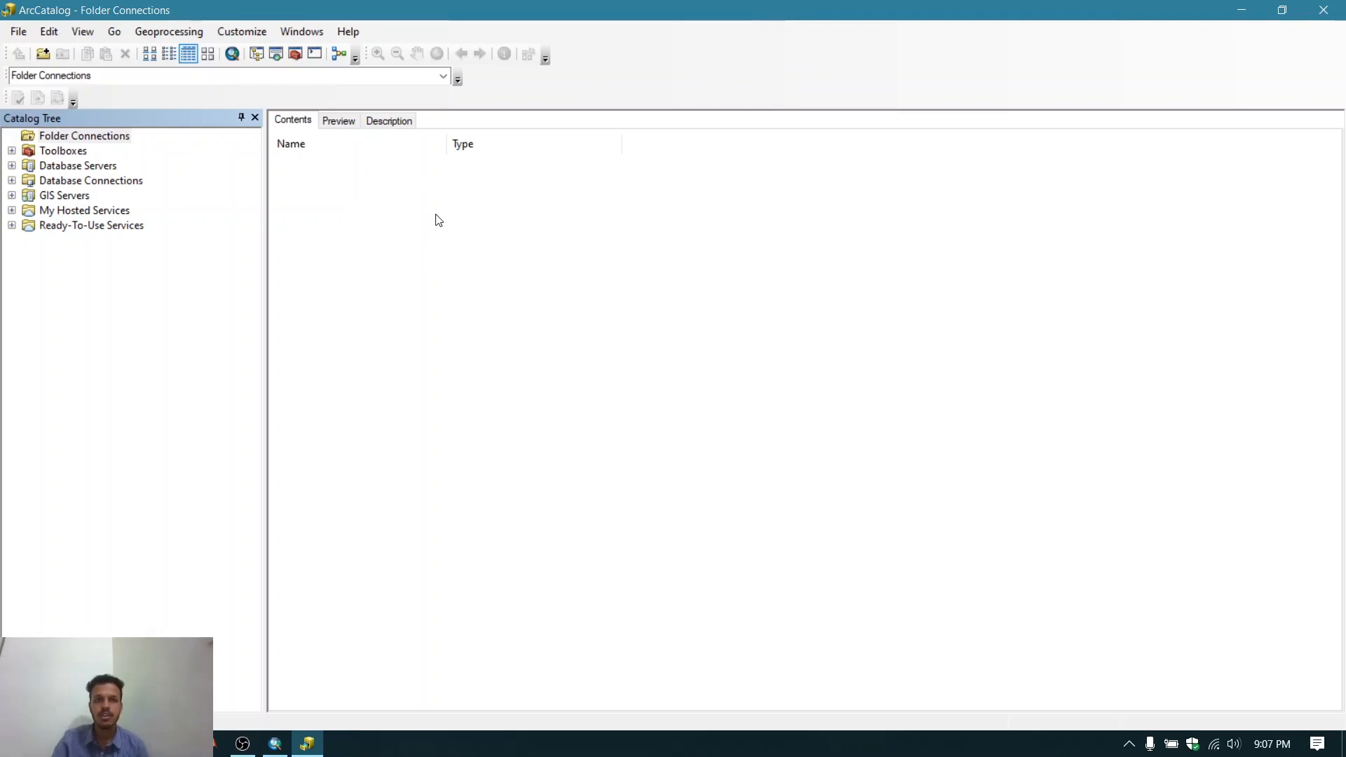
- Add a folder connection to the Academic (E:) drive
right_click(96, 140)
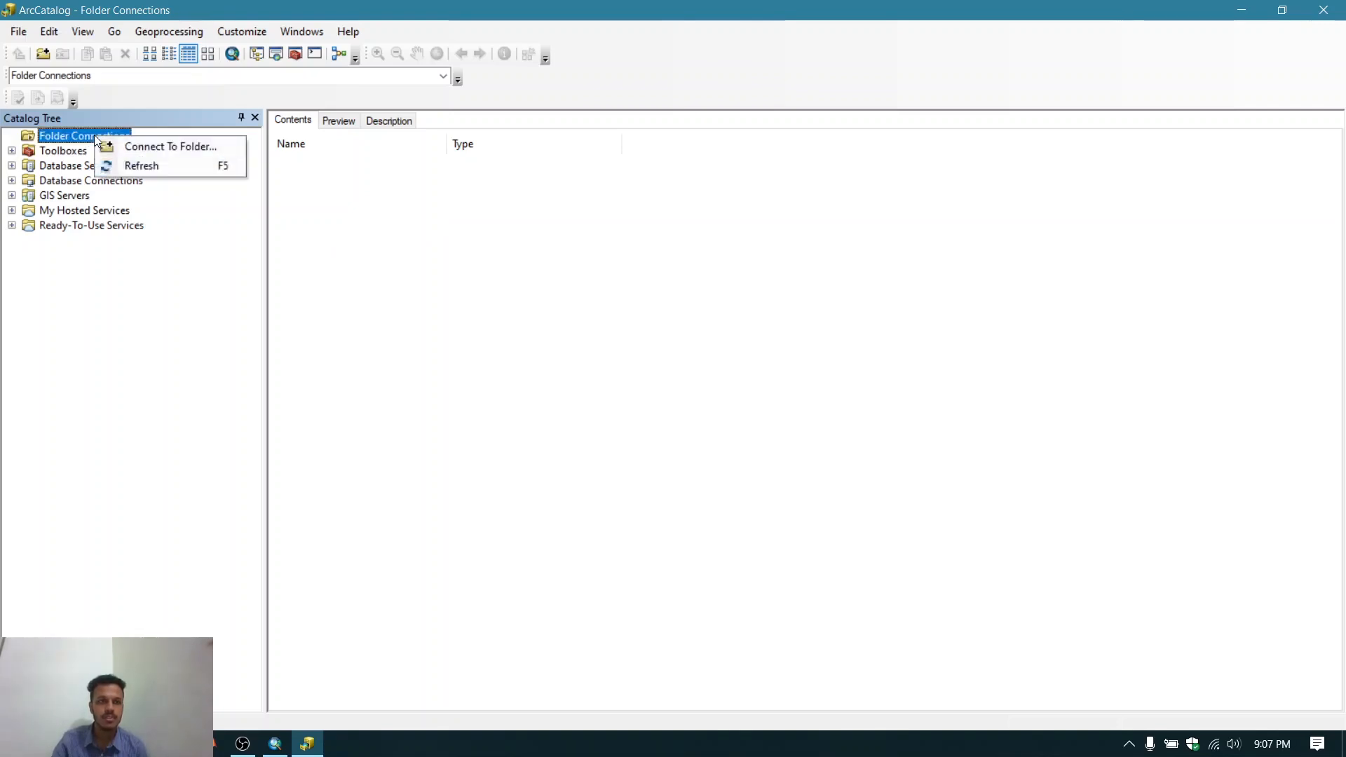
left_click(173, 146)
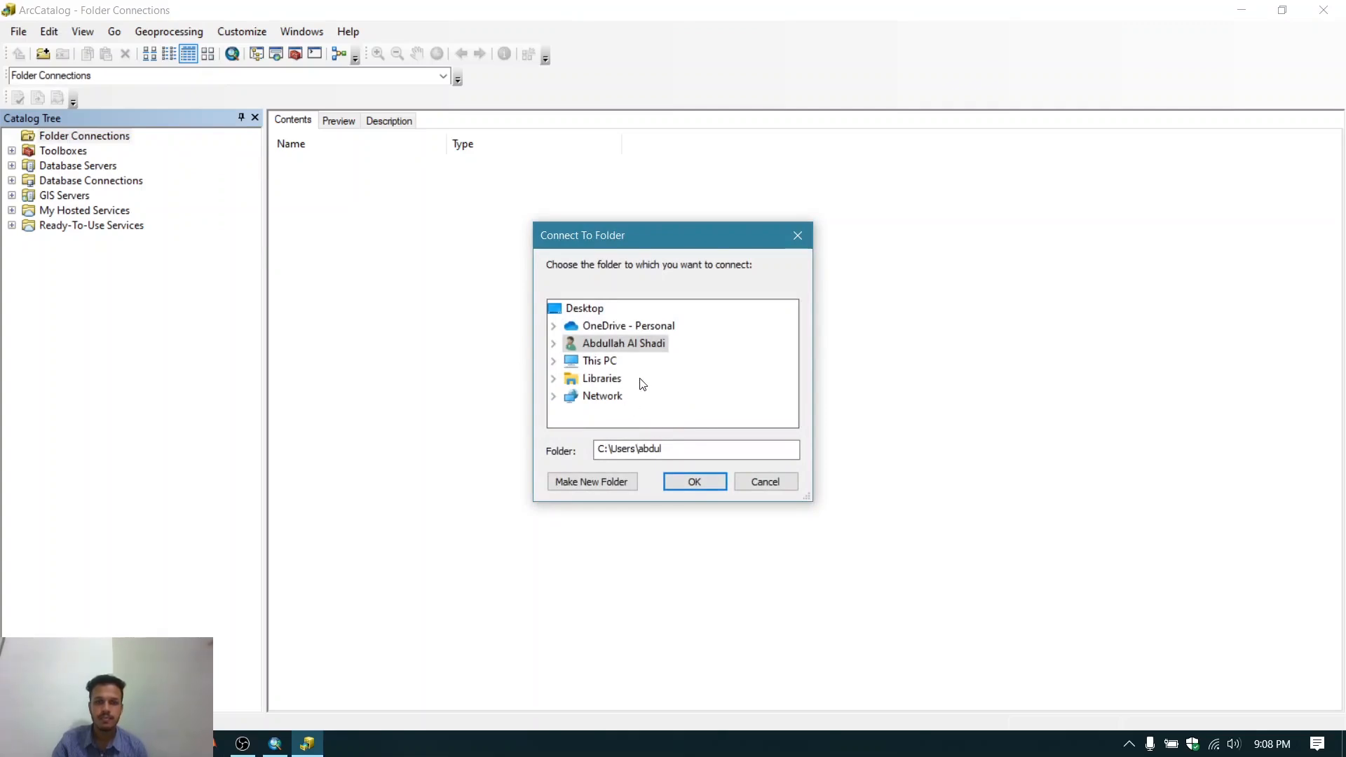
left_click(554, 361)
scroll(659, 349, "down", 2)
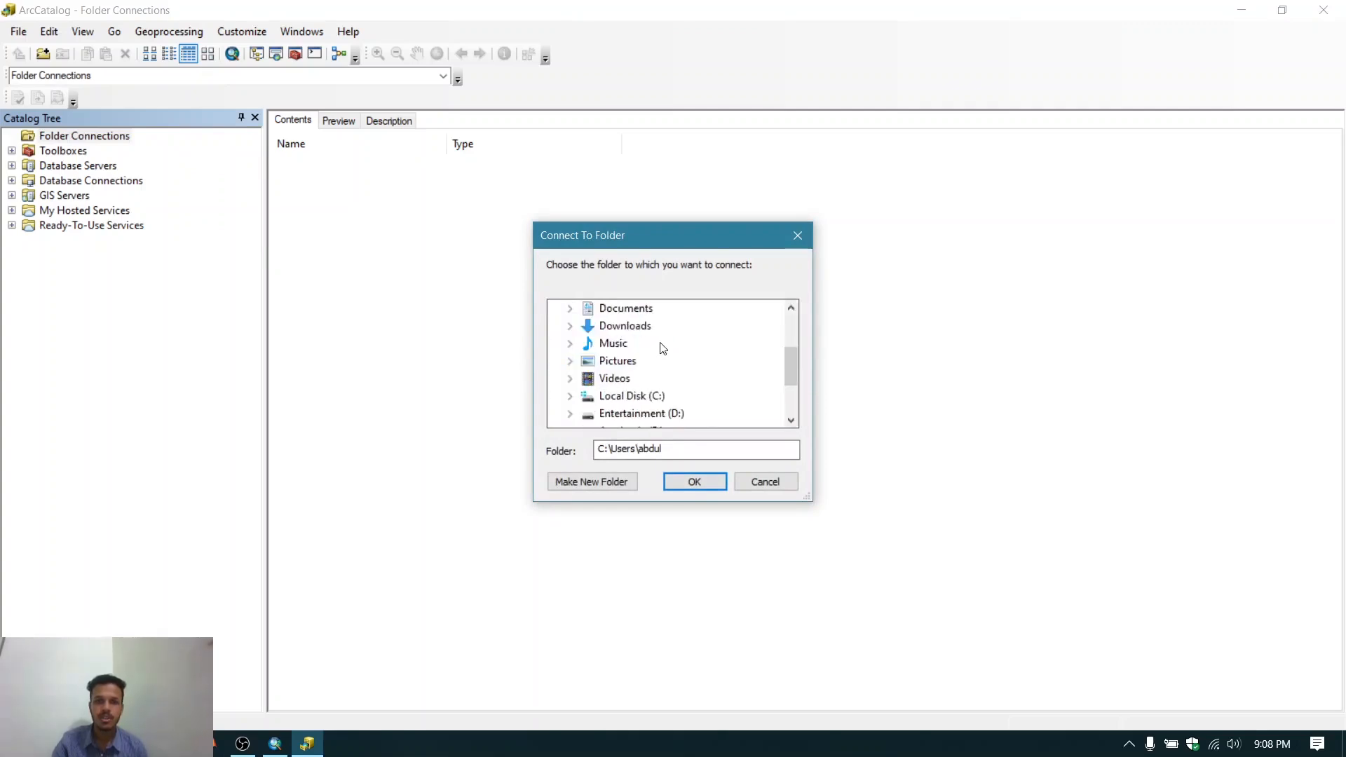
scroll(661, 347, "down", 1)
left_click(569, 343)
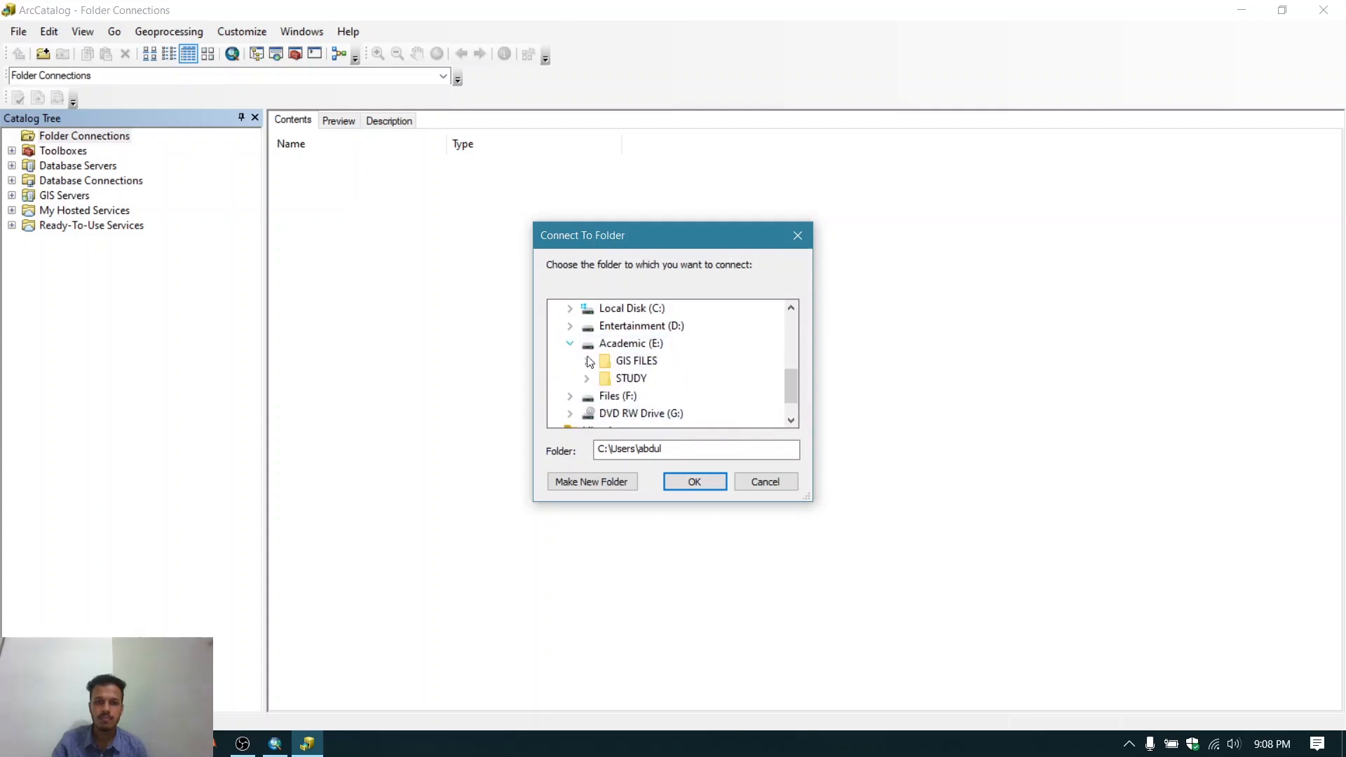
left_click(631, 343)
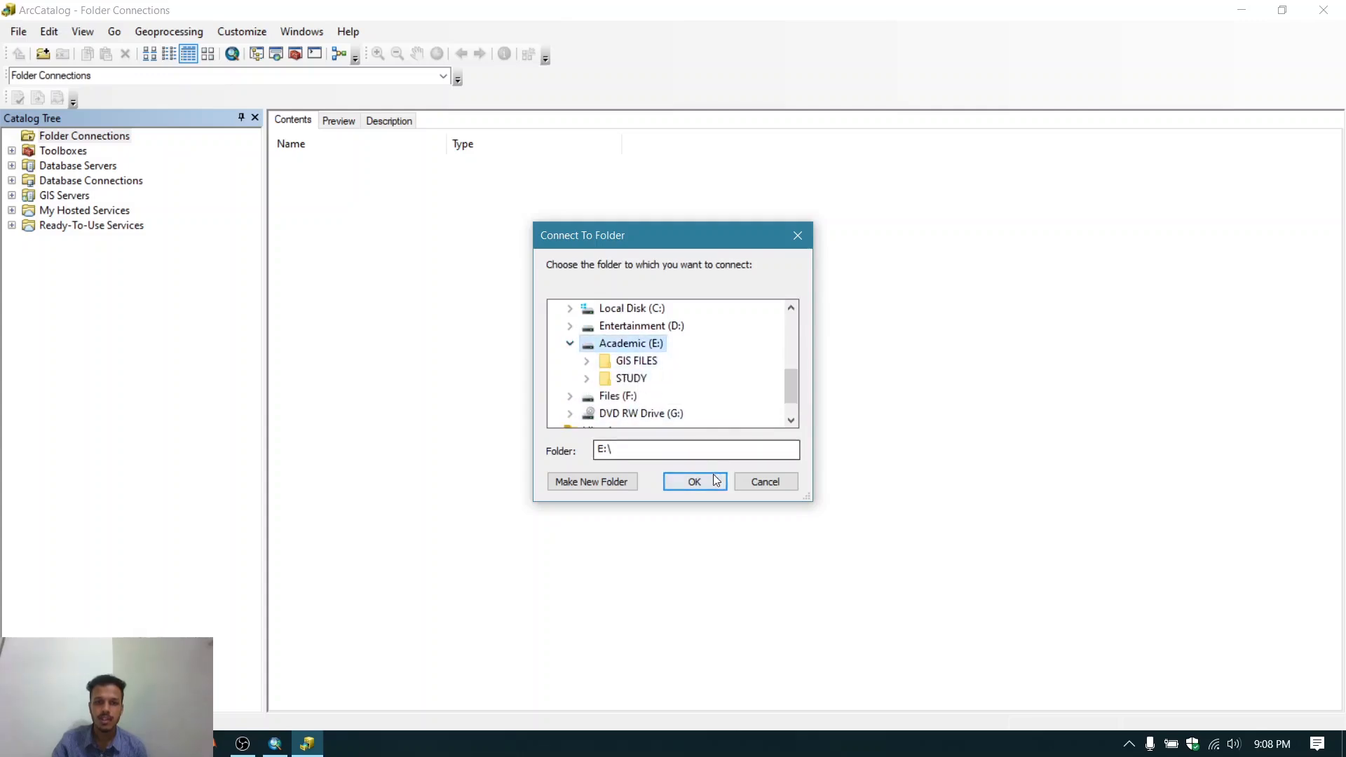
left_click(694, 483)
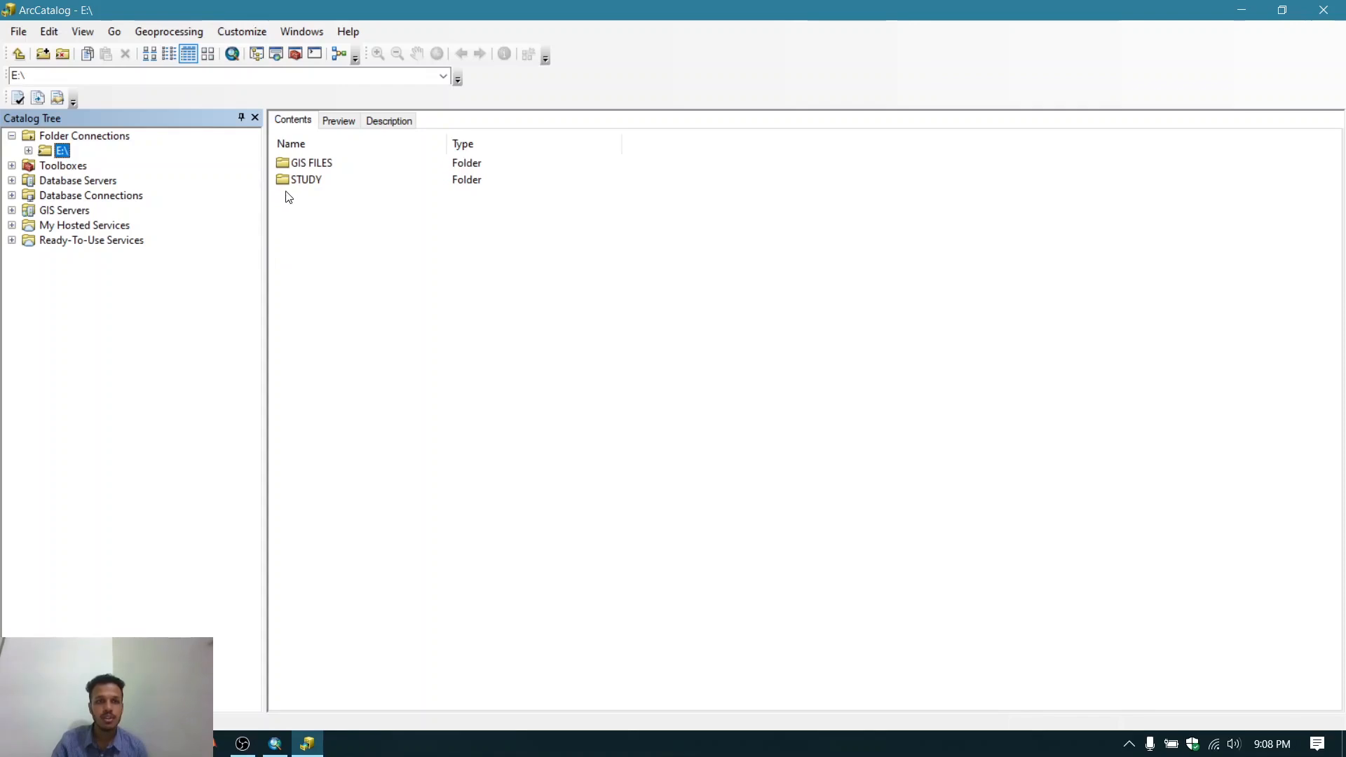
- Browse into GIS FILES and PACKAGE FILE and select the Proposed Extended Area.lpk layer package
double_click(320, 164)
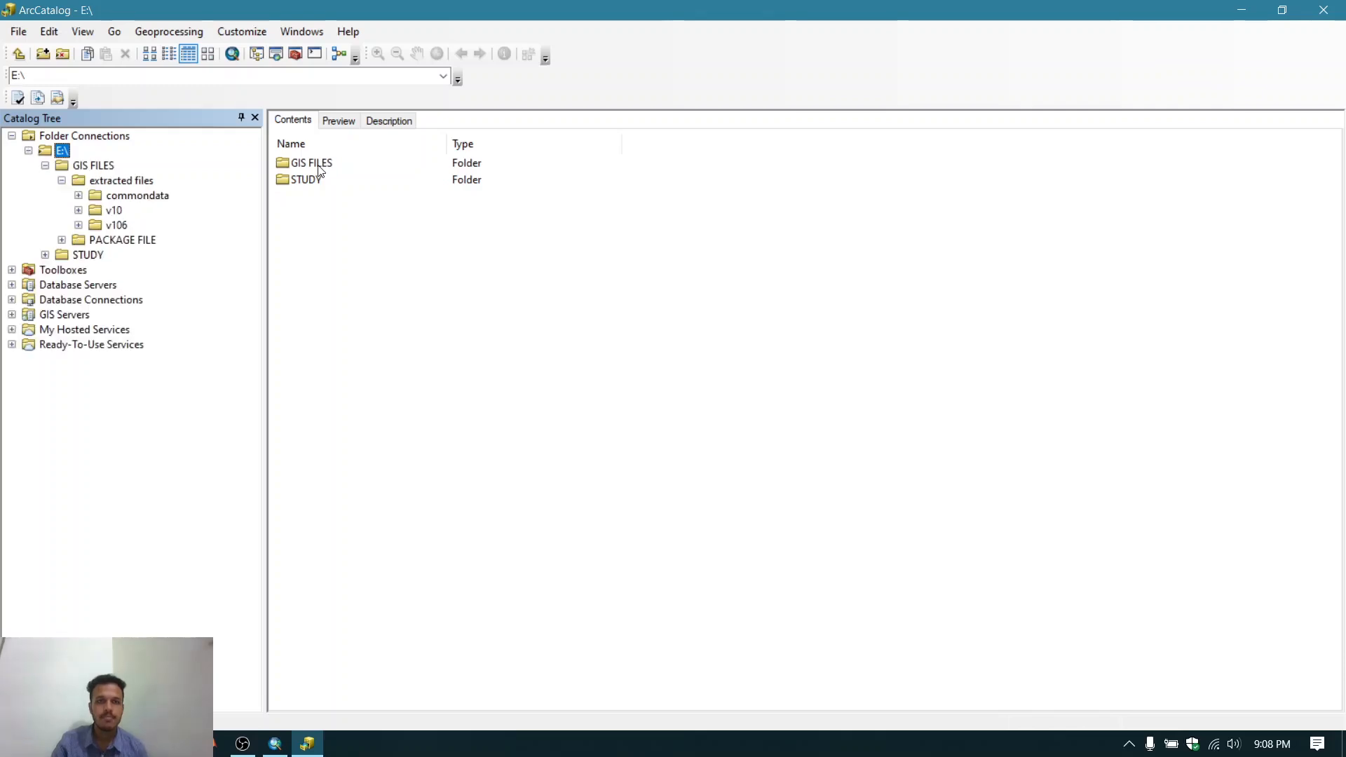
double_click(317, 163)
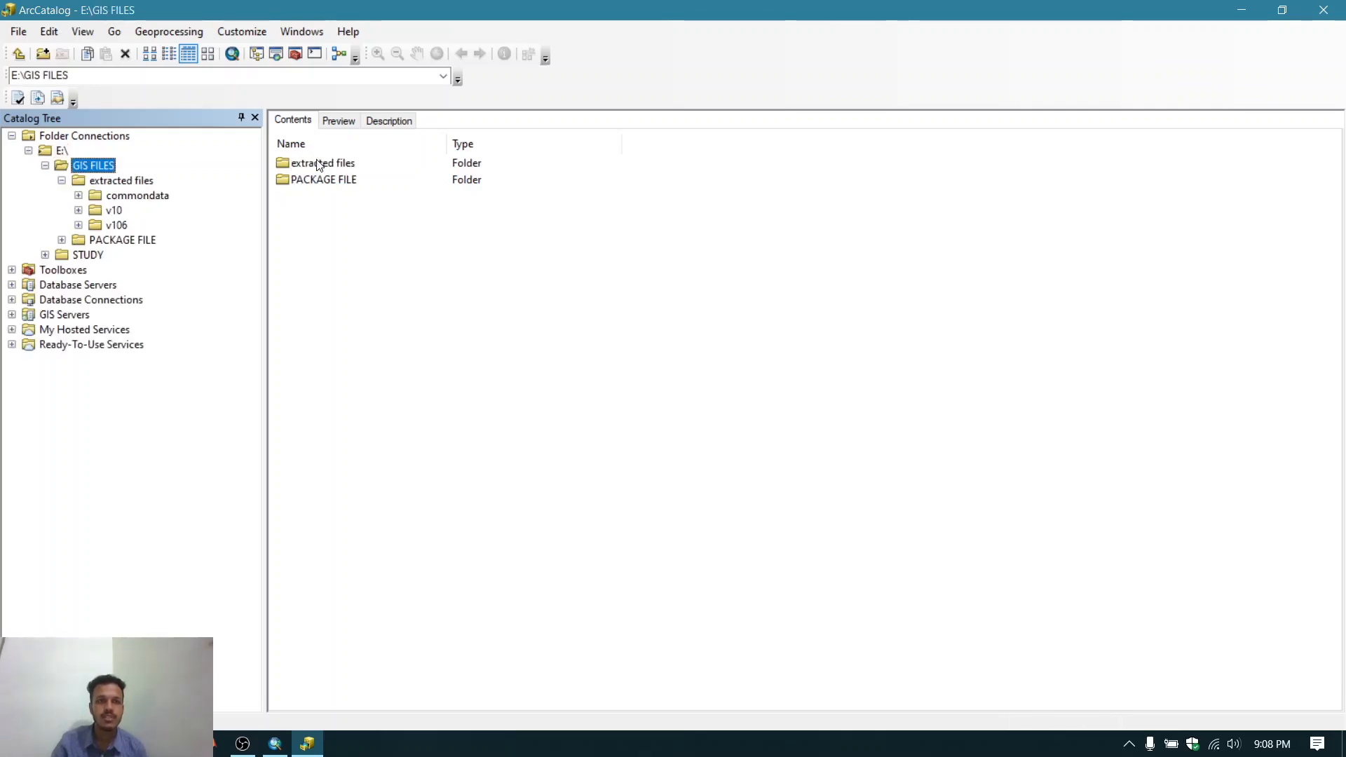
double_click(322, 180)
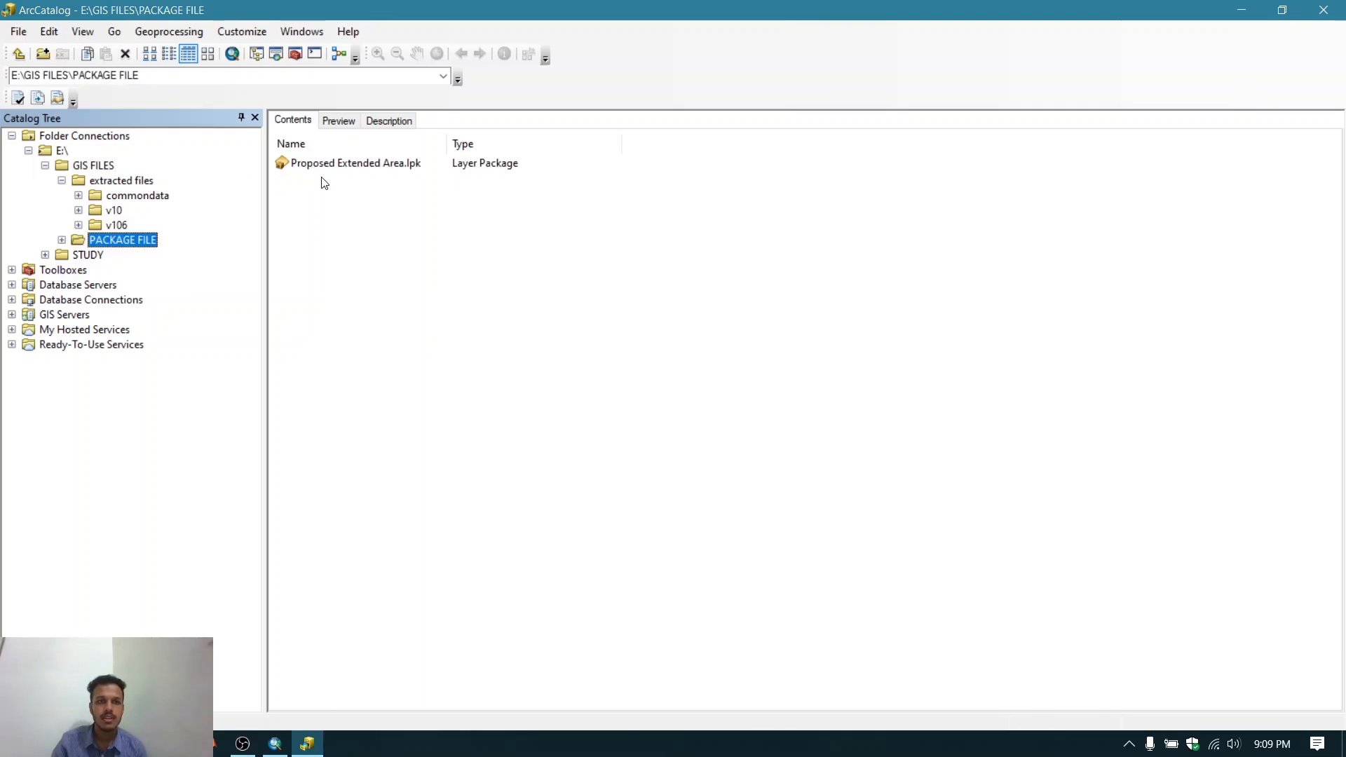
left_click(337, 165)
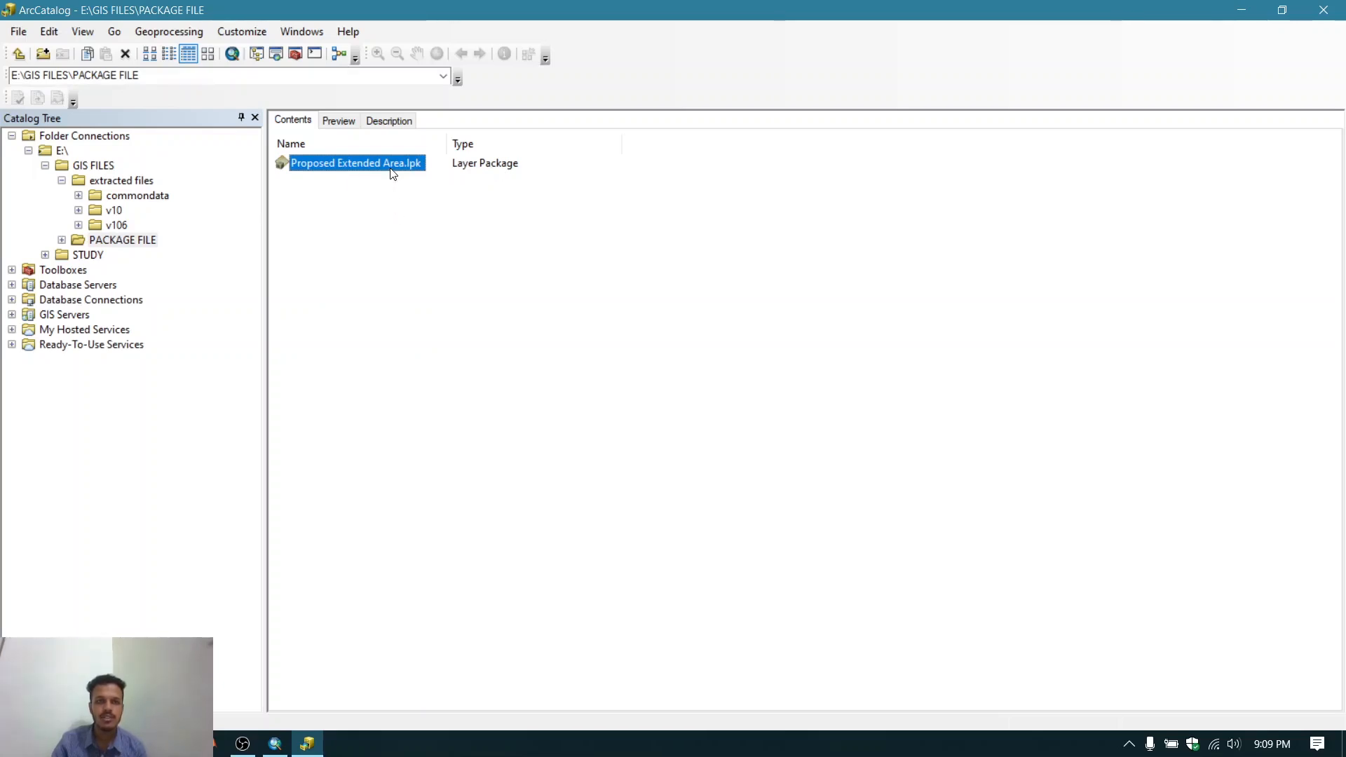
left_click(16, 56)
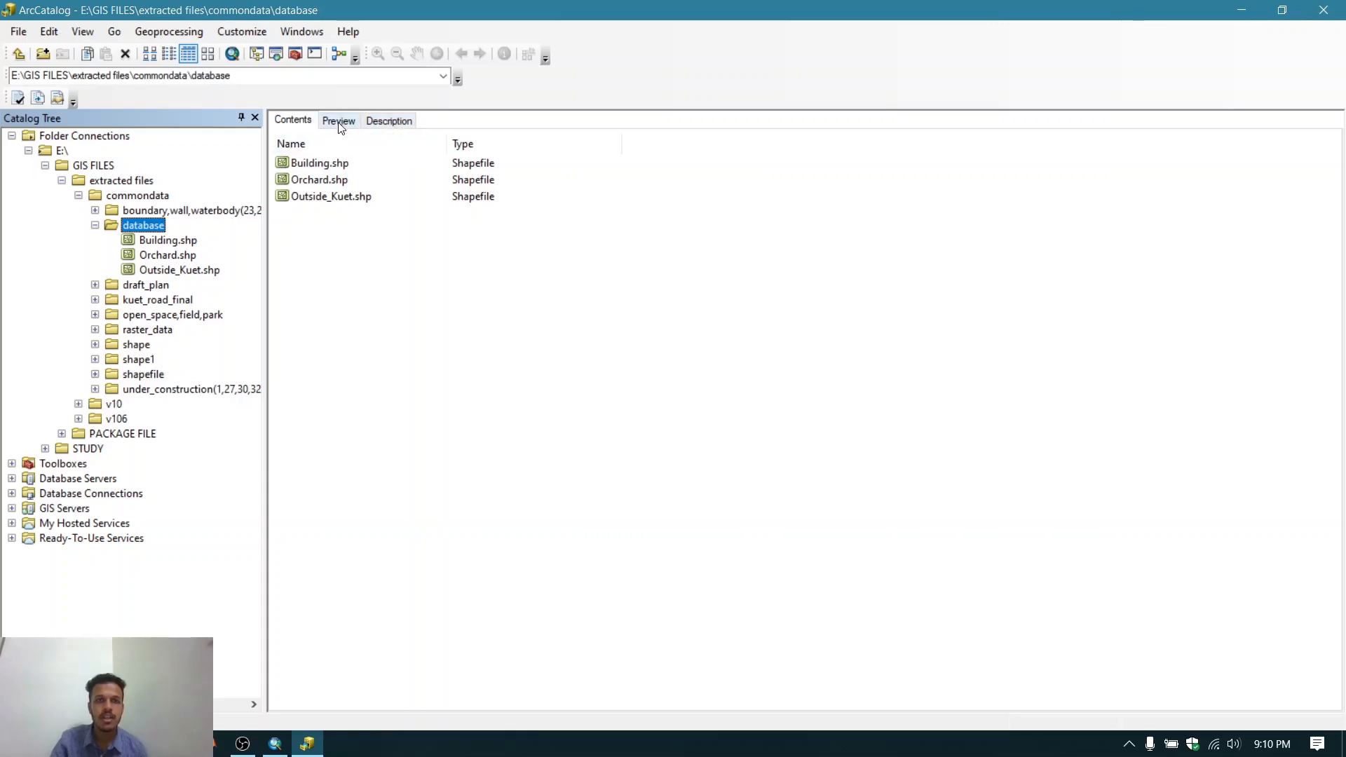
- Preview the Building shapefile in the database folder and read its description
left_click(331, 167)
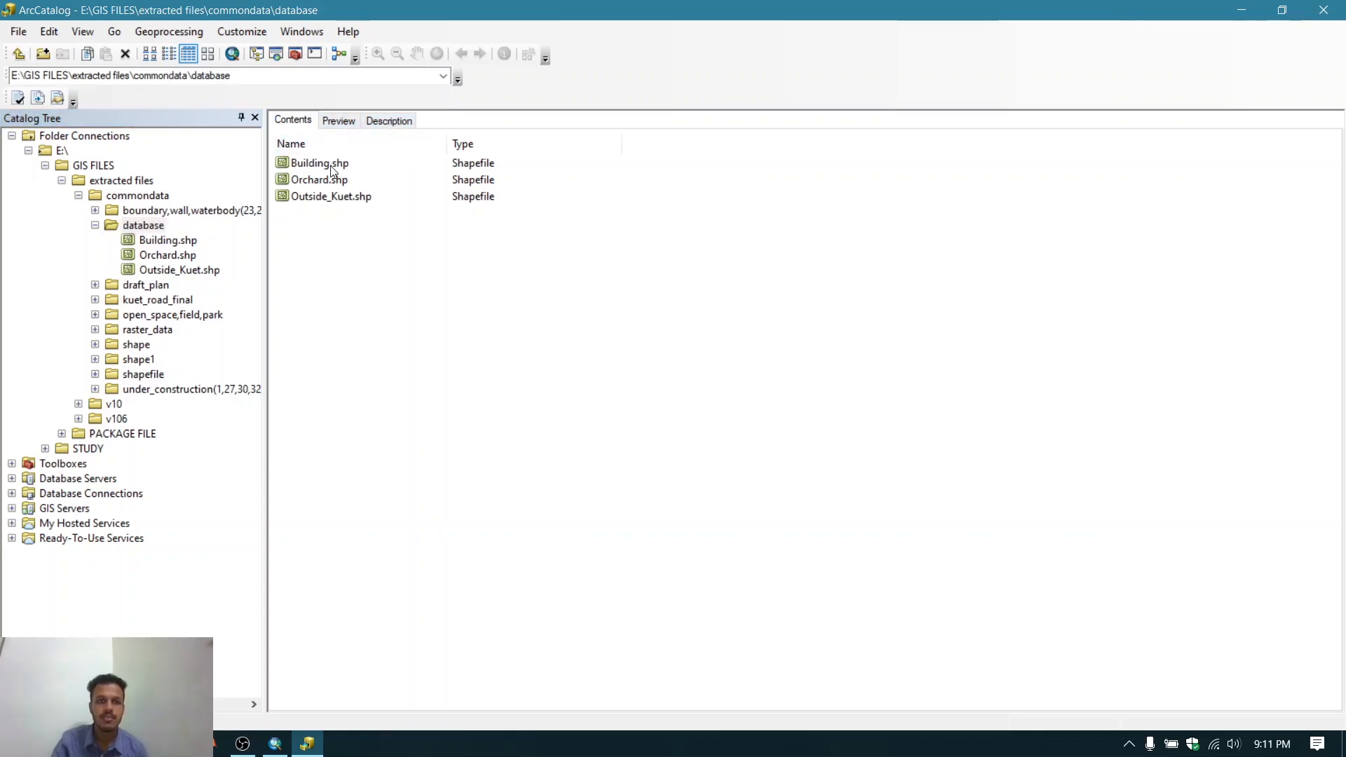
left_click(332, 123)
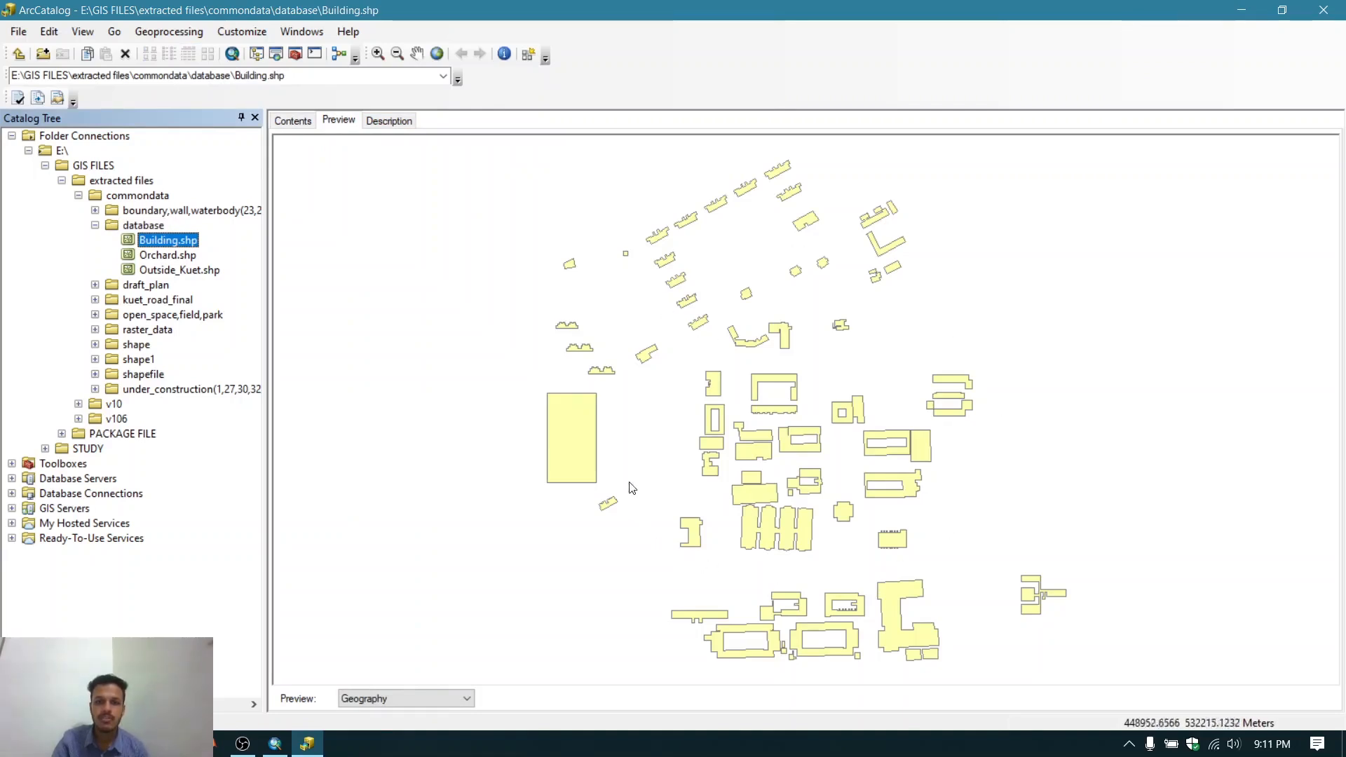
left_click(395, 122)
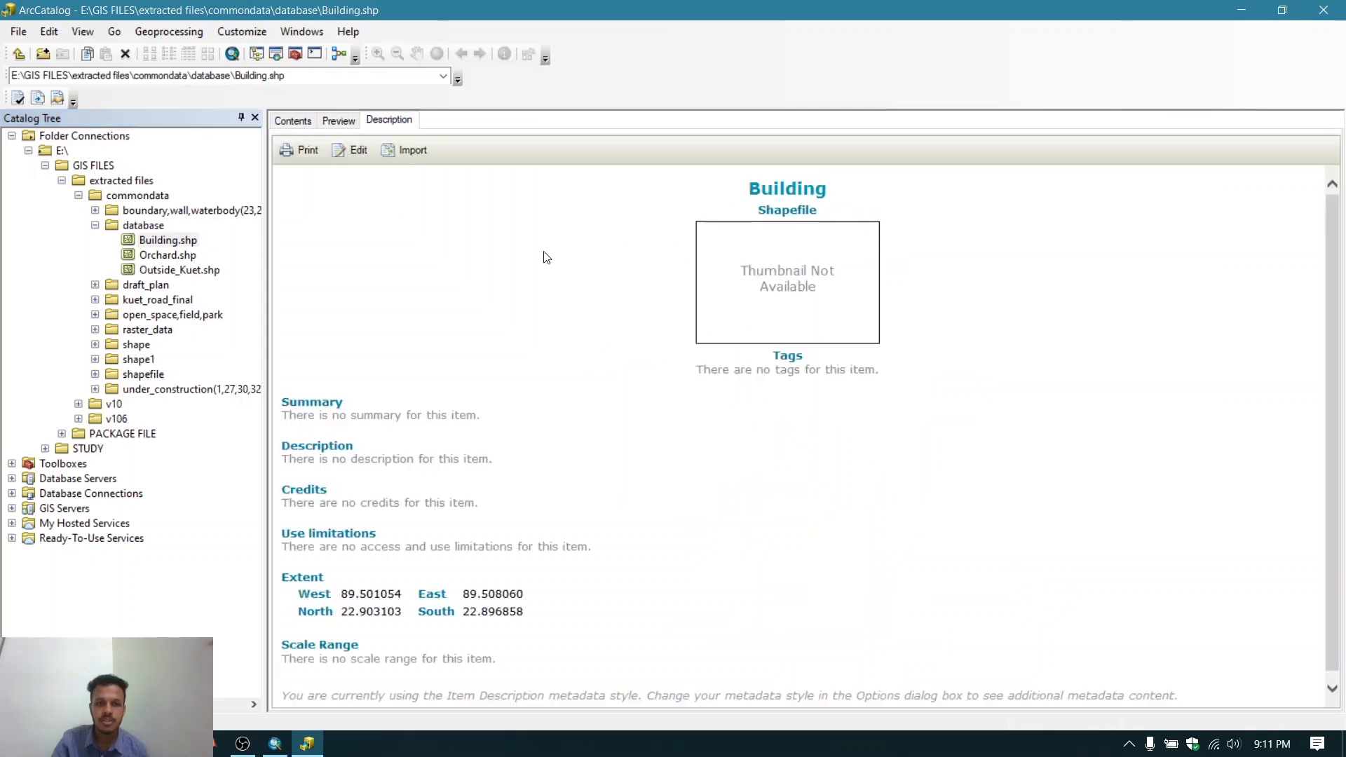
scroll(546, 257, "down", 1)
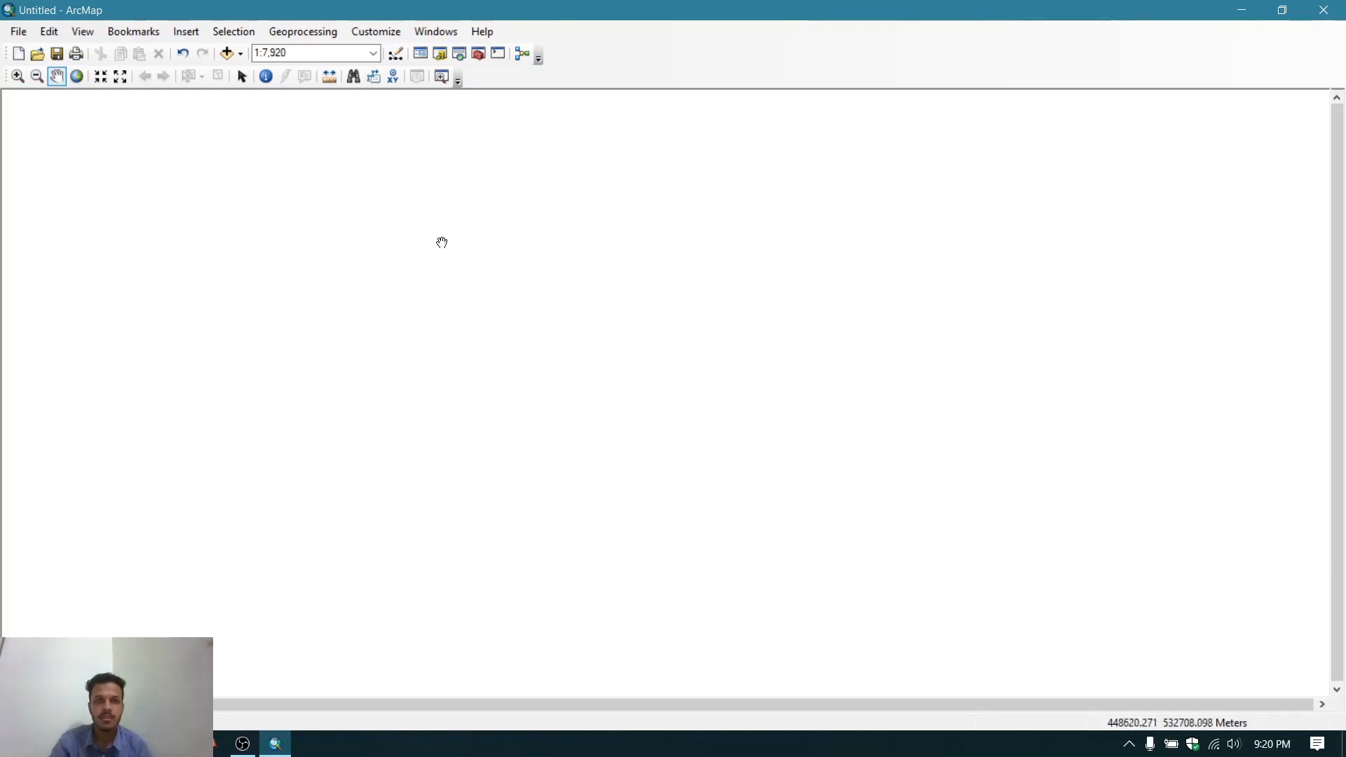
- In ArcMap, open the Table Of Contents and Catalog windows
left_click(438, 31)
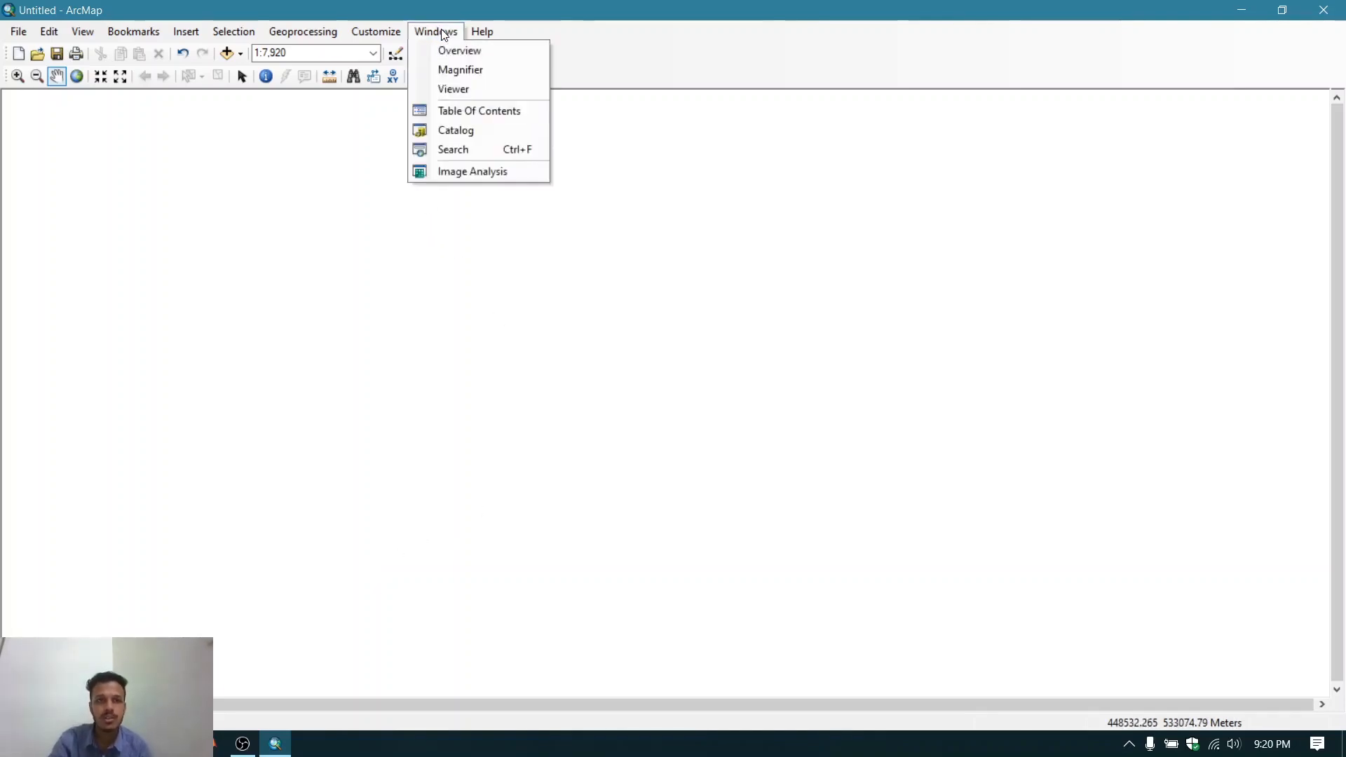
left_click(460, 110)
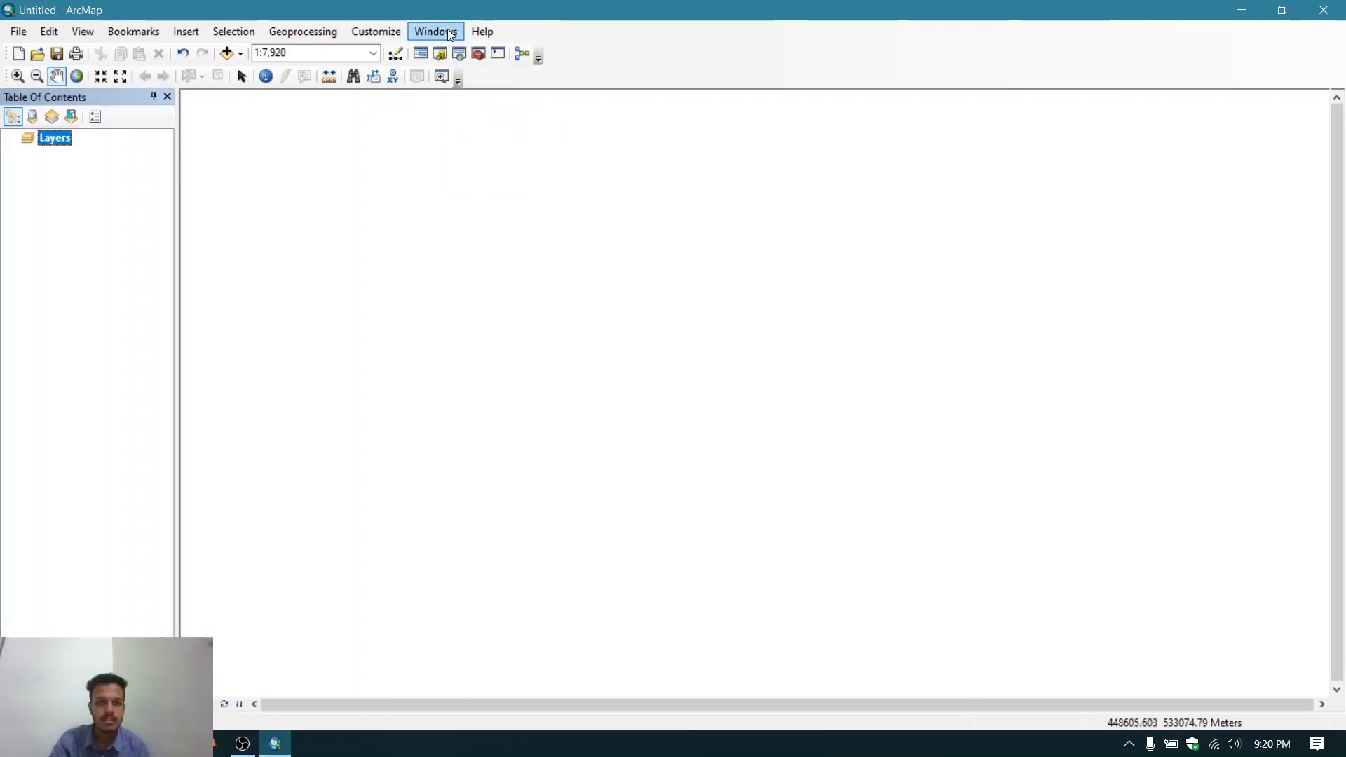
left_click(451, 33)
left_click(459, 131)
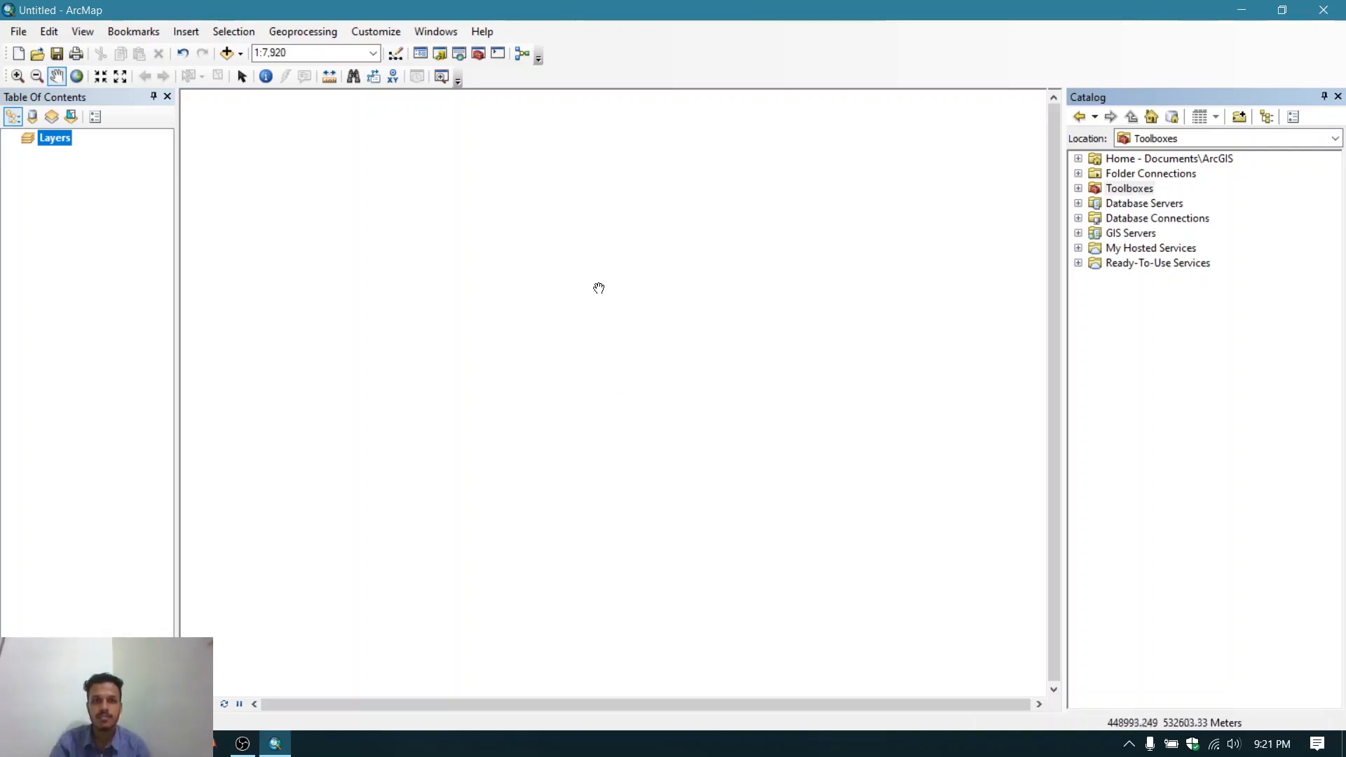
- Add the Proposed Extended Area.lpk layer package to the map from the catalog's E:\GIS FILES\PACKAGE FILE folder
left_click_drag(598, 288, 847, 420)
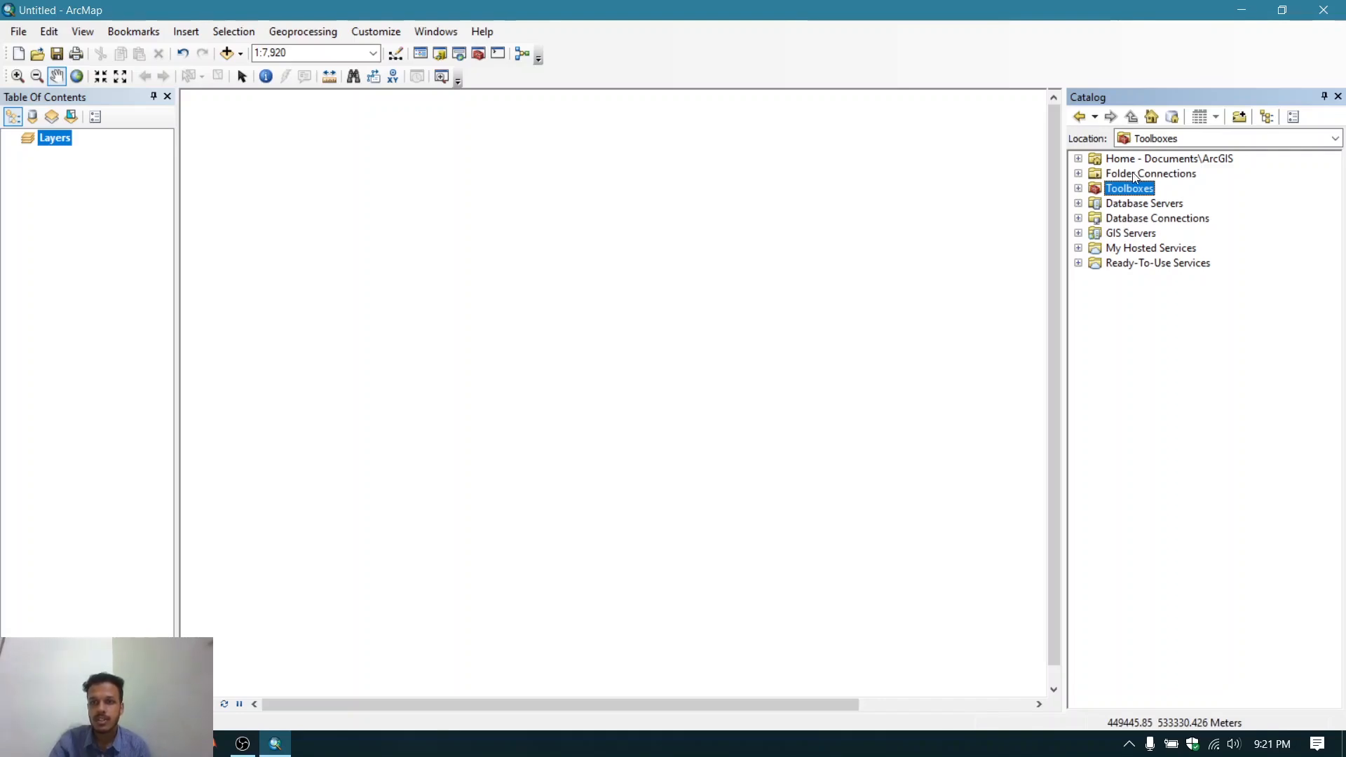
left_click(1078, 174)
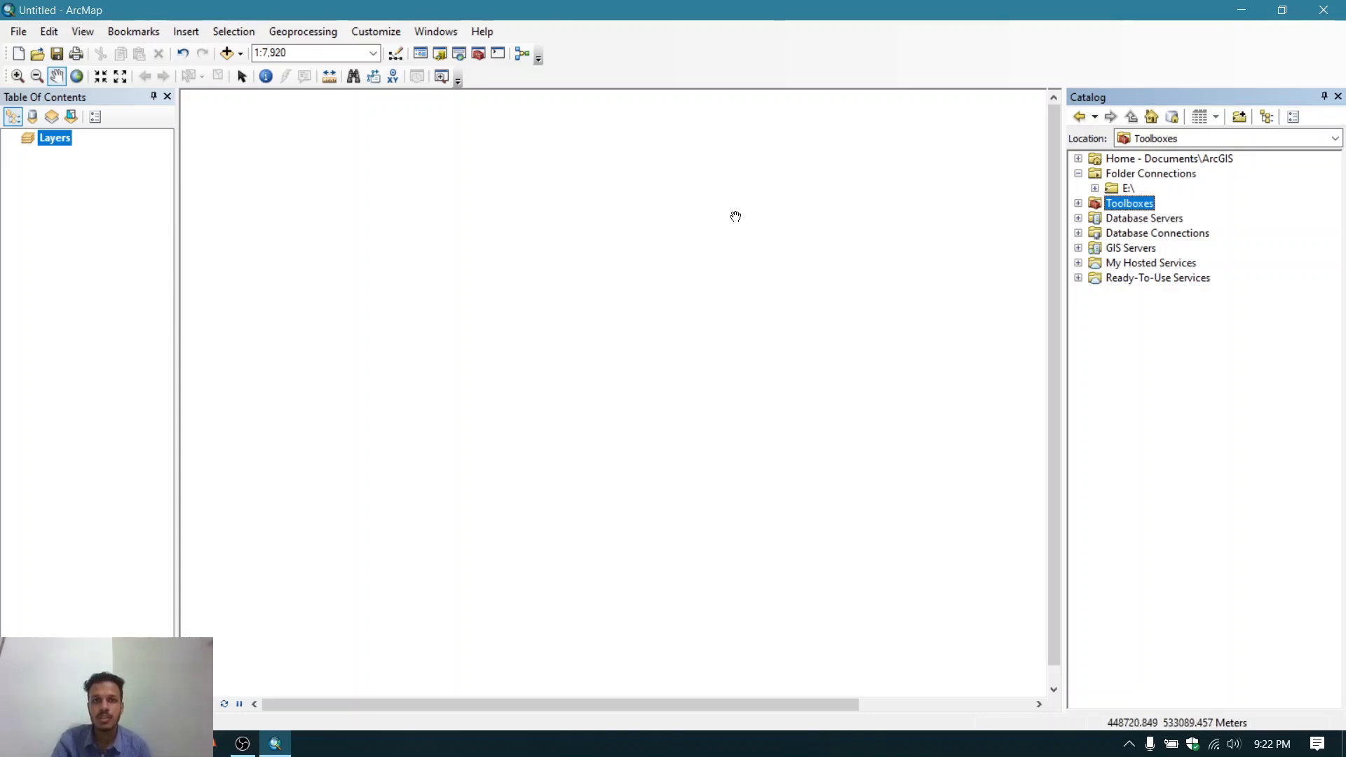
left_click(1094, 189)
left_click(1111, 204)
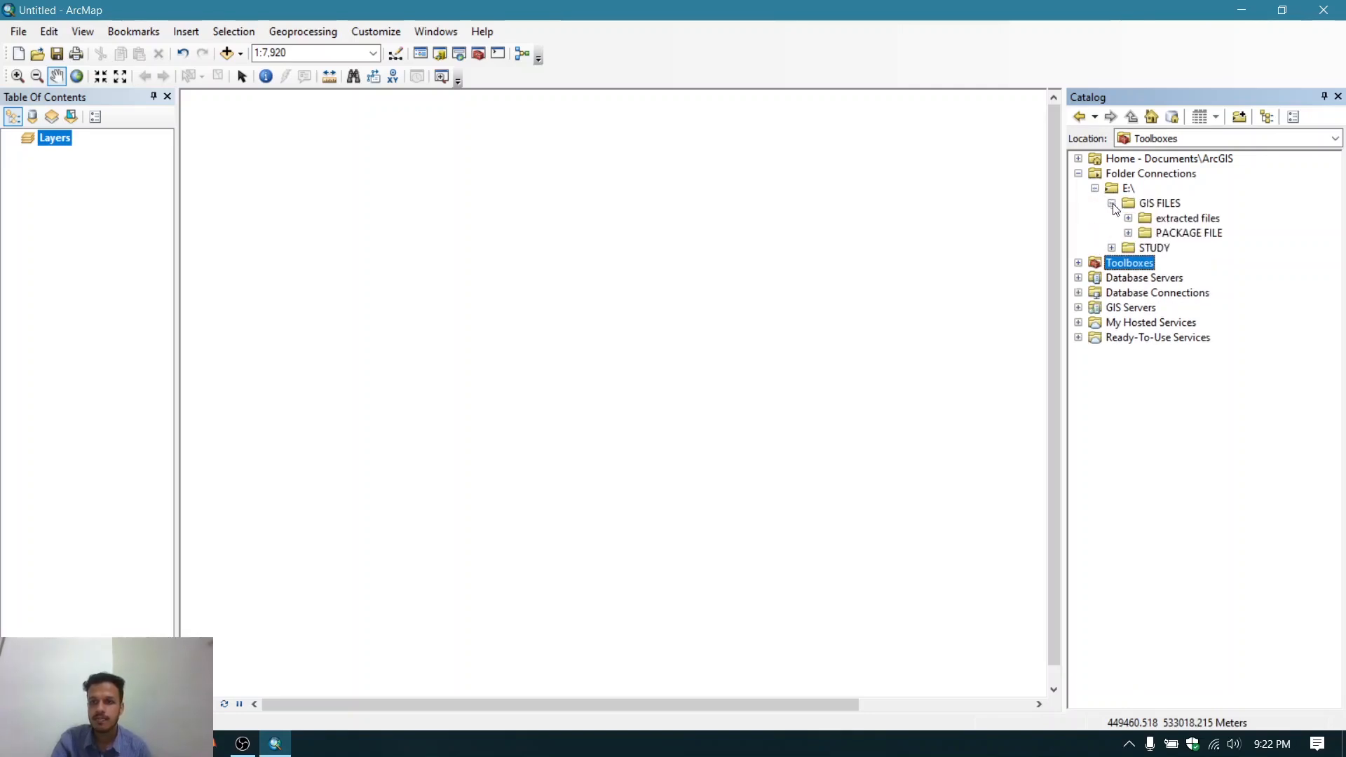
left_click(1127, 233)
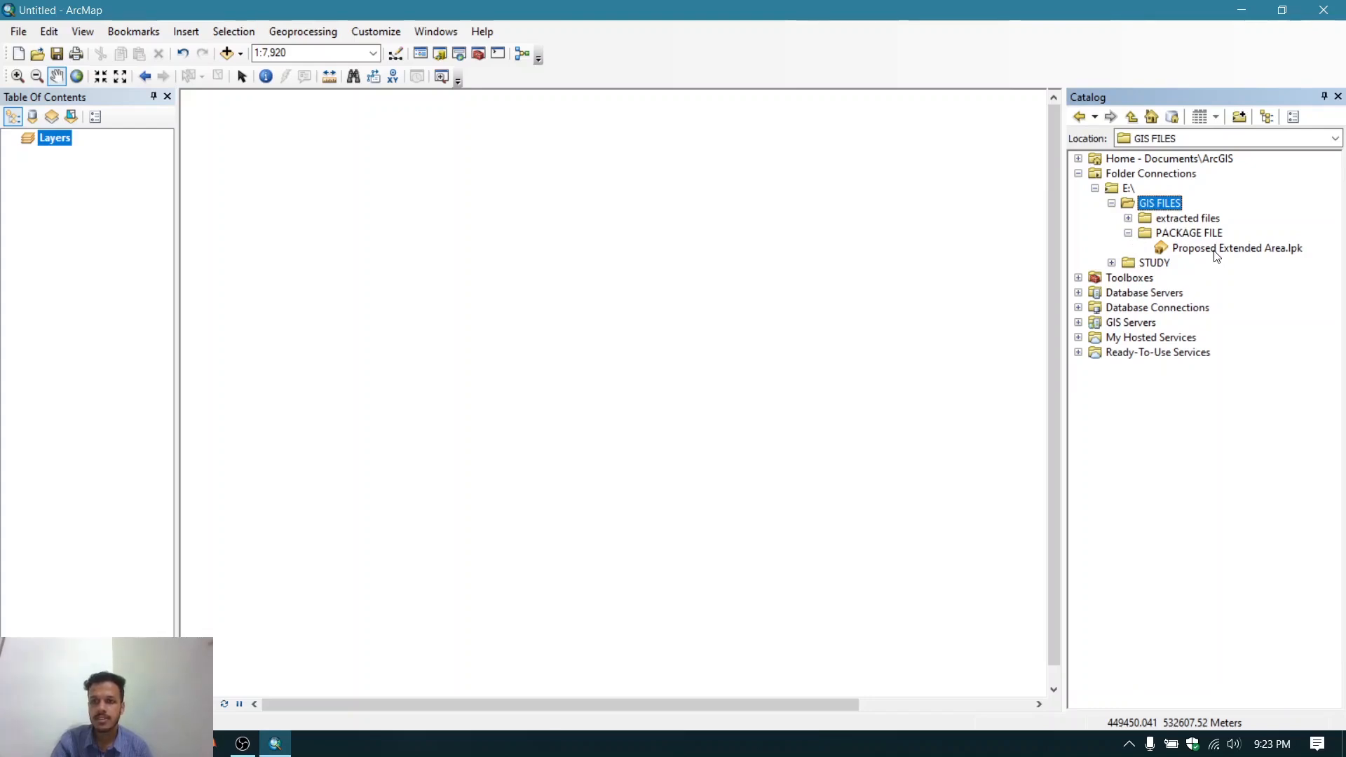
left_click_drag(1216, 256, 604, 295)
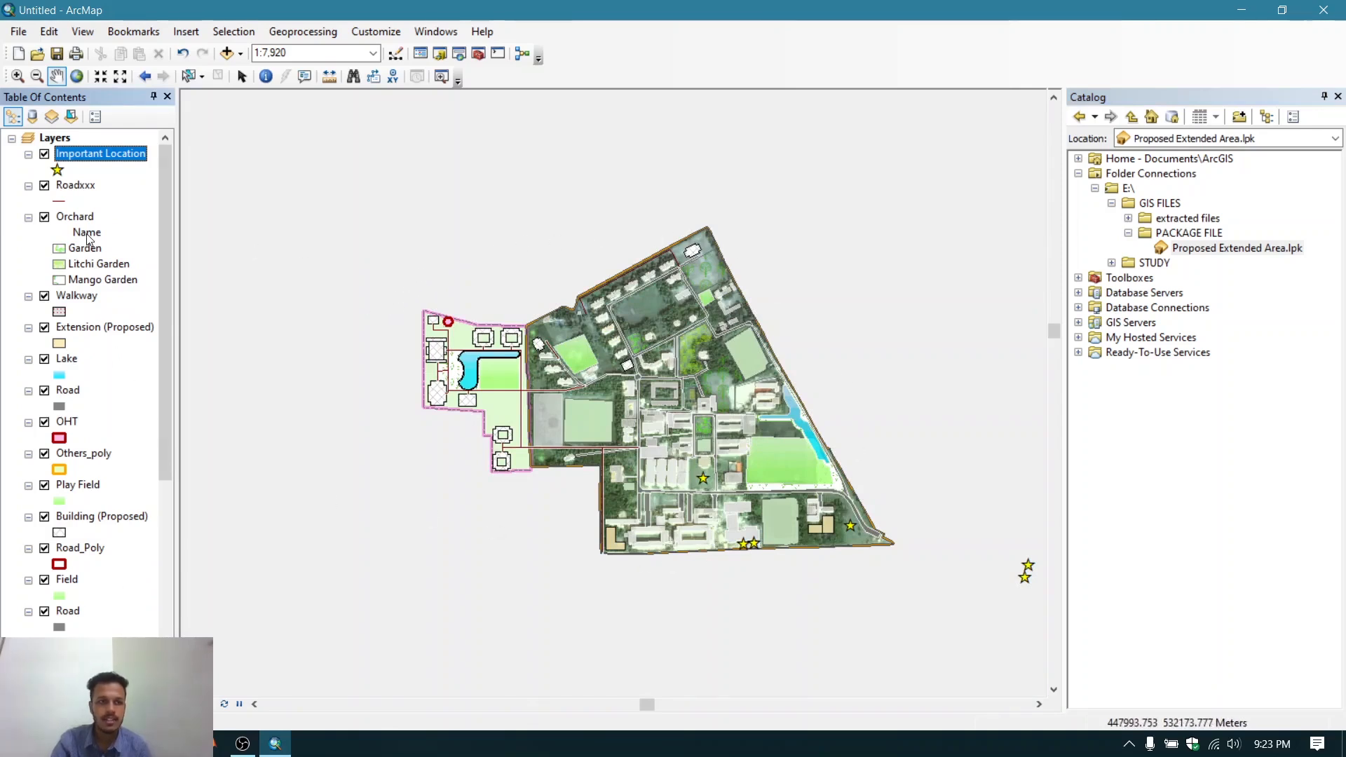
- Open the Extract Package tool from the Package toolset of Data Management Tools in System Toolboxes
scroll(91, 255, "down", 7)
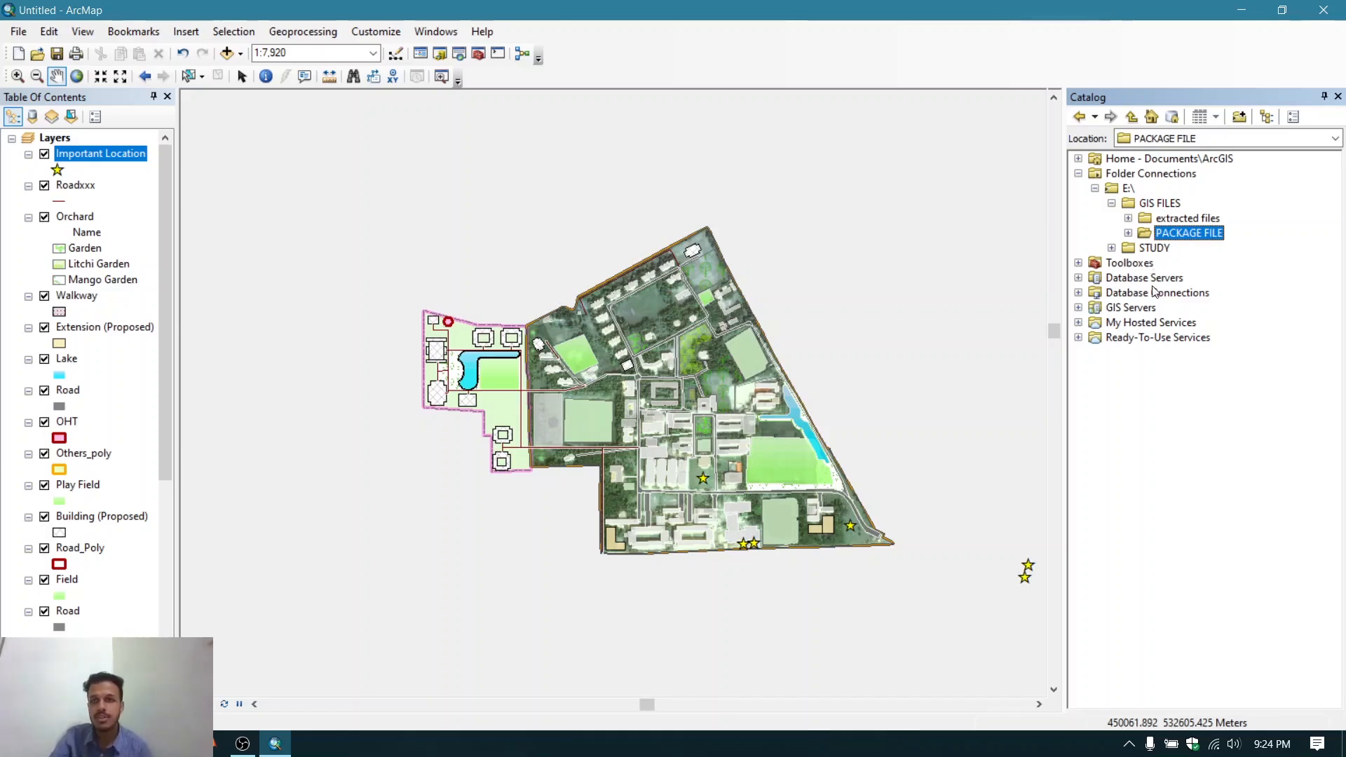
left_click(1078, 262)
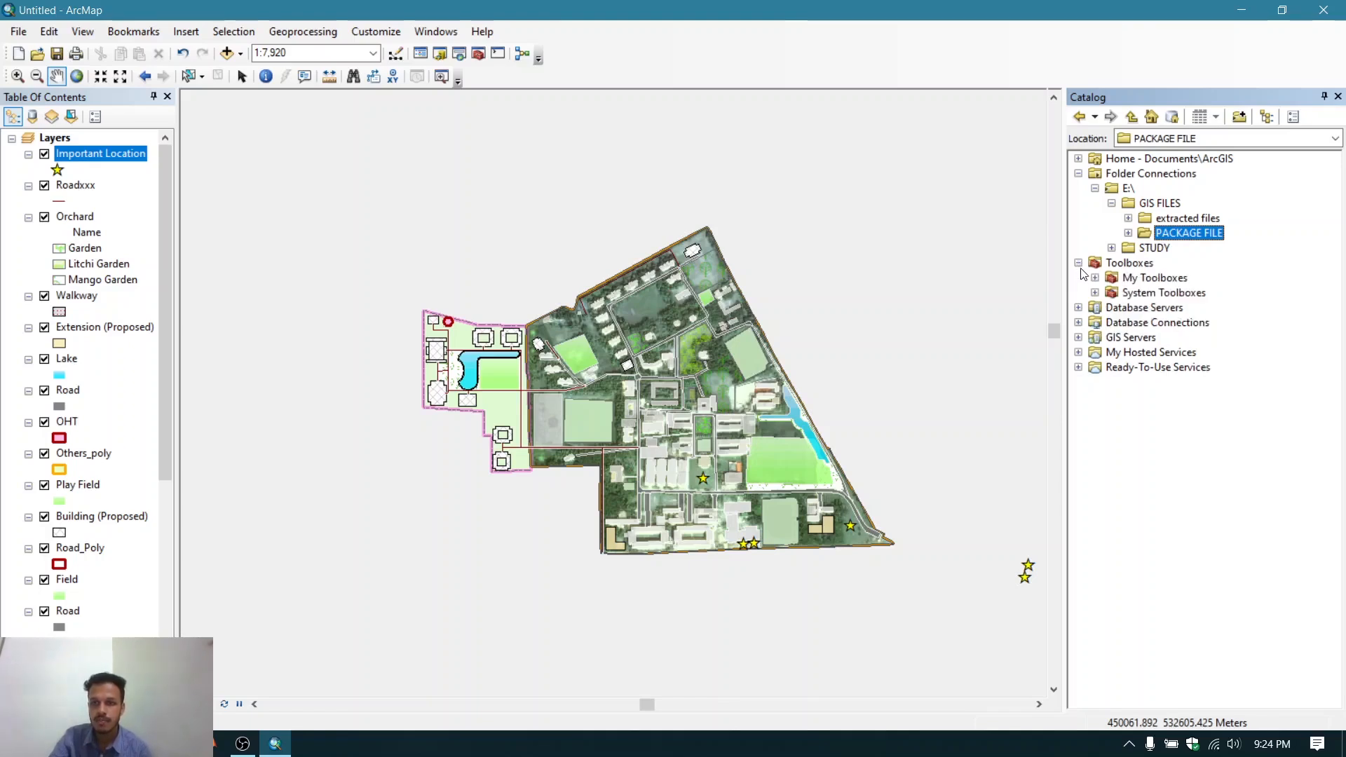
left_click(1095, 293)
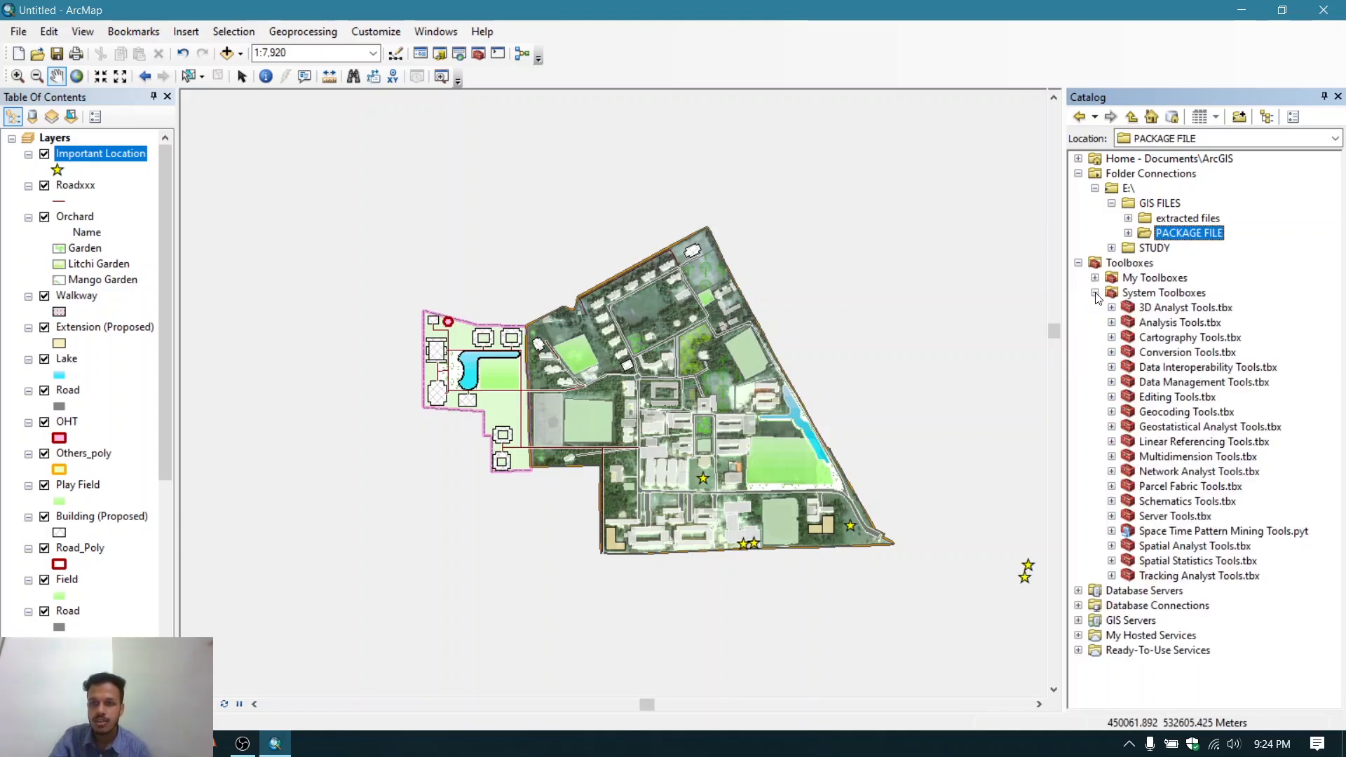
left_click(1111, 382)
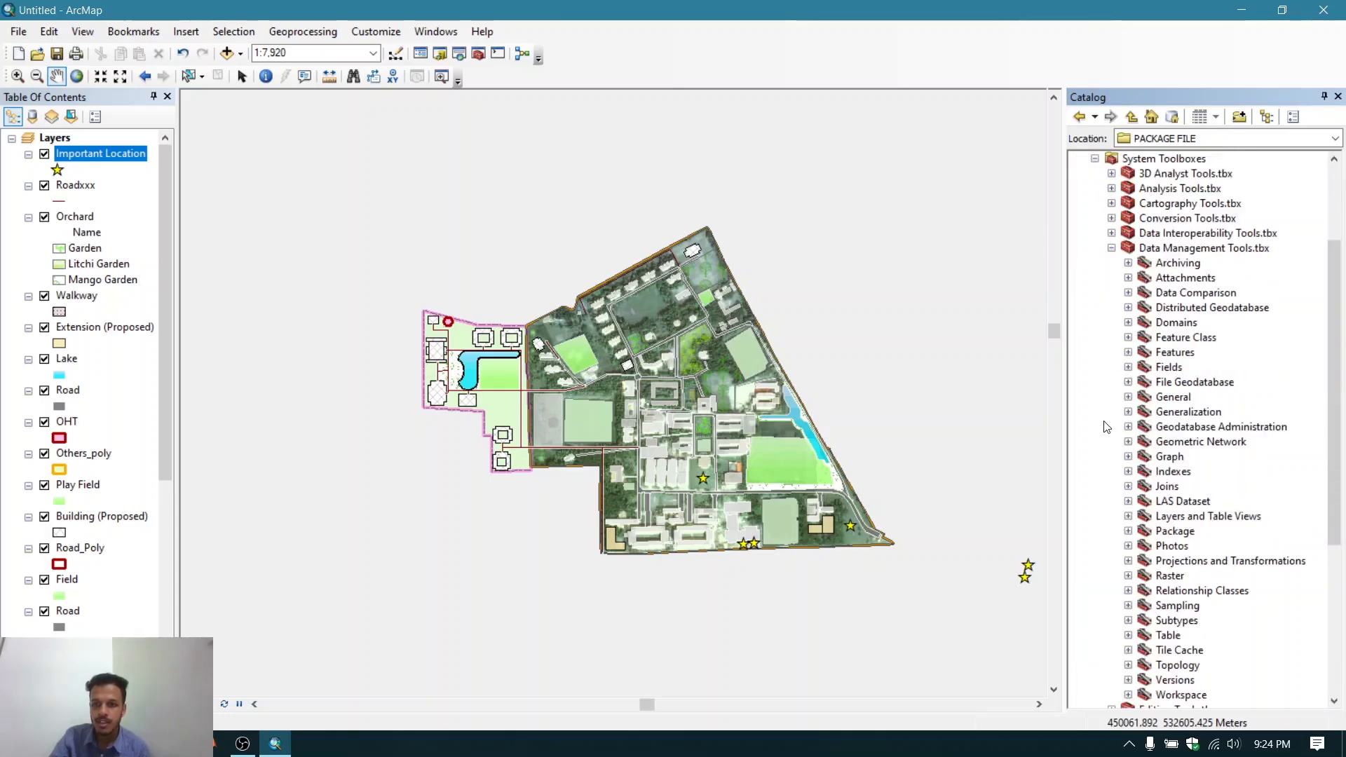
left_click(1128, 531)
scroll(1194, 487, "down", 1)
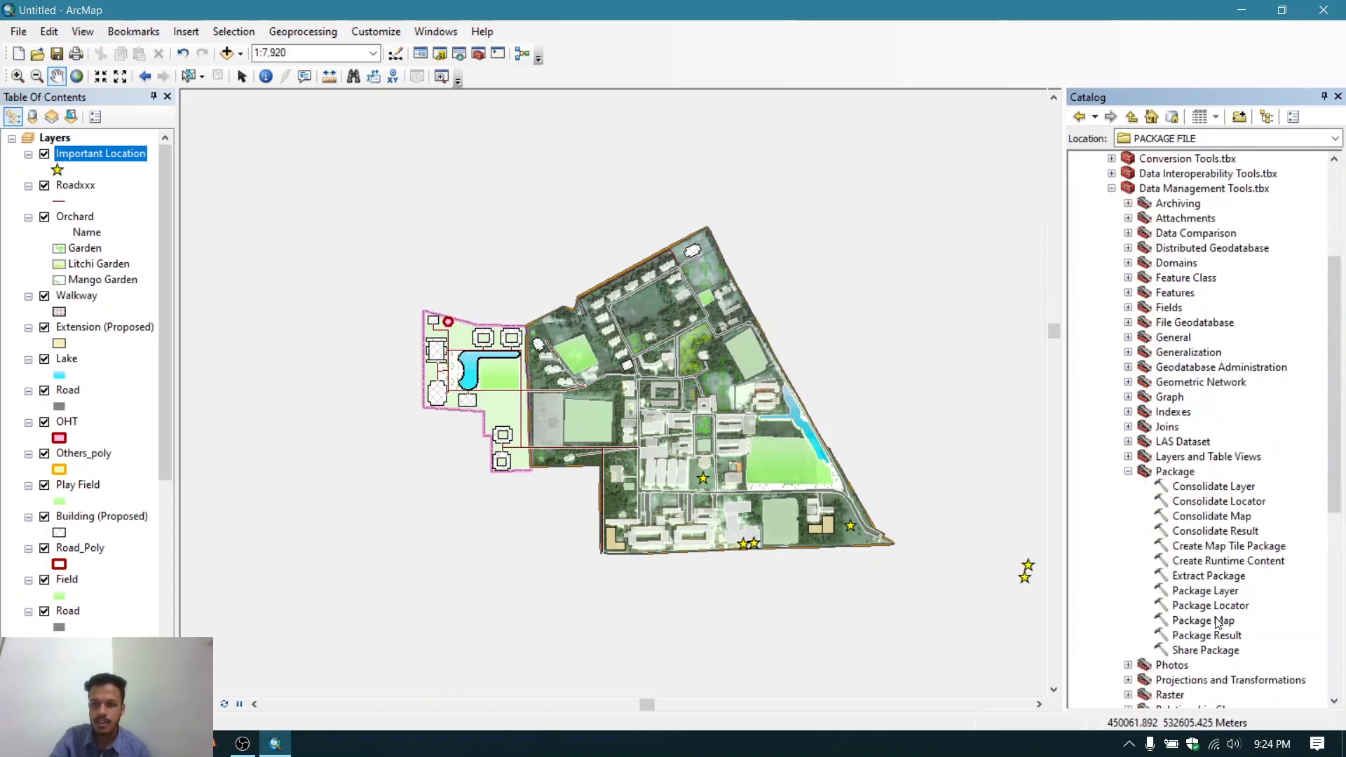
double_click(1216, 577)
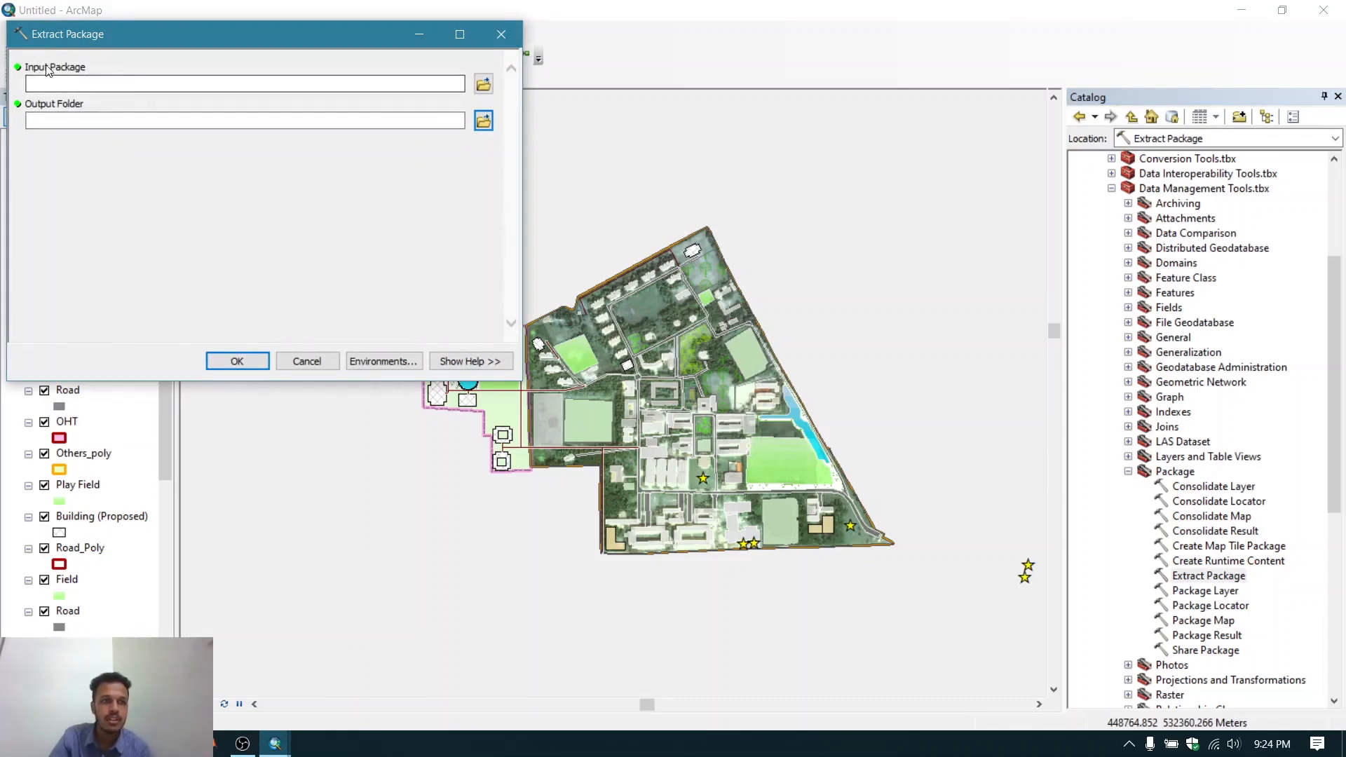
- Set the Extract Package input to Proposed Extended Area.lpk in E:\GIS FILES\PACKAGE FILE
left_click(483, 84)
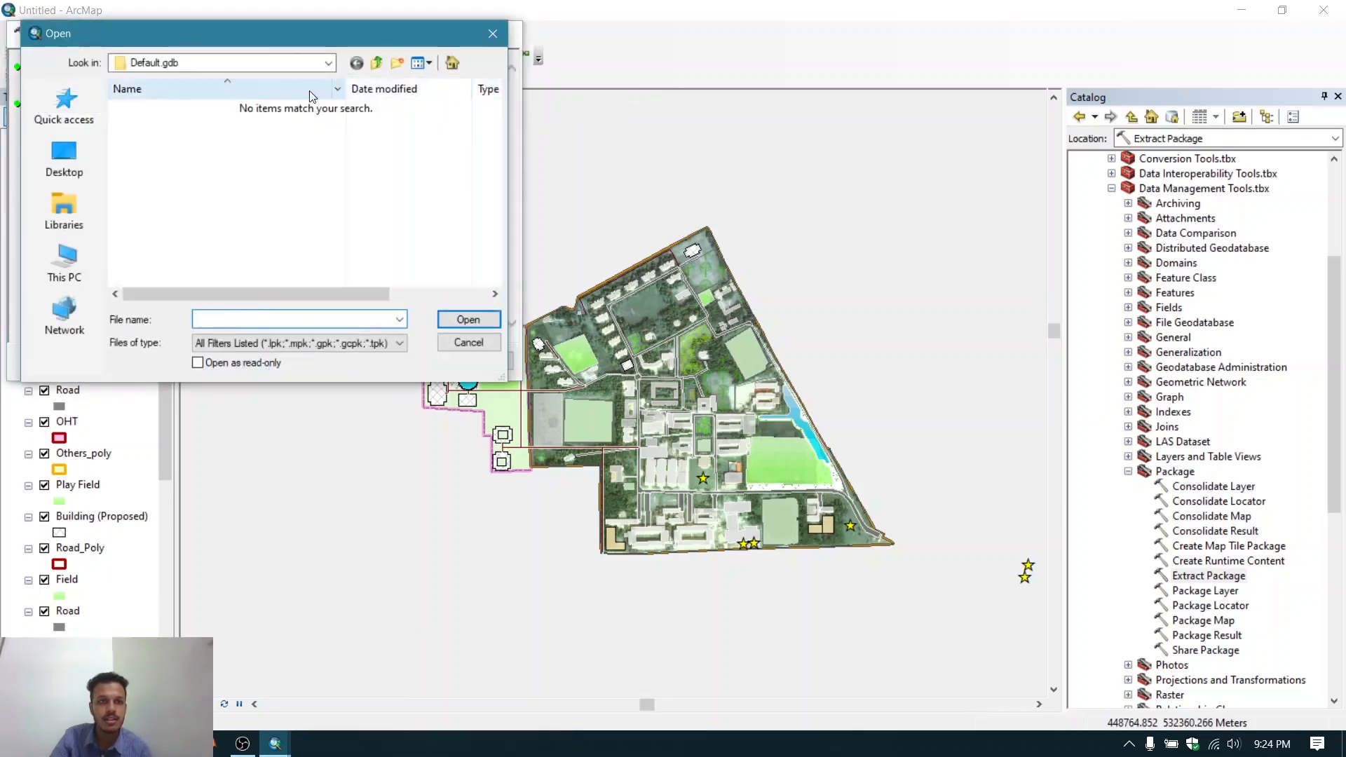
left_click(326, 64)
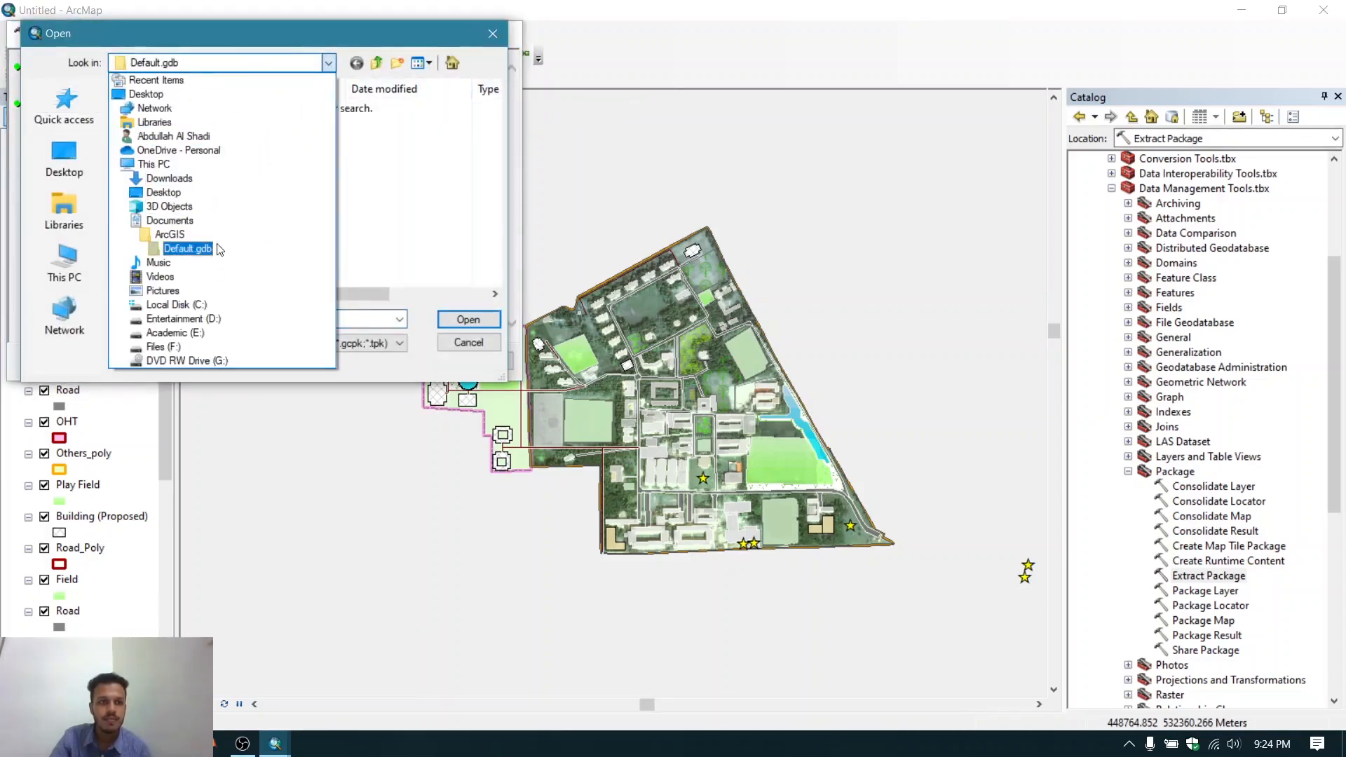
left_click(329, 62)
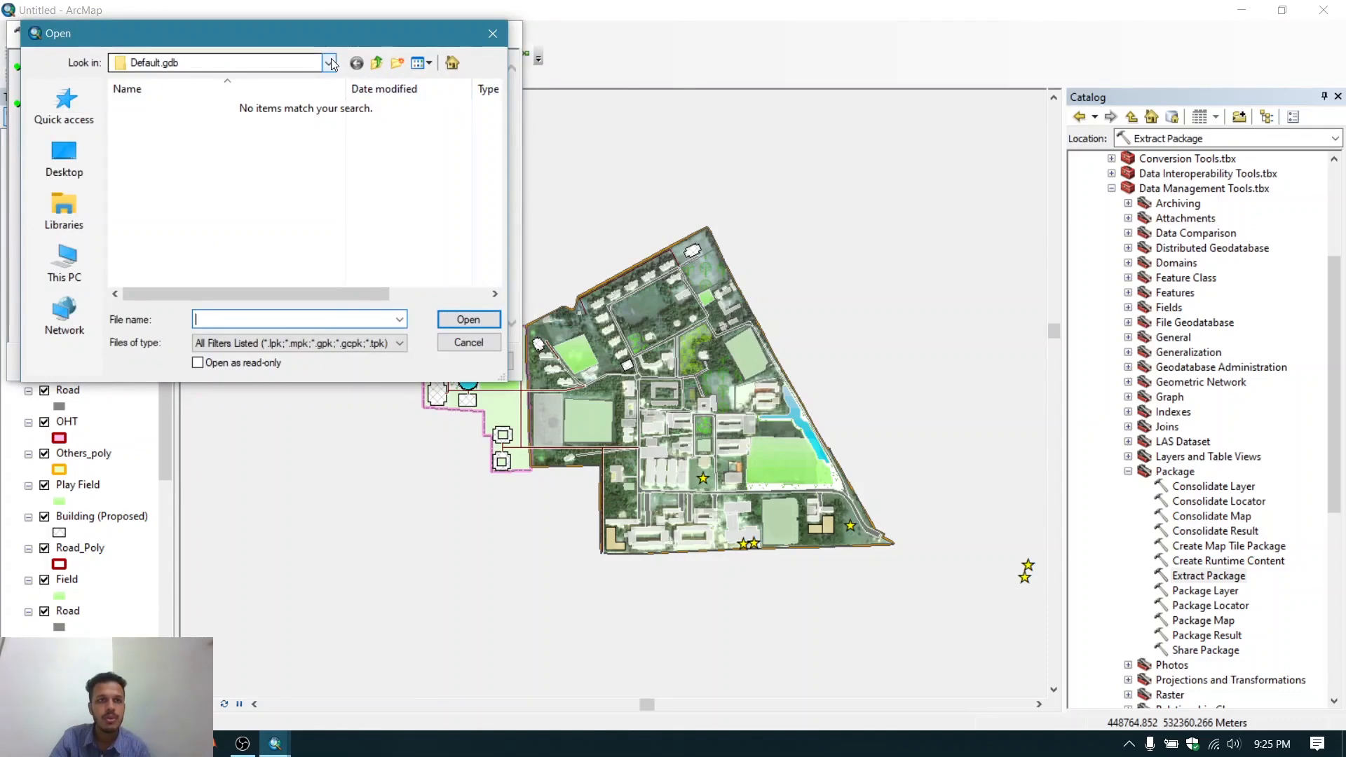
left_click(329, 63)
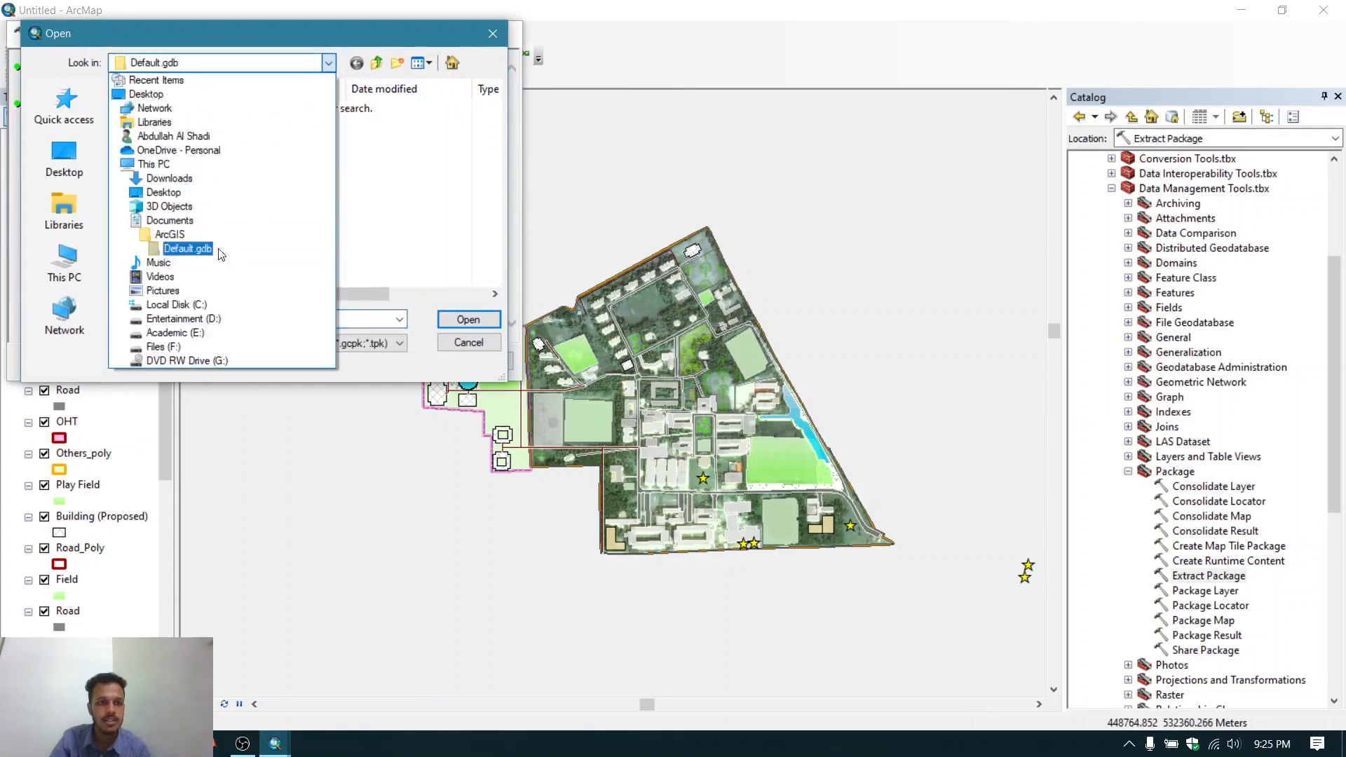
left_click(196, 335)
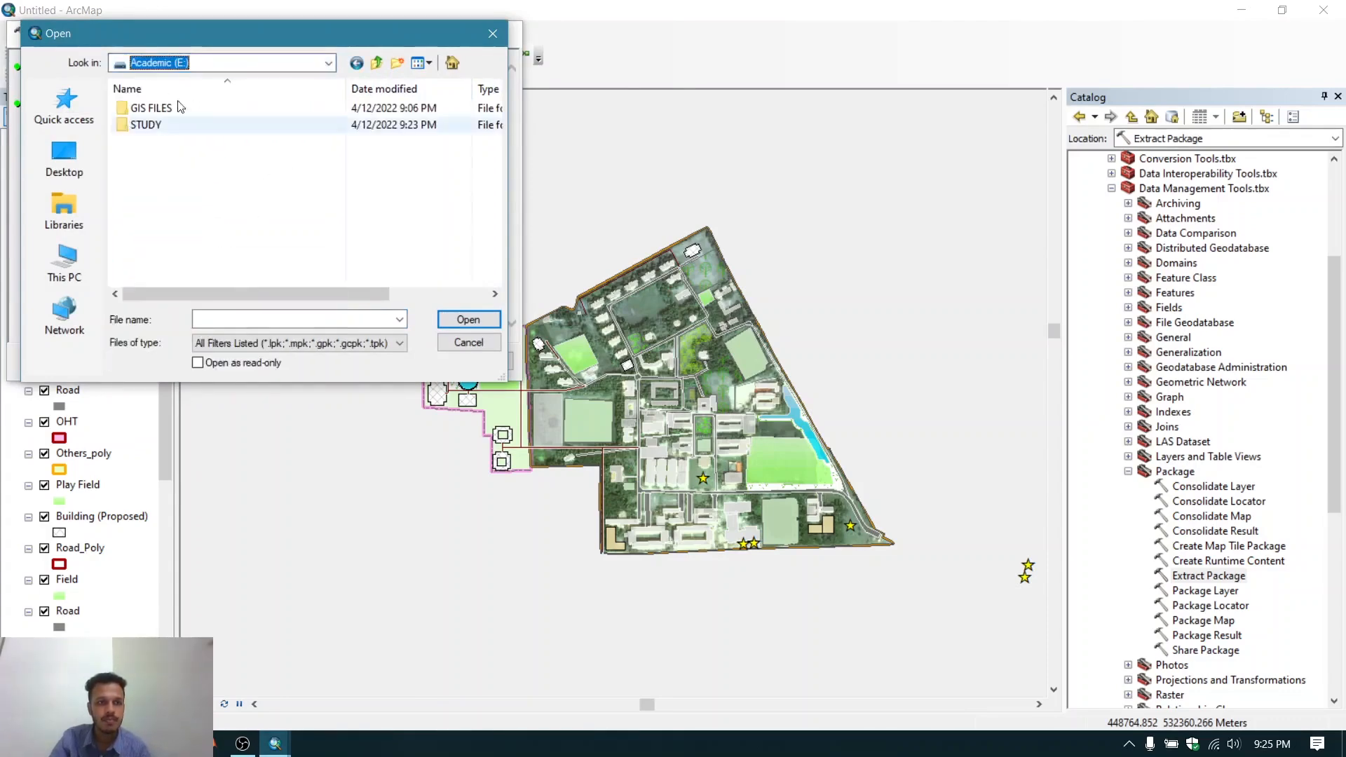
double_click(162, 108)
double_click(173, 125)
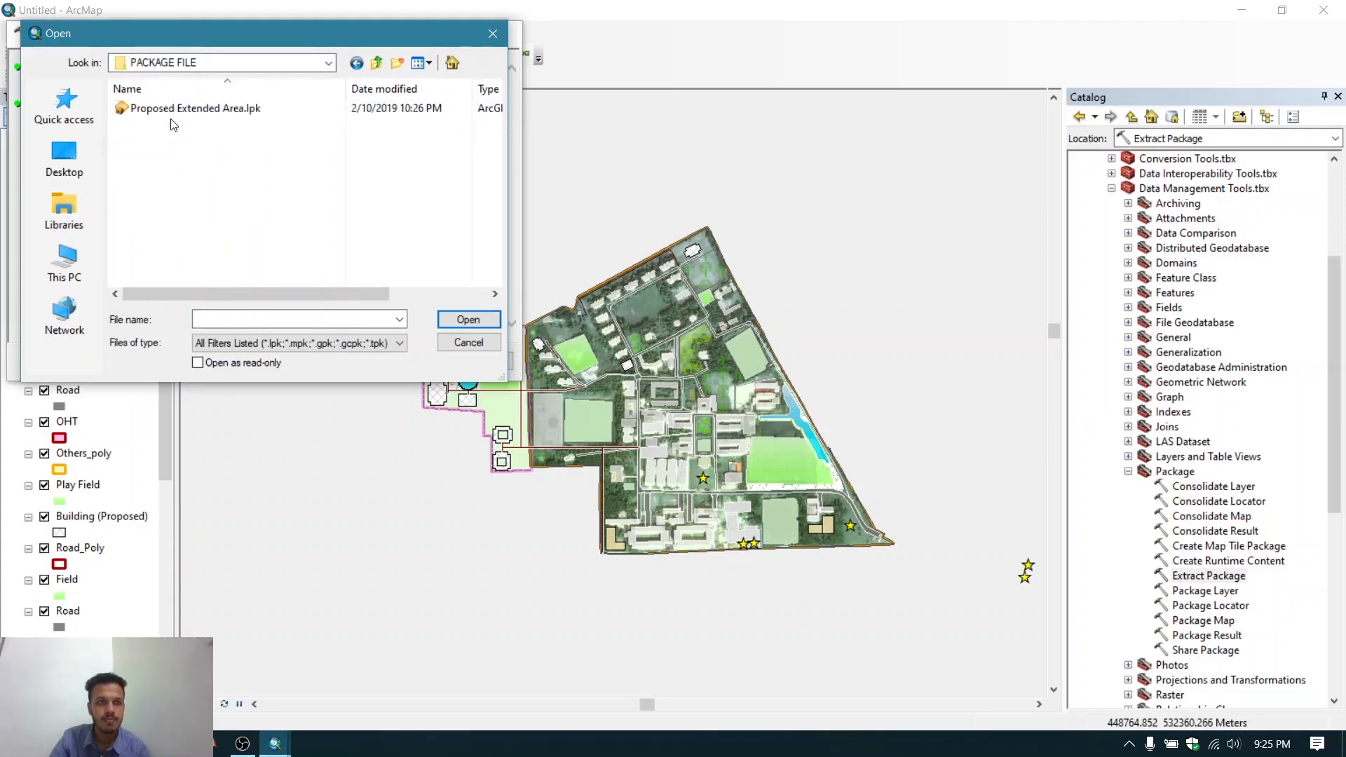
left_click(176, 110)
left_click(464, 318)
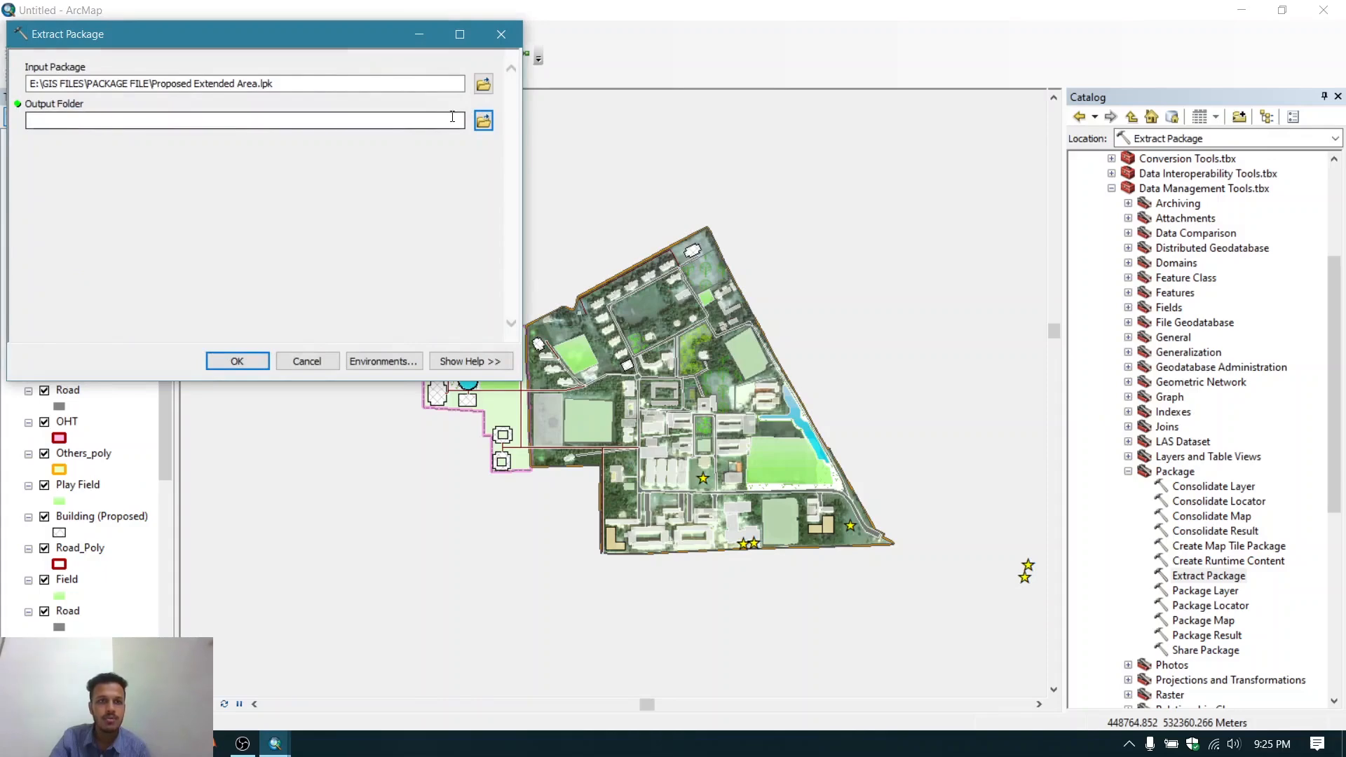
- Set the output folder to E:\GIS FILES\extracted files and run the Extract Package tool
left_click(483, 121)
left_click(105, 123)
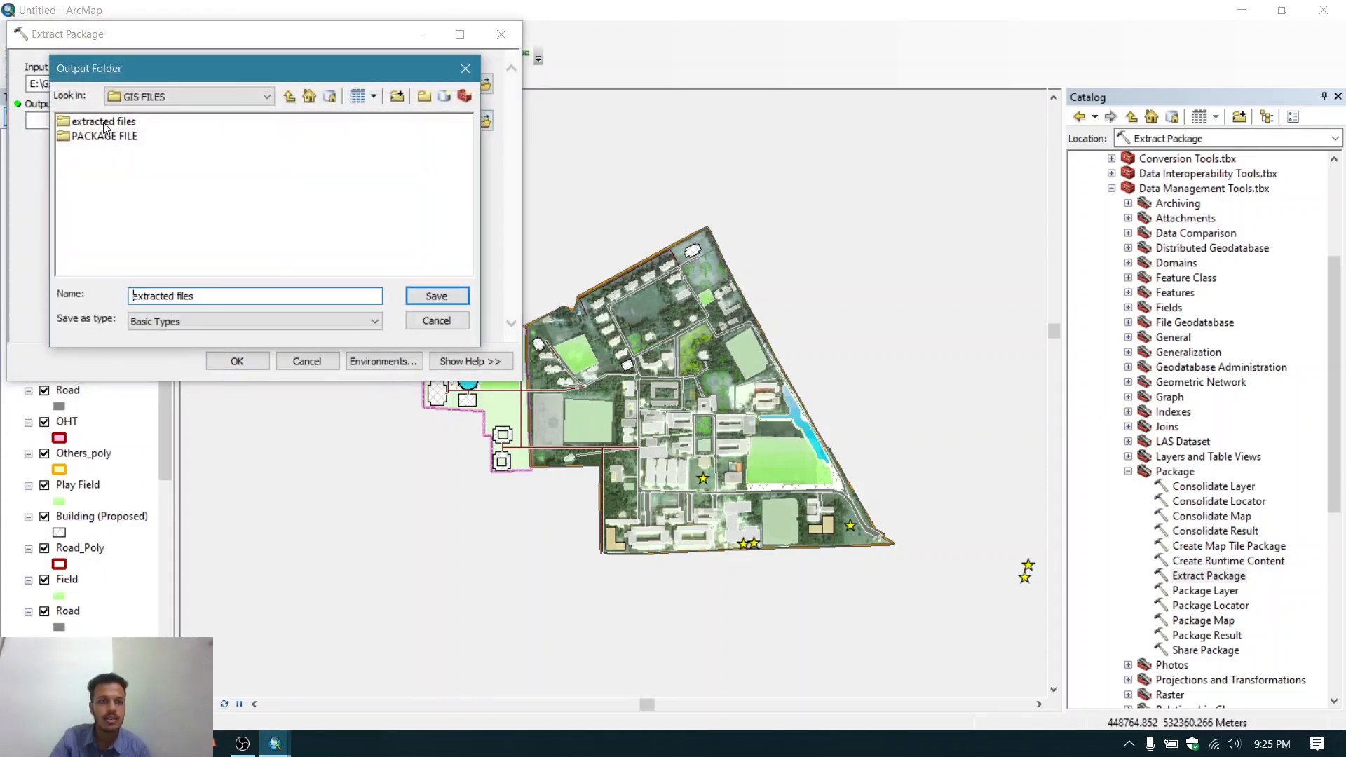
left_click(436, 297)
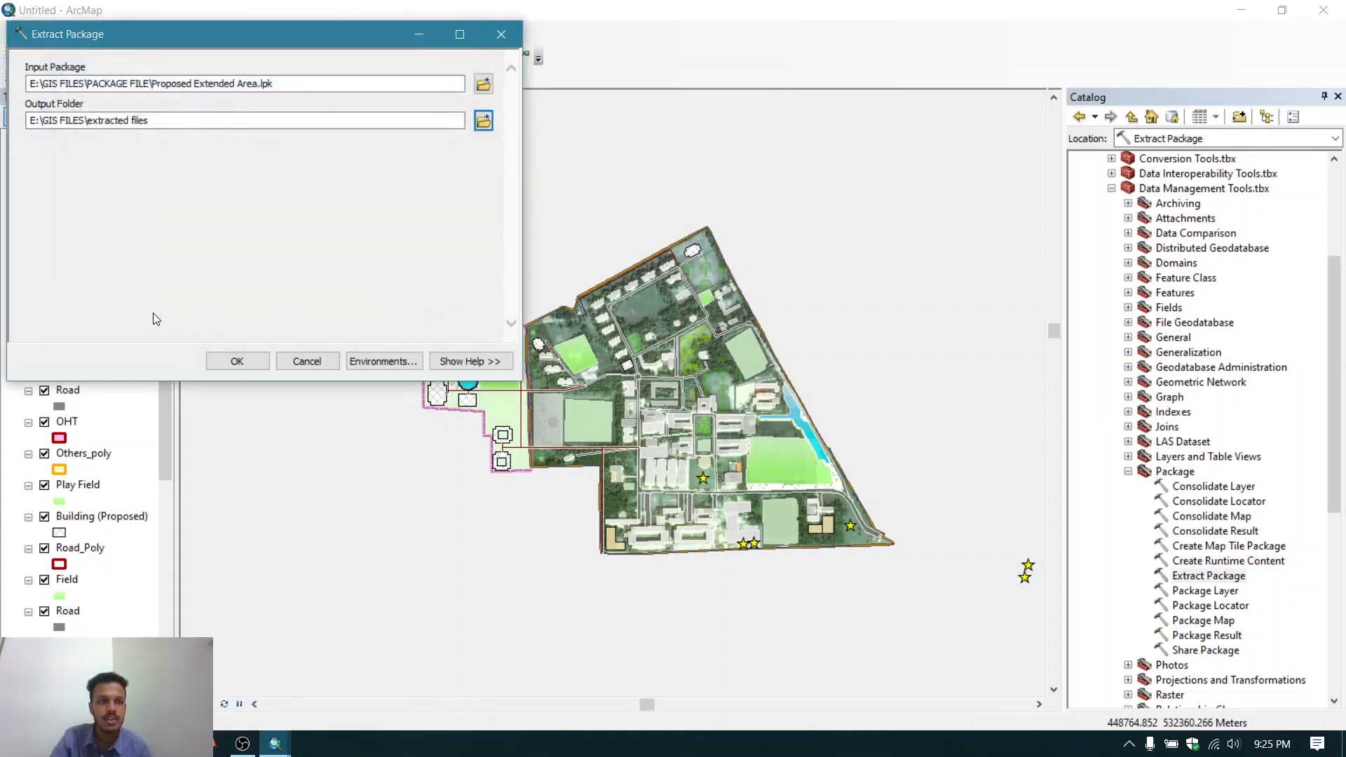
left_click(237, 361)
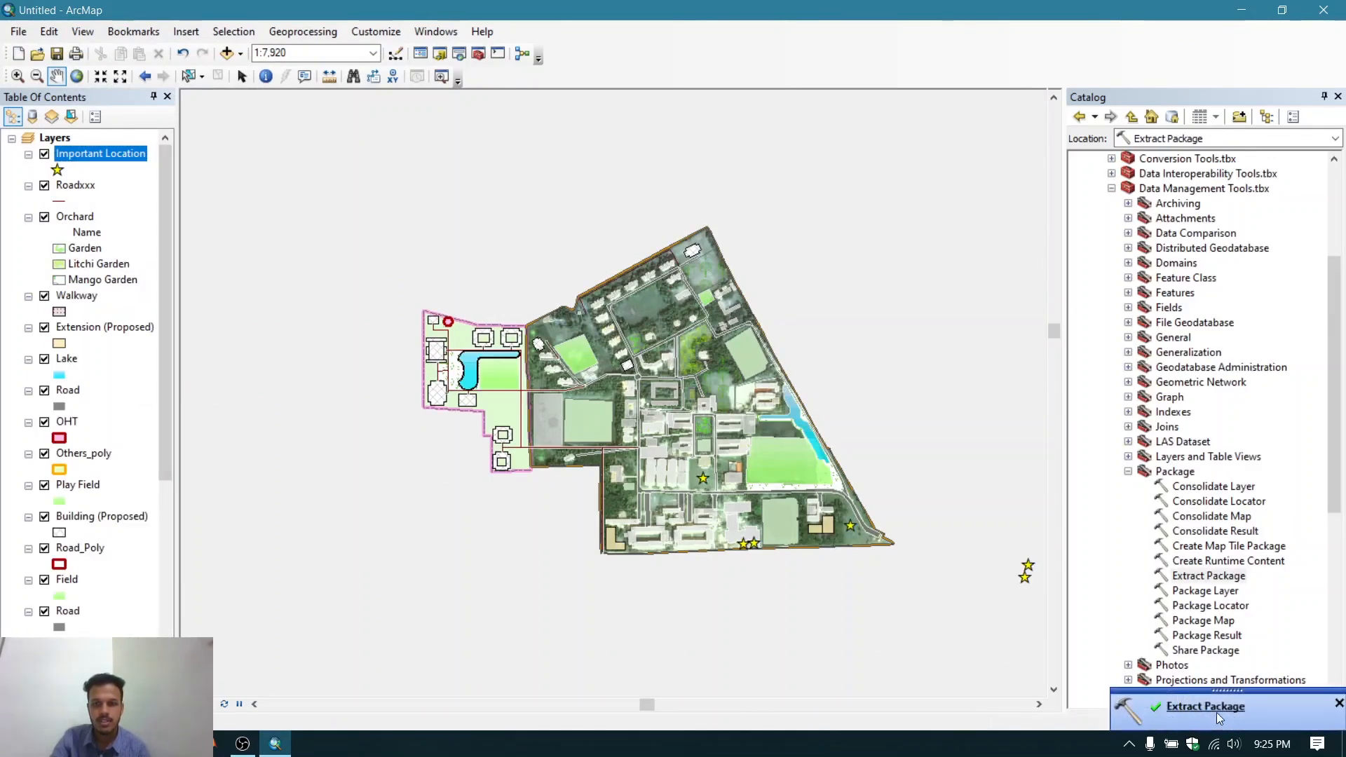
- Browse the extracted files folder in the catalog, expanding commondata, its subfolders and the v10 layer folder
left_click(1338, 703)
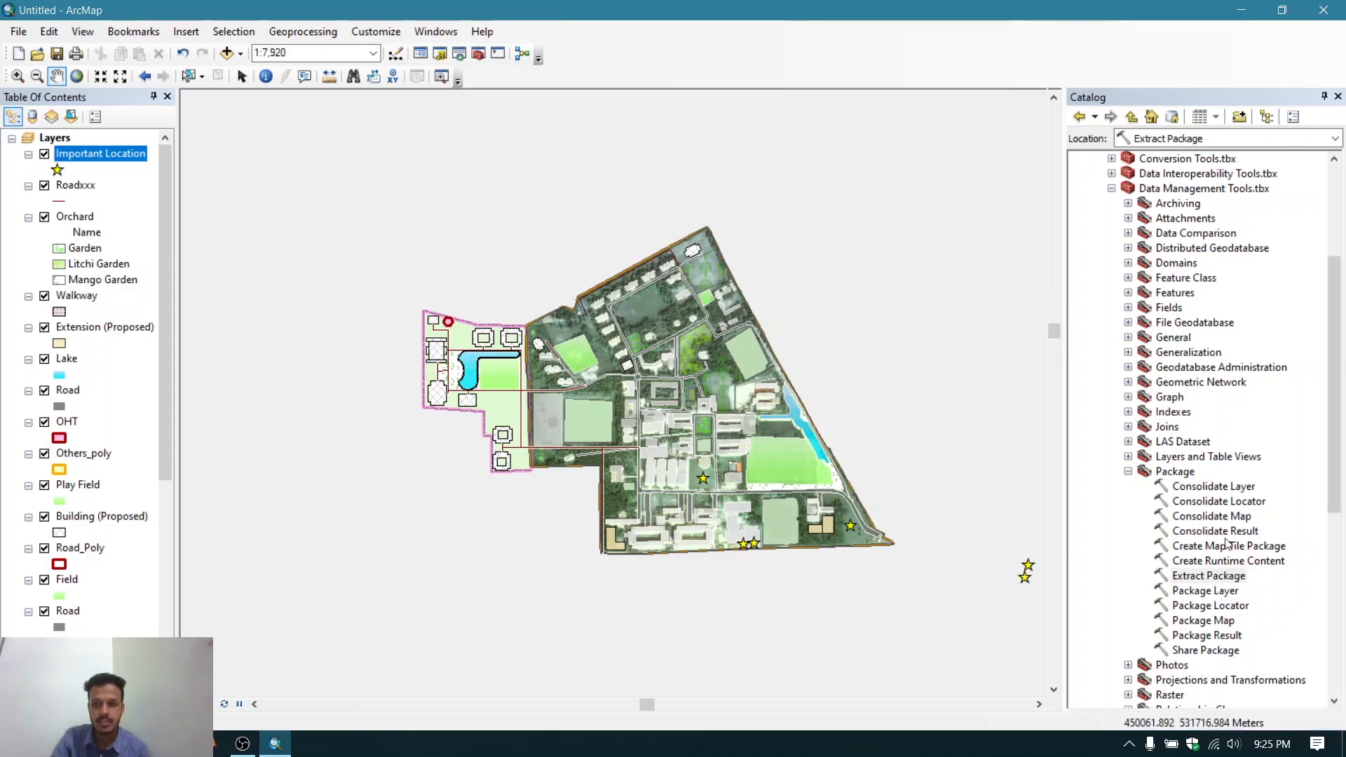
left_click(1111, 188)
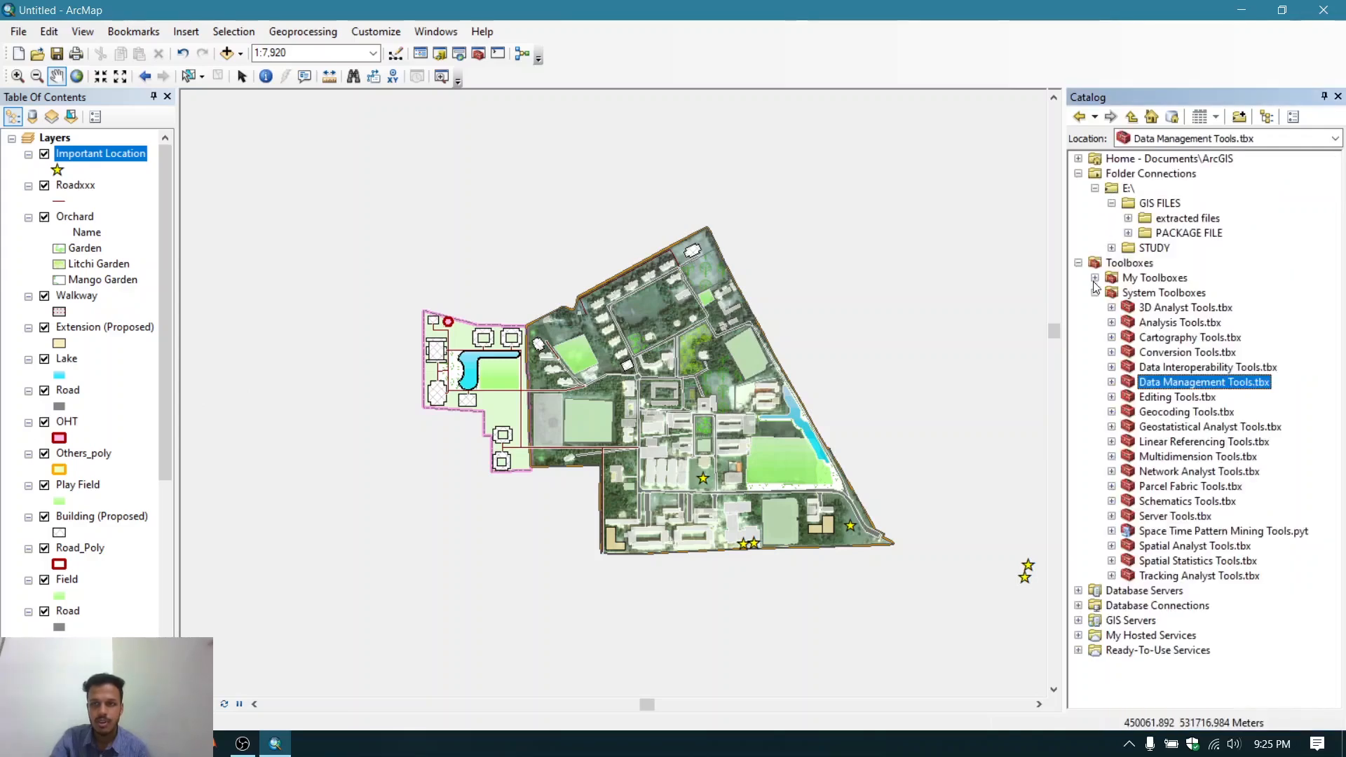
left_click(1095, 292)
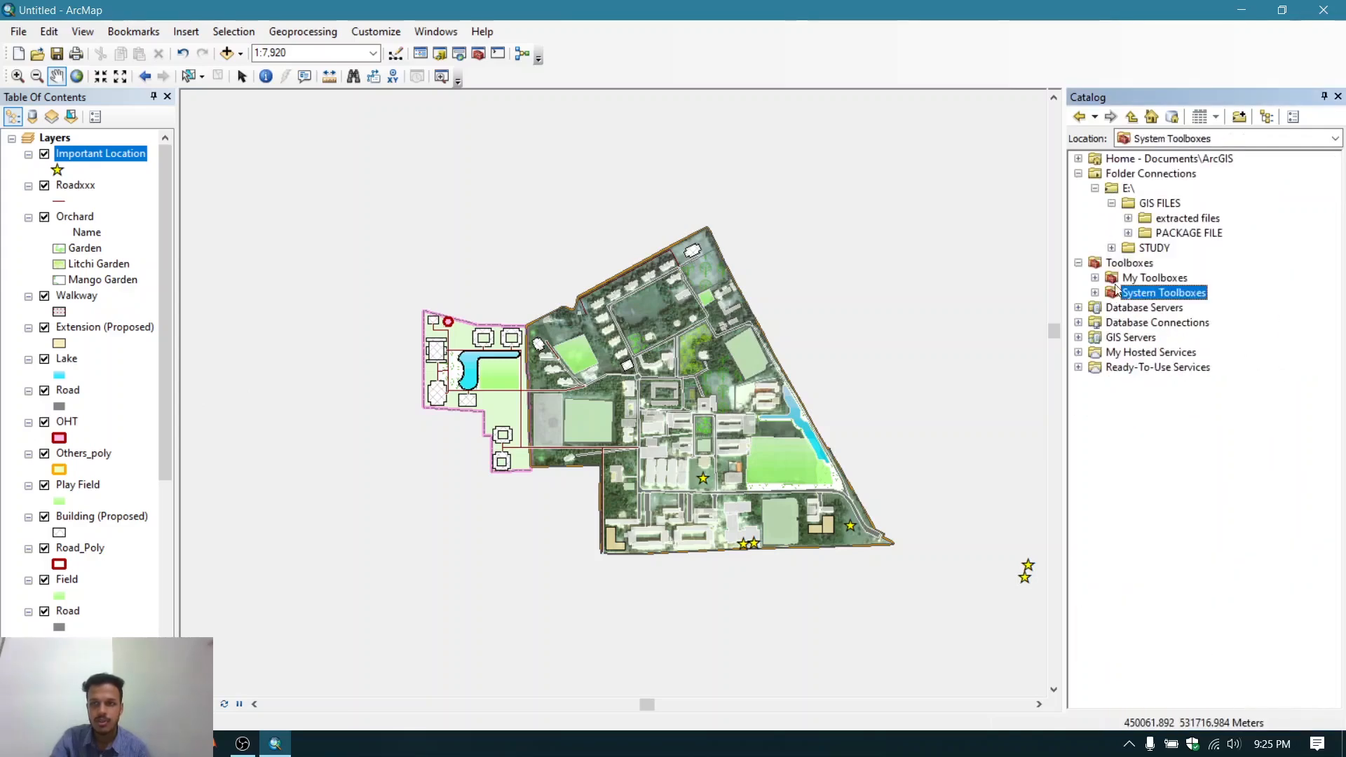
left_click(1128, 218)
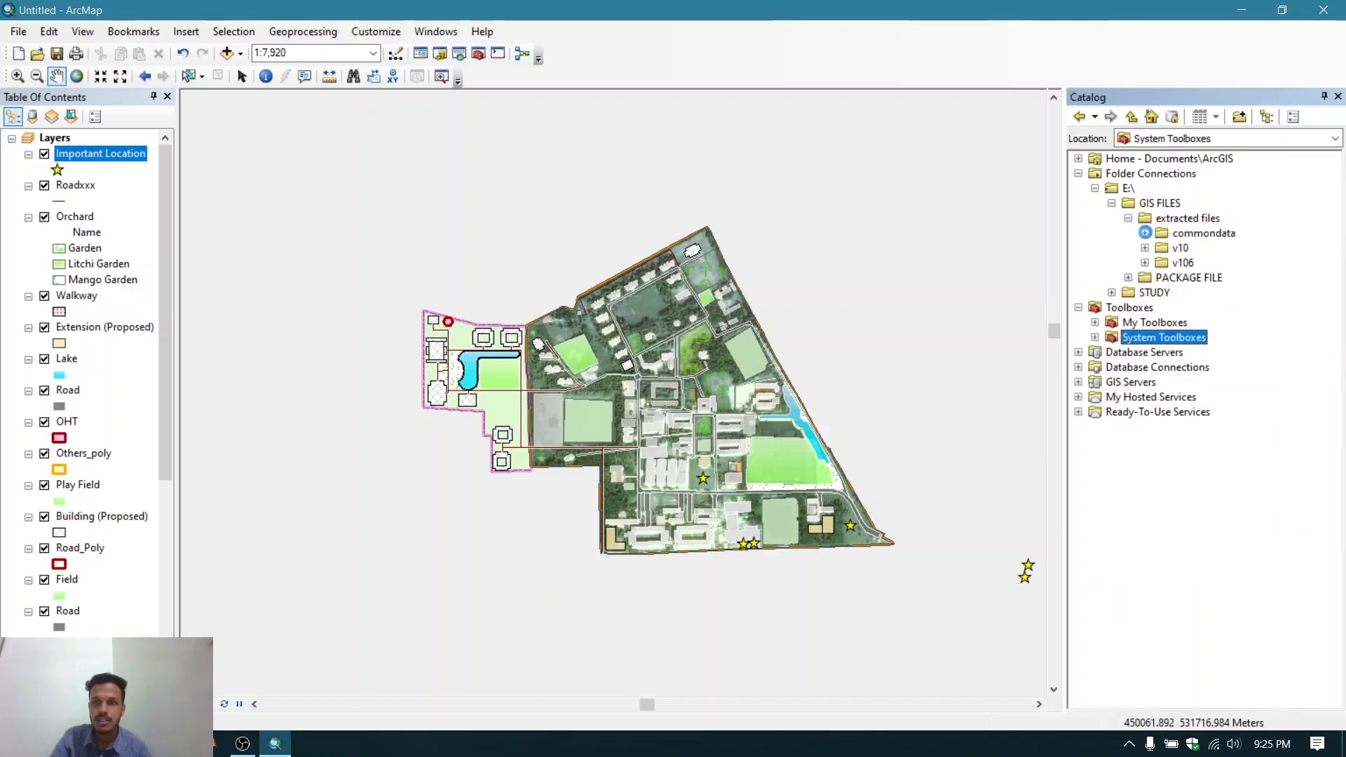
left_click(1145, 233)
left_click(1162, 247)
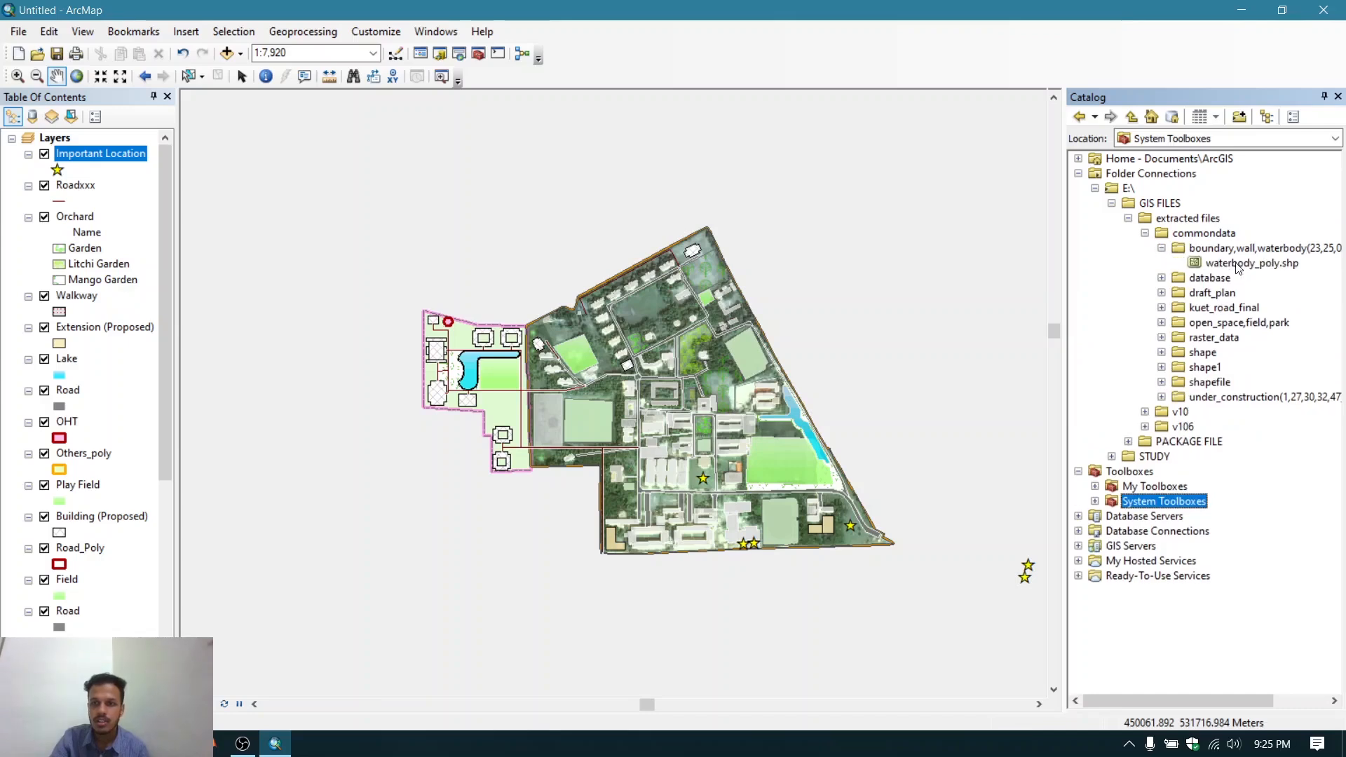
left_click(1161, 277)
left_click(1162, 337)
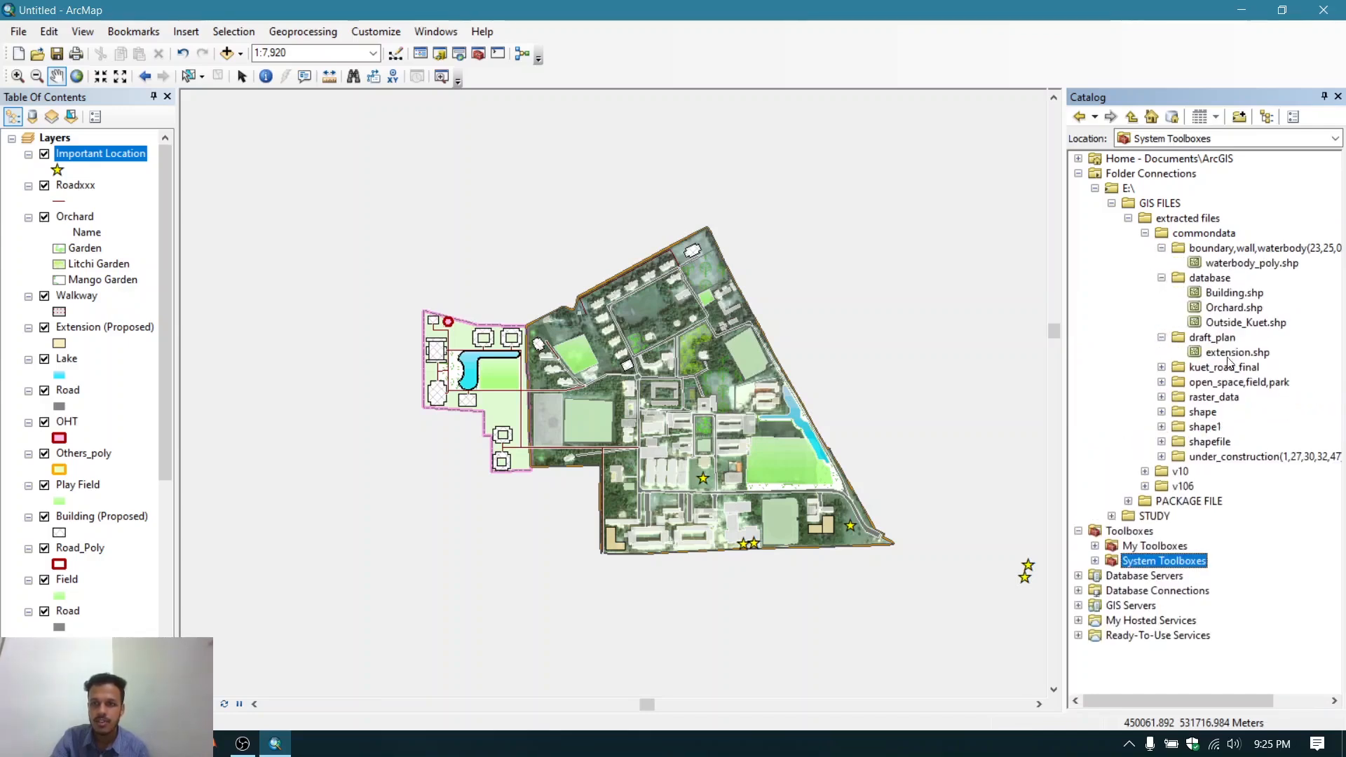
left_click(1161, 366)
left_click(1161, 396)
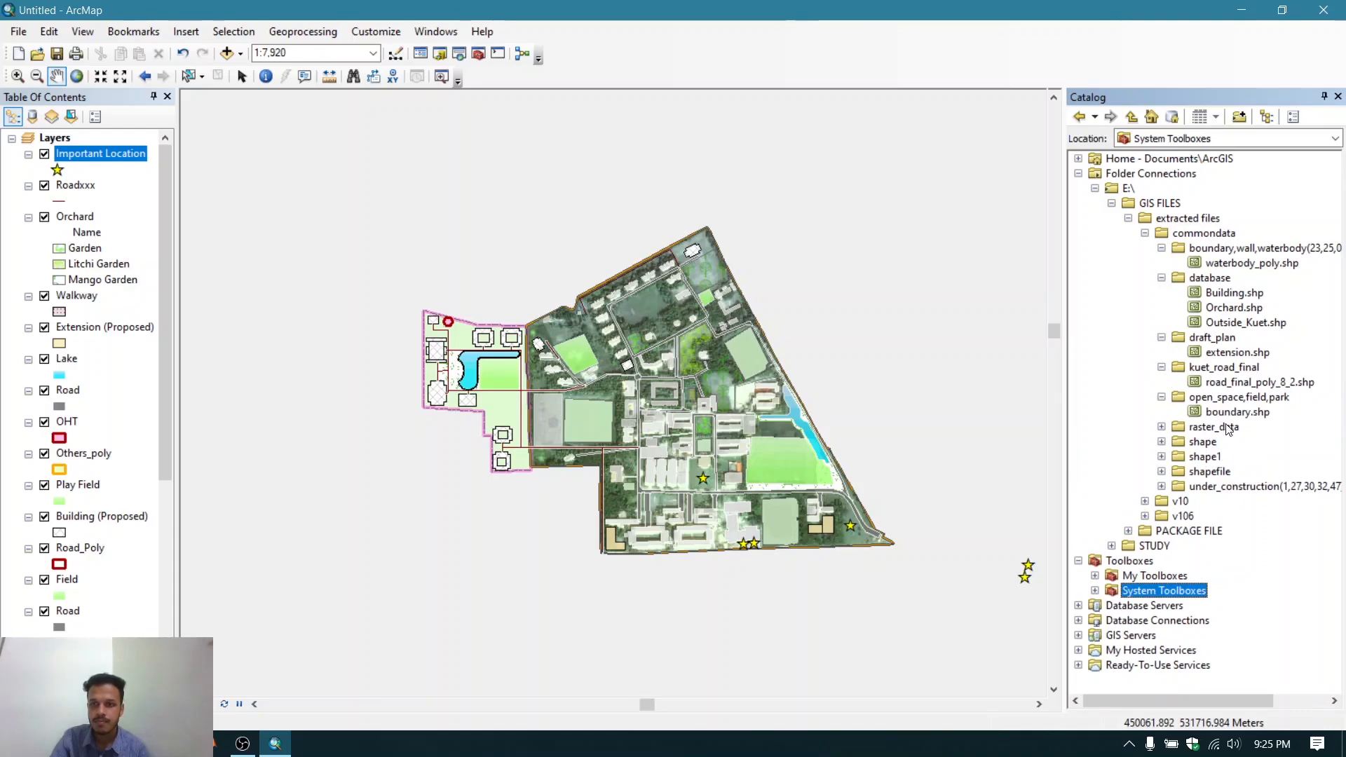
left_click(1145, 500)
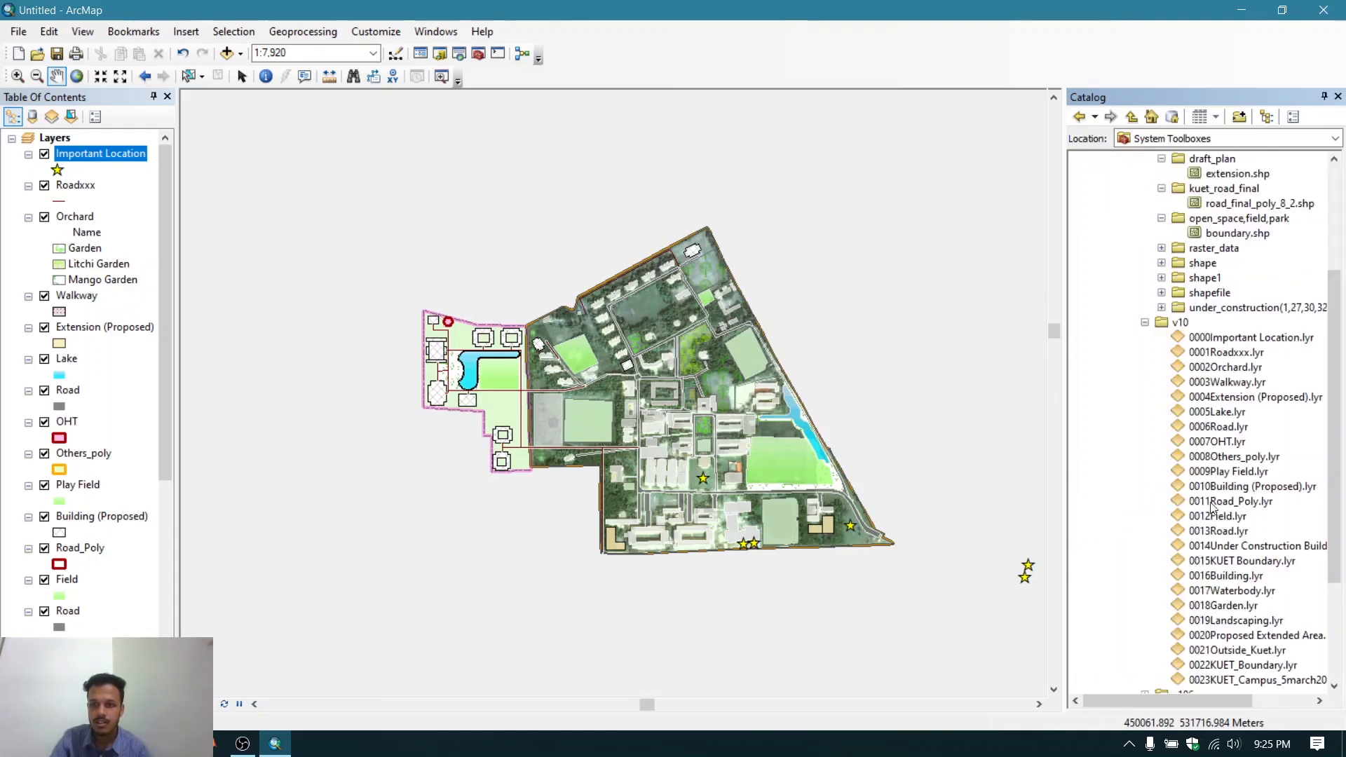
left_click(1145, 322)
left_click(1111, 202)
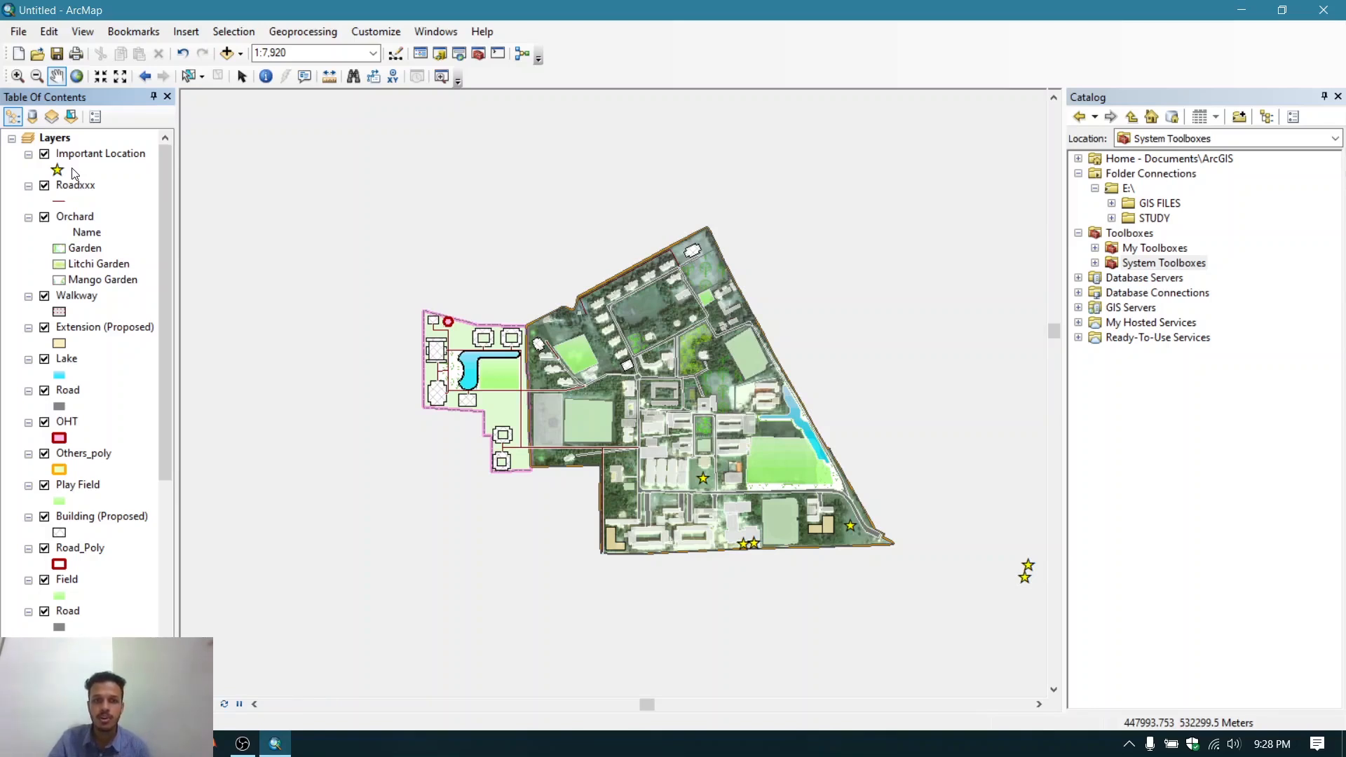
- Move the Proposed Extended Area layer to the top of the table of contents
scroll(105, 342, "down", 1)
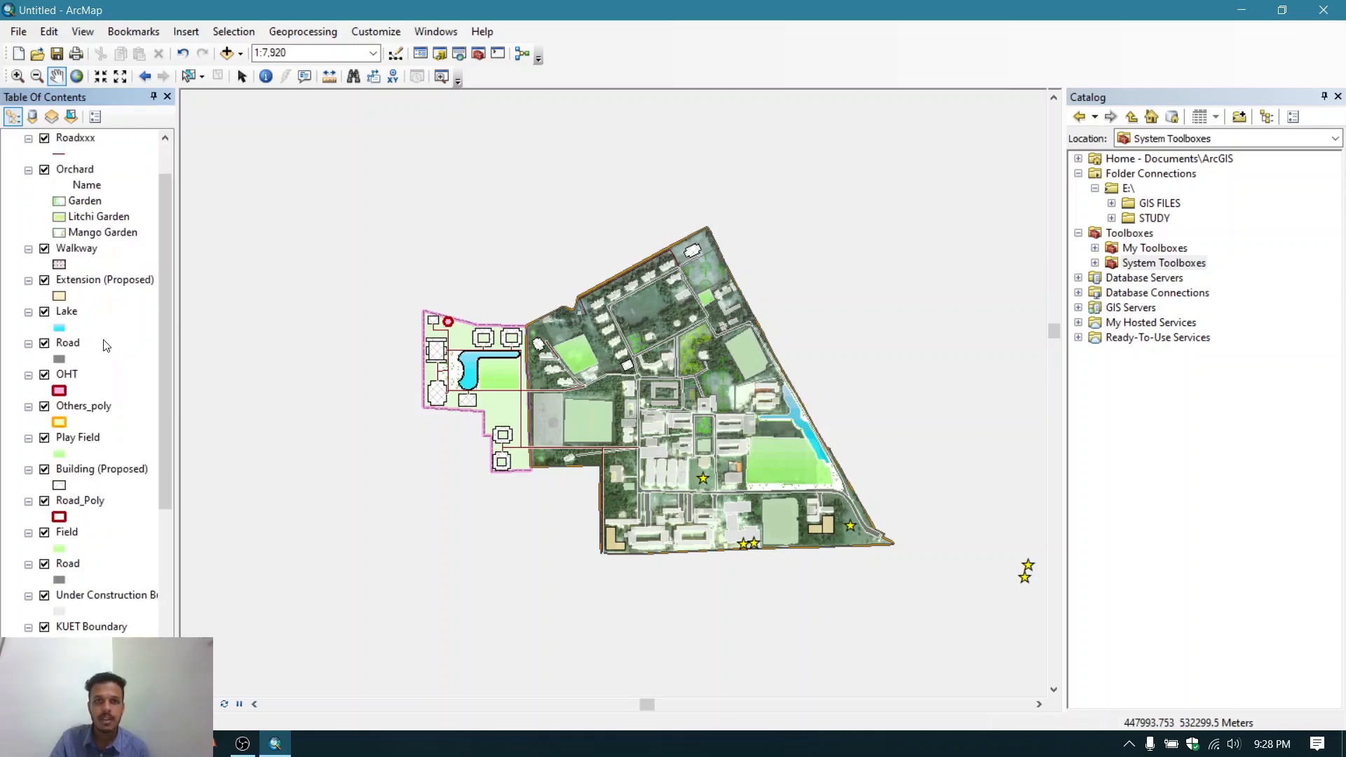
scroll(105, 343, "down", 3)
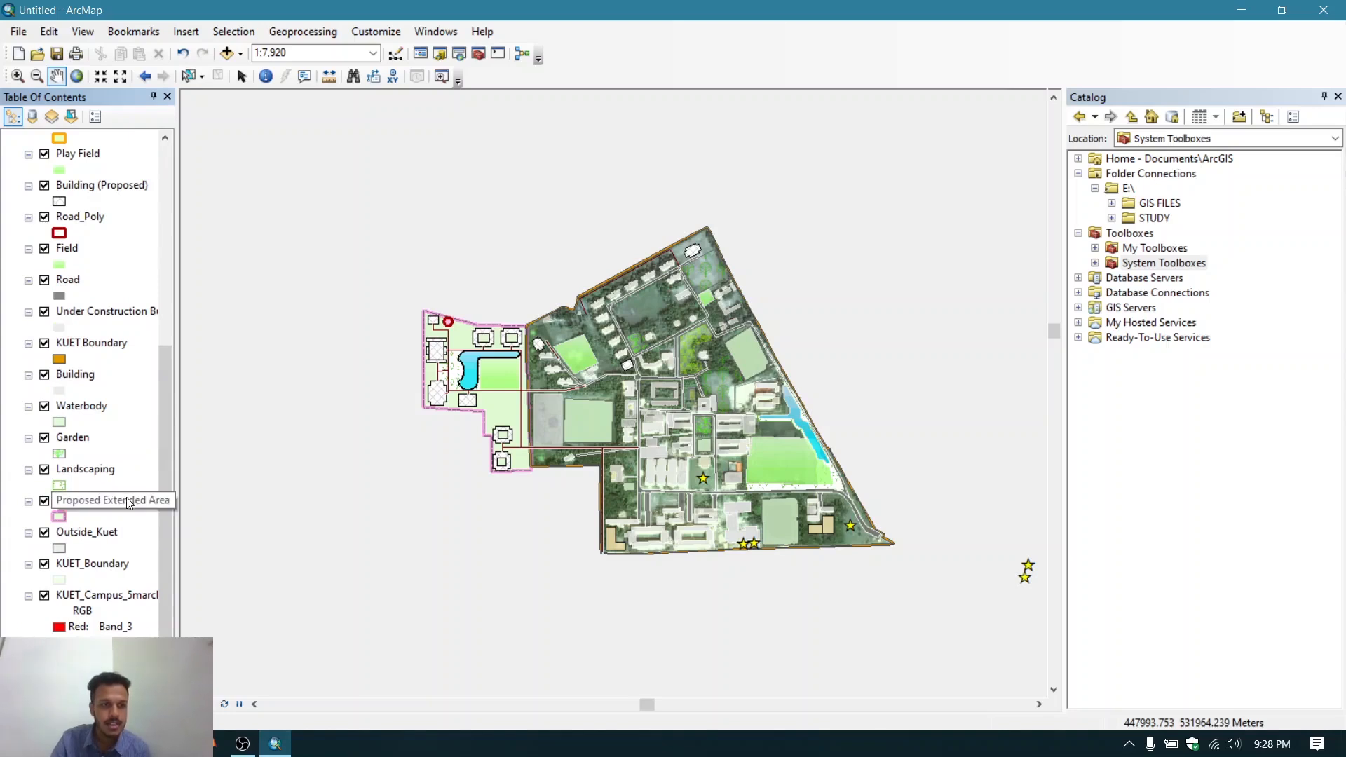
left_click_drag(87, 503, 90, 144)
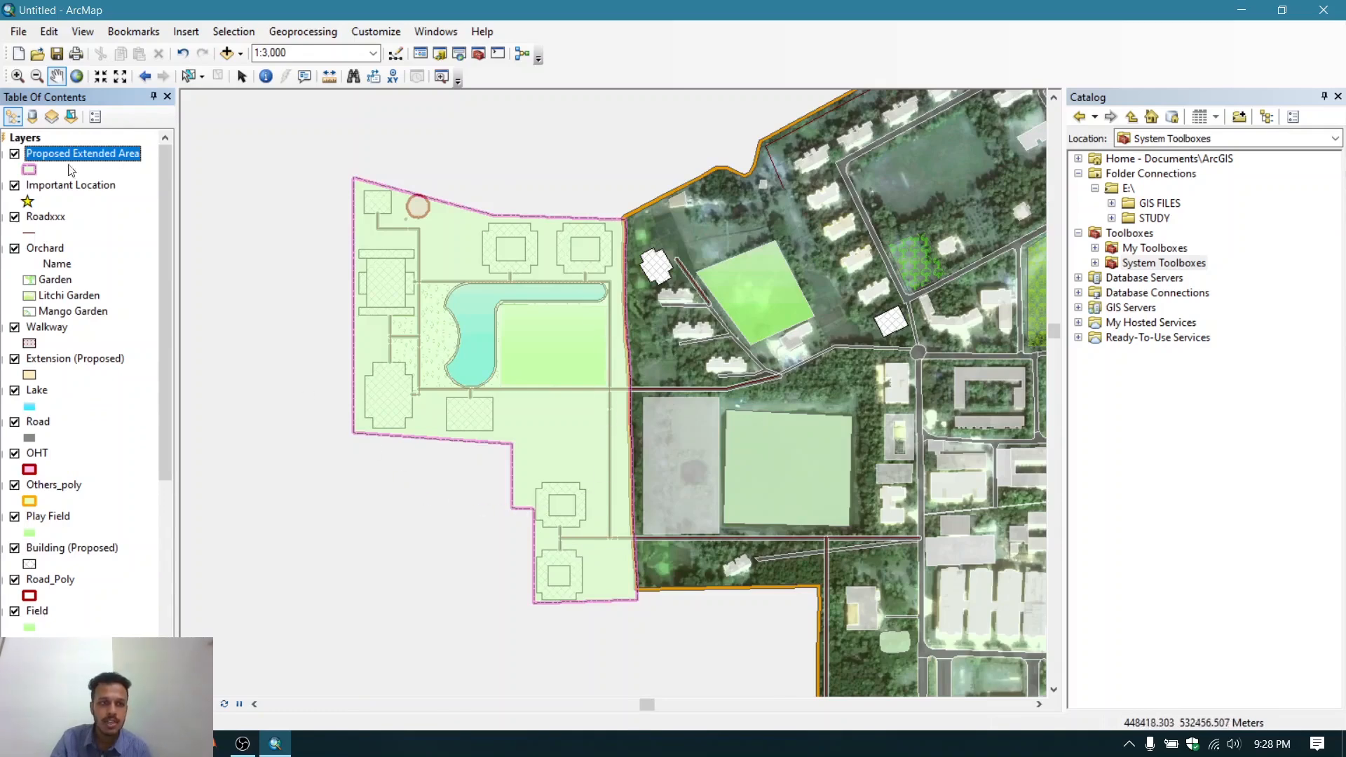
- Toggle the Proposed Extended Area layer's visibility off and back on to compare the map
left_click(14, 154)
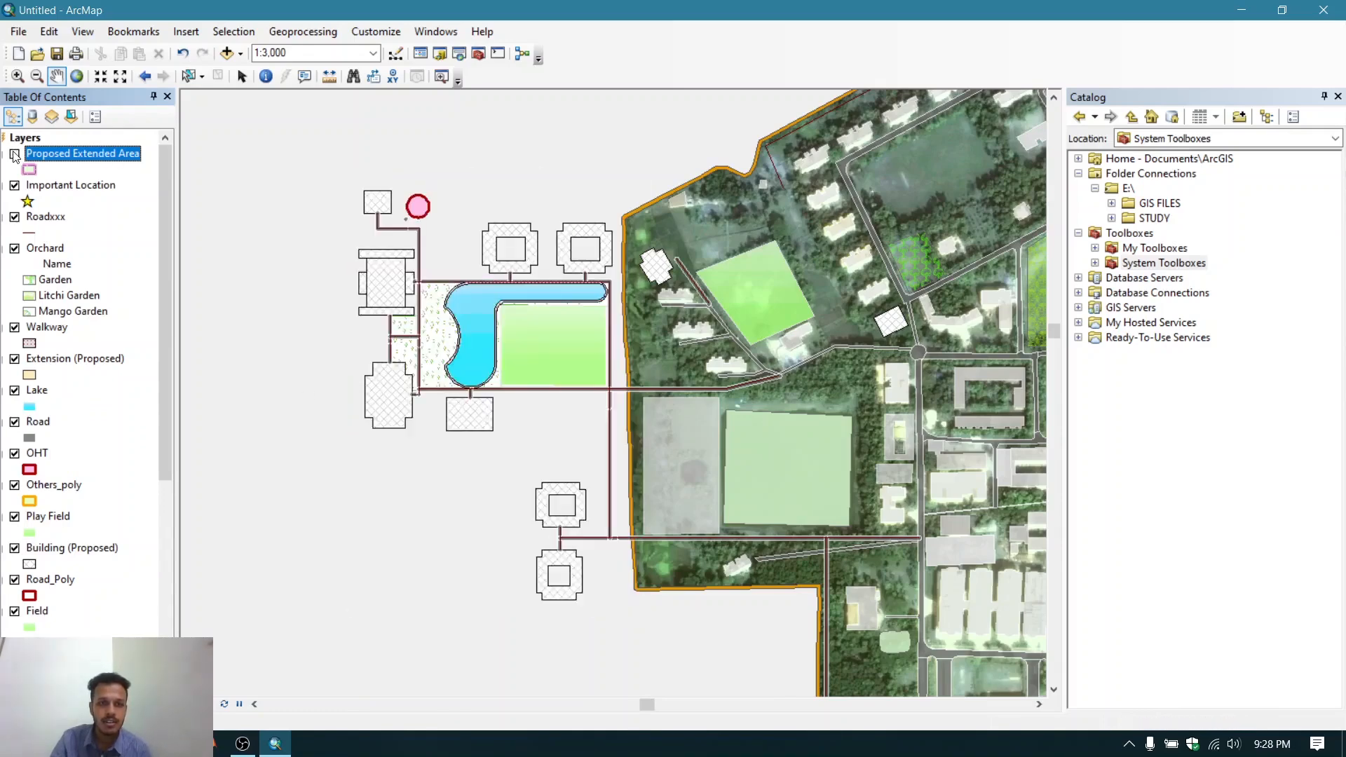
left_click(14, 154)
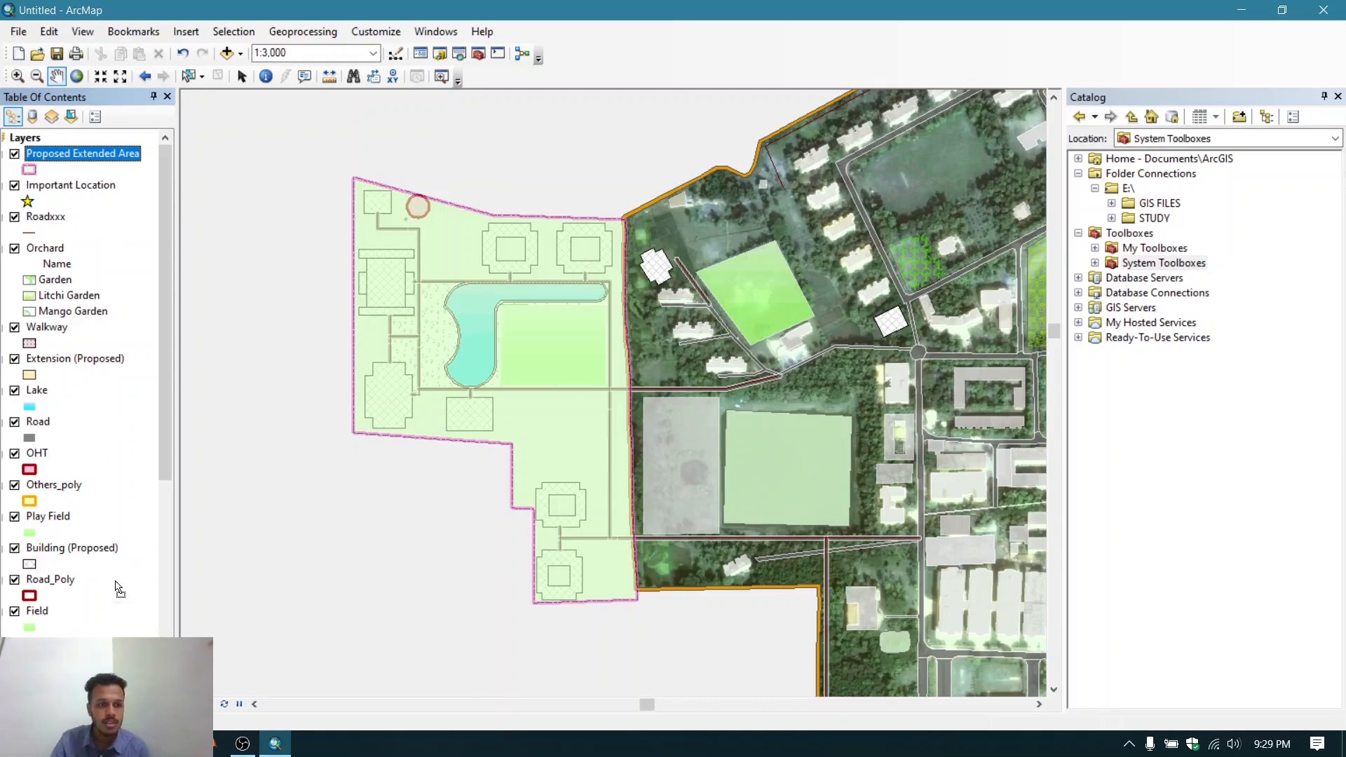
scroll(84, 379, "down", 5)
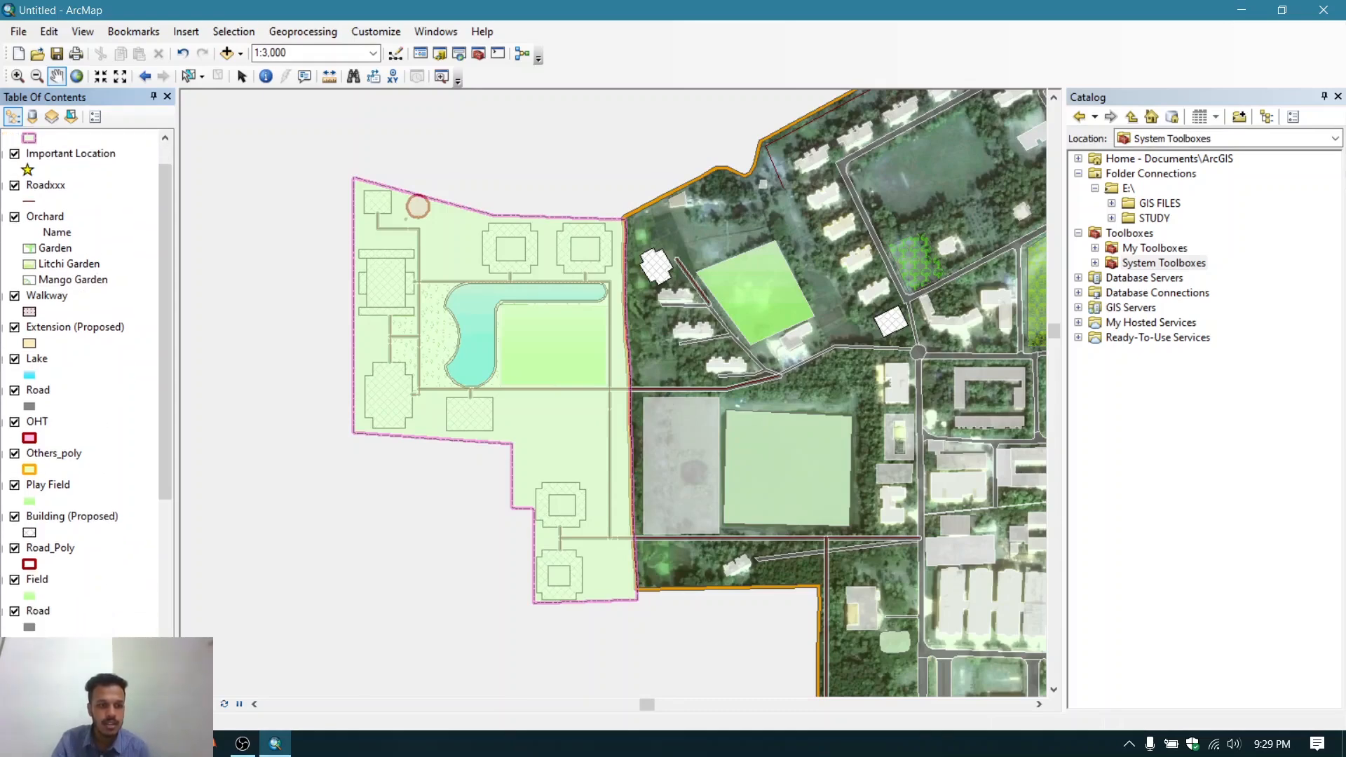
left_click_drag(122, 697, 112, 538)
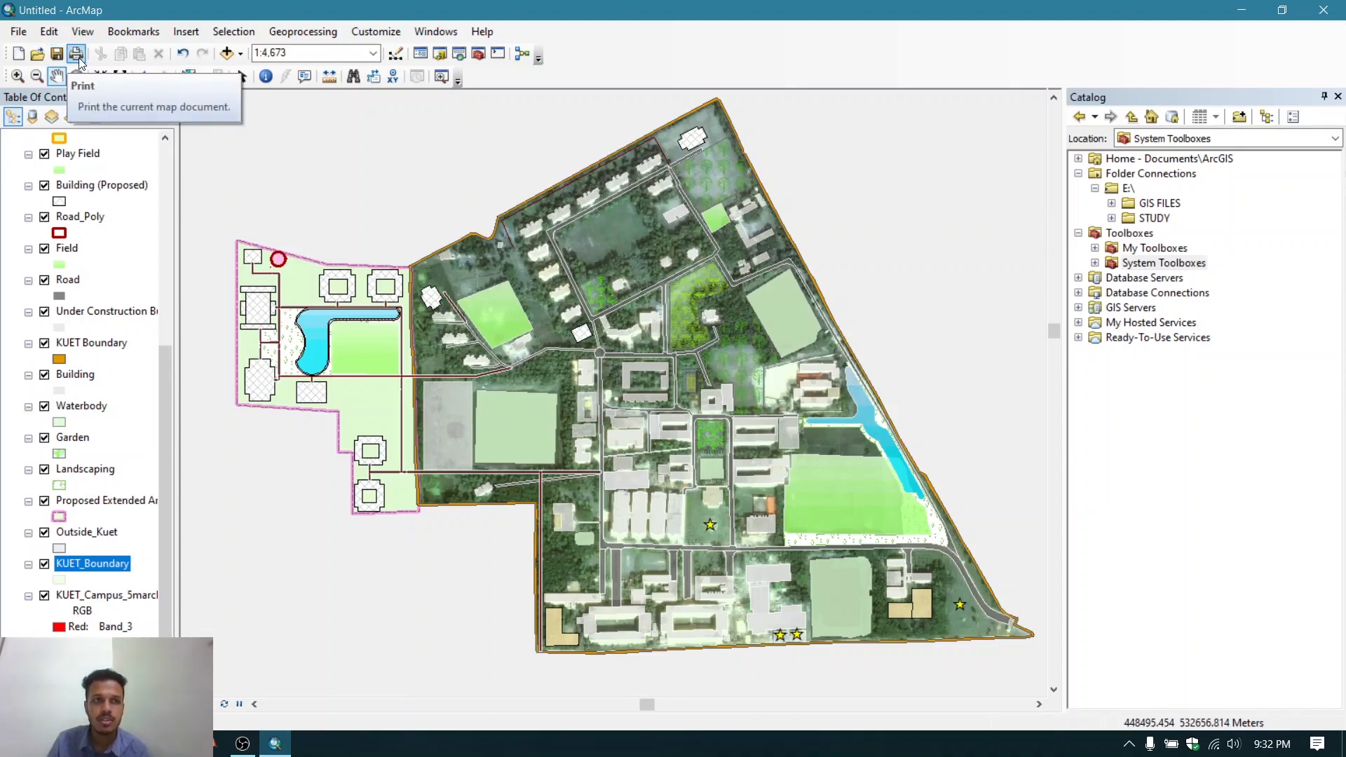
- Zoom and pan around the campus map to inspect the extended area against the other layers
left_click(17, 76)
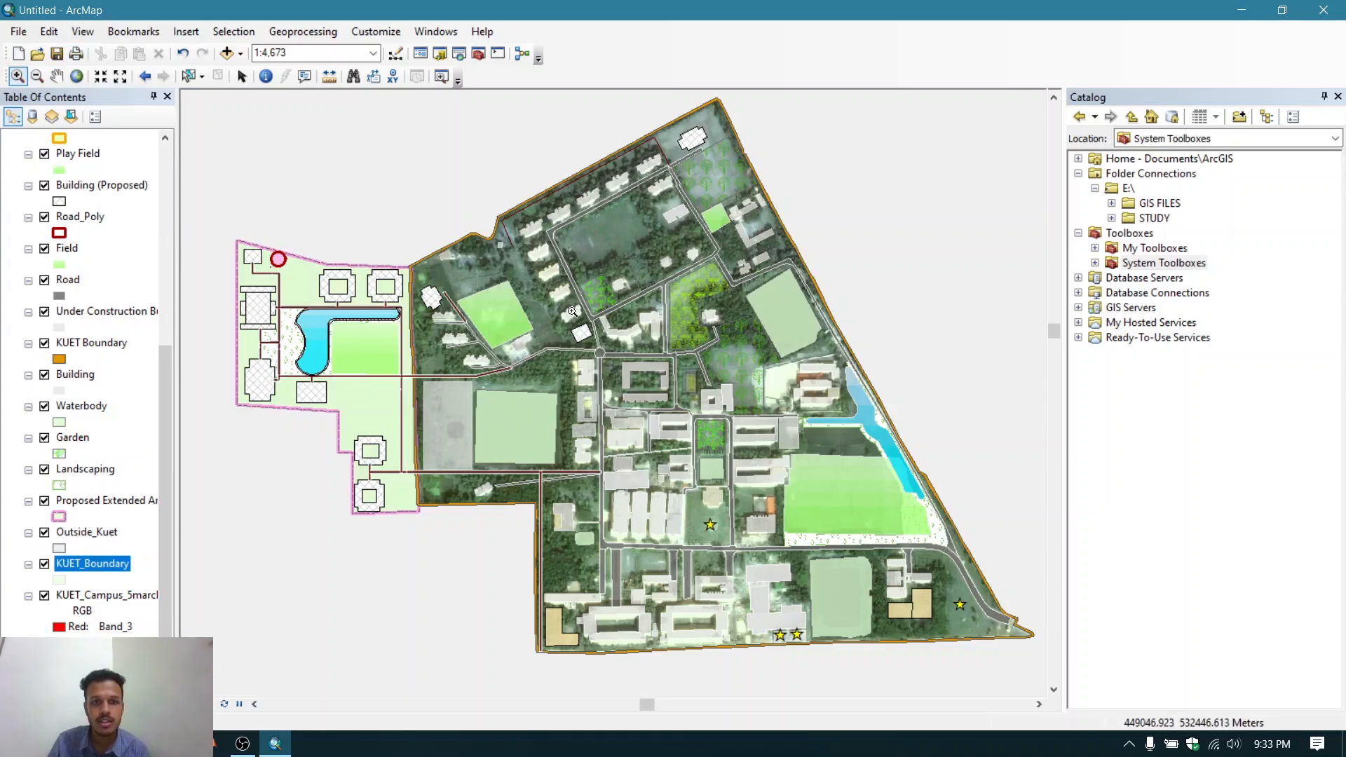
left_click(617, 380)
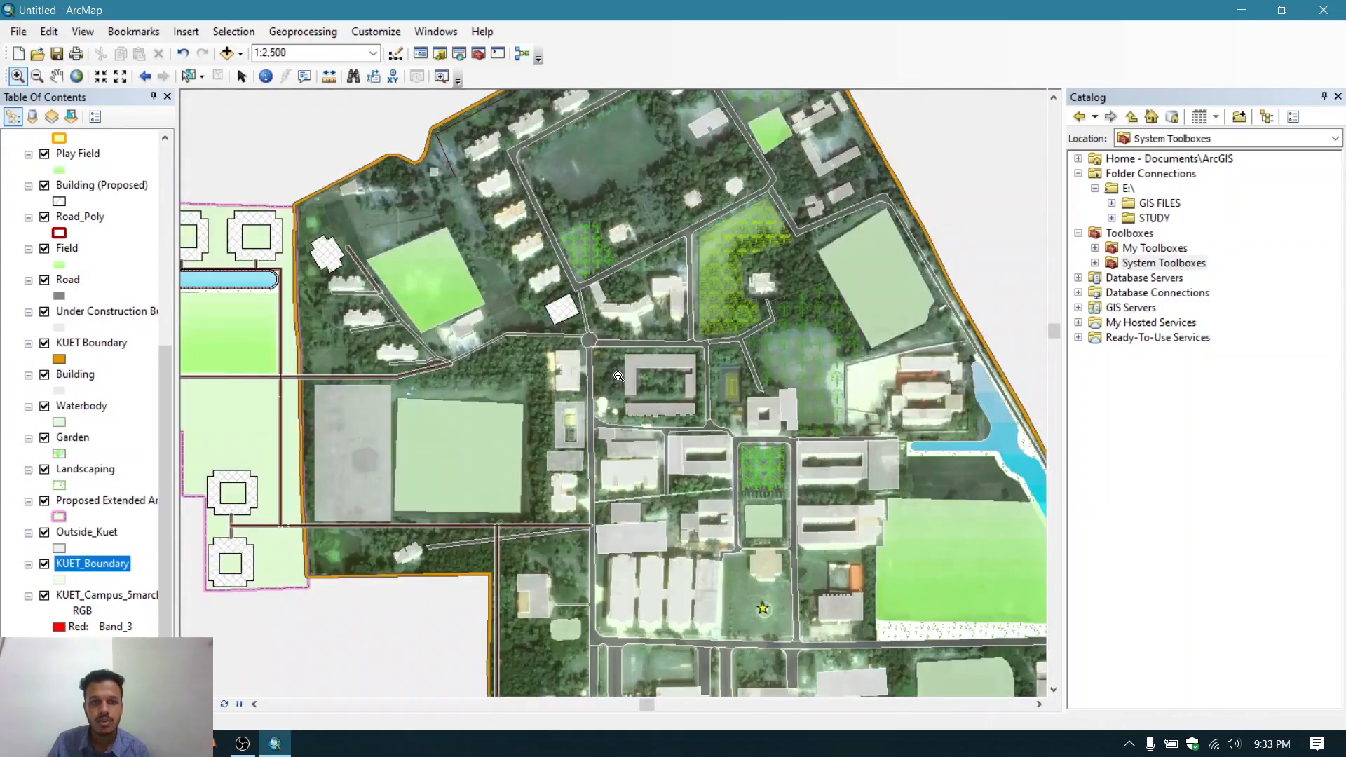
scroll(618, 377, "up", 1)
scroll(618, 376, "up", 1)
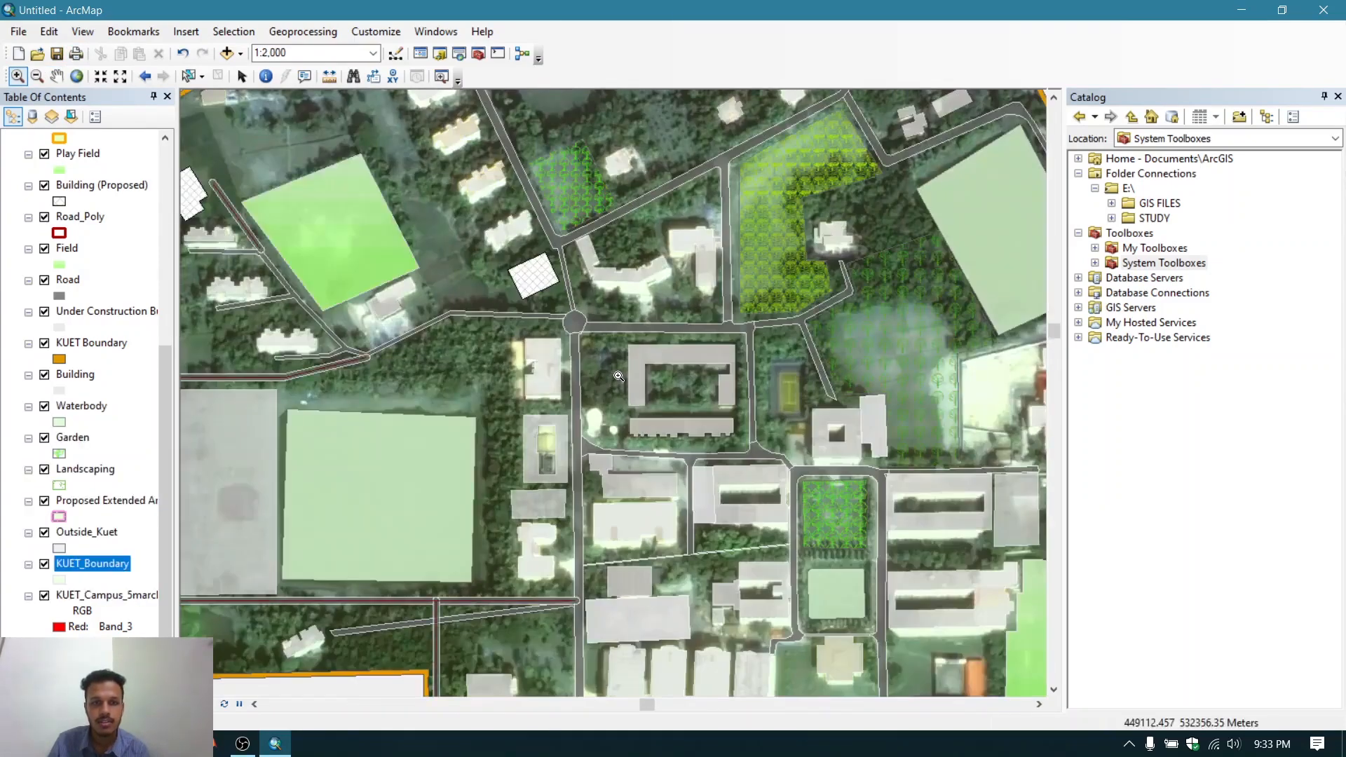
left_click(36, 76)
left_click(597, 290)
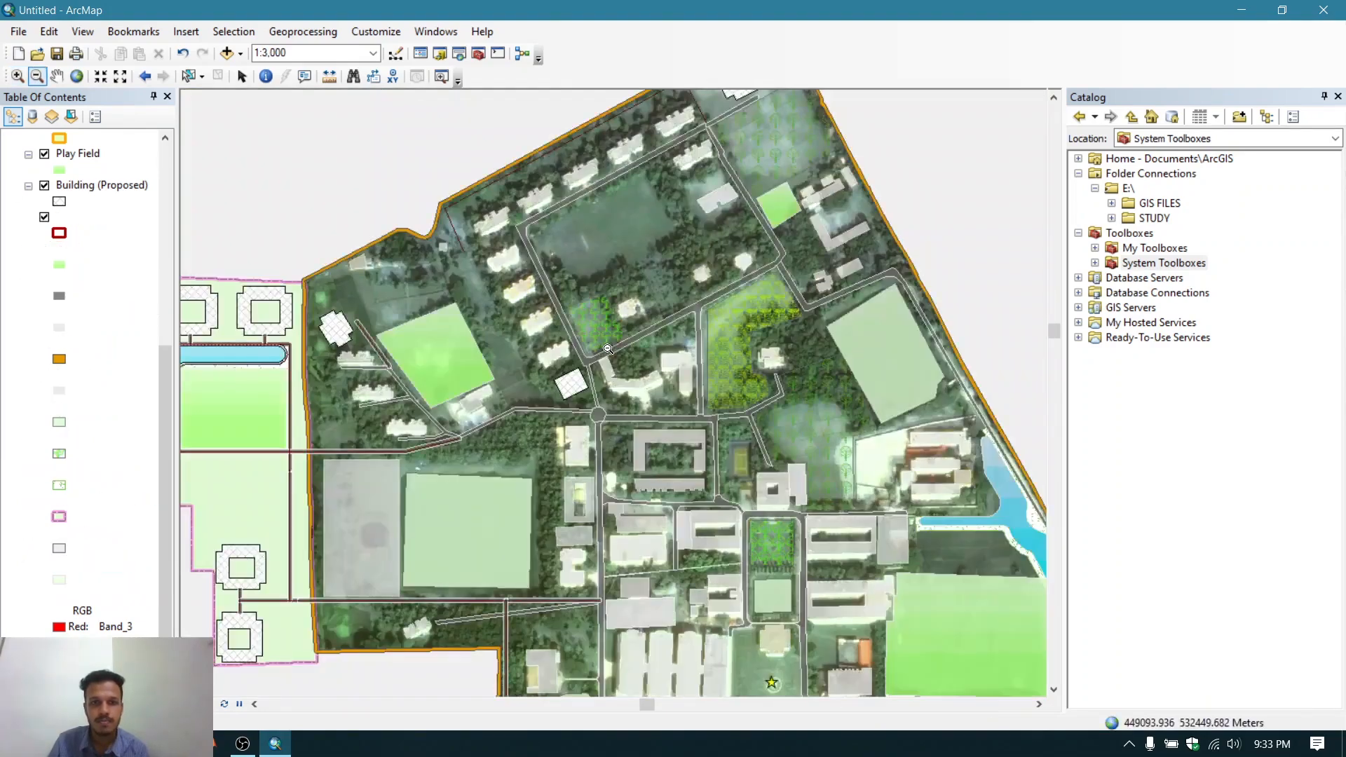
left_click(604, 348)
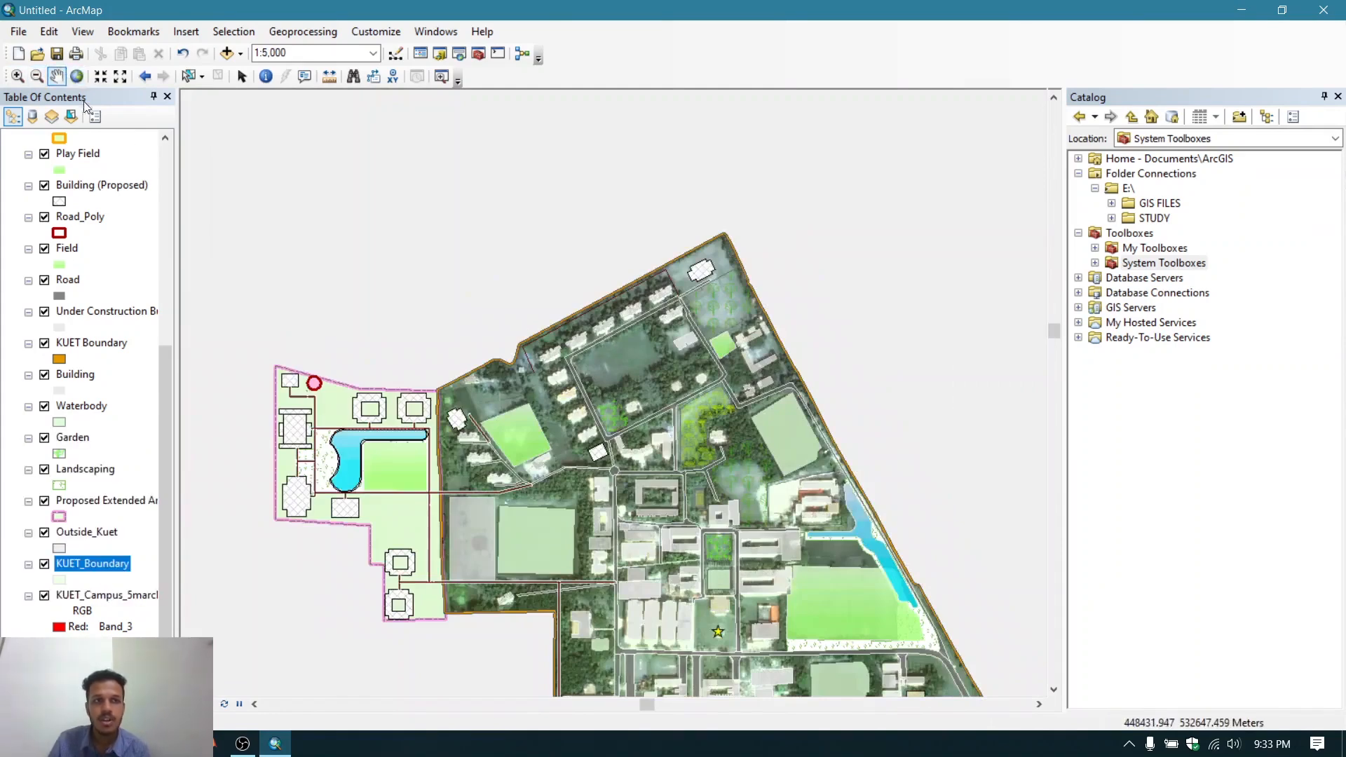
left_click_drag(496, 307, 501, 200)
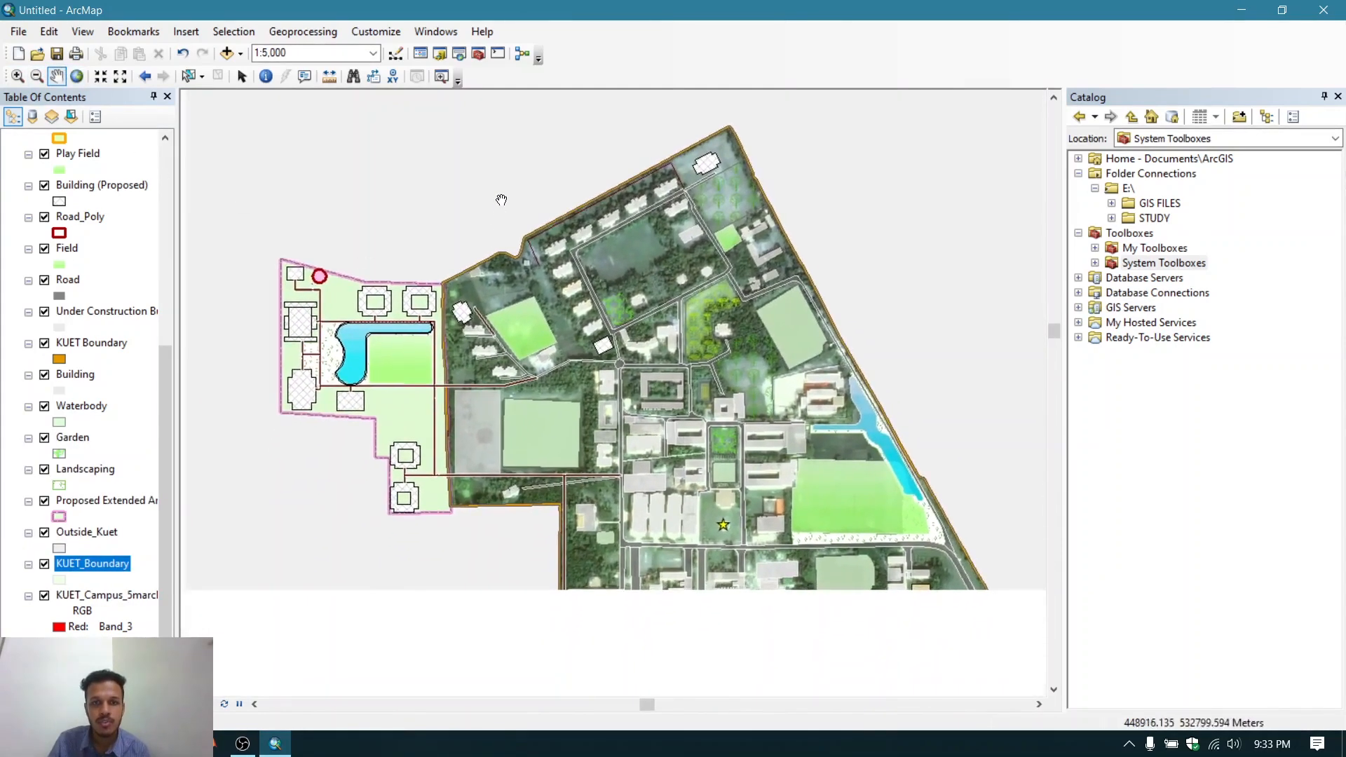
left_click_drag(942, 364, 880, 318)
left_click_drag(967, 453, 872, 445)
left_click_drag(637, 618, 874, 625)
left_click_drag(517, 483, 439, 503)
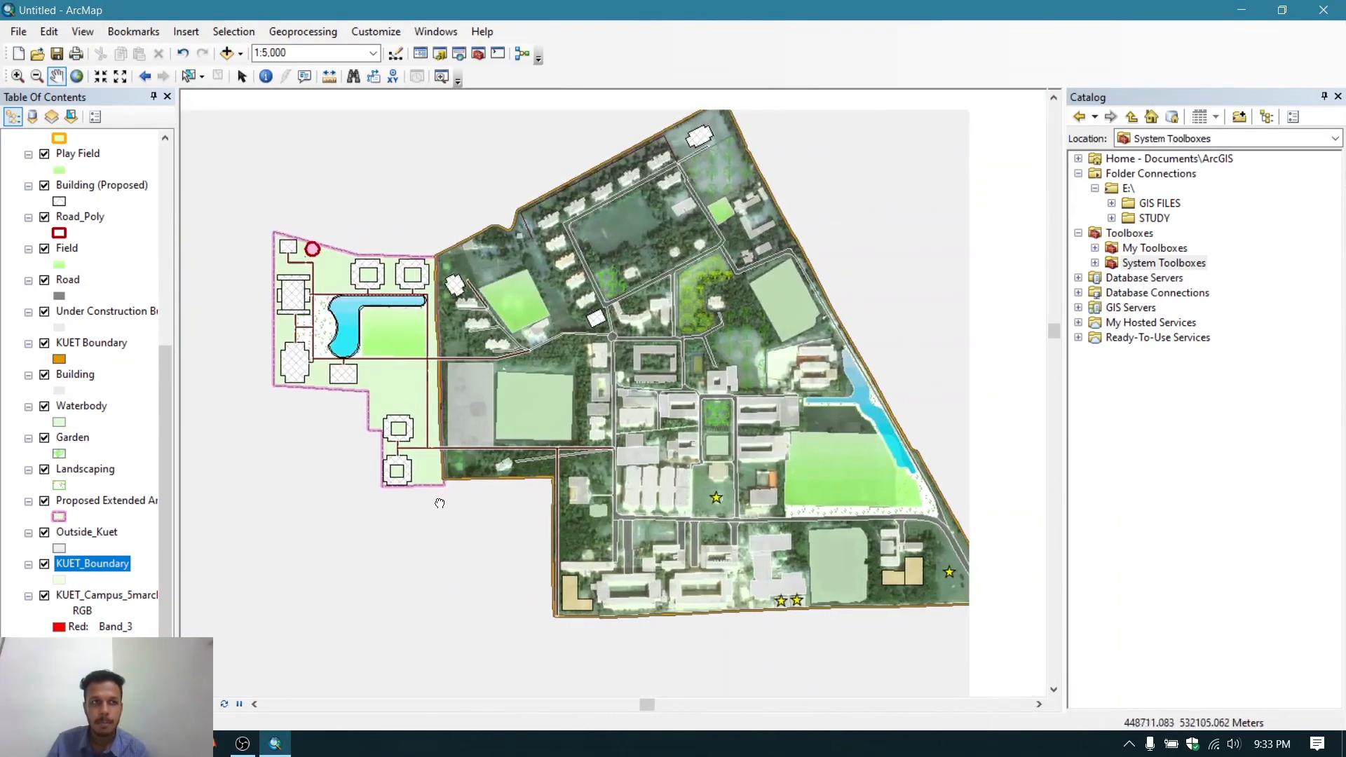
left_click(77, 77)
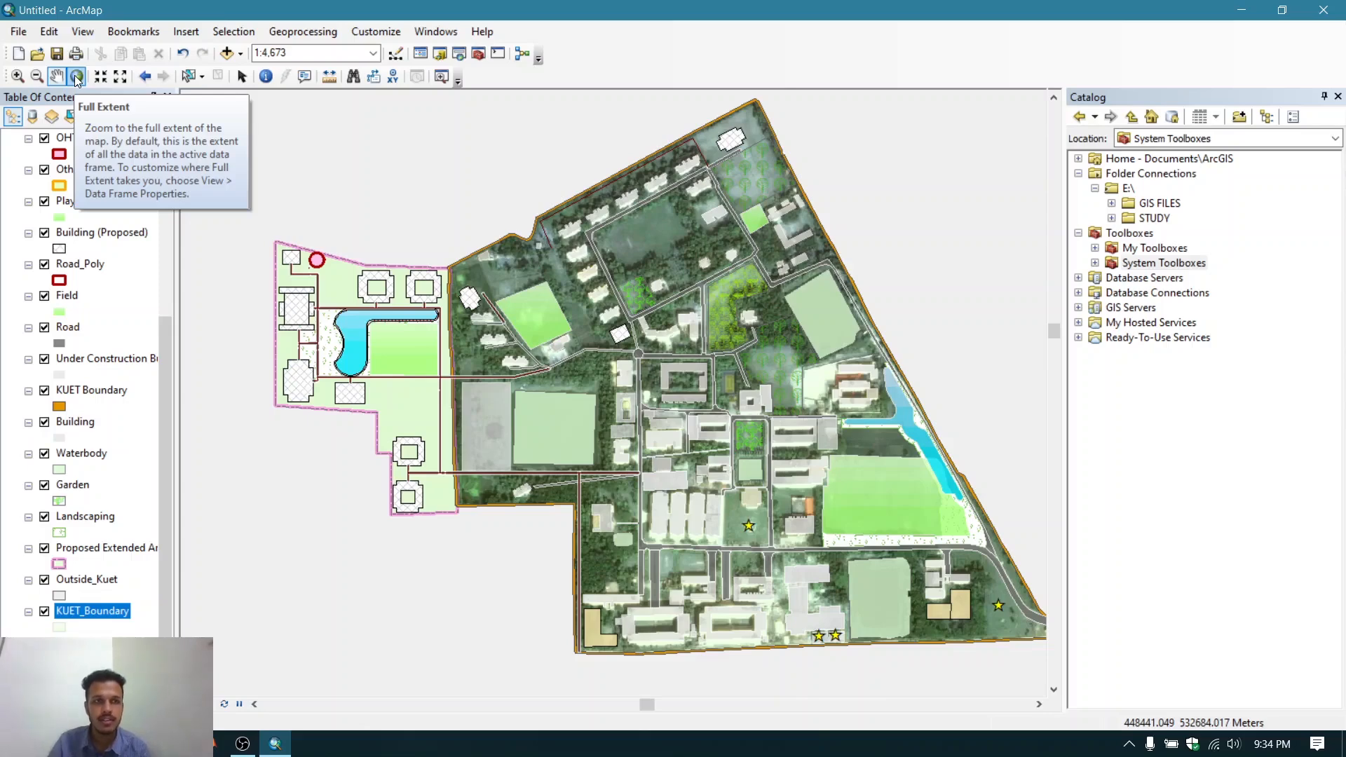
left_click(242, 77)
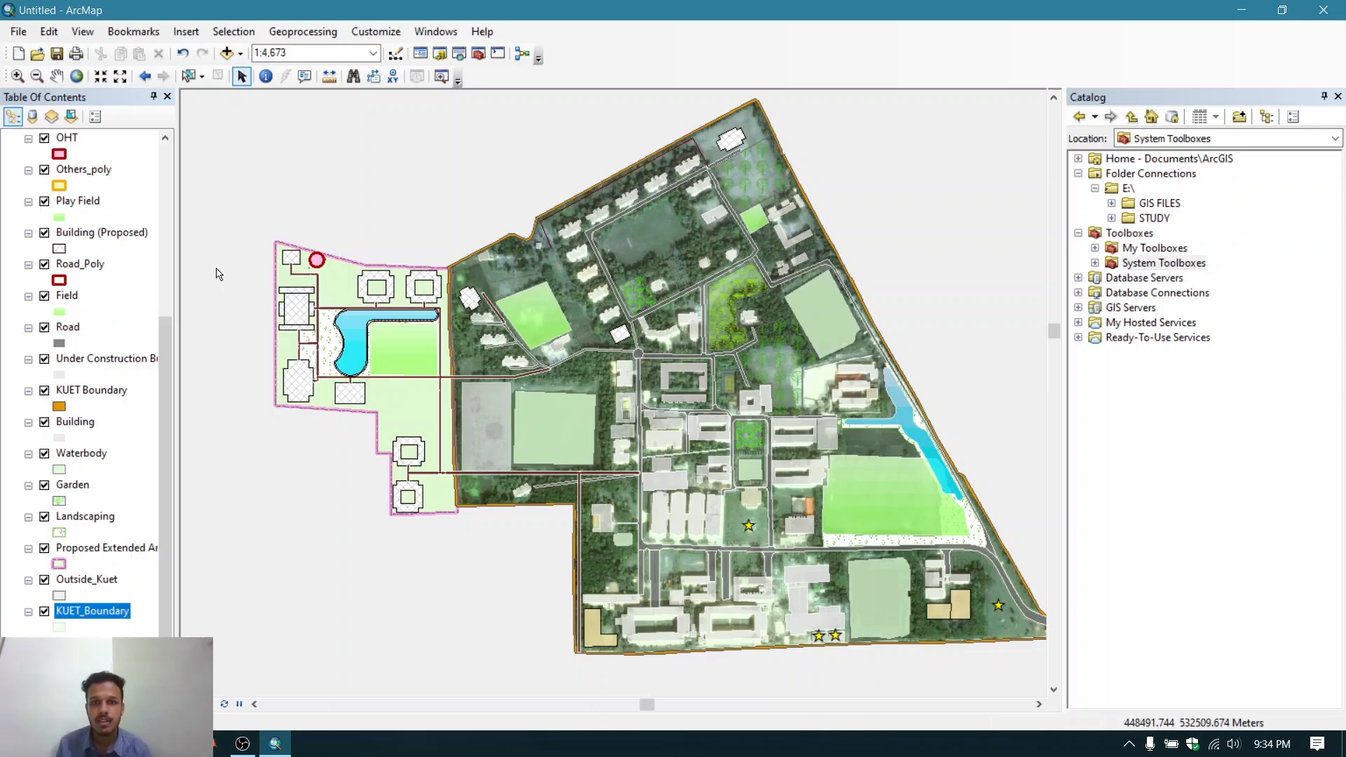
- Zoom in closely on a building, then zoom to the KUET_Boundary layer's extent and pan the campus map
scroll(646, 361, "up", 1)
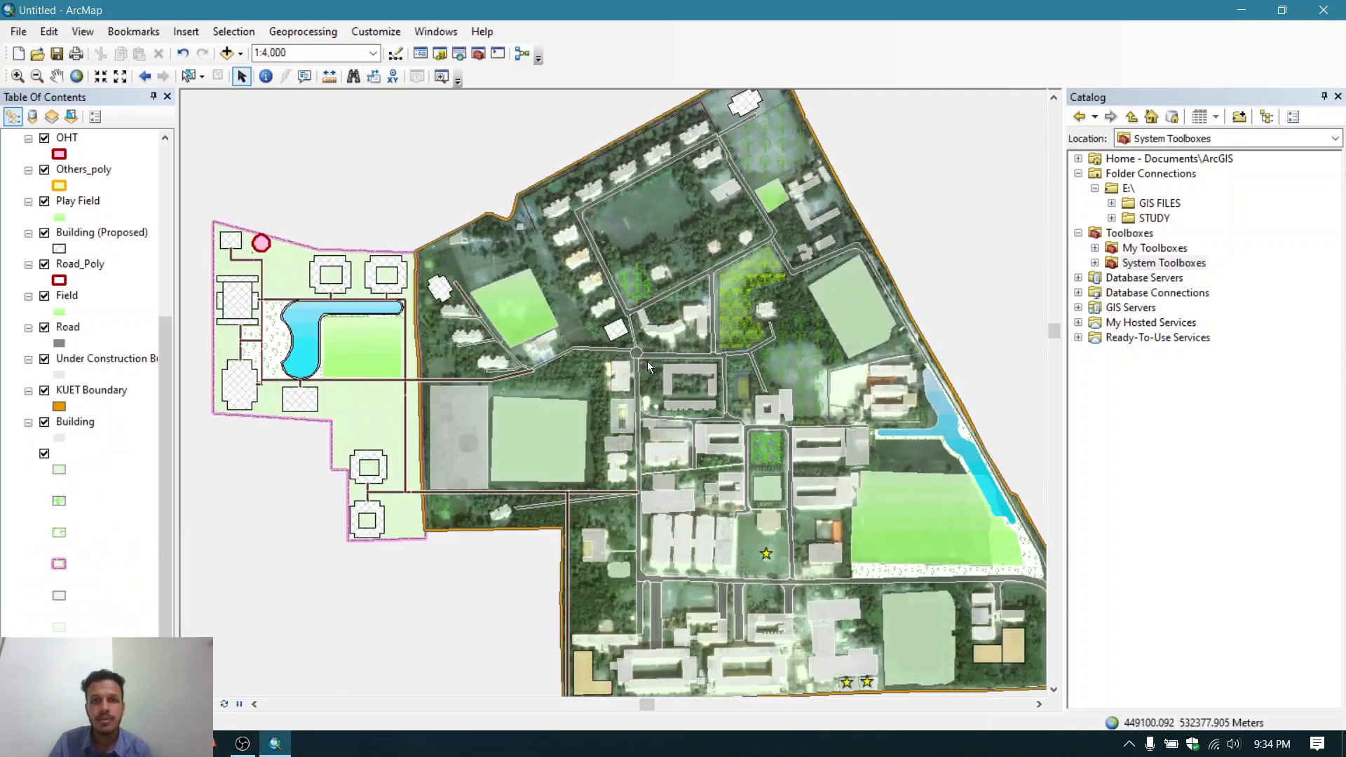
scroll(628, 330, "up", 12)
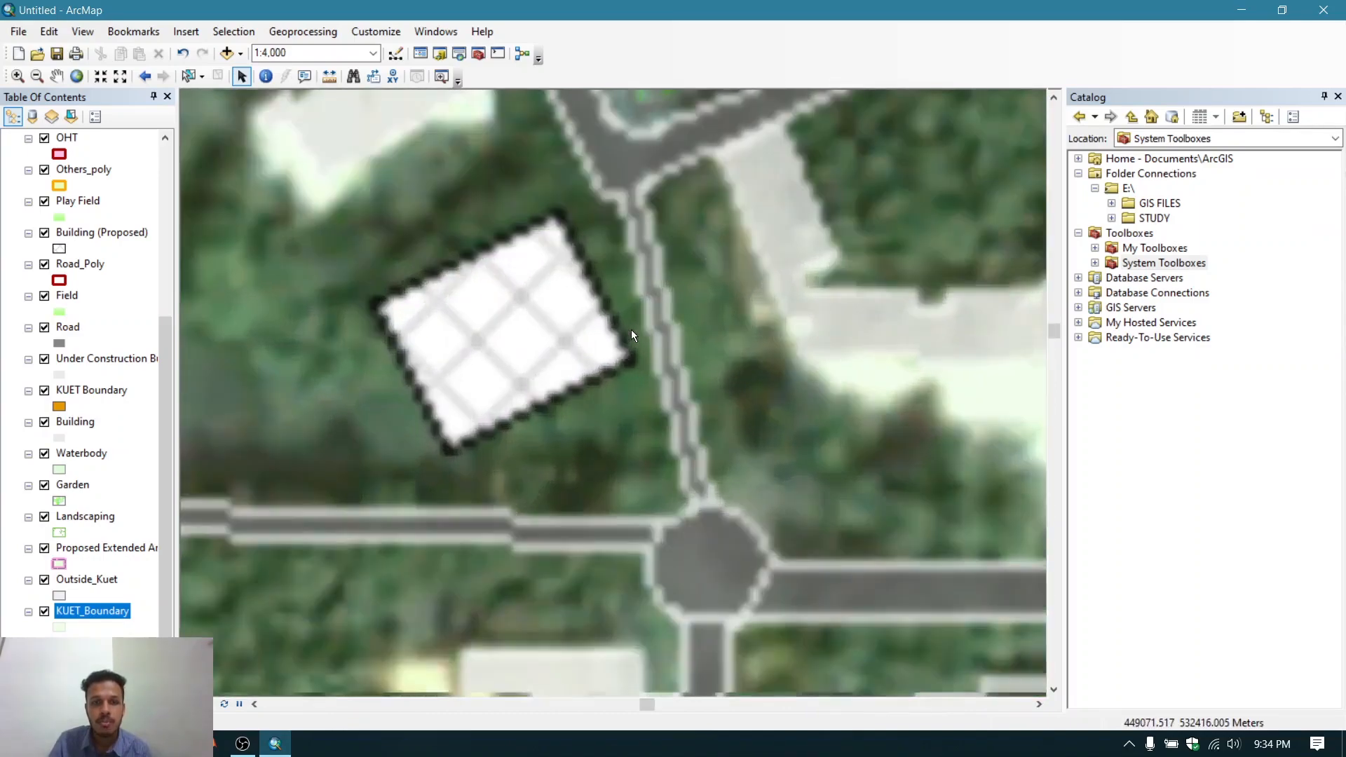
scroll(631, 335, "up", 1)
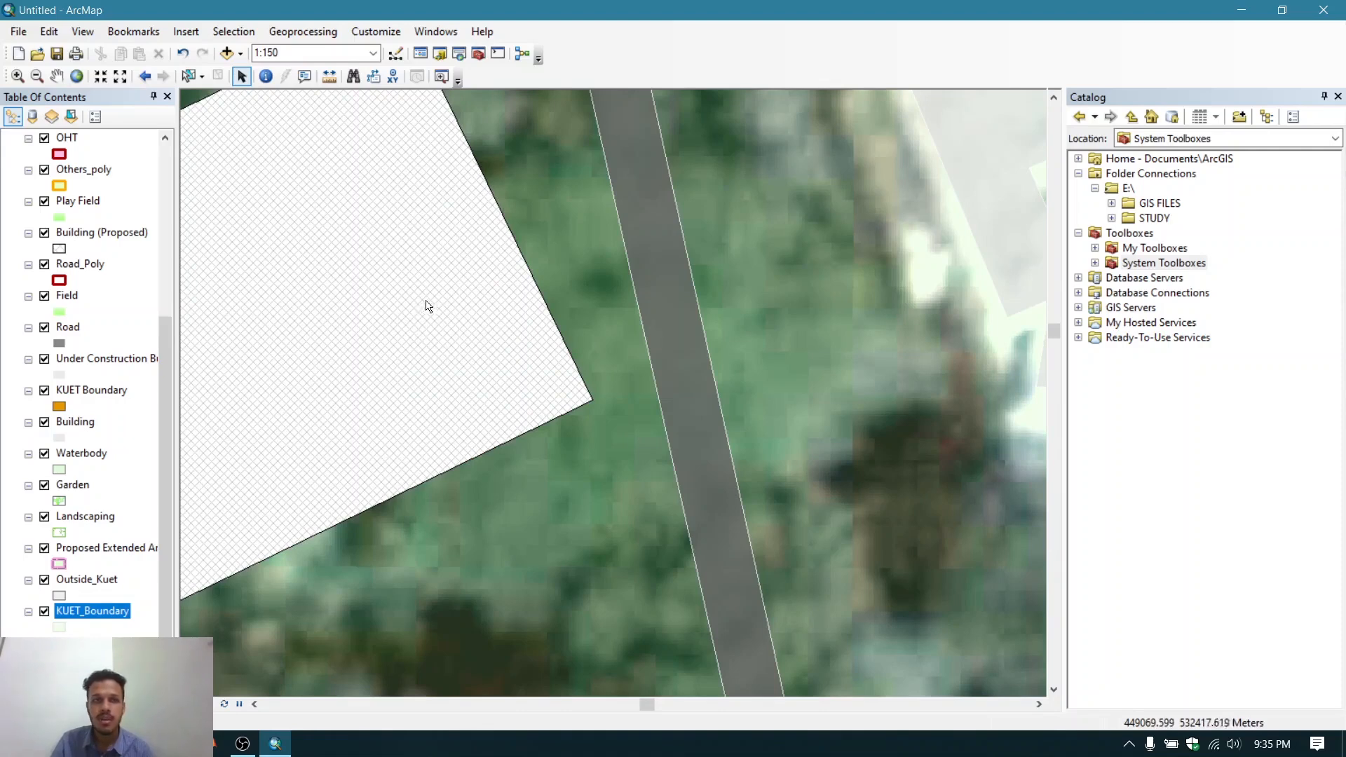
scroll(129, 505, "down", 1)
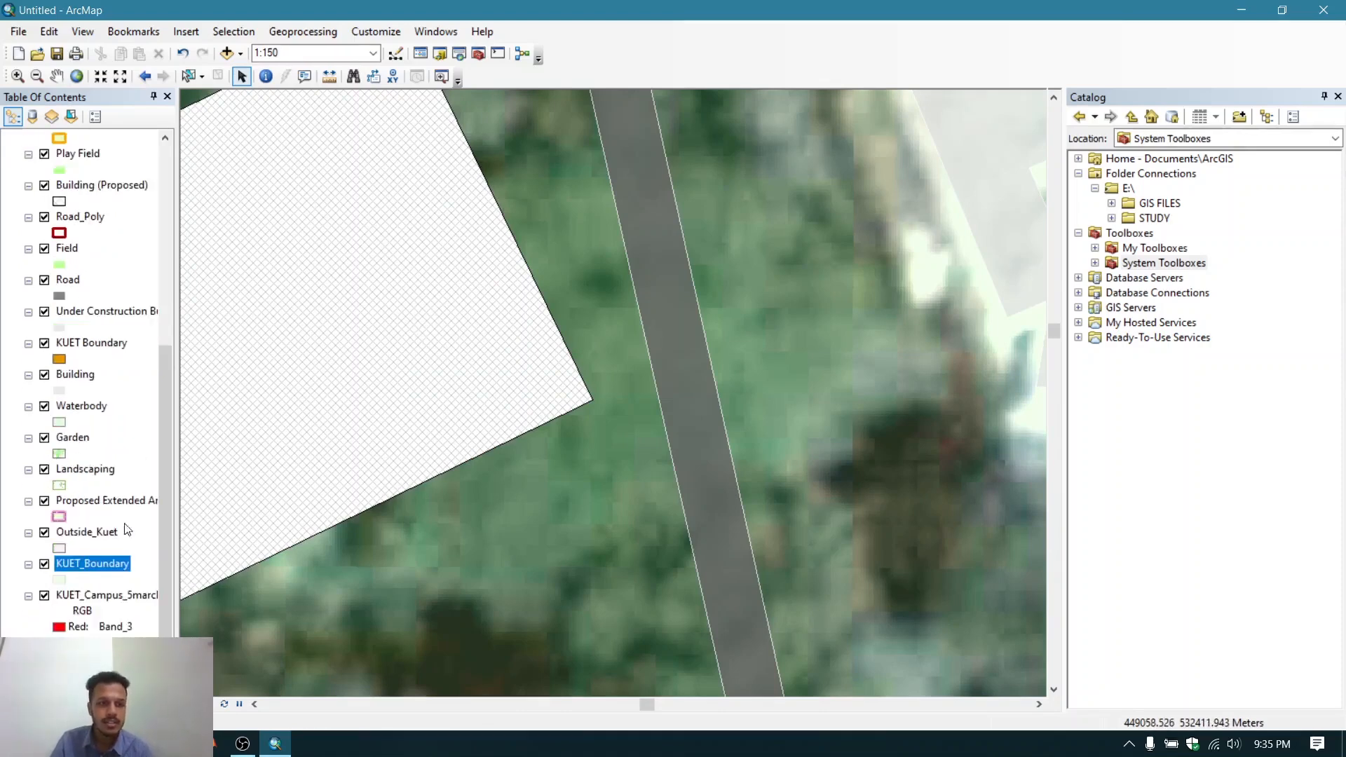
right_click(121, 569)
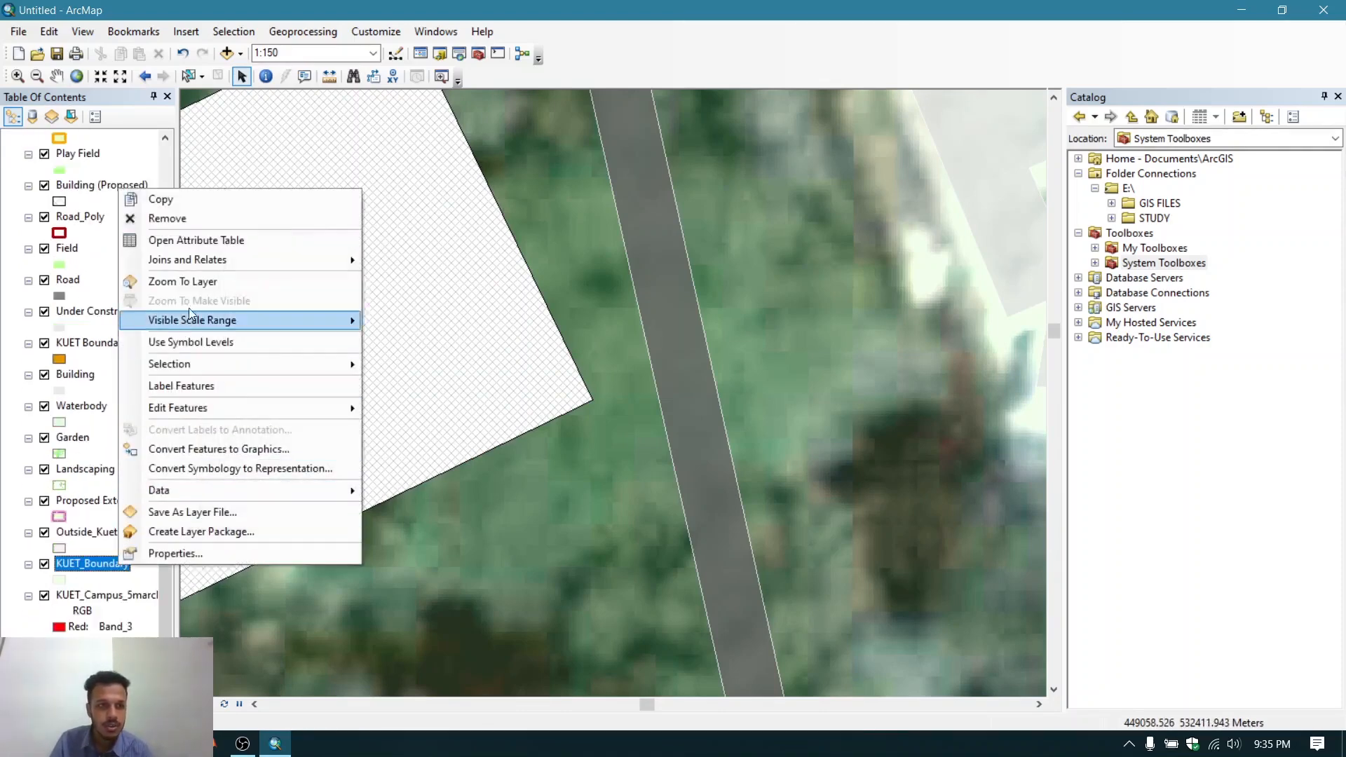
left_click(217, 279)
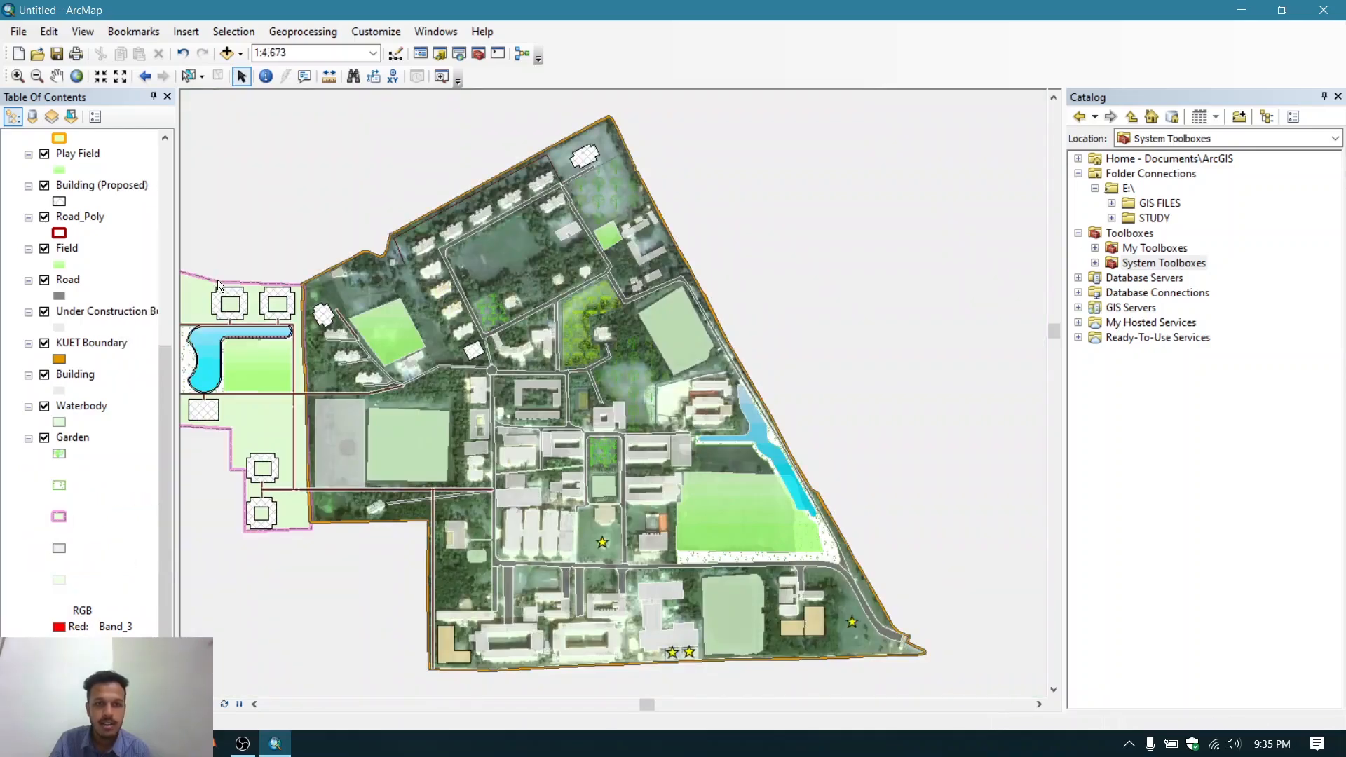
left_click_drag(841, 392, 940, 361)
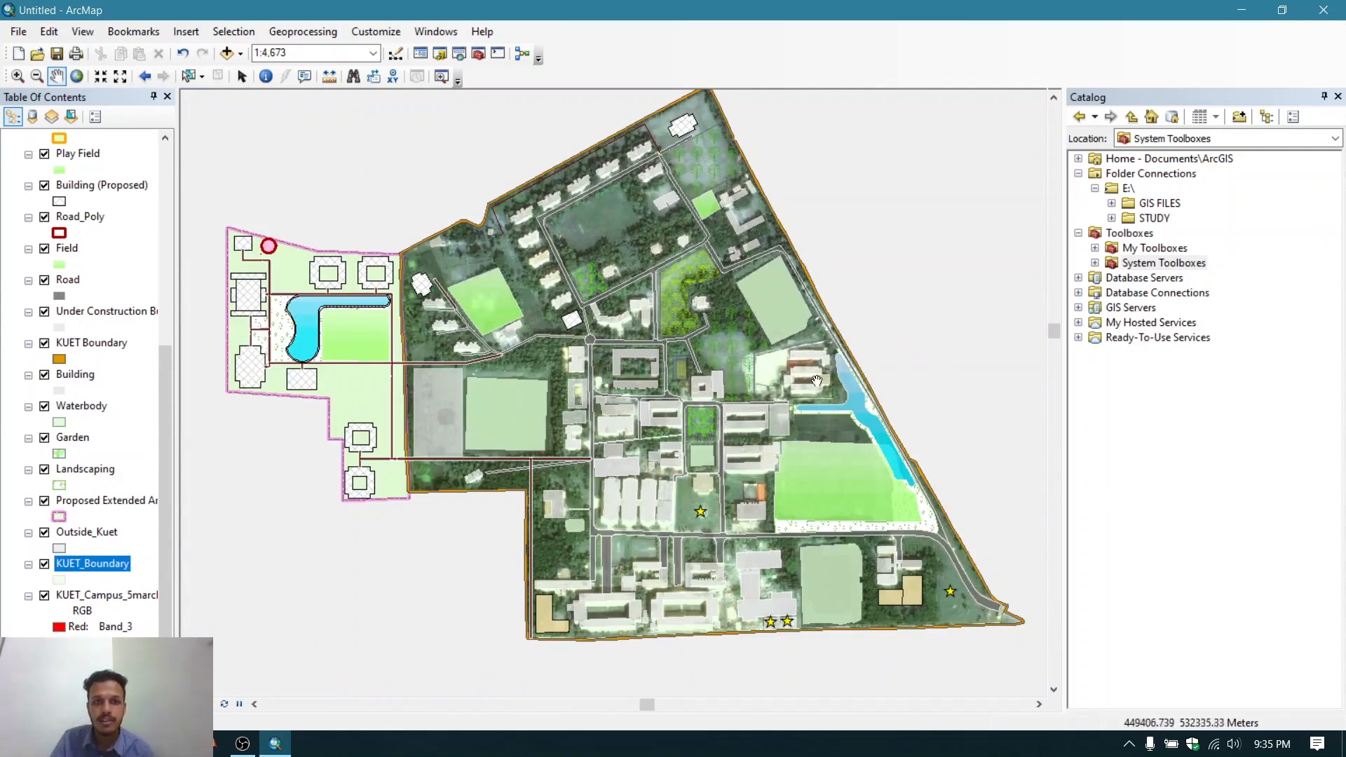
left_click_drag(900, 339, 927, 349)
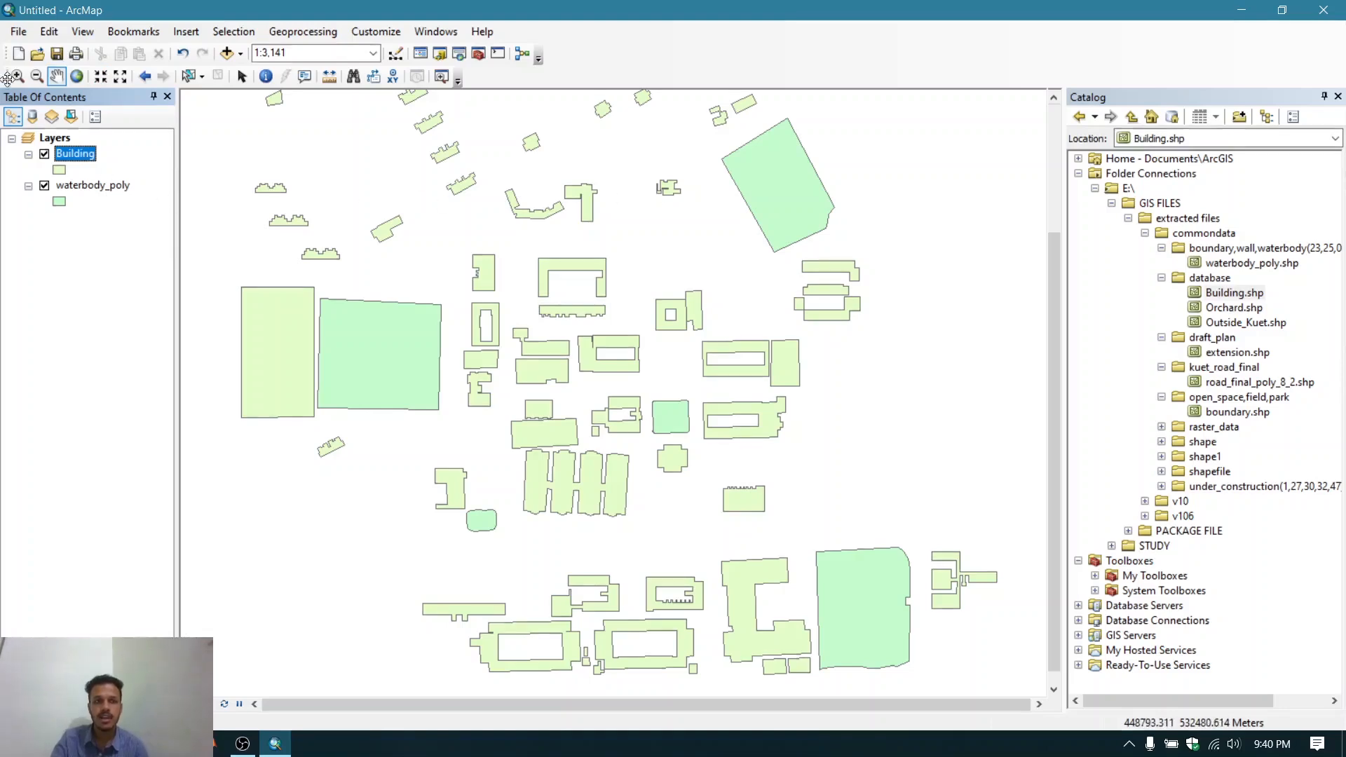
- Save the map document as shapefile.mxd in the GIS FILES folder
left_click(18, 33)
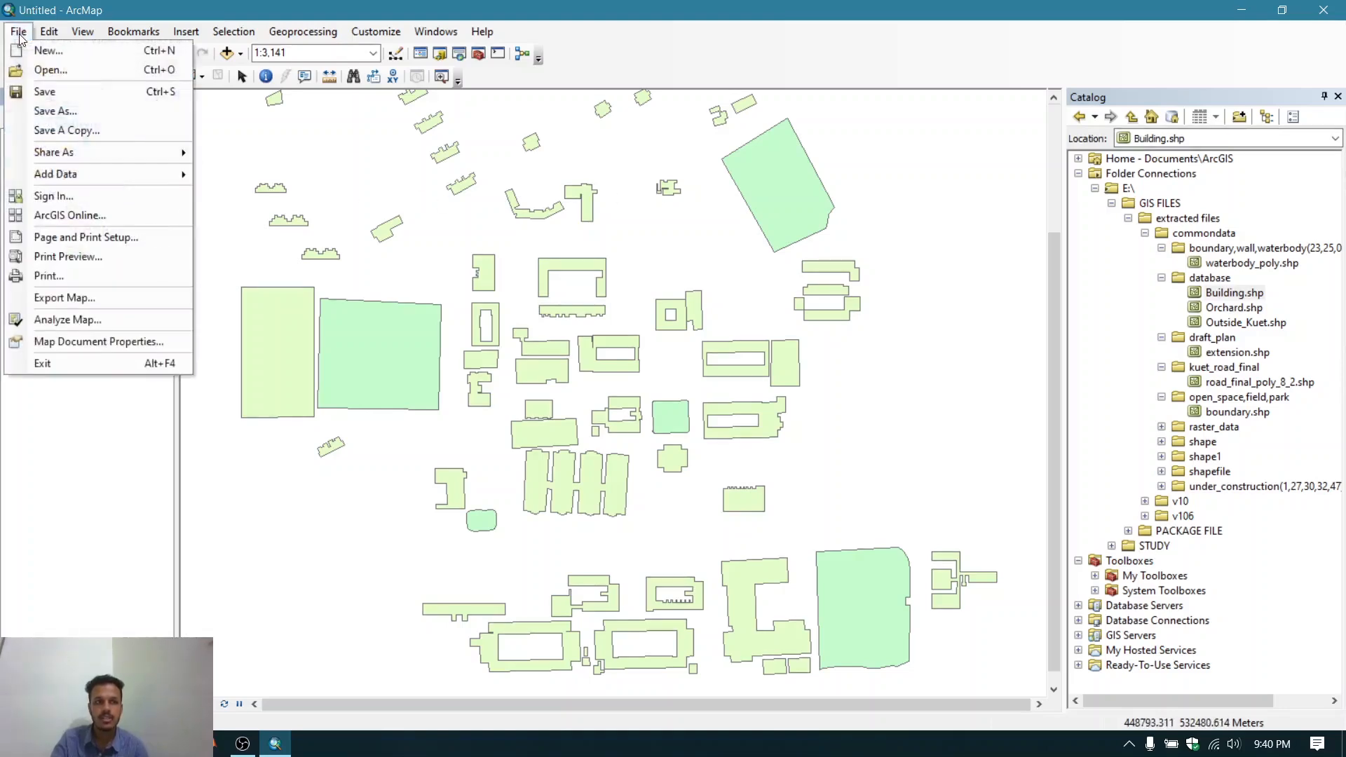
left_click(74, 111)
left_click(640, 223)
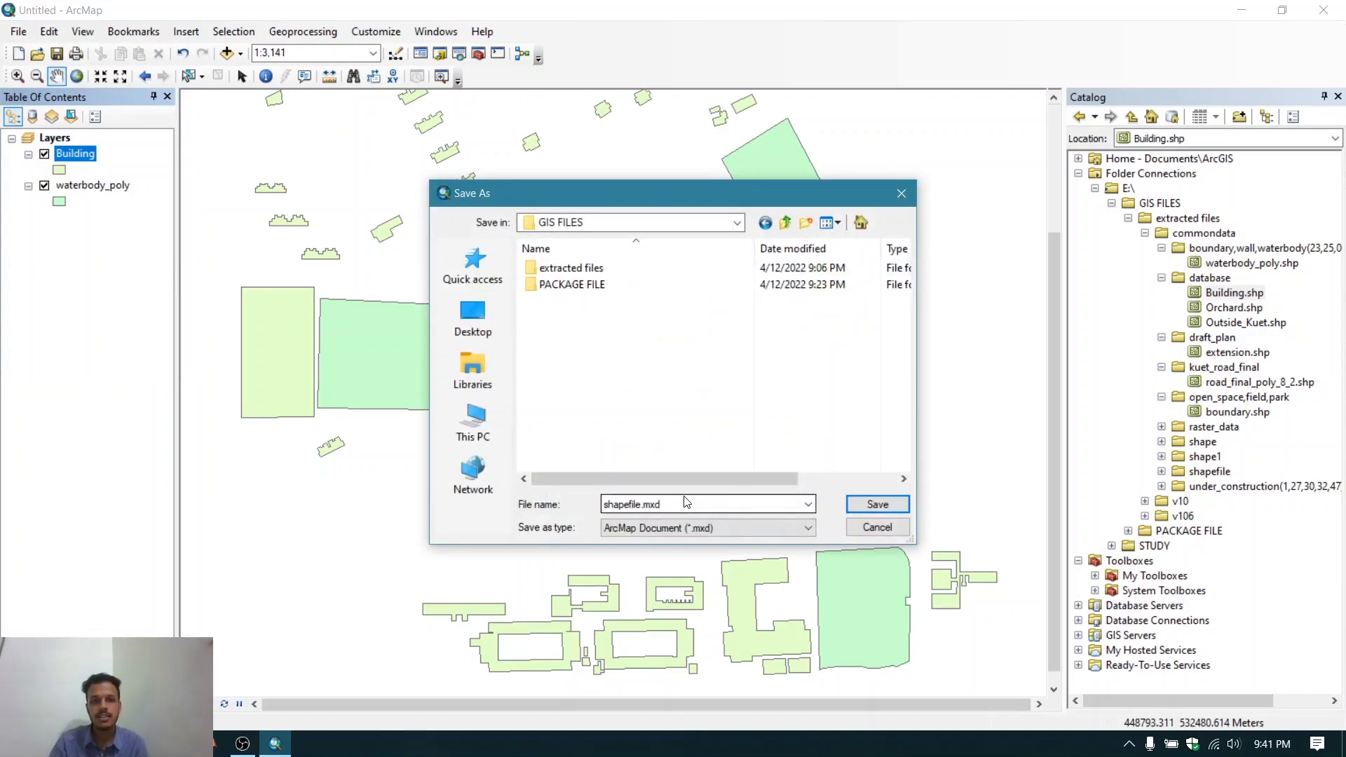
left_click(877, 504)
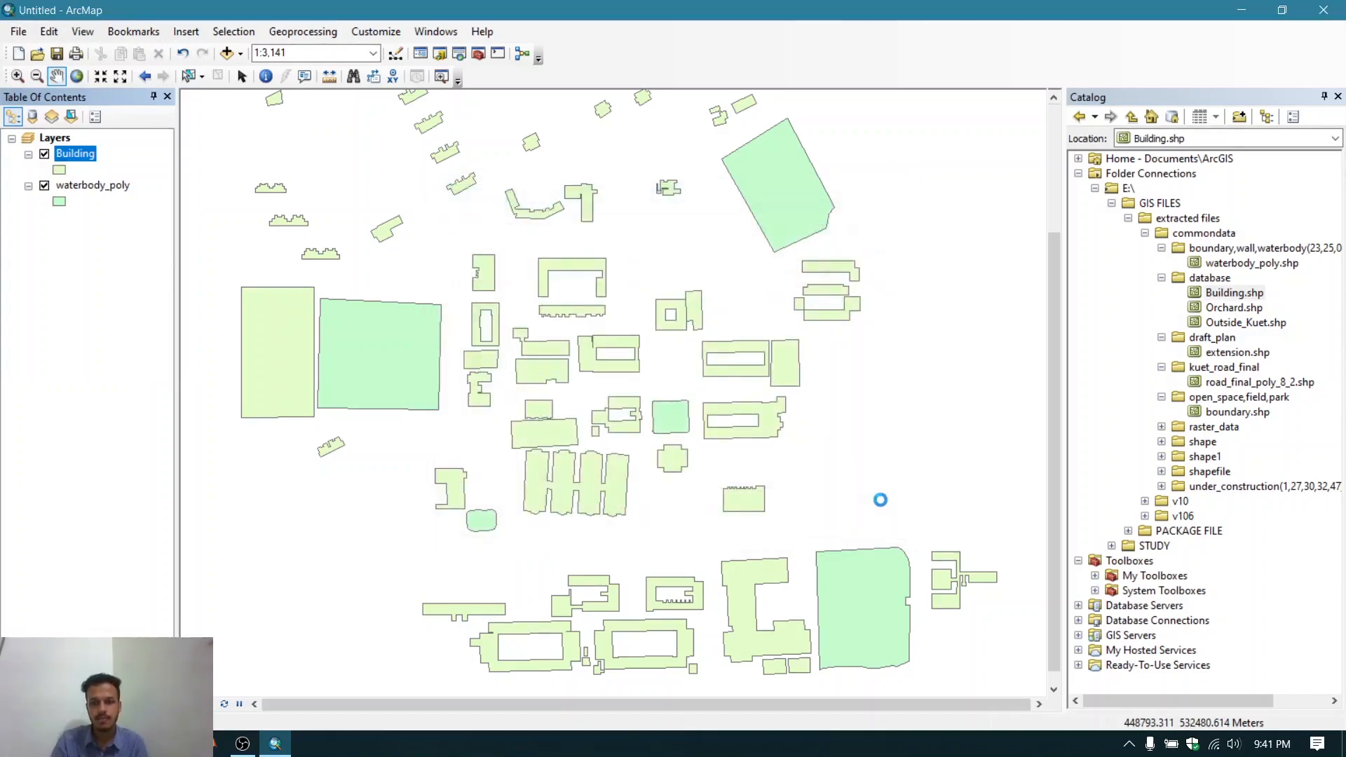
- Switch to File Explorer and move the boundary,wall,waterbody folder out of commondata into the extracted files folder
key("alt+Tab")
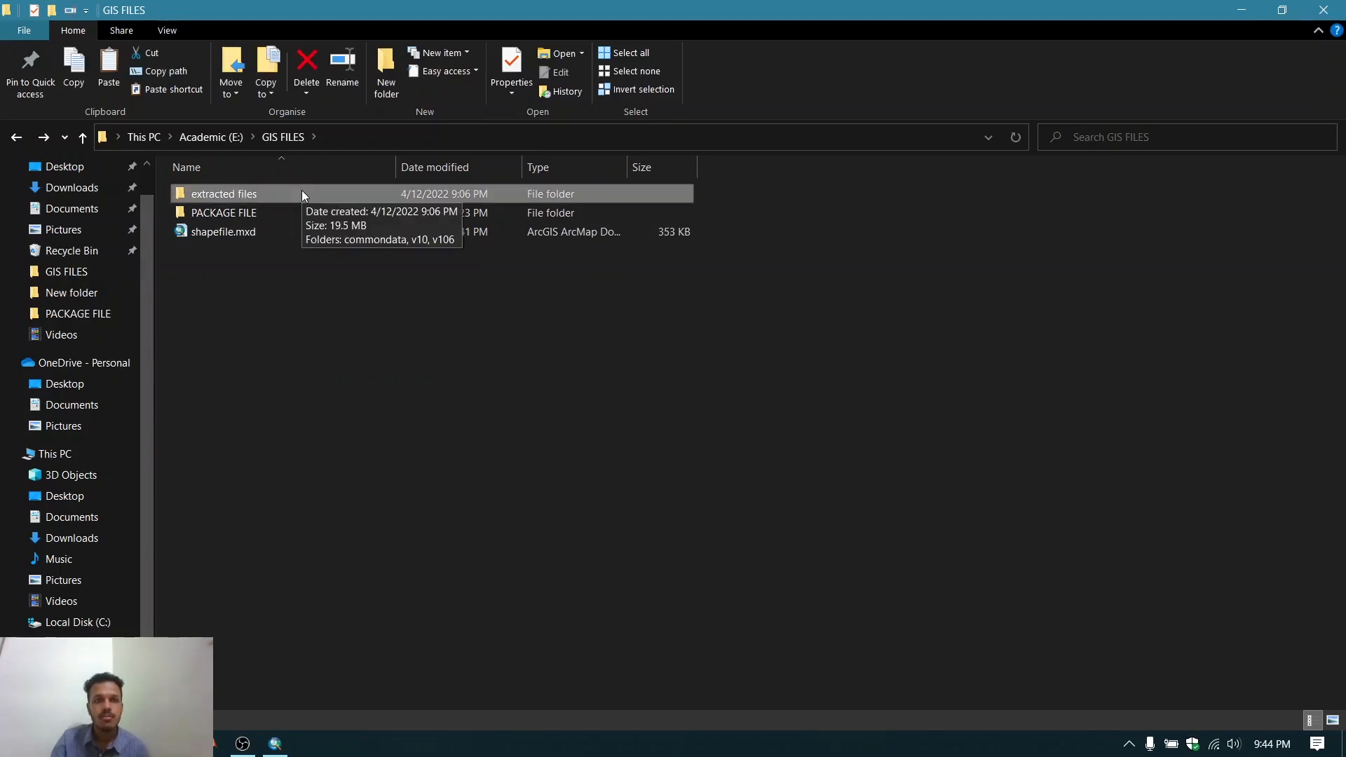
double_click(302, 192)
double_click(301, 192)
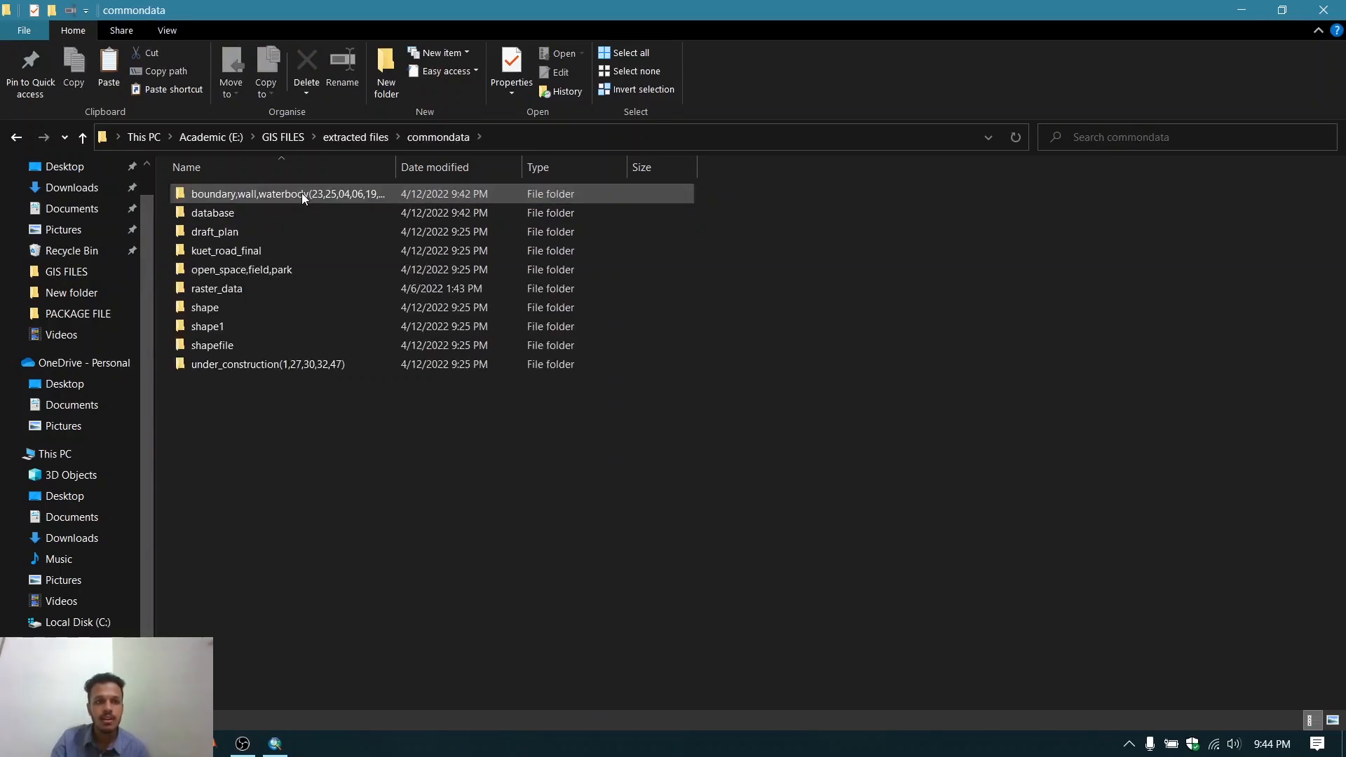
left_click(302, 192)
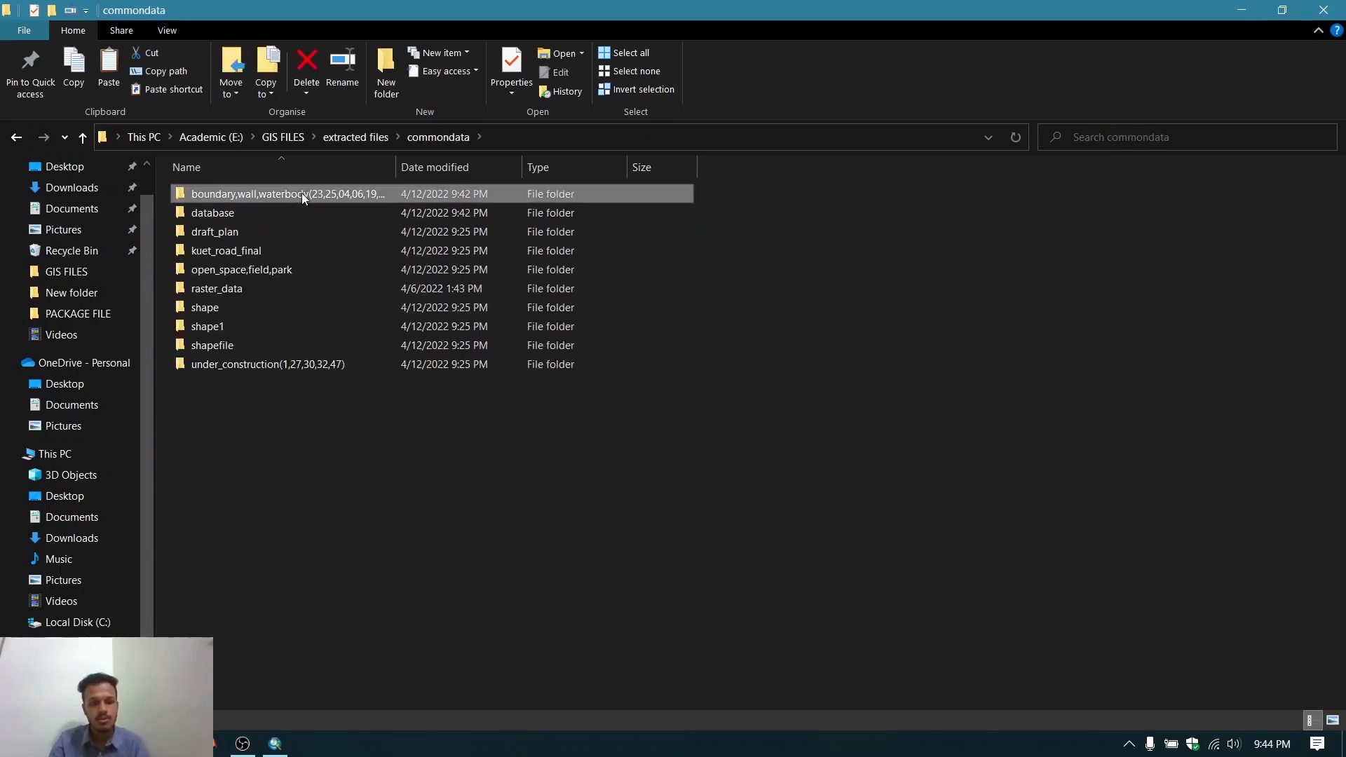
right_click(301, 192)
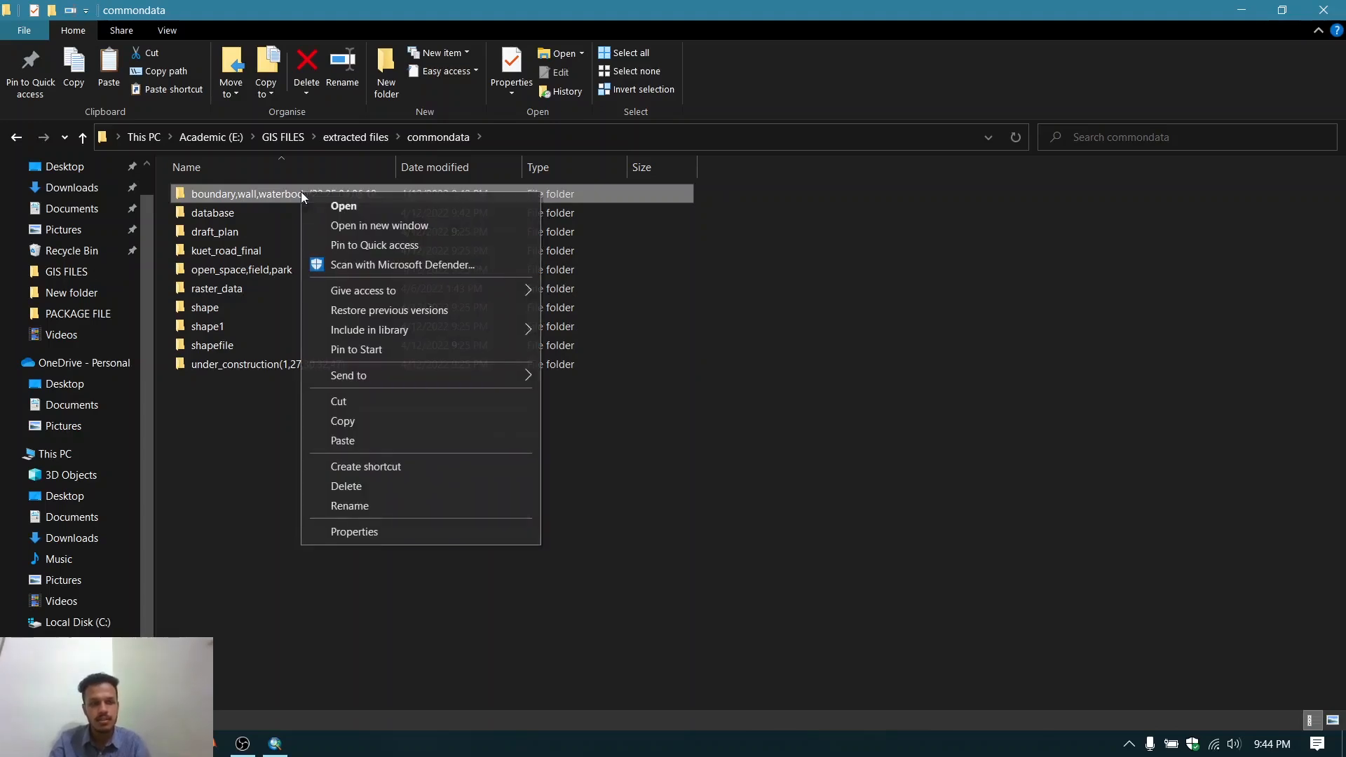
left_click(340, 400)
left_click(16, 136)
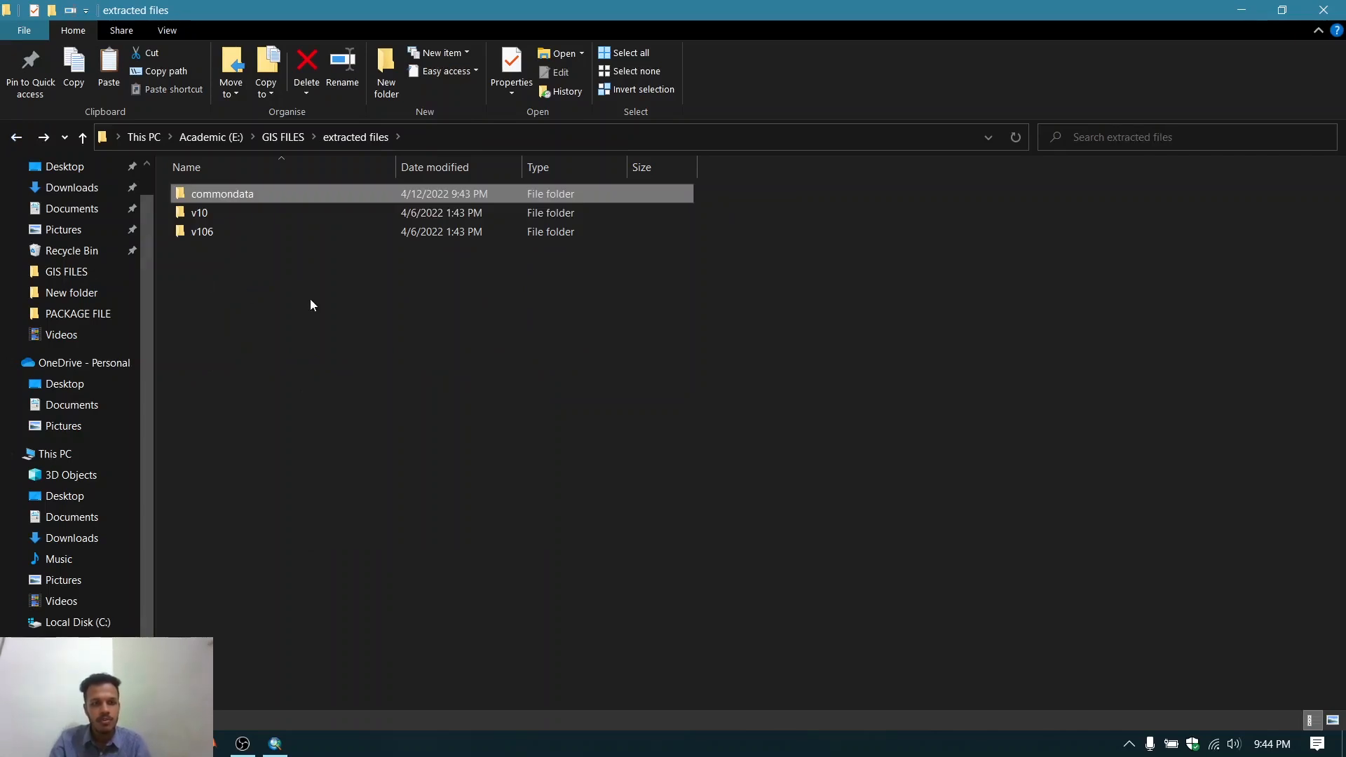
key("ctrl+v")
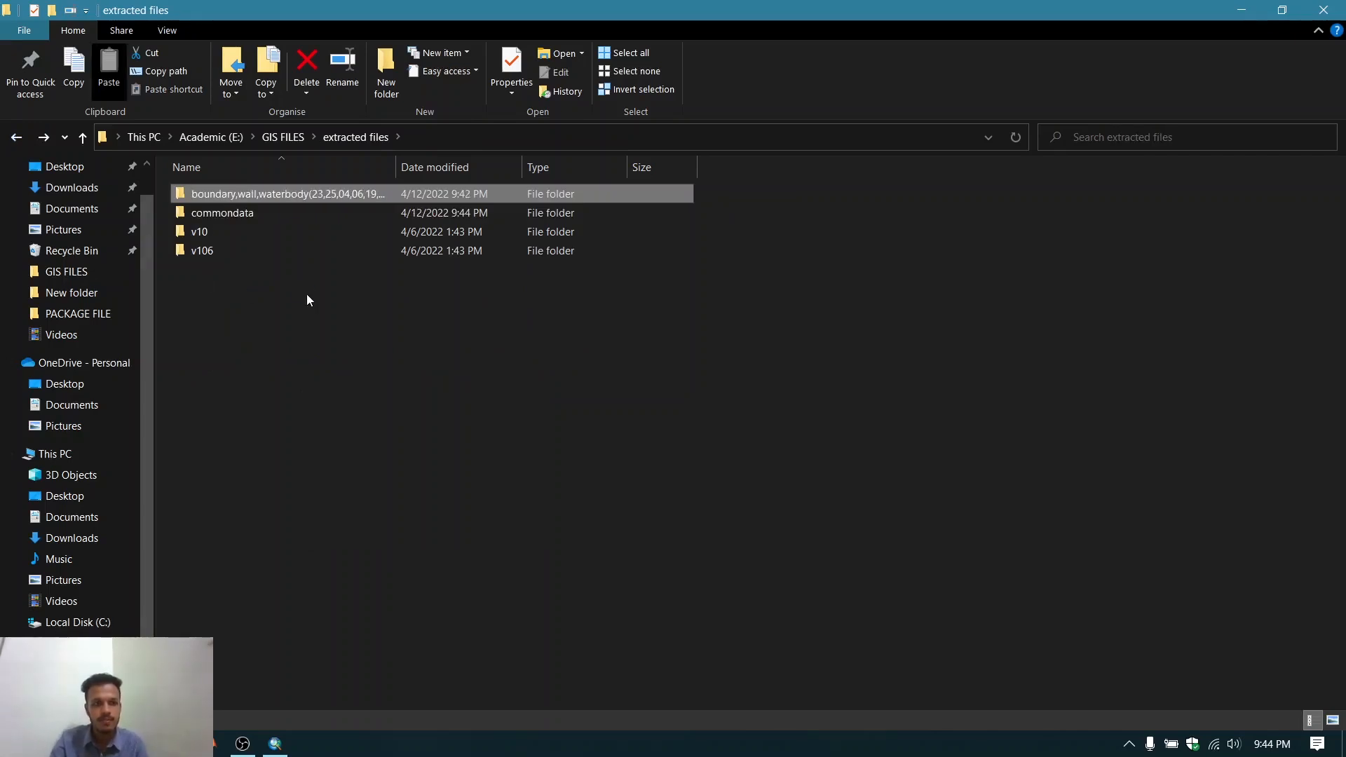
left_click(307, 294)
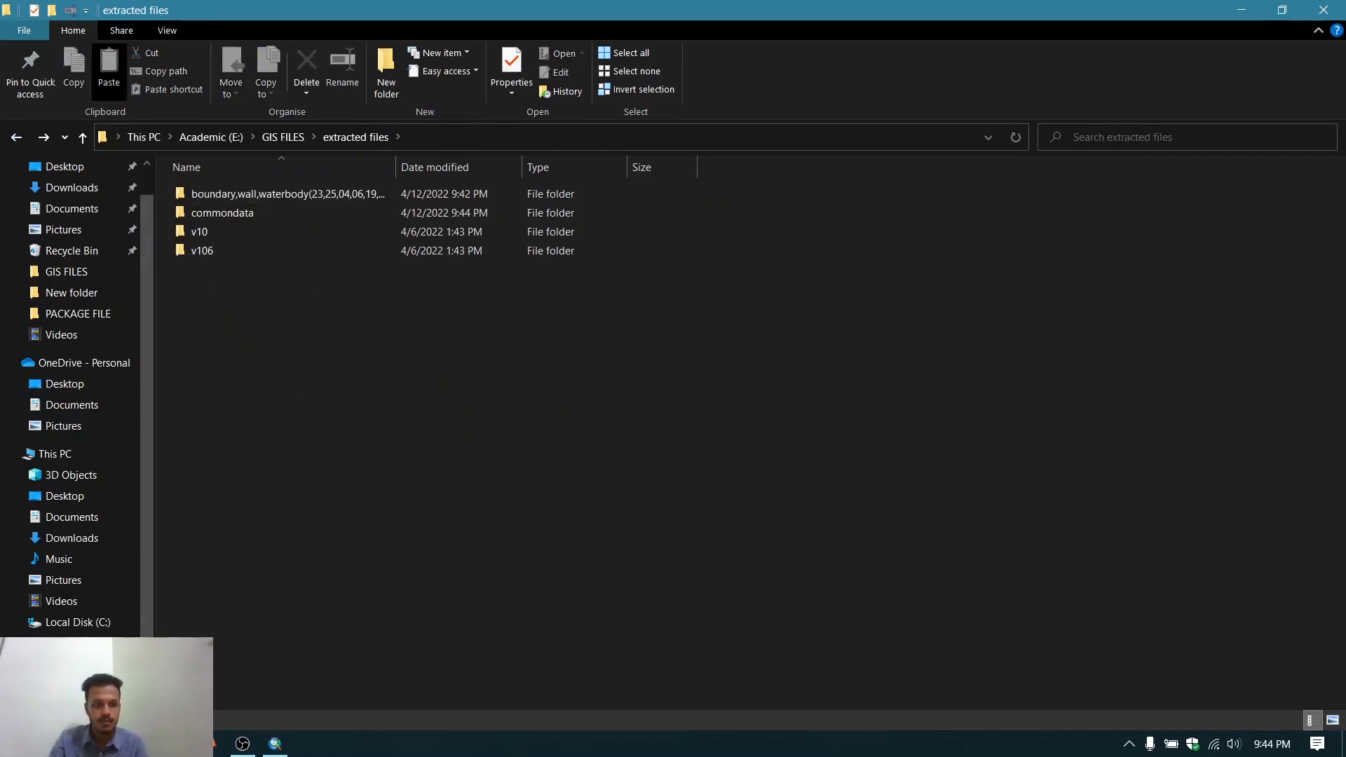
- Repair the broken waterbody_poly layer by setting its data source to waterbody_poly.shp in the moved boundary,wall,waterbody folder
left_click(275, 744)
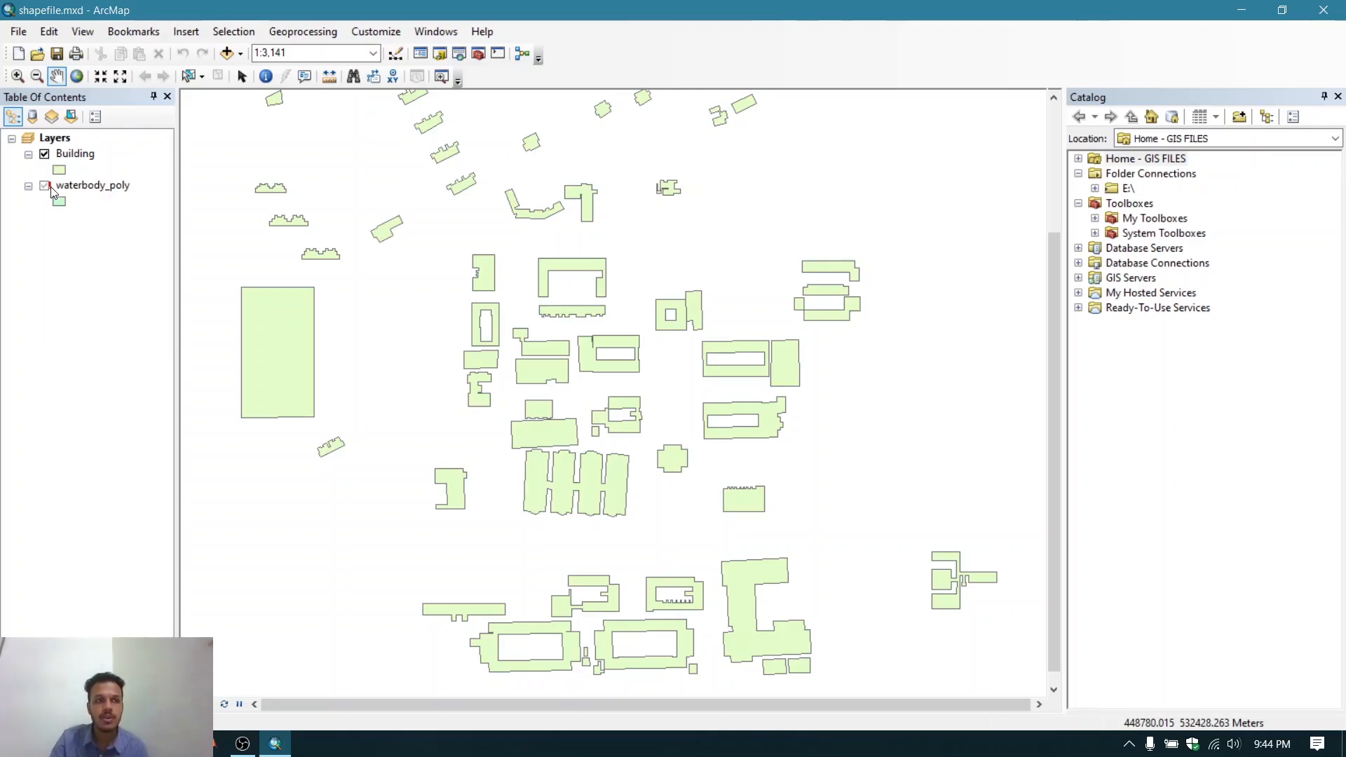
right_click(98, 183)
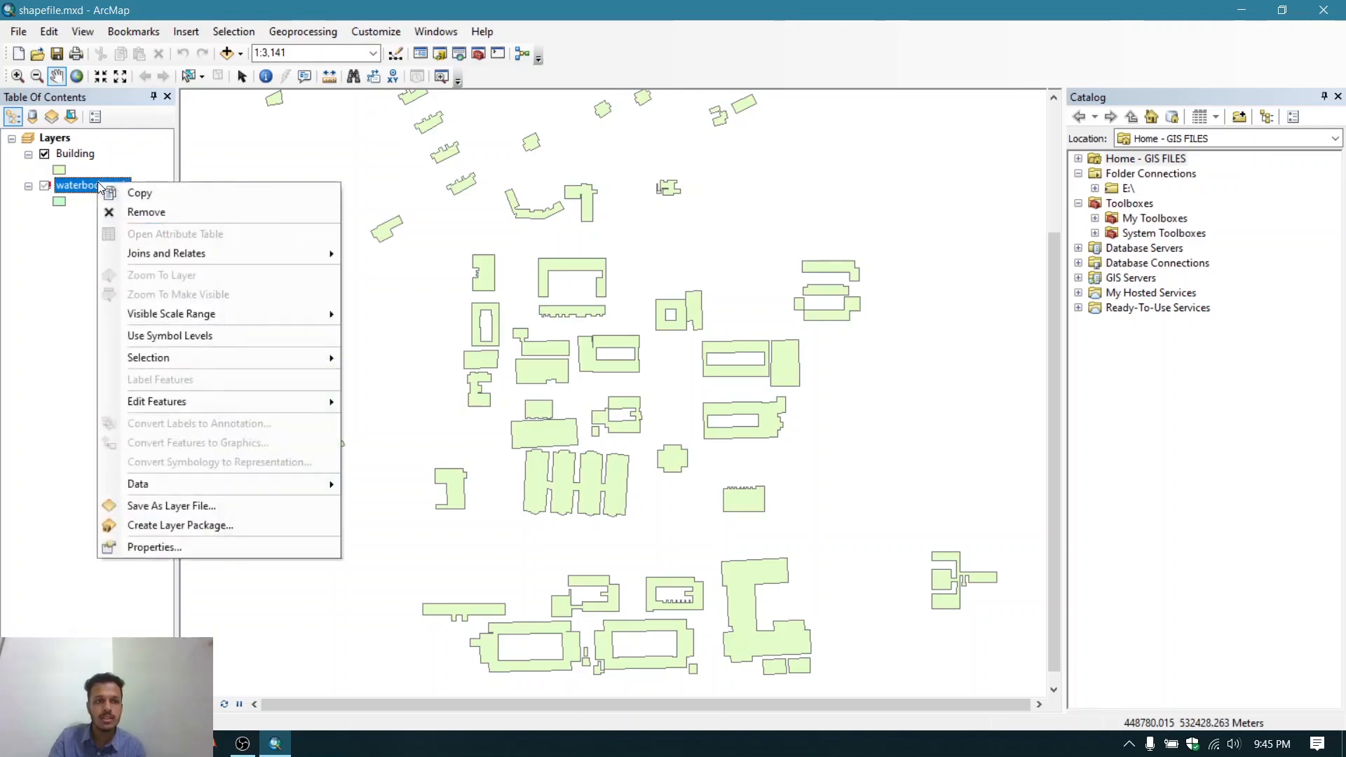
left_click(104, 186)
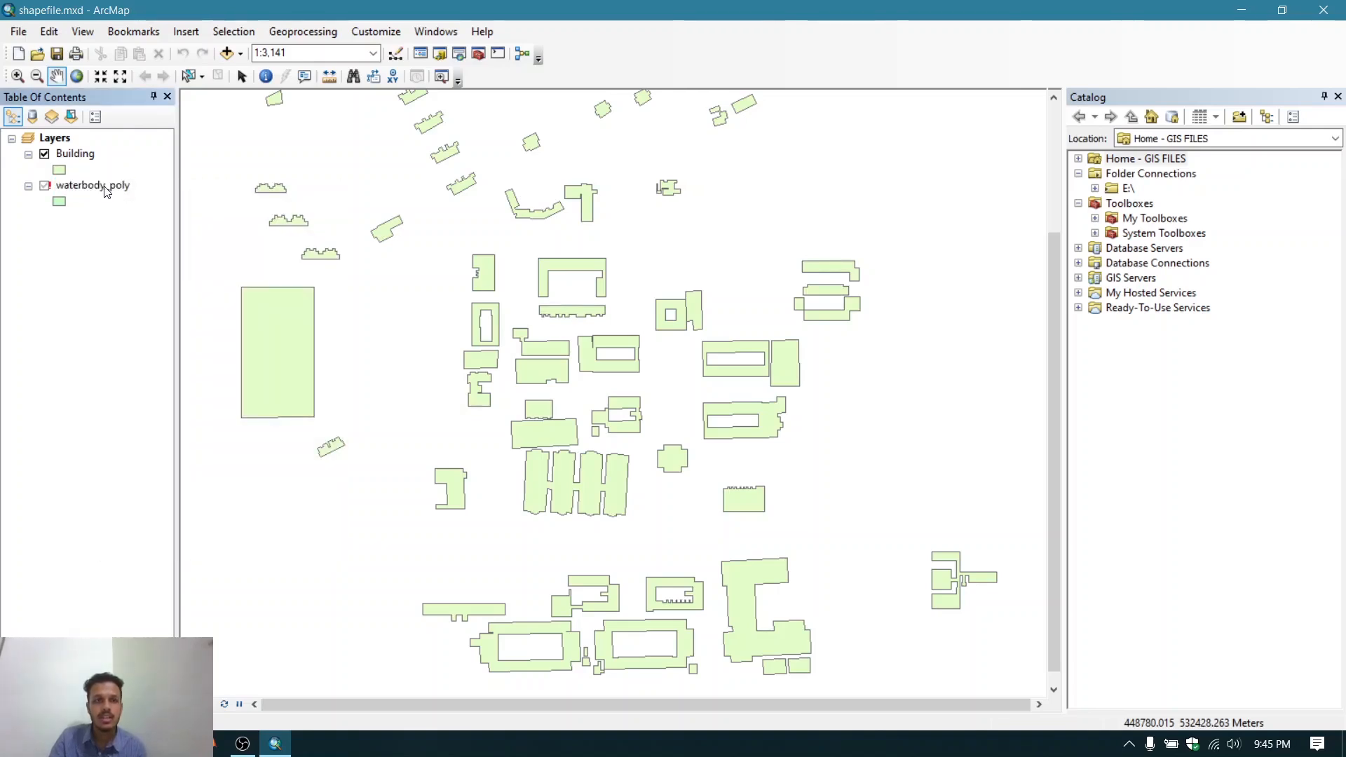
right_click(102, 187)
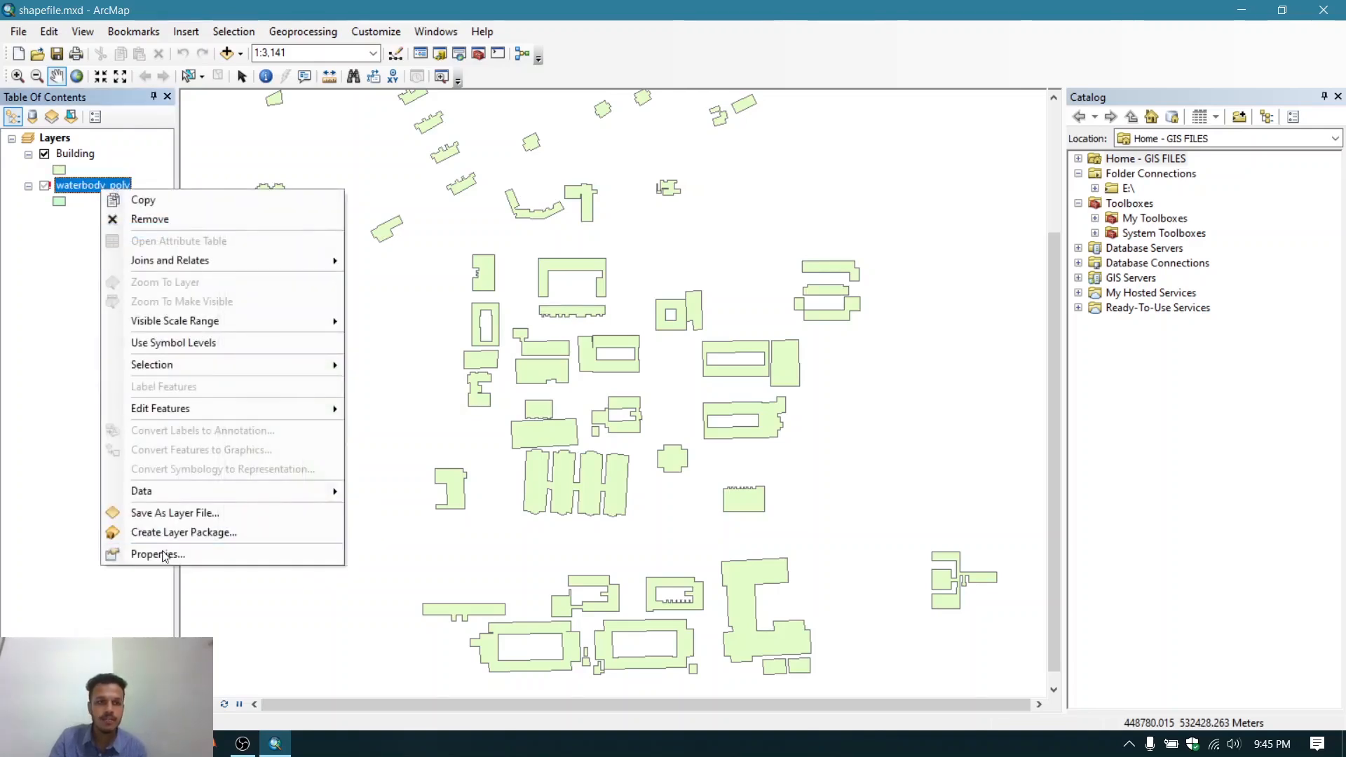
left_click(159, 554)
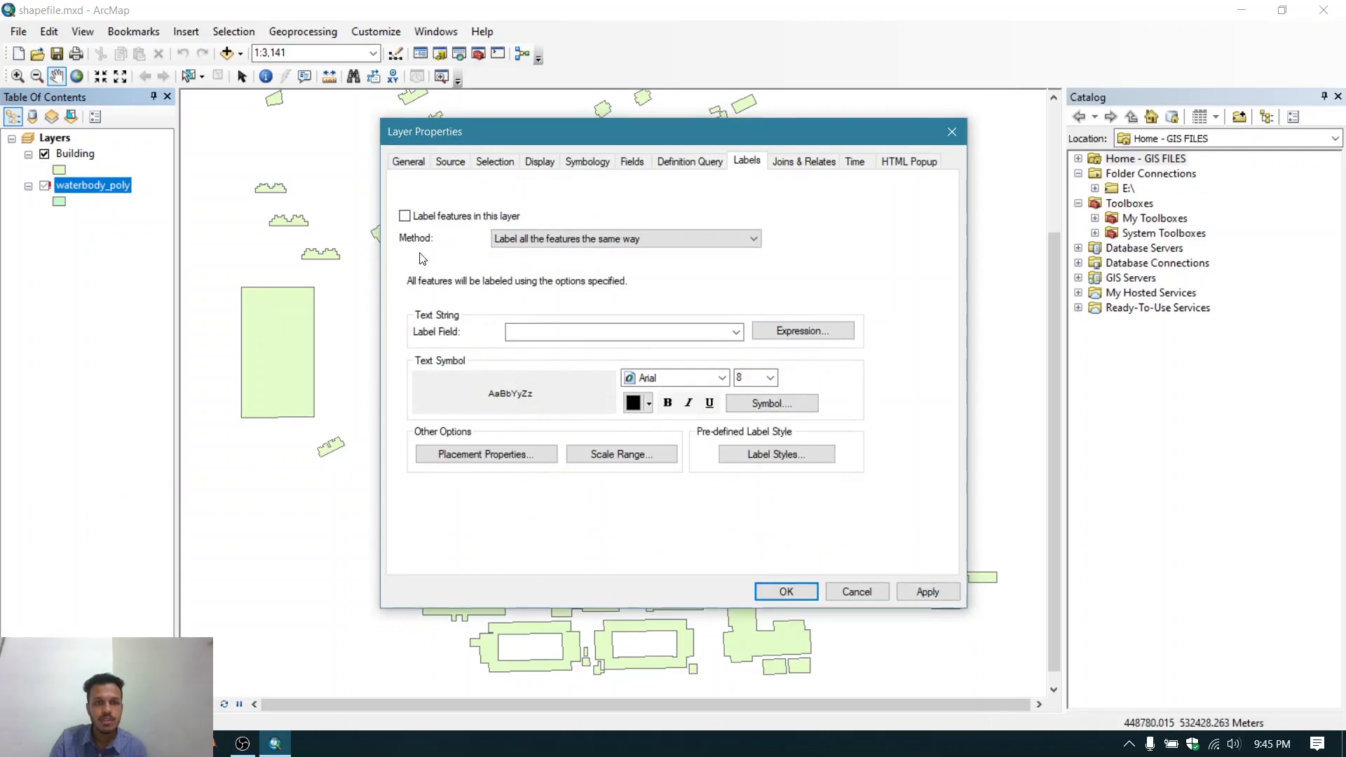
left_click(456, 160)
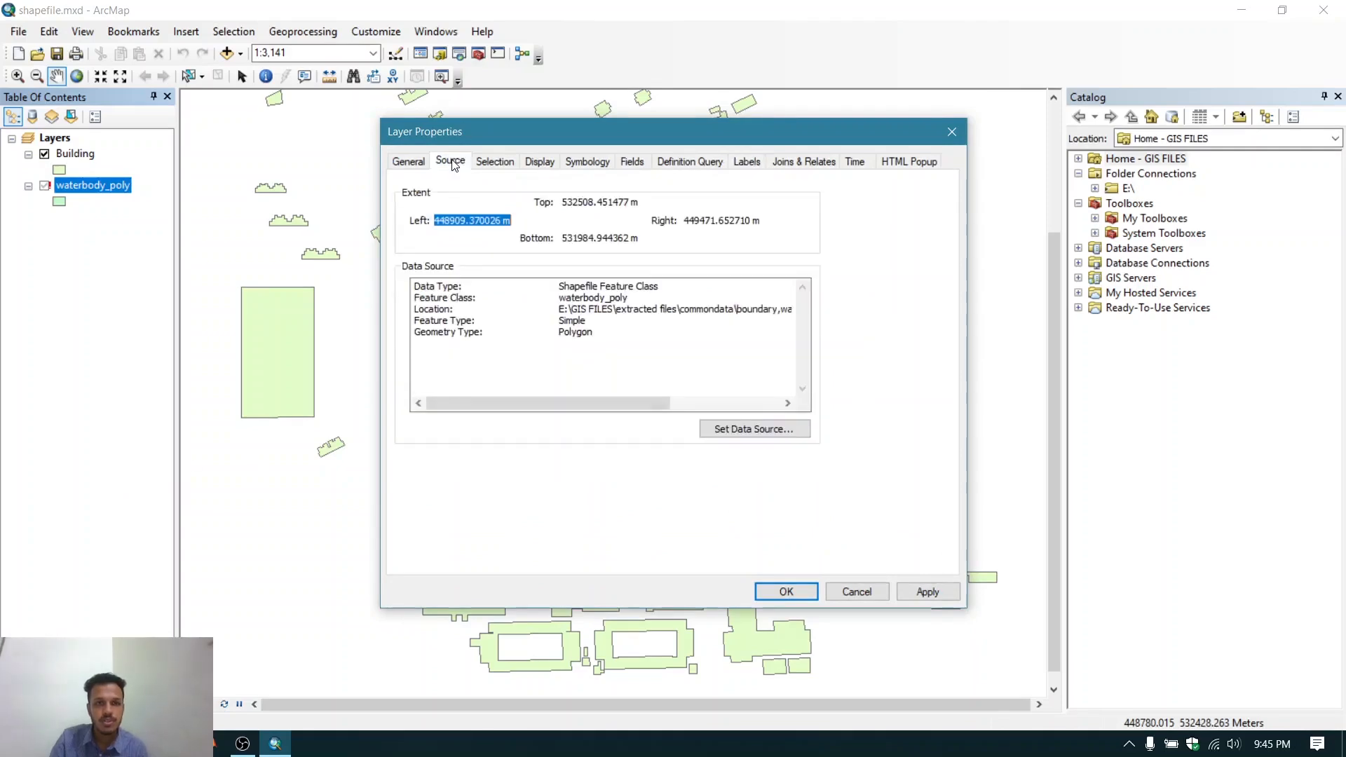
left_click(754, 429)
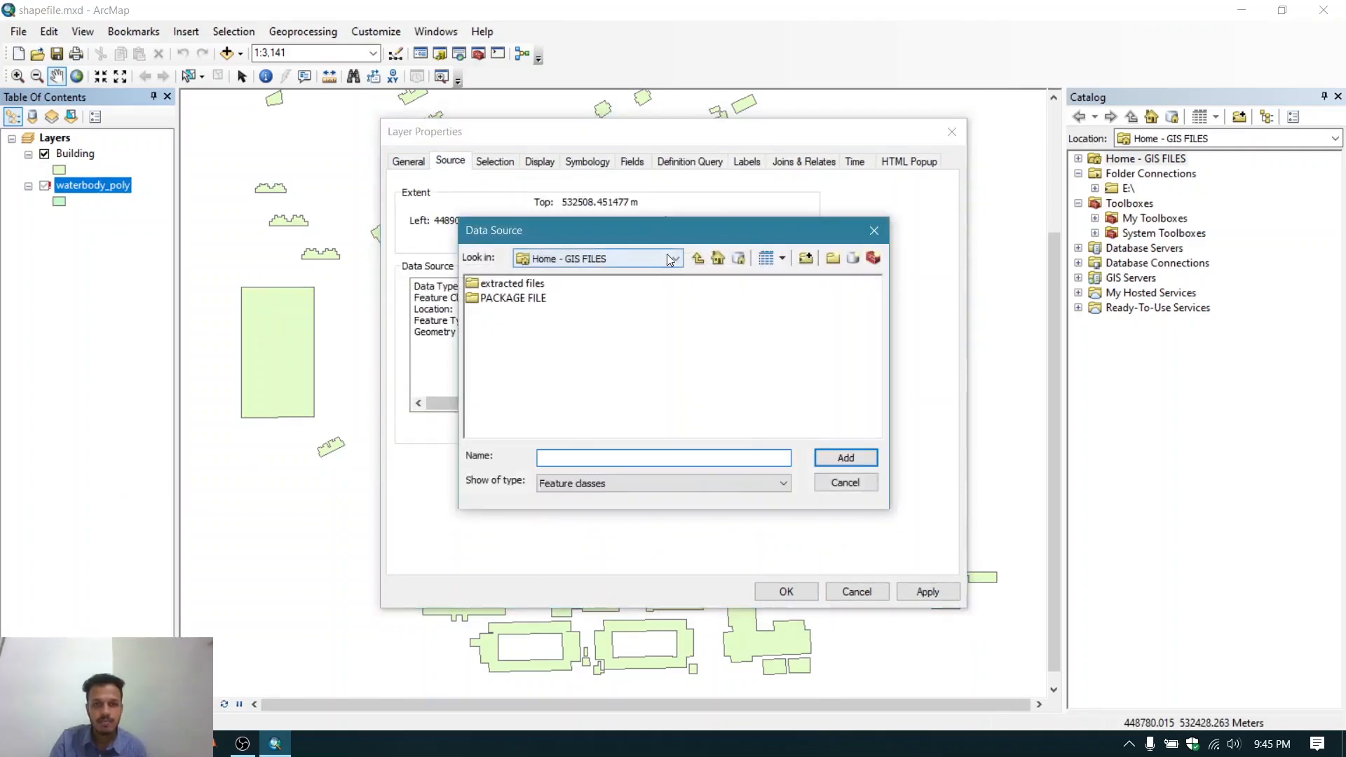
double_click(503, 284)
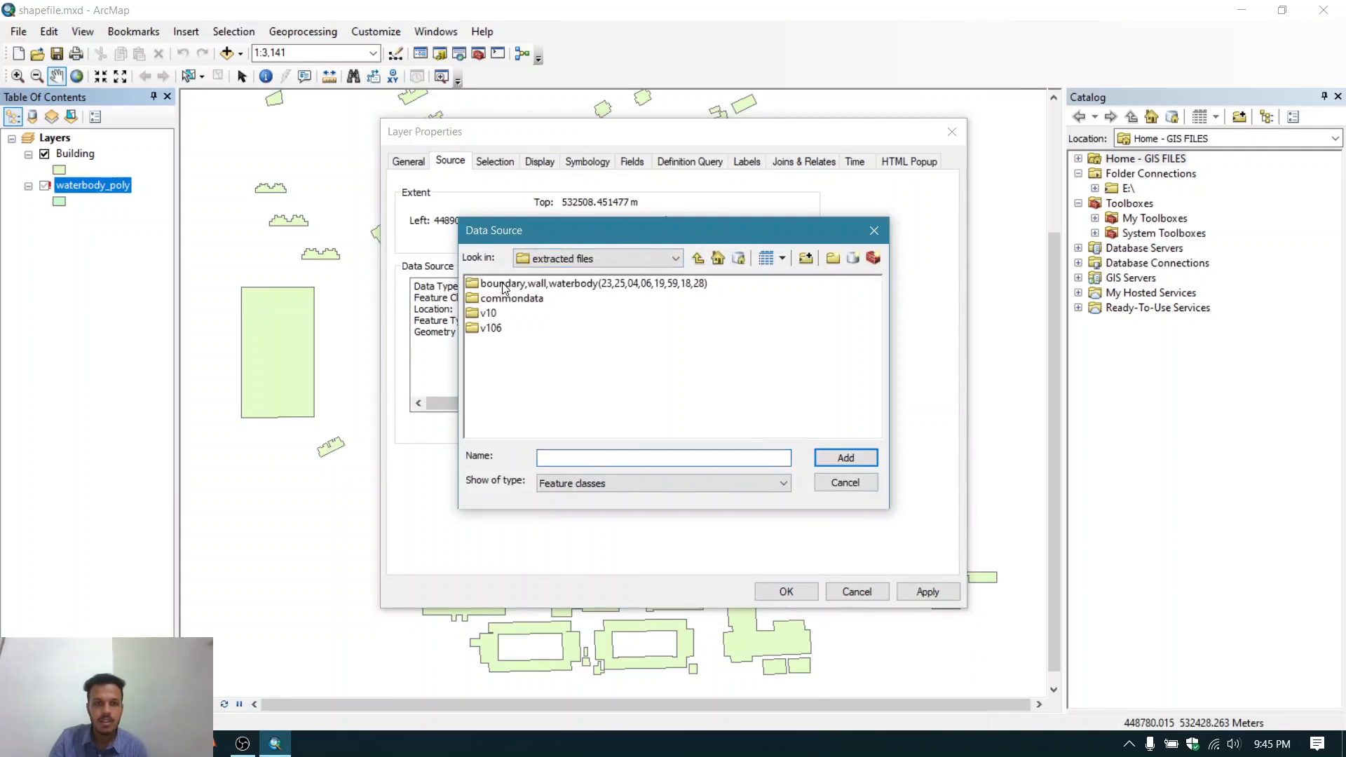
double_click(503, 284)
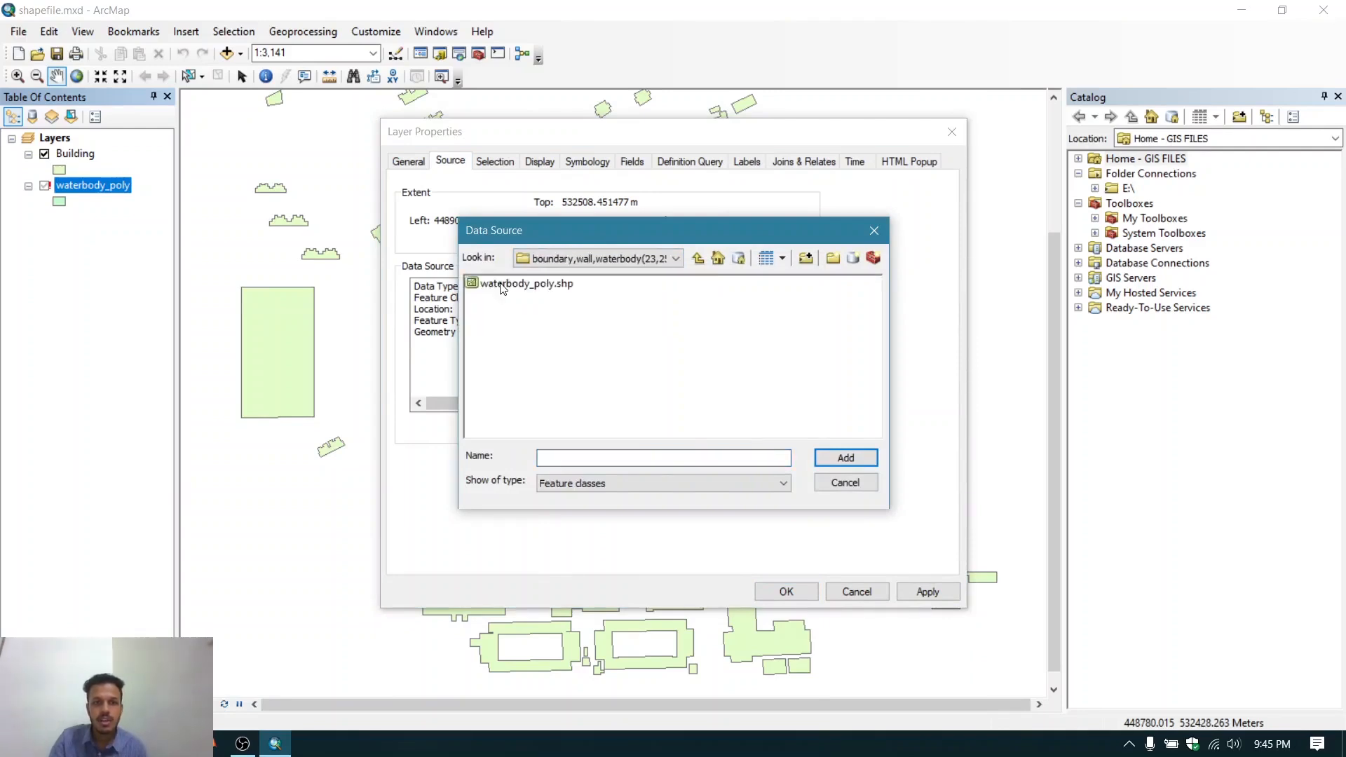
left_click(698, 258)
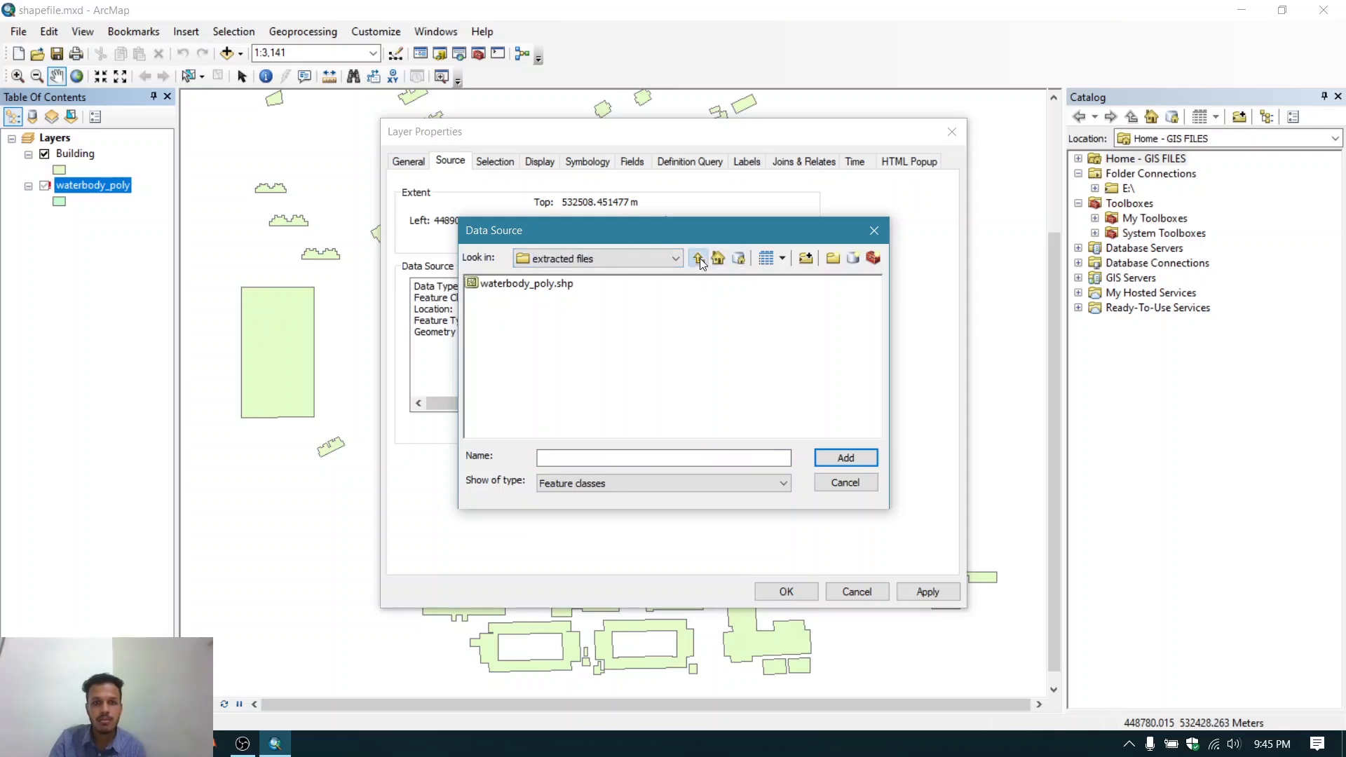
double_click(522, 284)
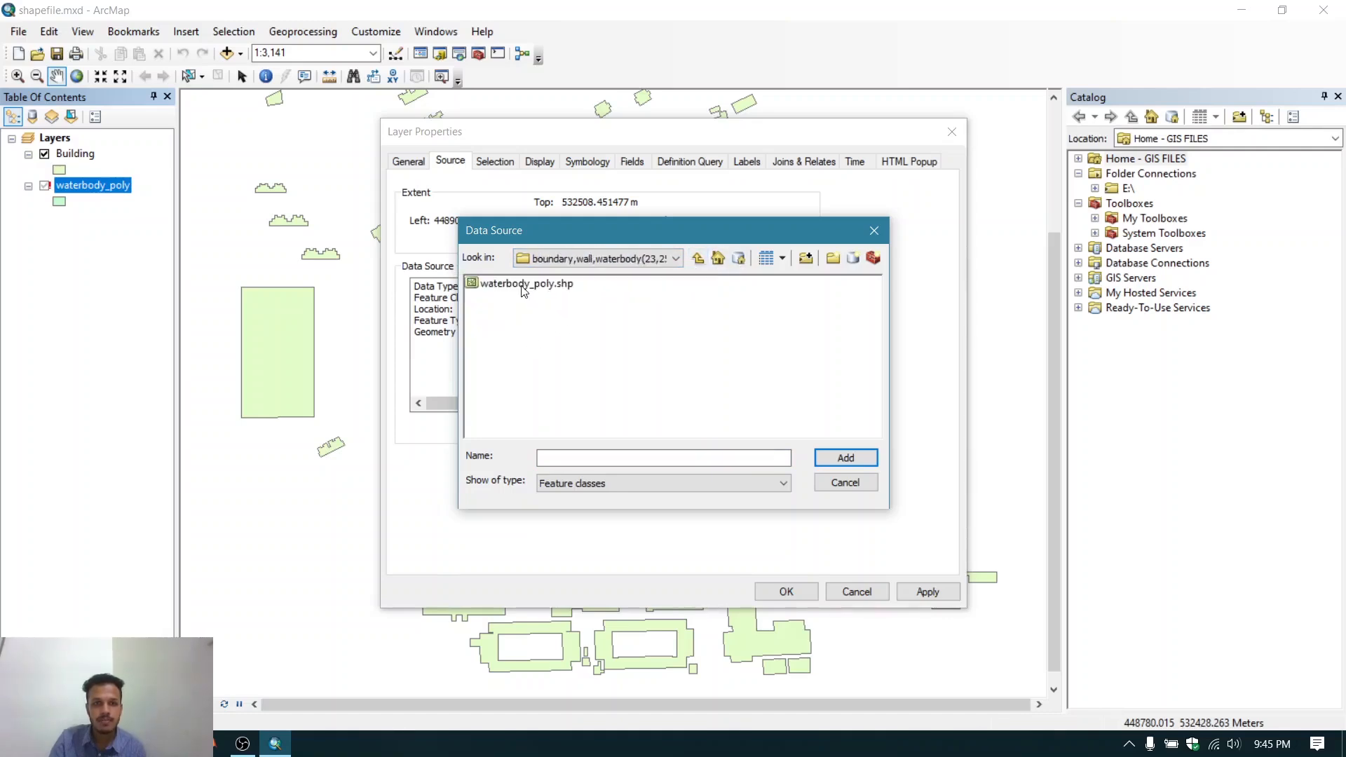
left_click(524, 286)
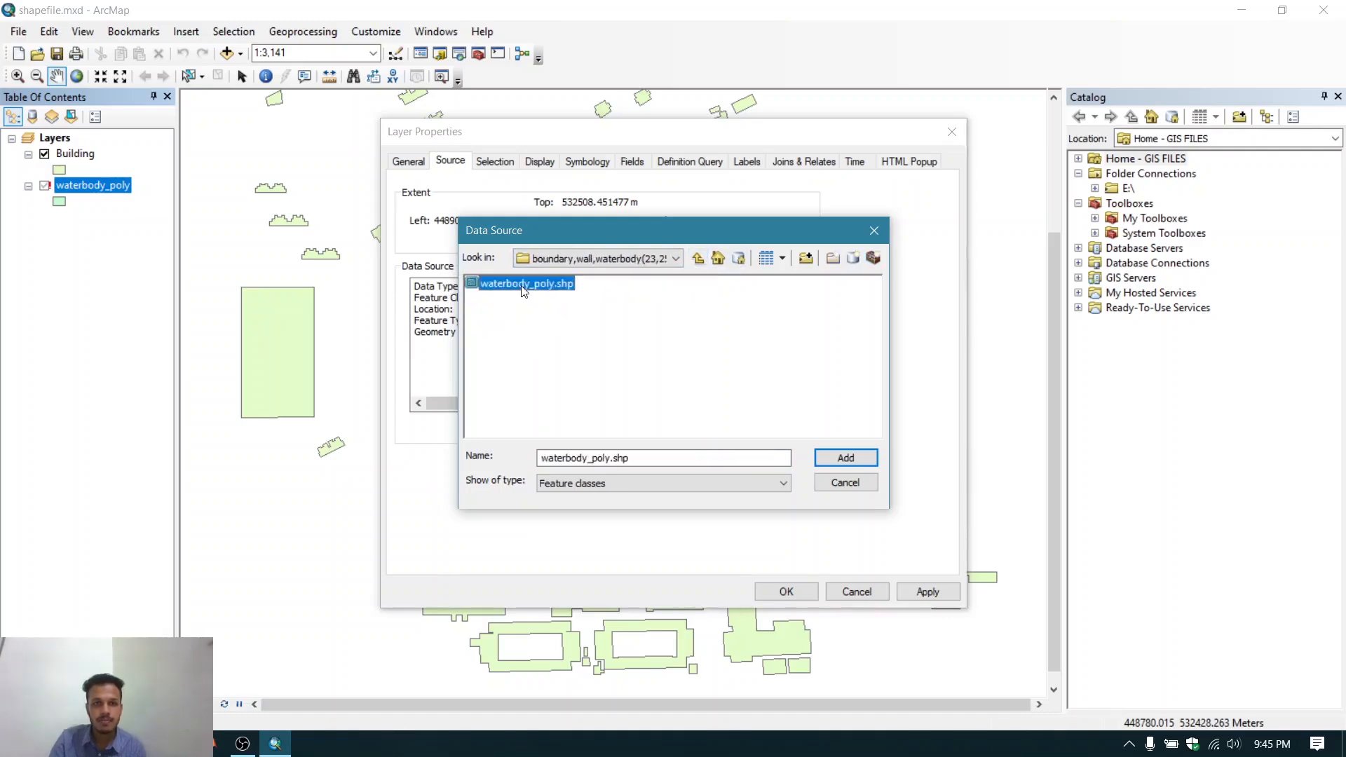
left_click(852, 461)
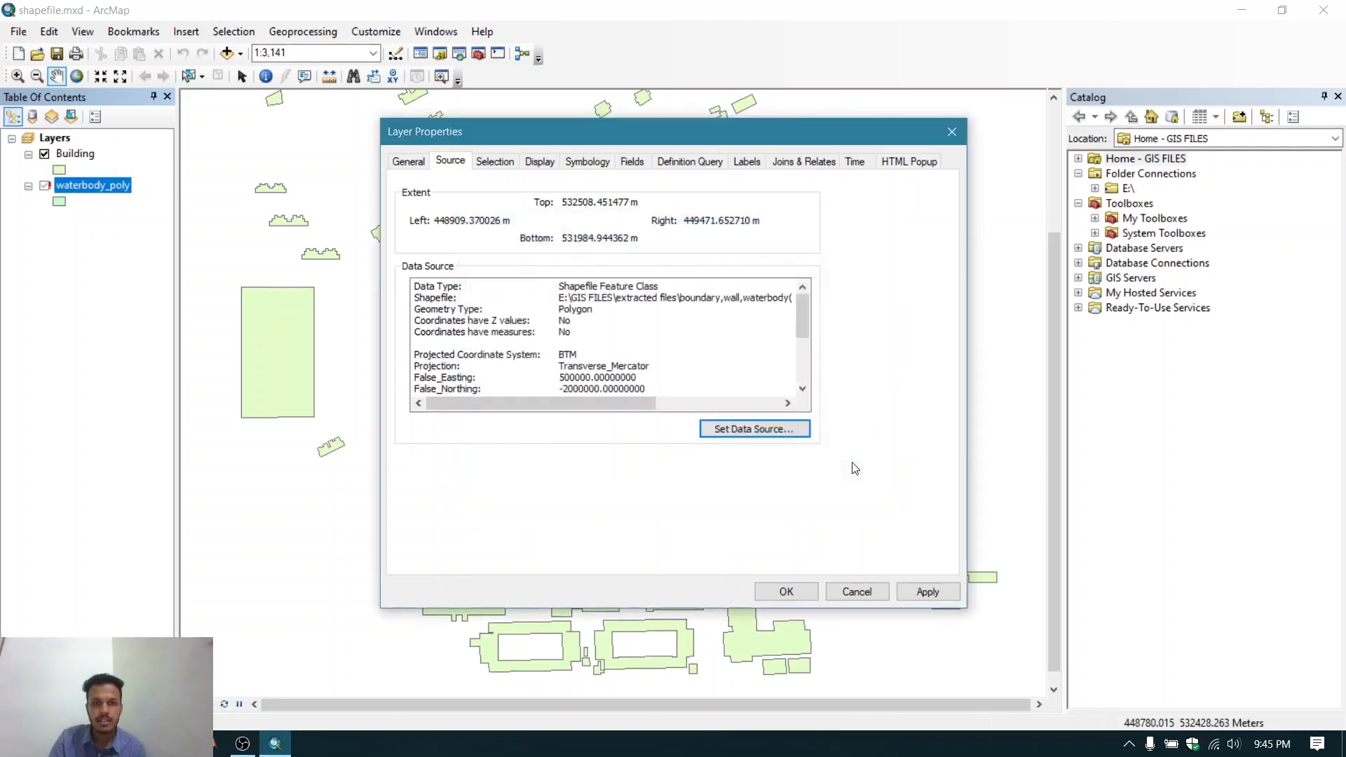
left_click(927, 592)
left_click(785, 591)
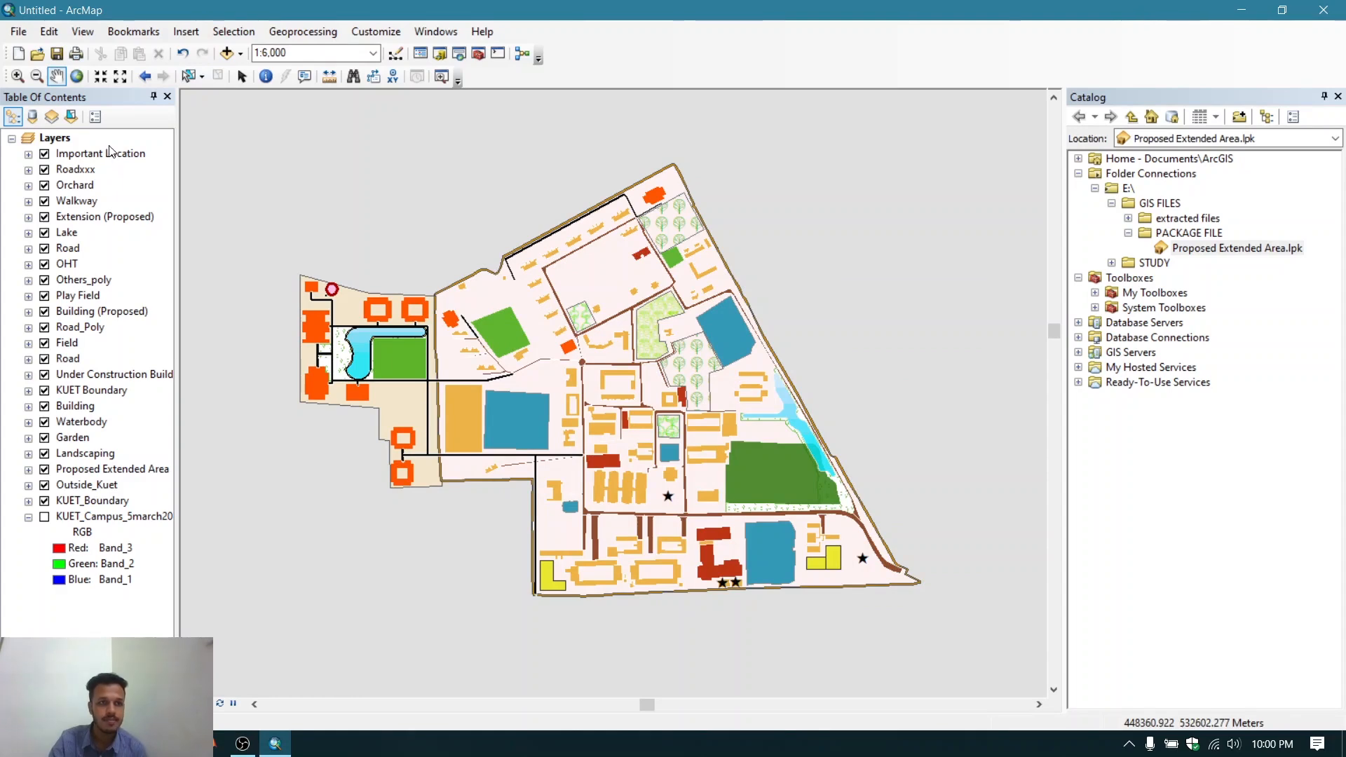
- Expand the Important Location, Roadxxx, Orchard, Walkway and Extension (Proposed) layers to show their legends
left_click(29, 154)
left_click(28, 186)
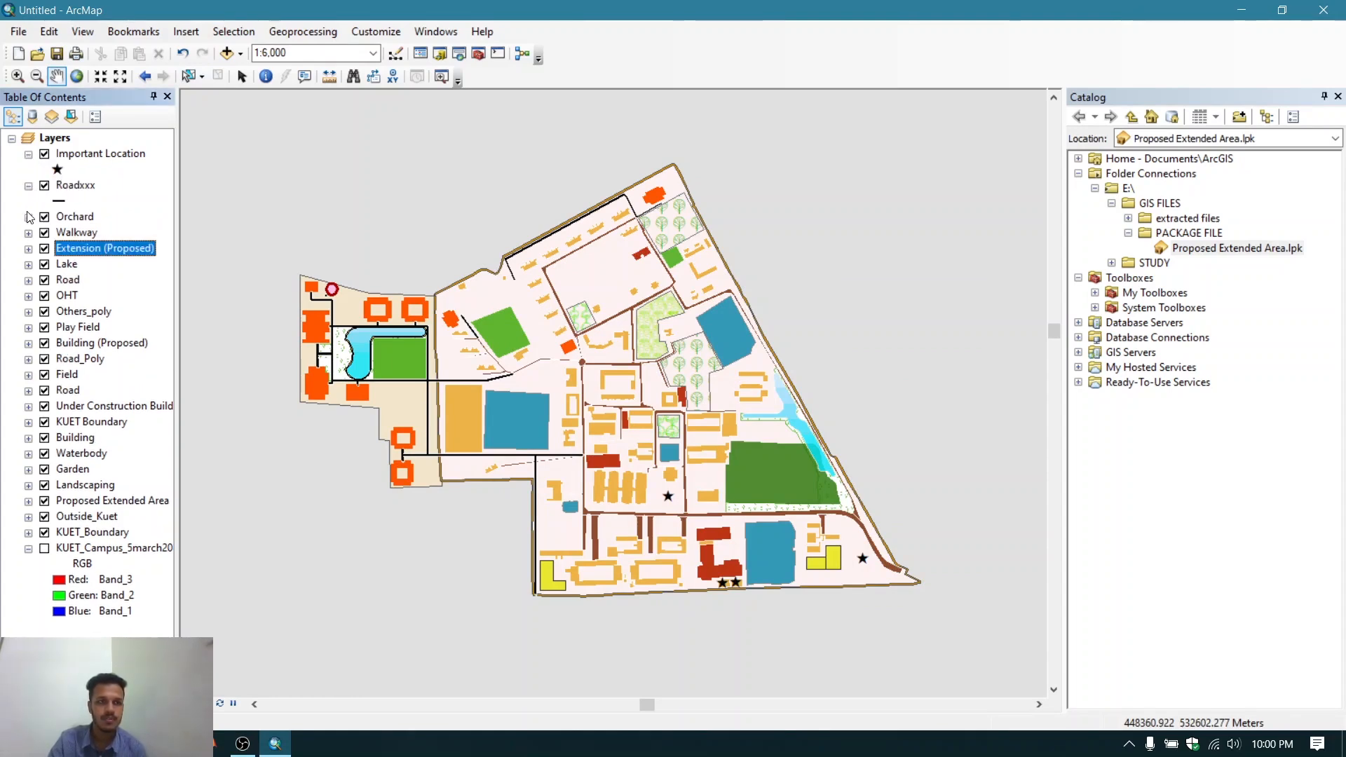
left_click(29, 217)
left_click(29, 295)
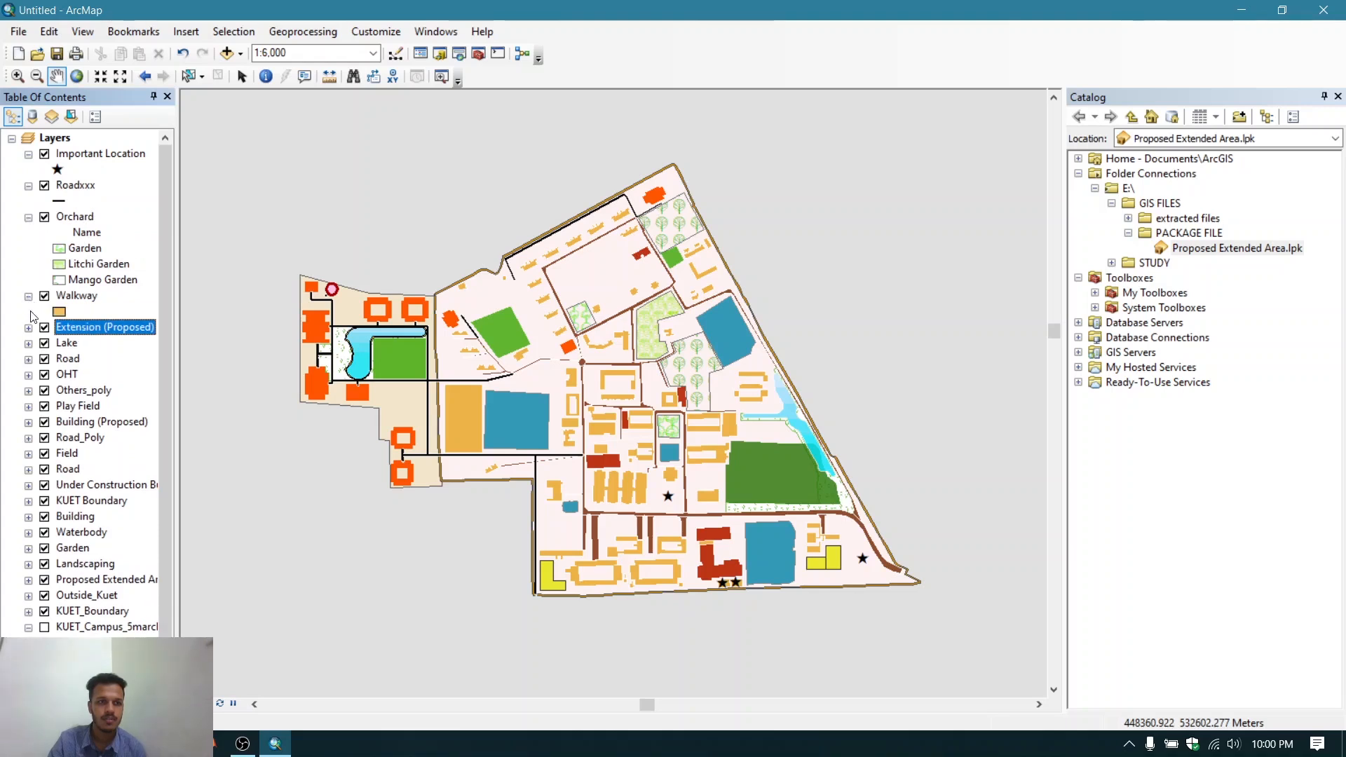
left_click(29, 327)
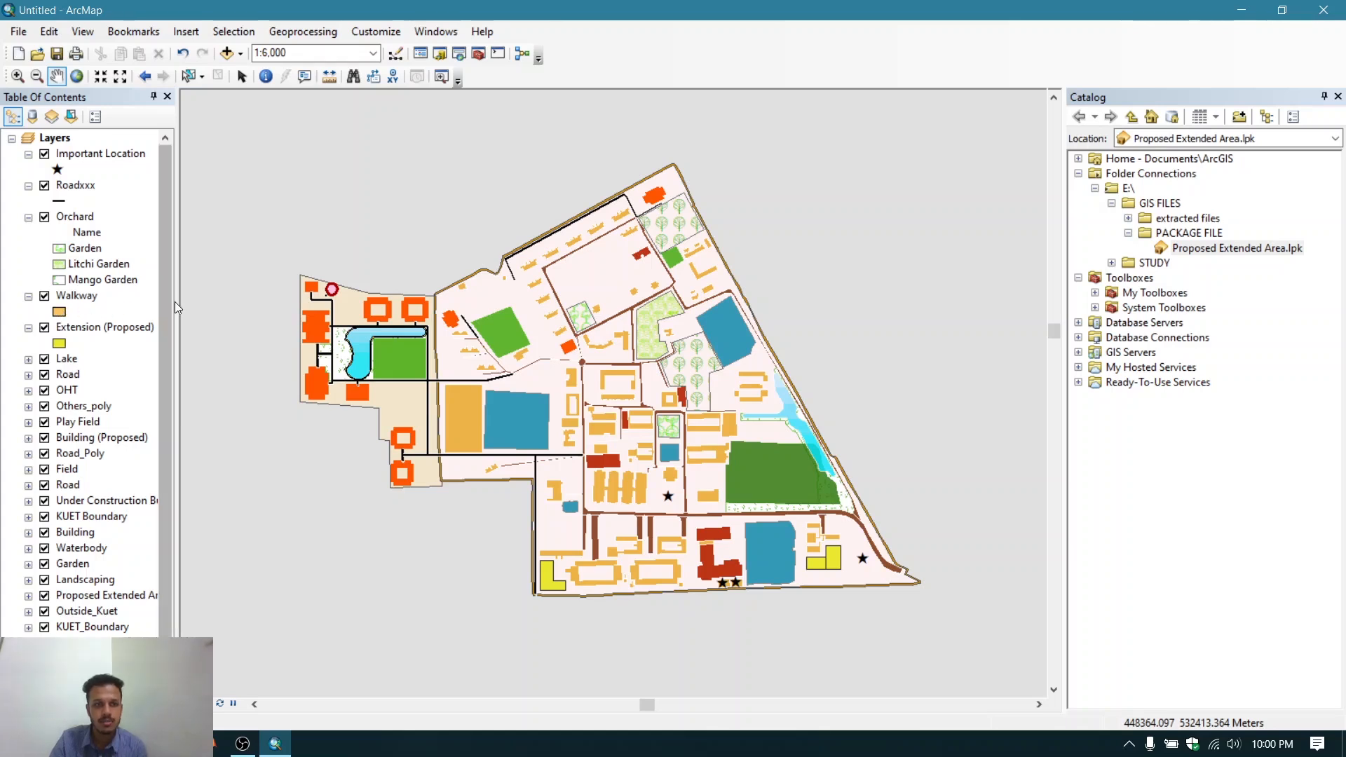
- Browse the marker symbols available for the Important Location layer's symbol
left_click(58, 170)
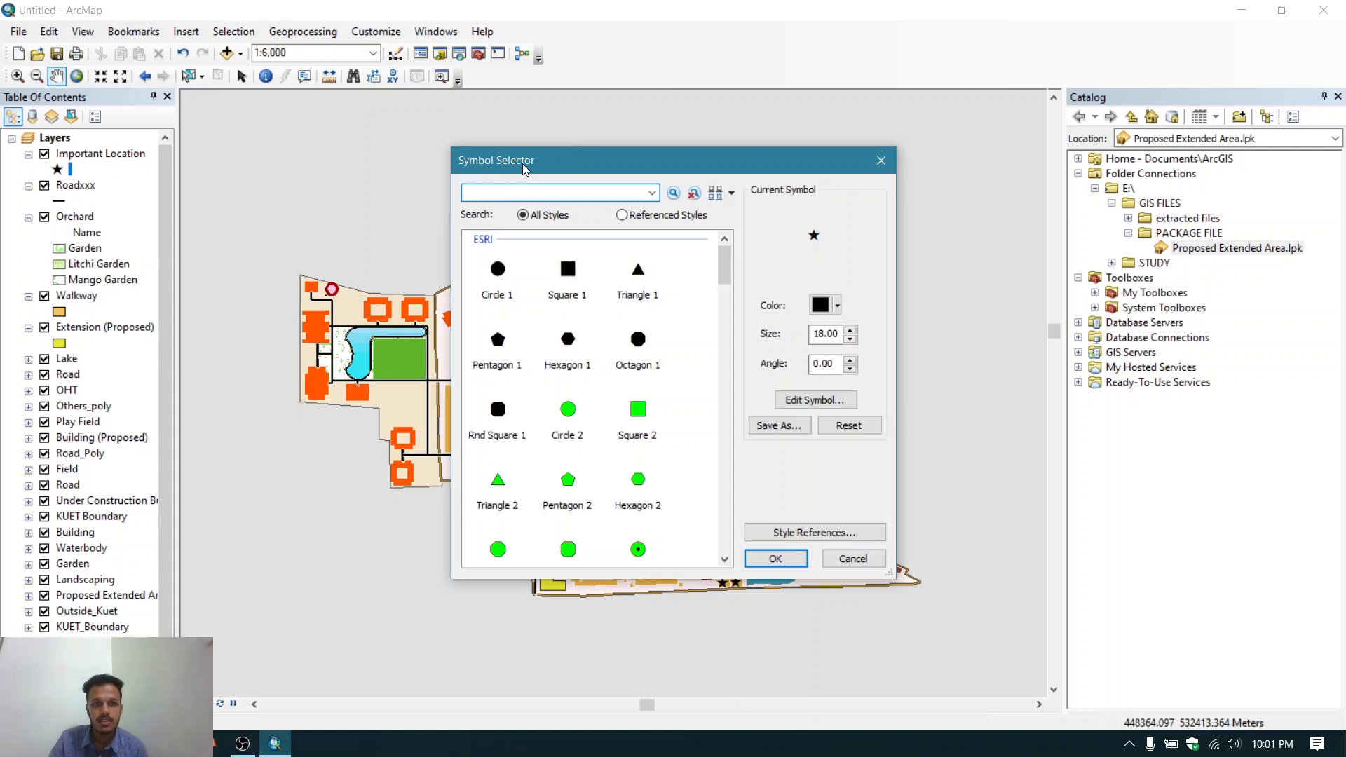
scroll(650, 321, "down", 10)
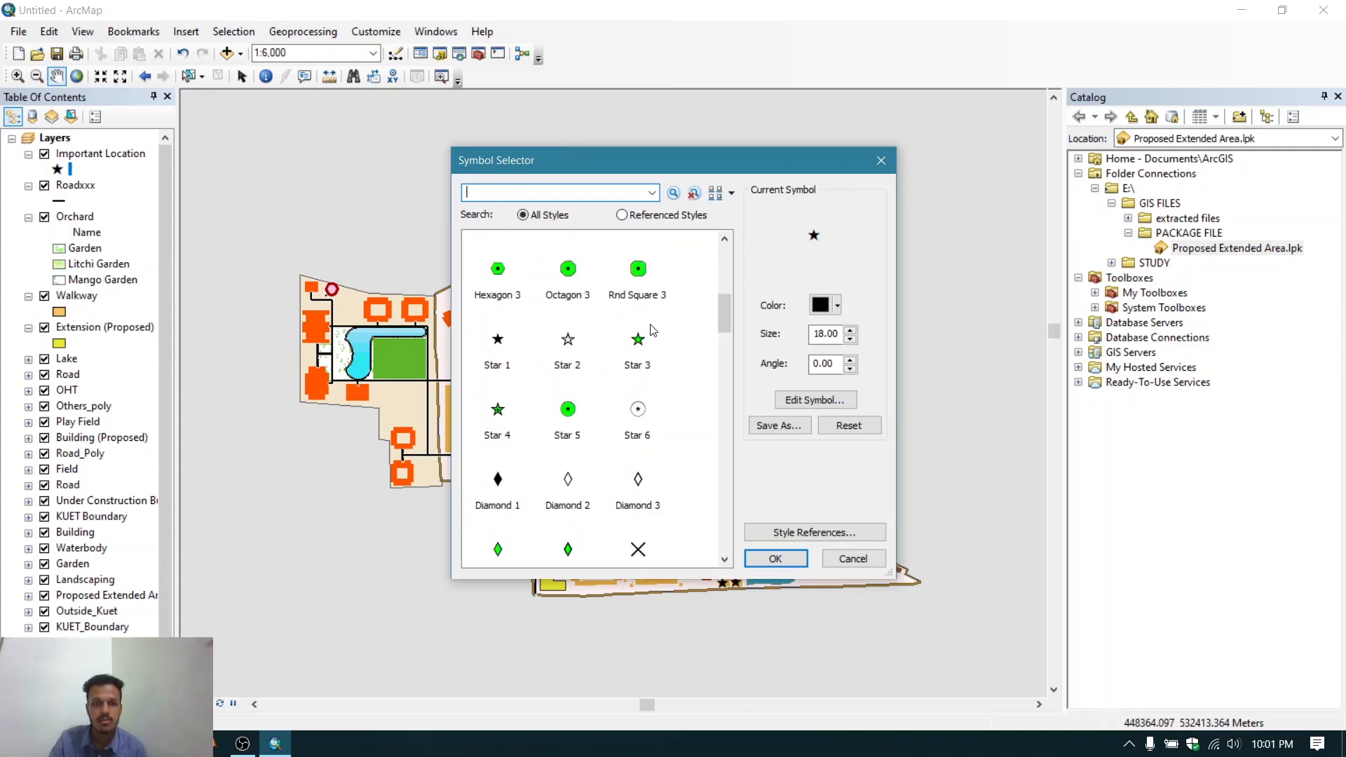
scroll(645, 326, "down", 10)
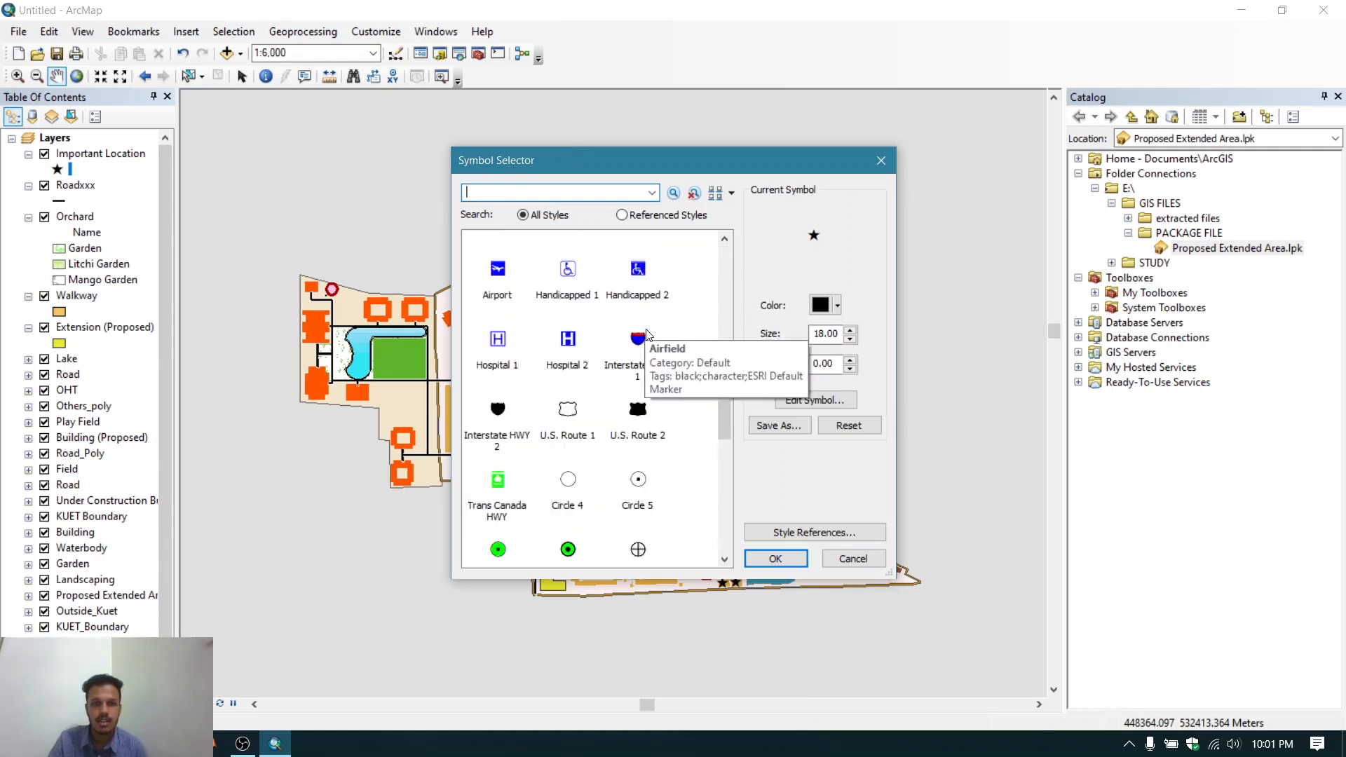
scroll(646, 340, "up", 10)
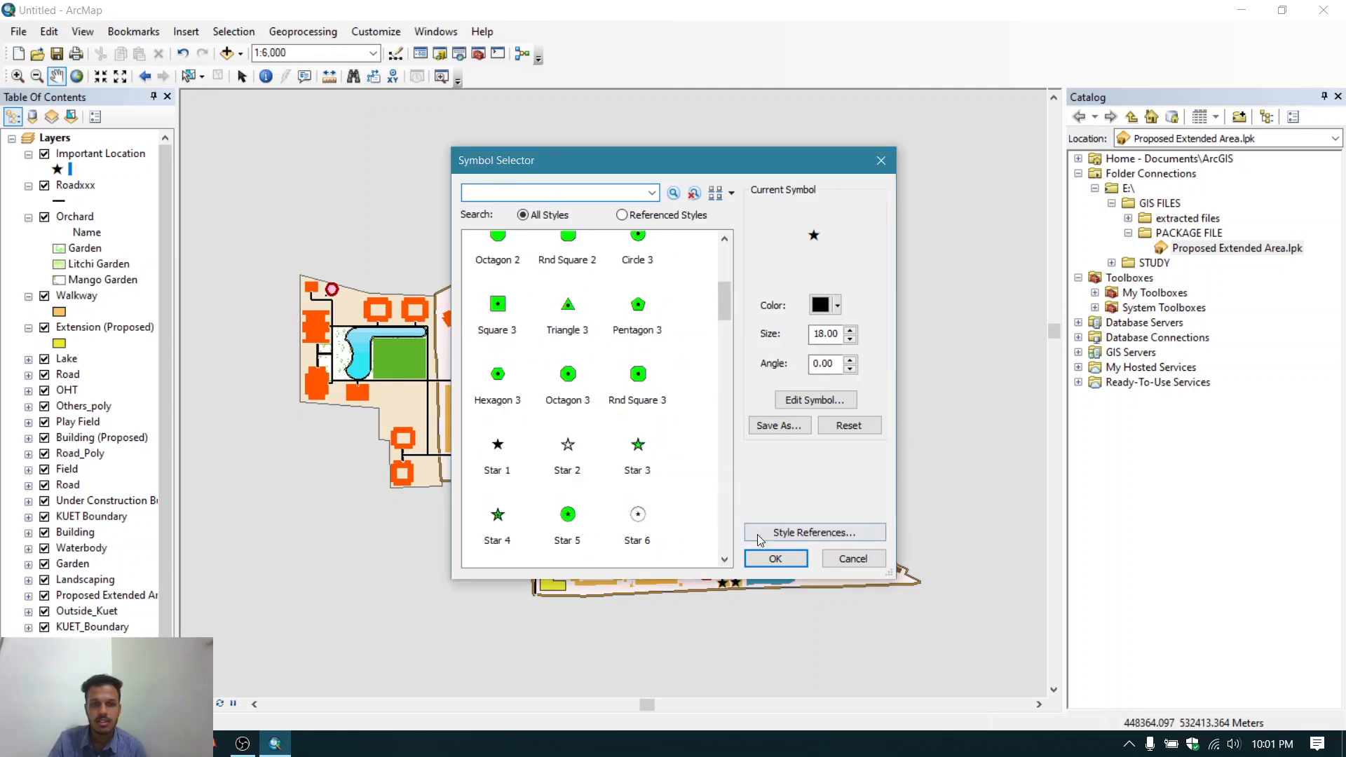
left_click(775, 558)
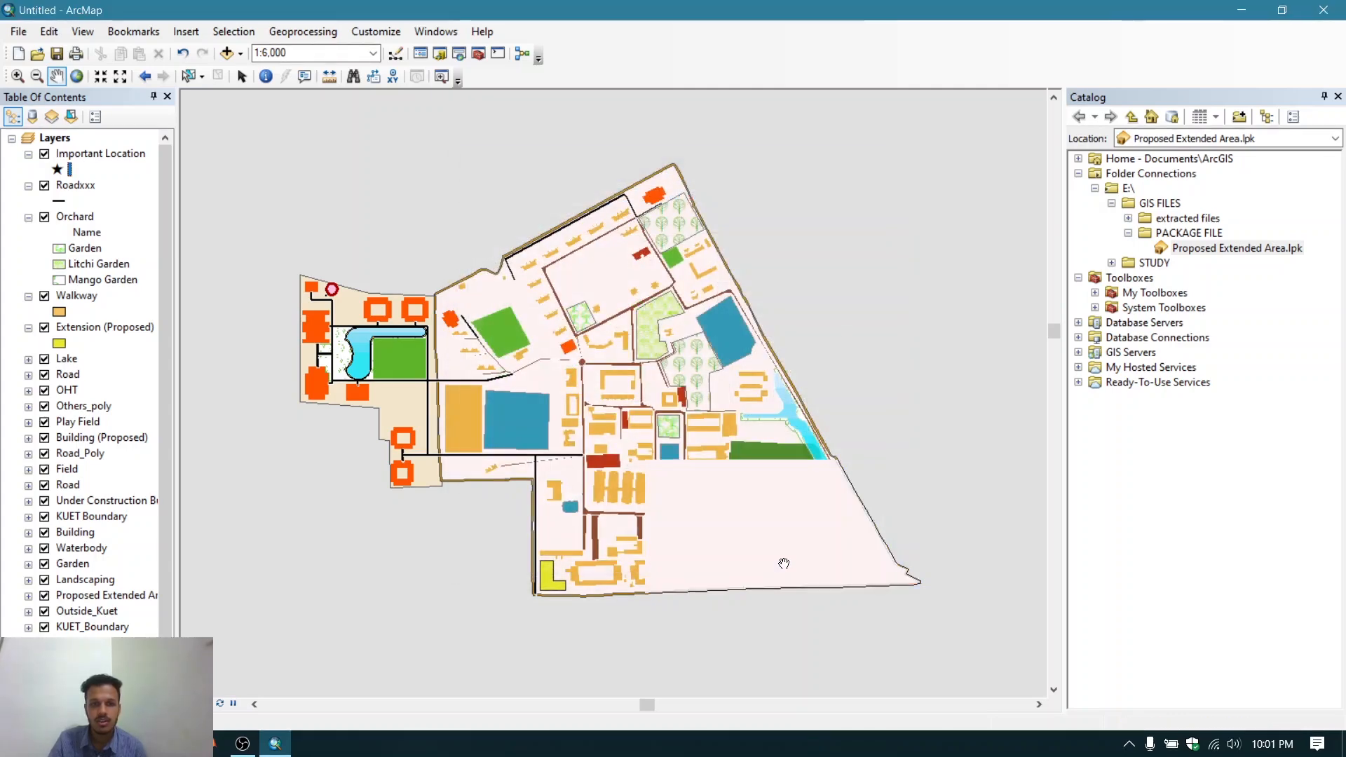
- Set the Roadxxx line symbol to Major Road with a dark grey colour and width 2
left_click(60, 202)
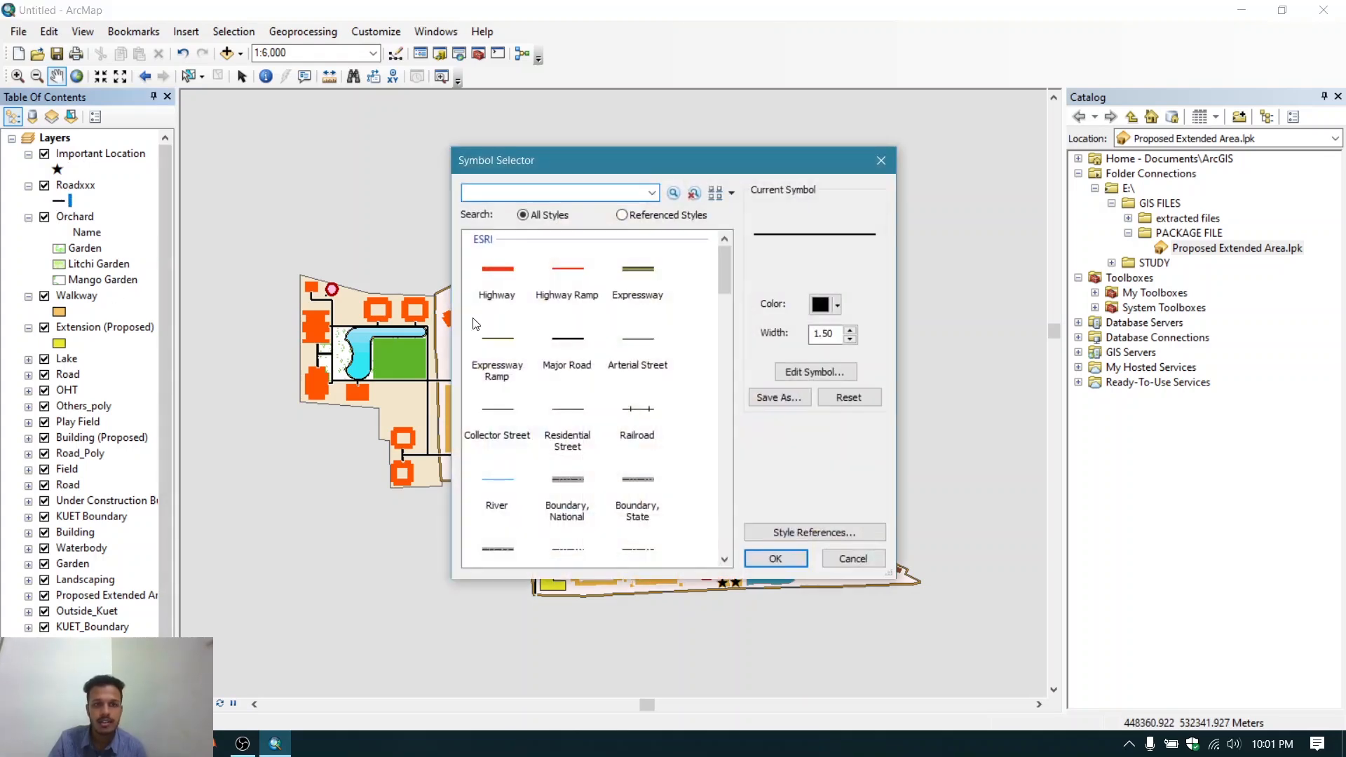
scroll(666, 329, "down", 4)
scroll(667, 330, "up", 4)
left_click(584, 340)
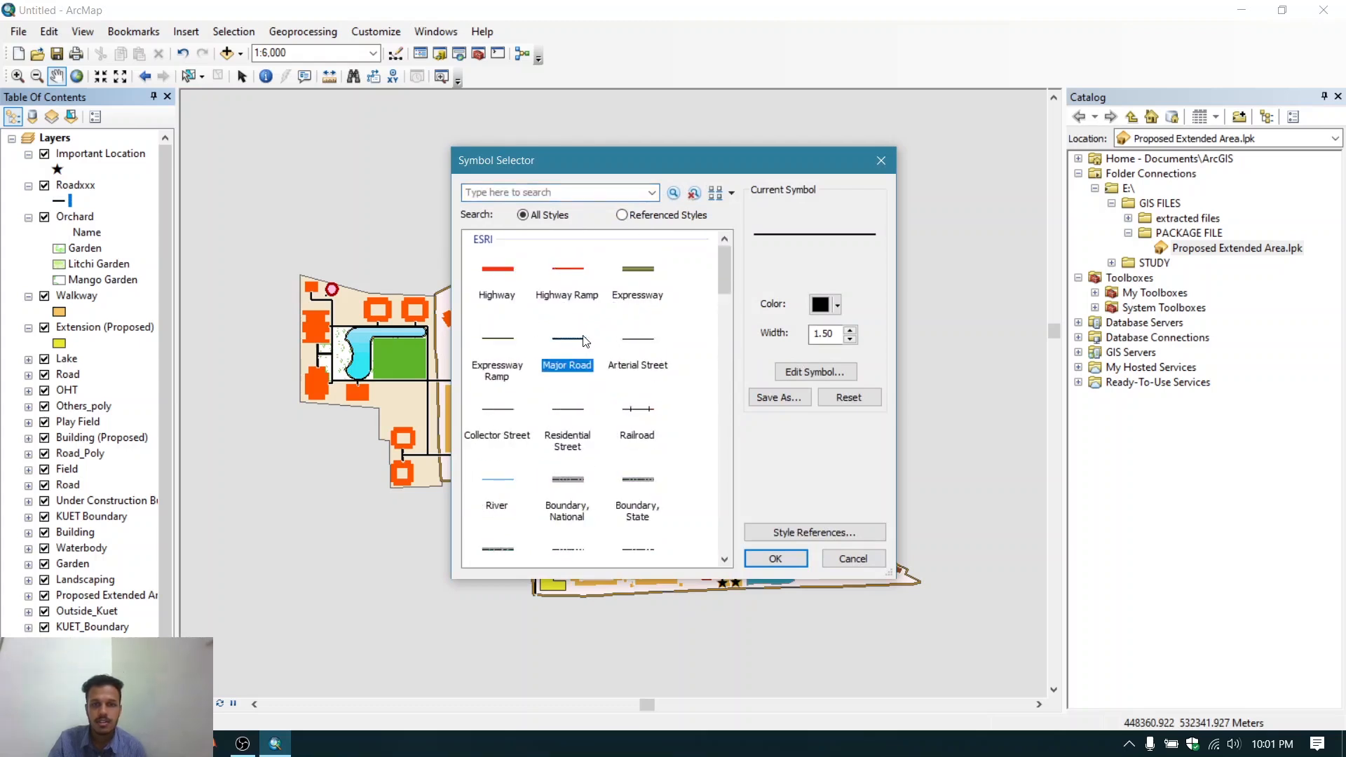
left_click(838, 305)
left_click(818, 464)
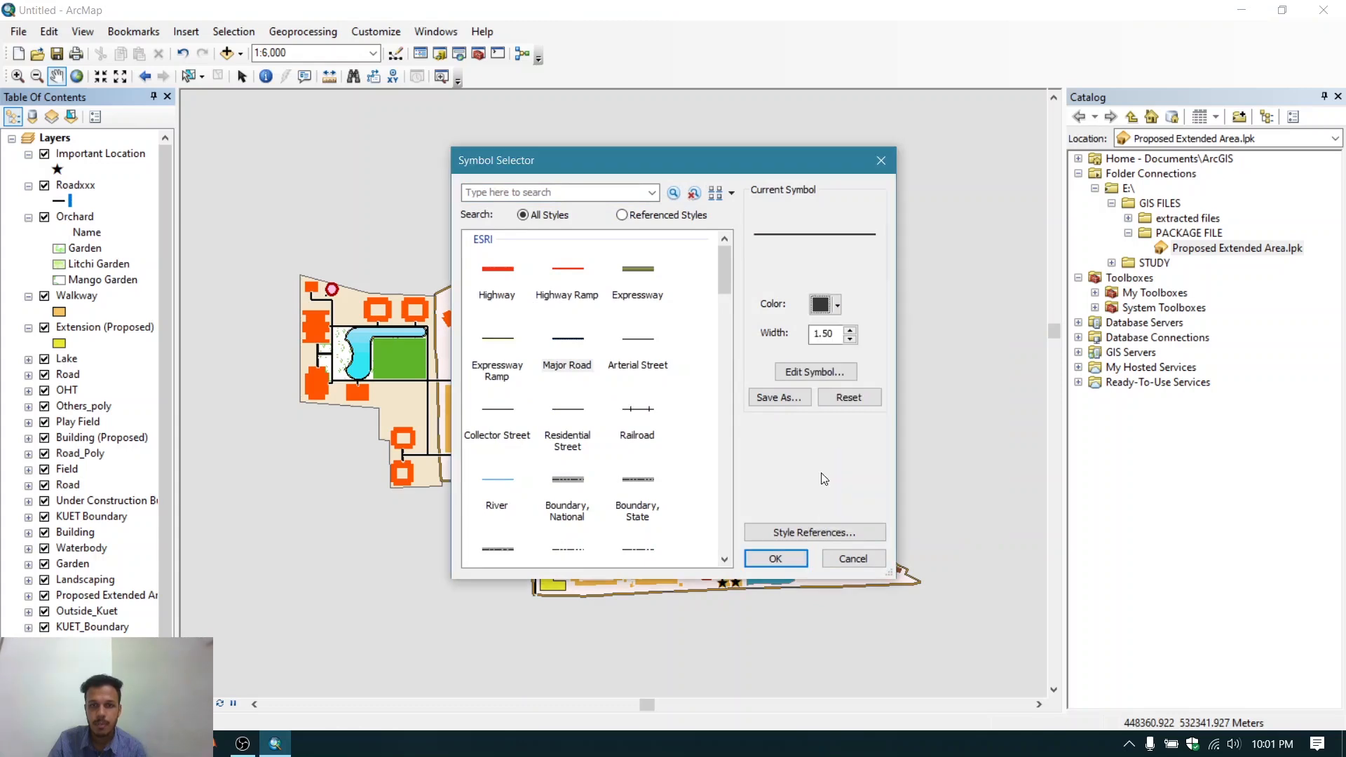
left_click(850, 333)
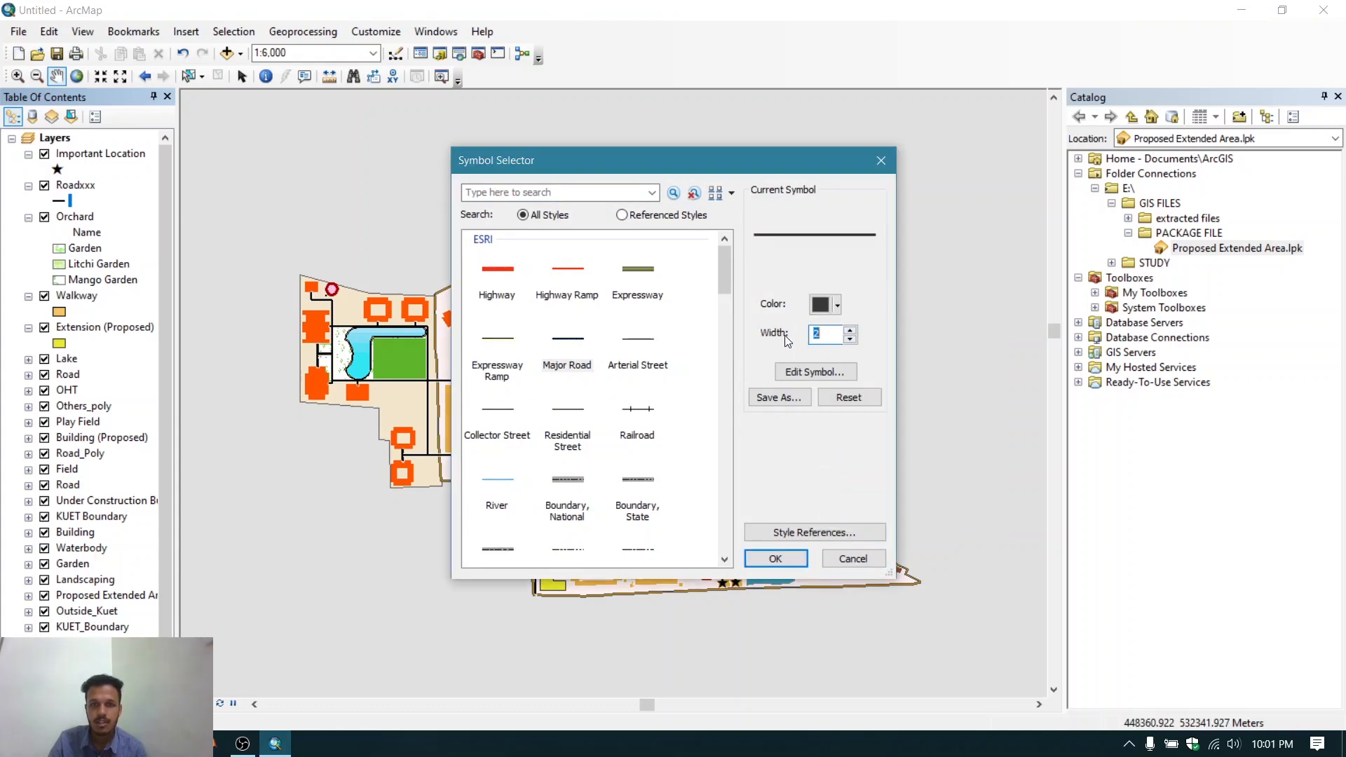
left_click(776, 559)
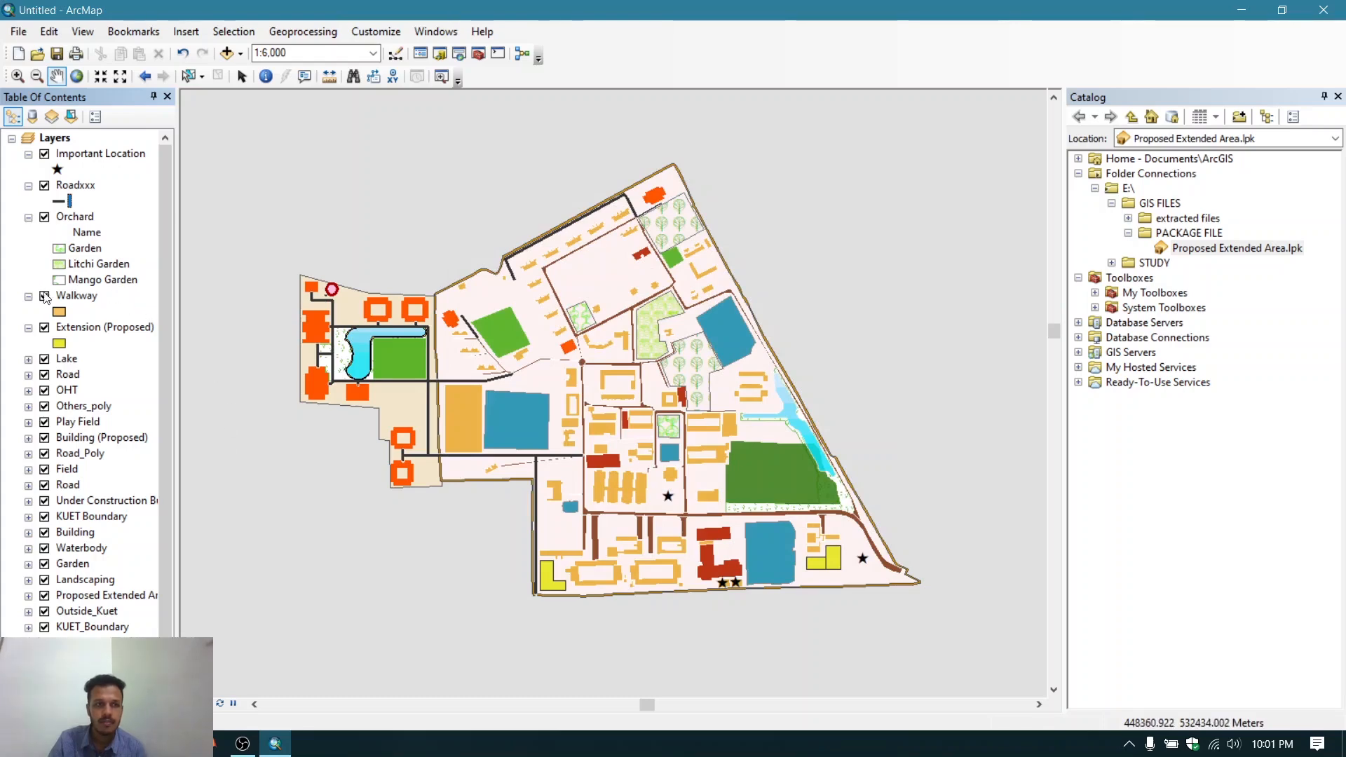
- Change the Walkway layer's fill colour to Flame Red
double_click(62, 312)
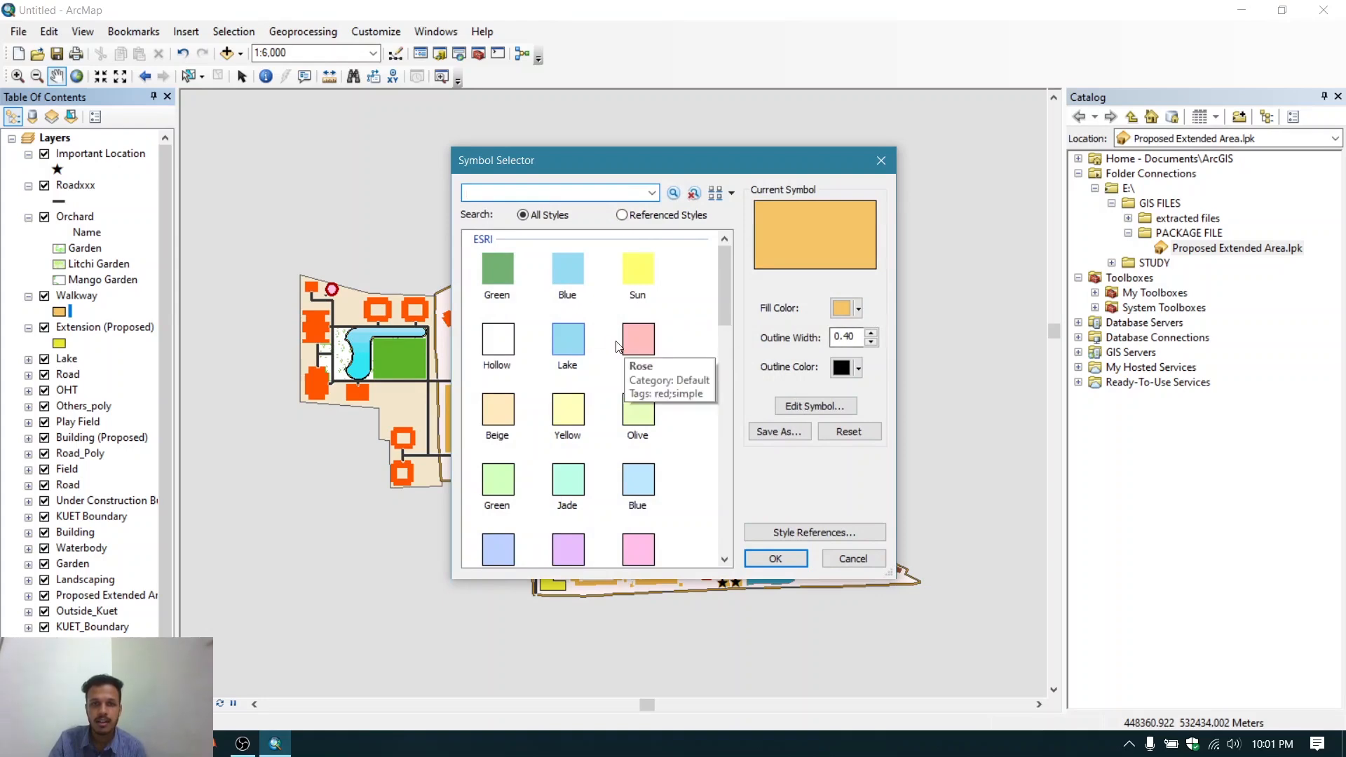
scroll(617, 346, "down", 10)
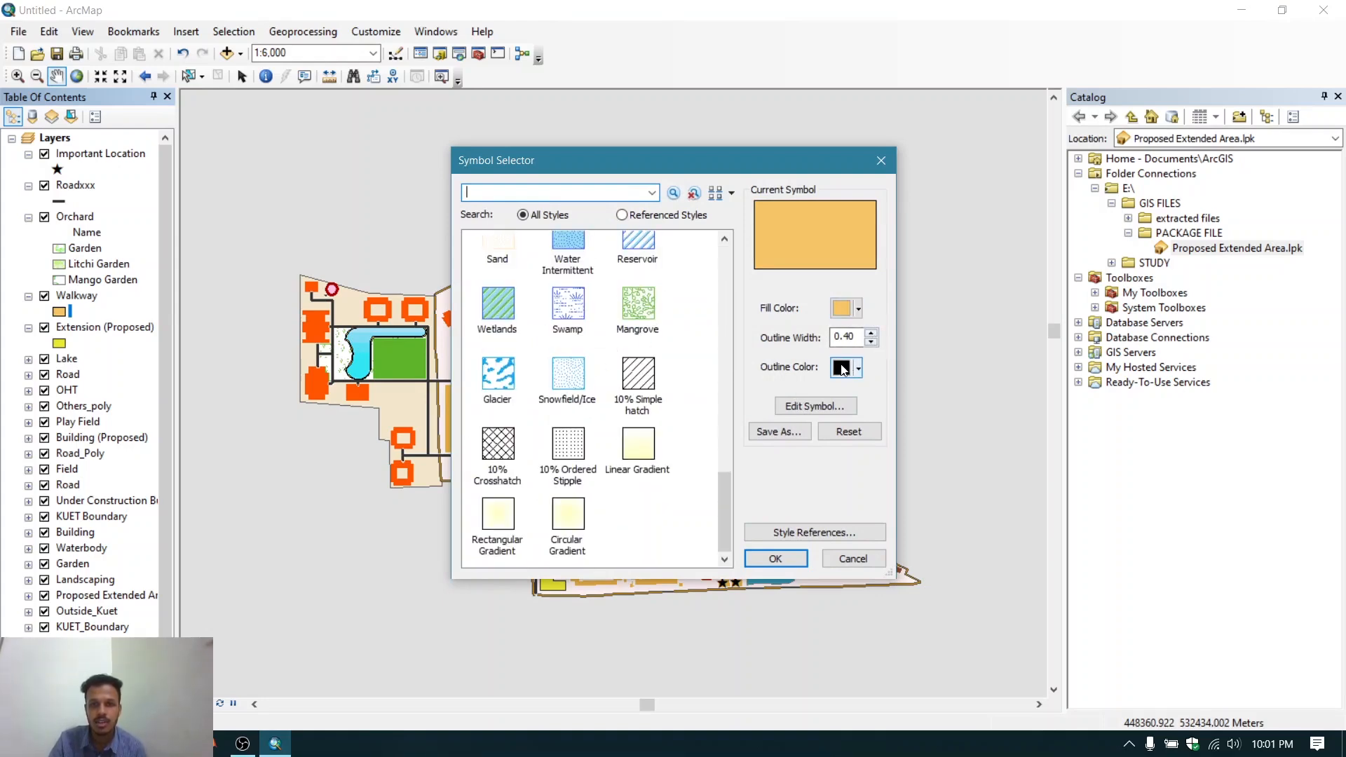
left_click(775, 559)
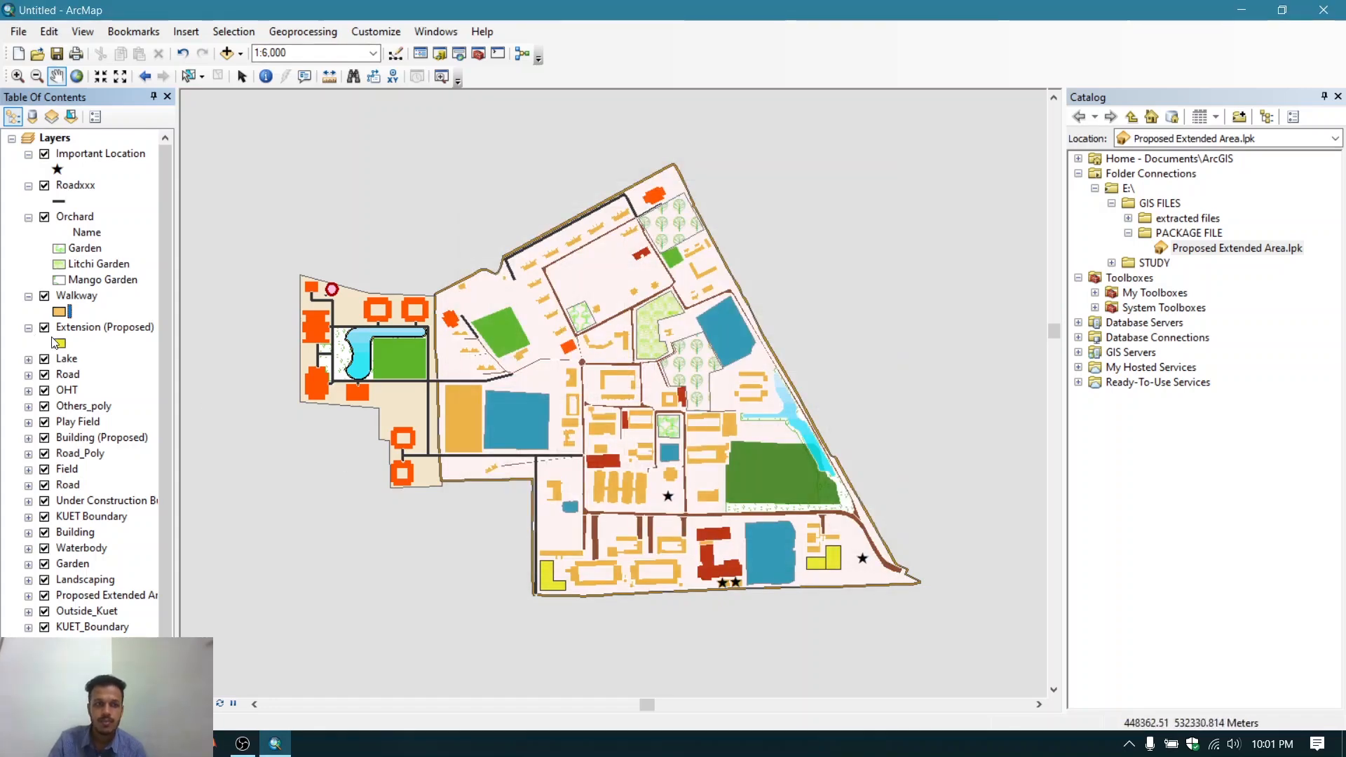
left_click(58, 313)
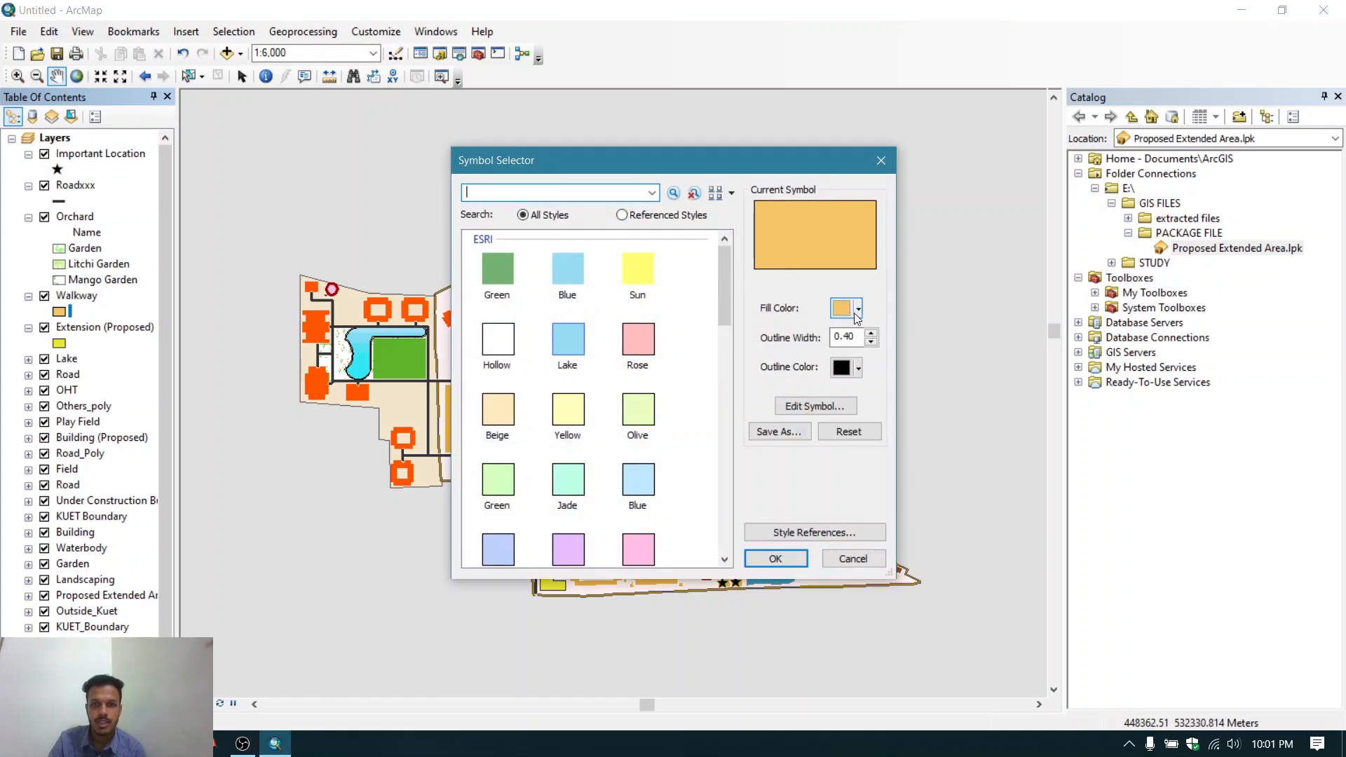
left_click(857, 309)
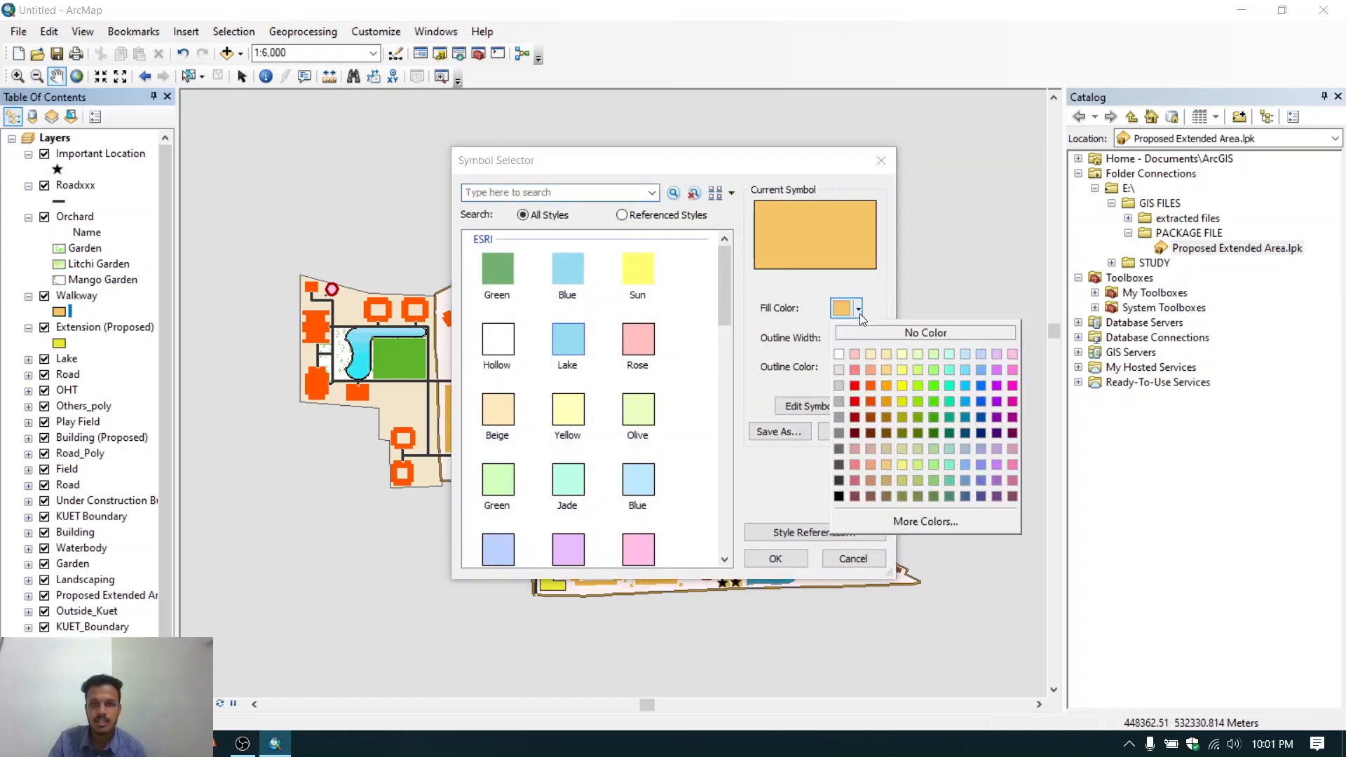
left_click(874, 388)
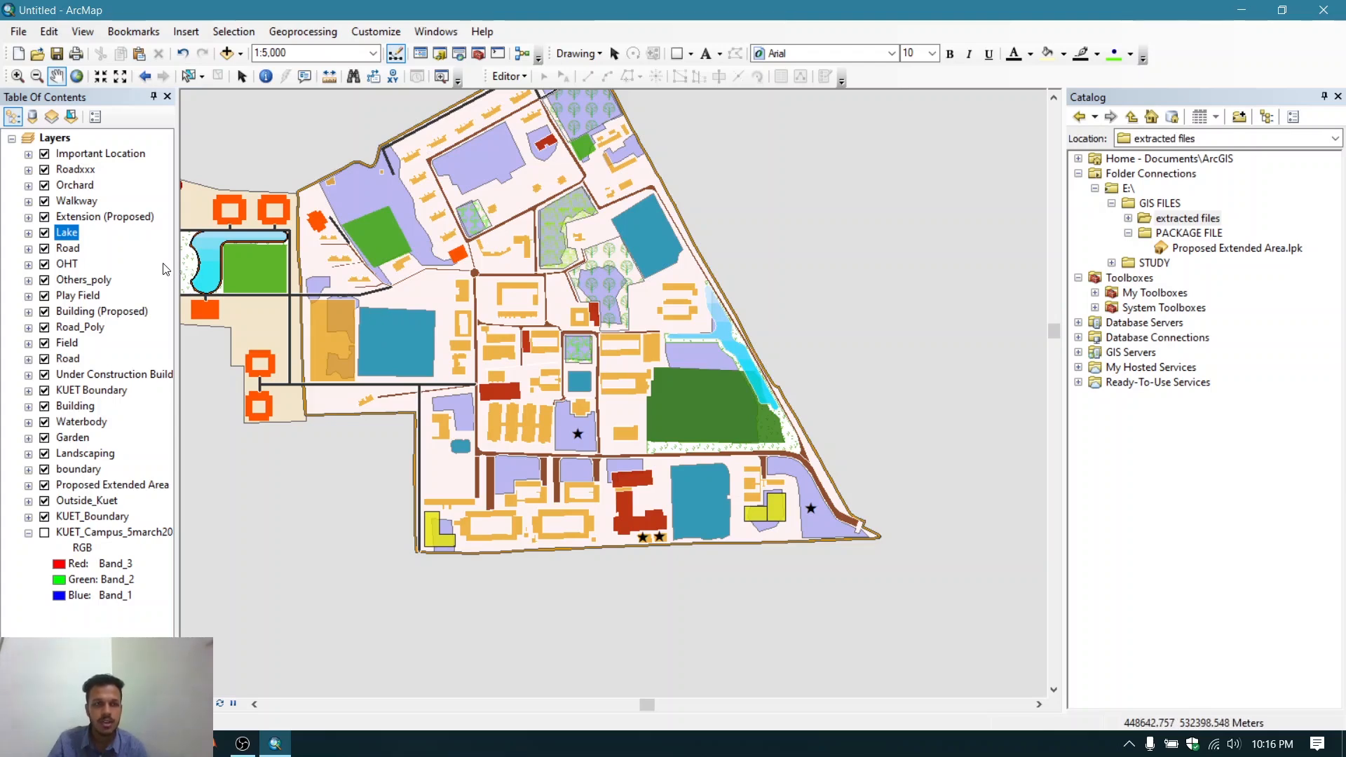
- Turn on labels for the Important Location features
left_click(98, 154)
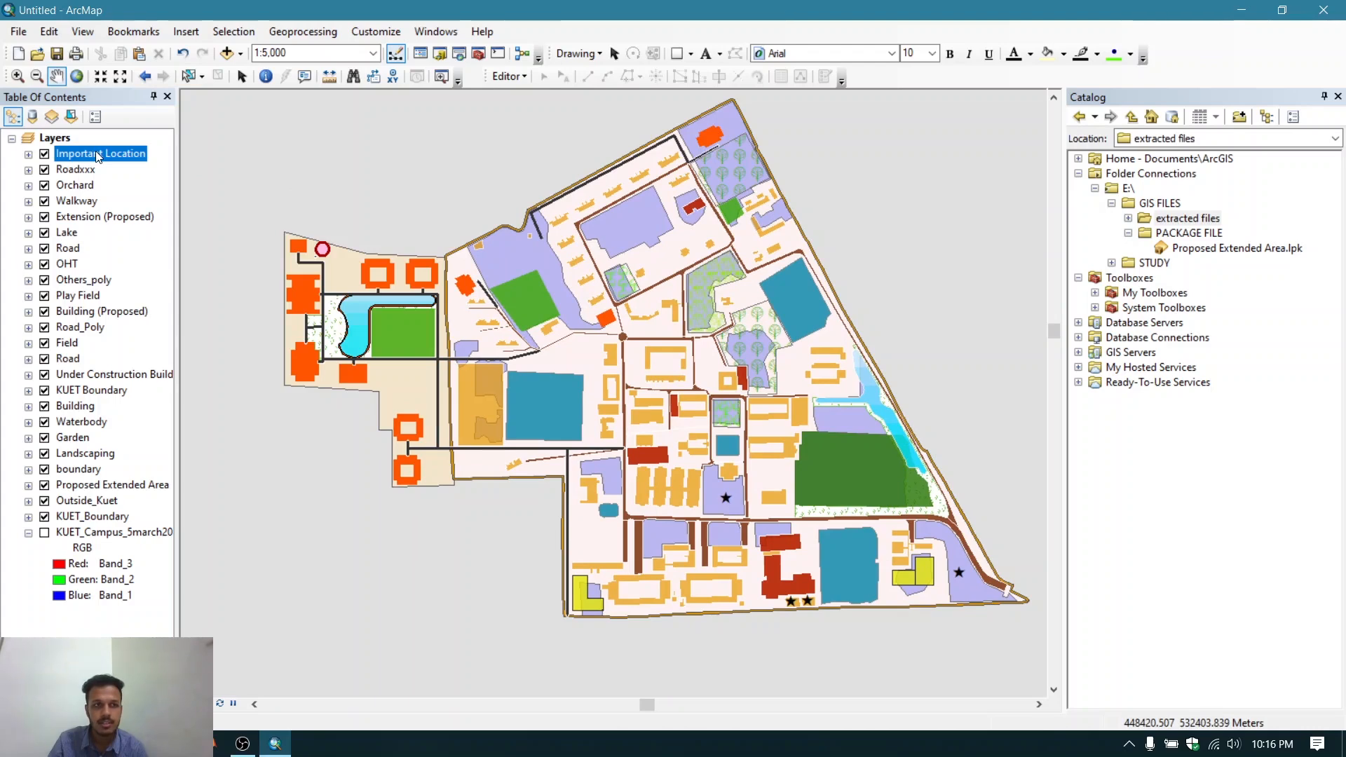
right_click(98, 156)
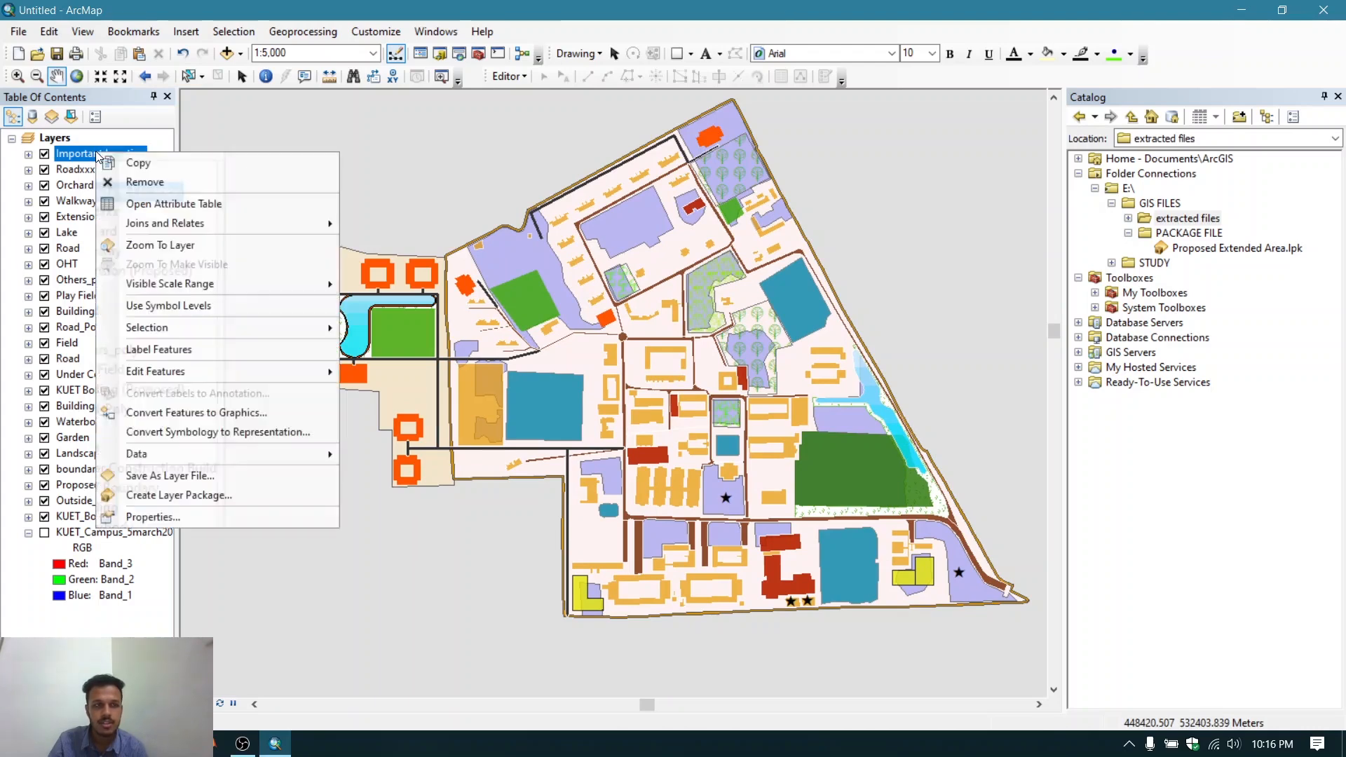
left_click(170, 349)
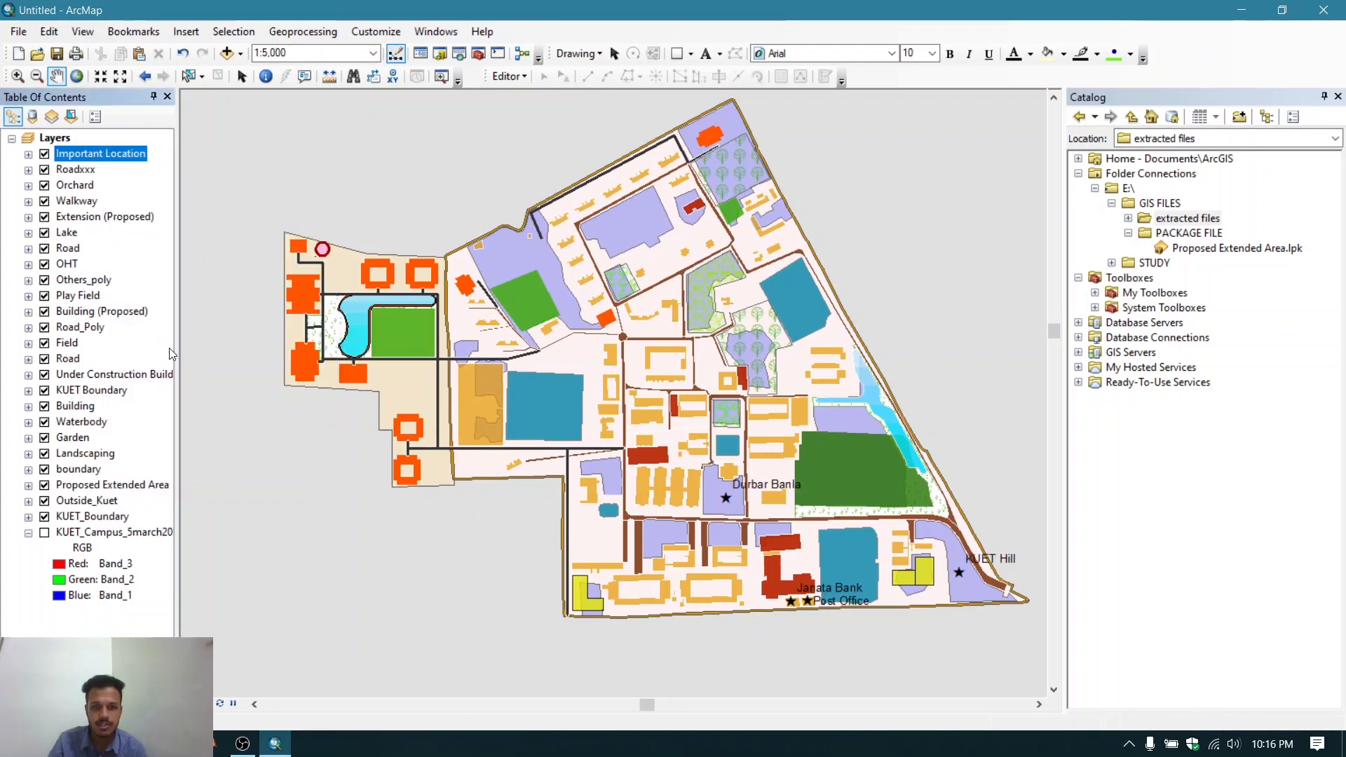
- Open the Editor toolbar and dock it beside the existing toolbars
scroll(811, 532, "up", 2)
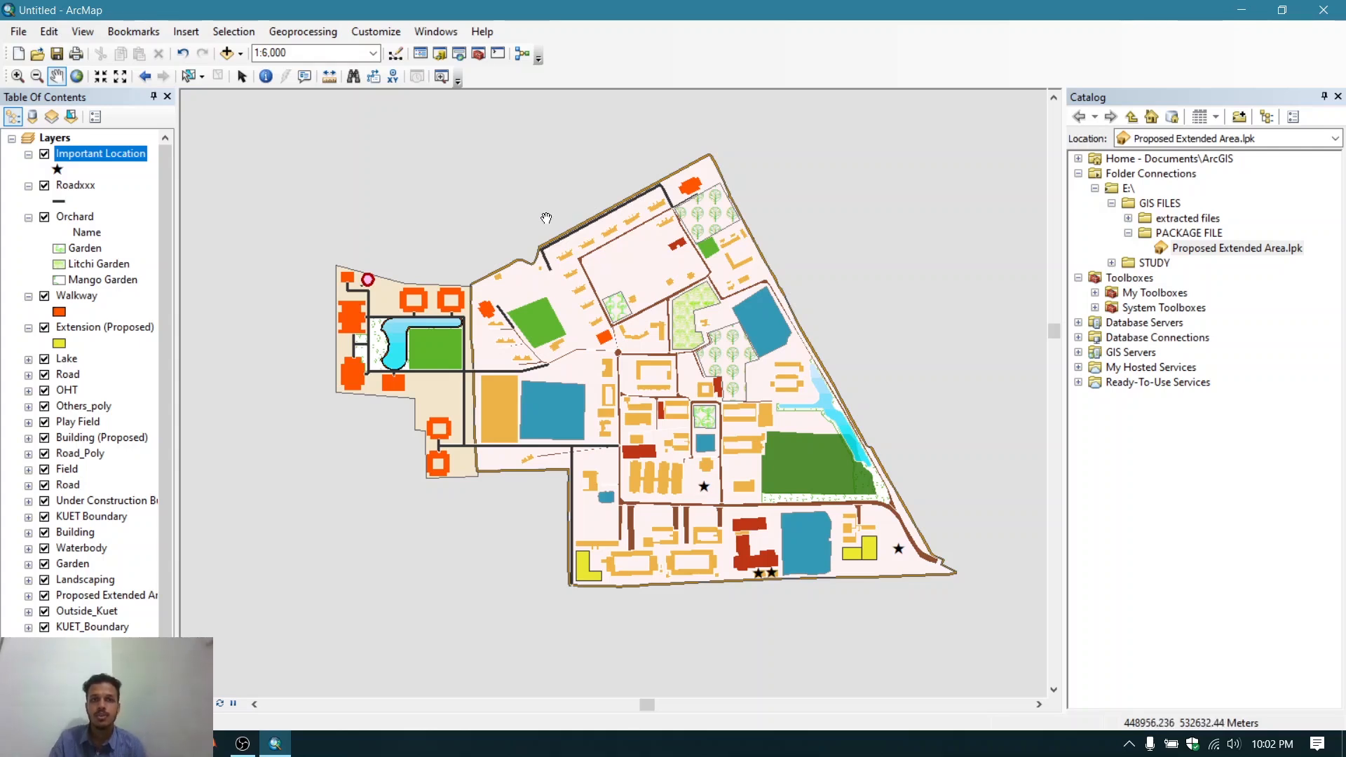
left_click(376, 33)
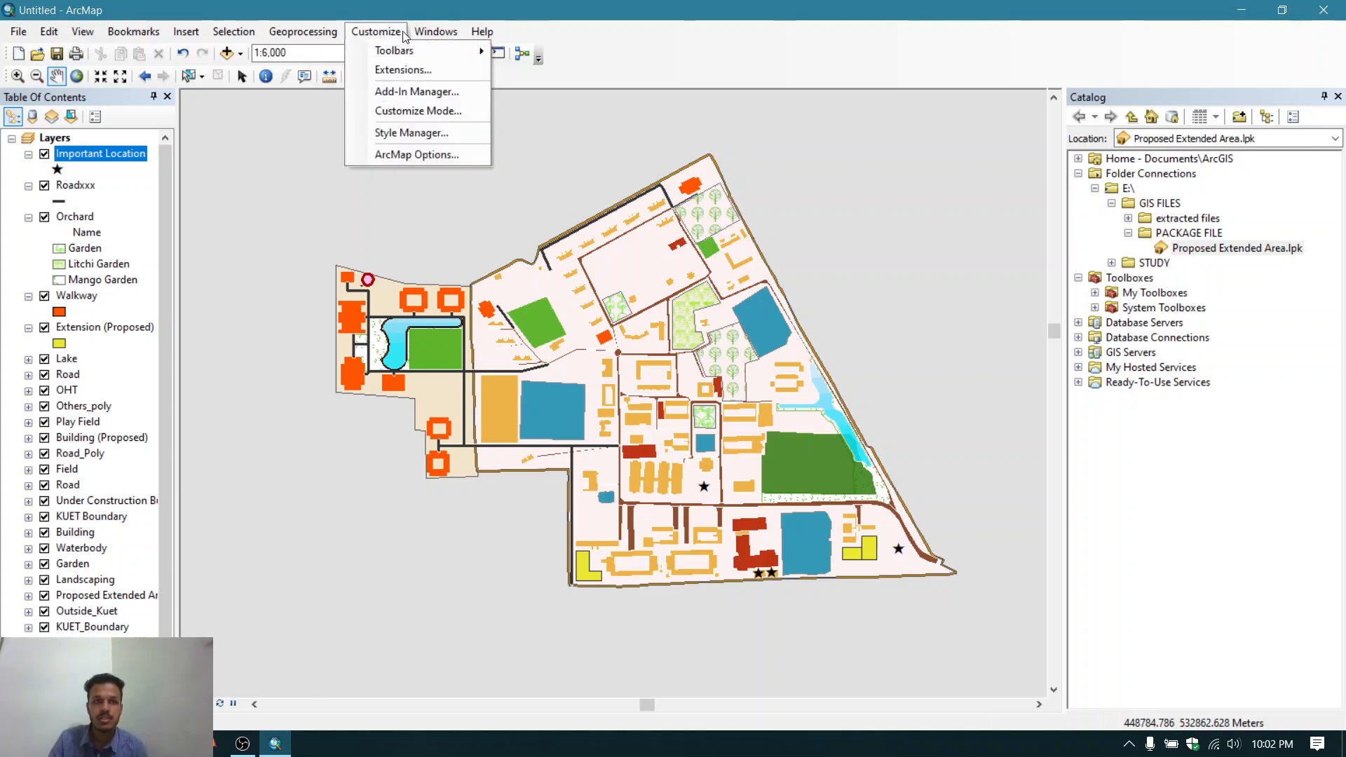
mouse_move(388, 48)
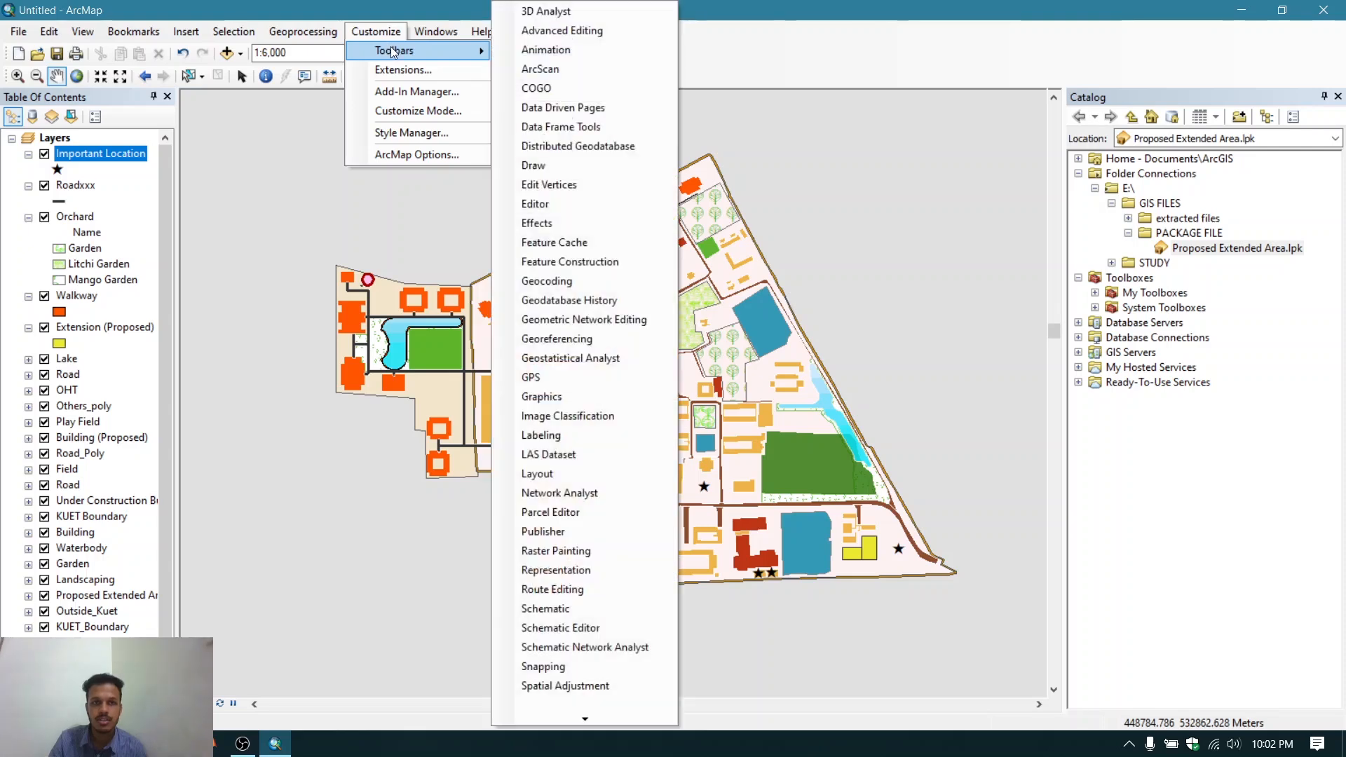
left_click(533, 203)
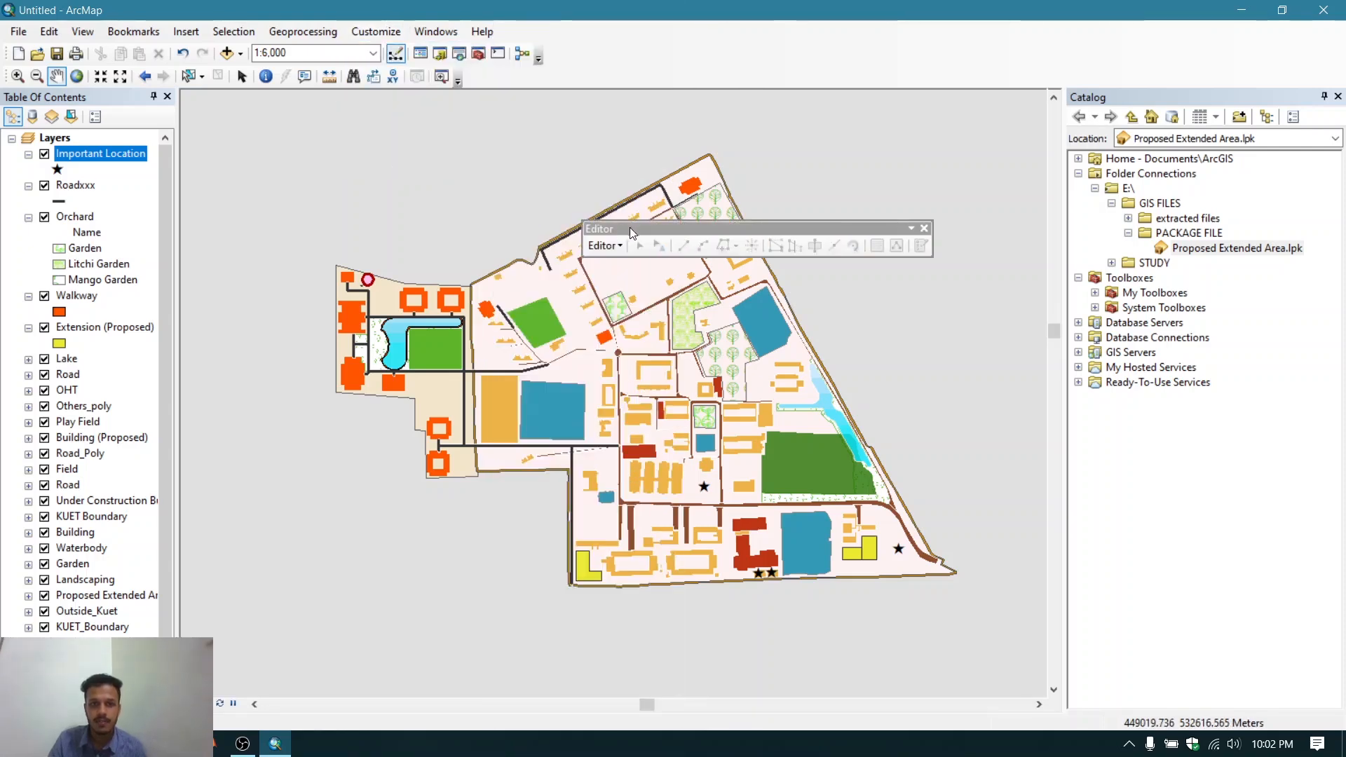
left_click_drag(629, 228, 530, 75)
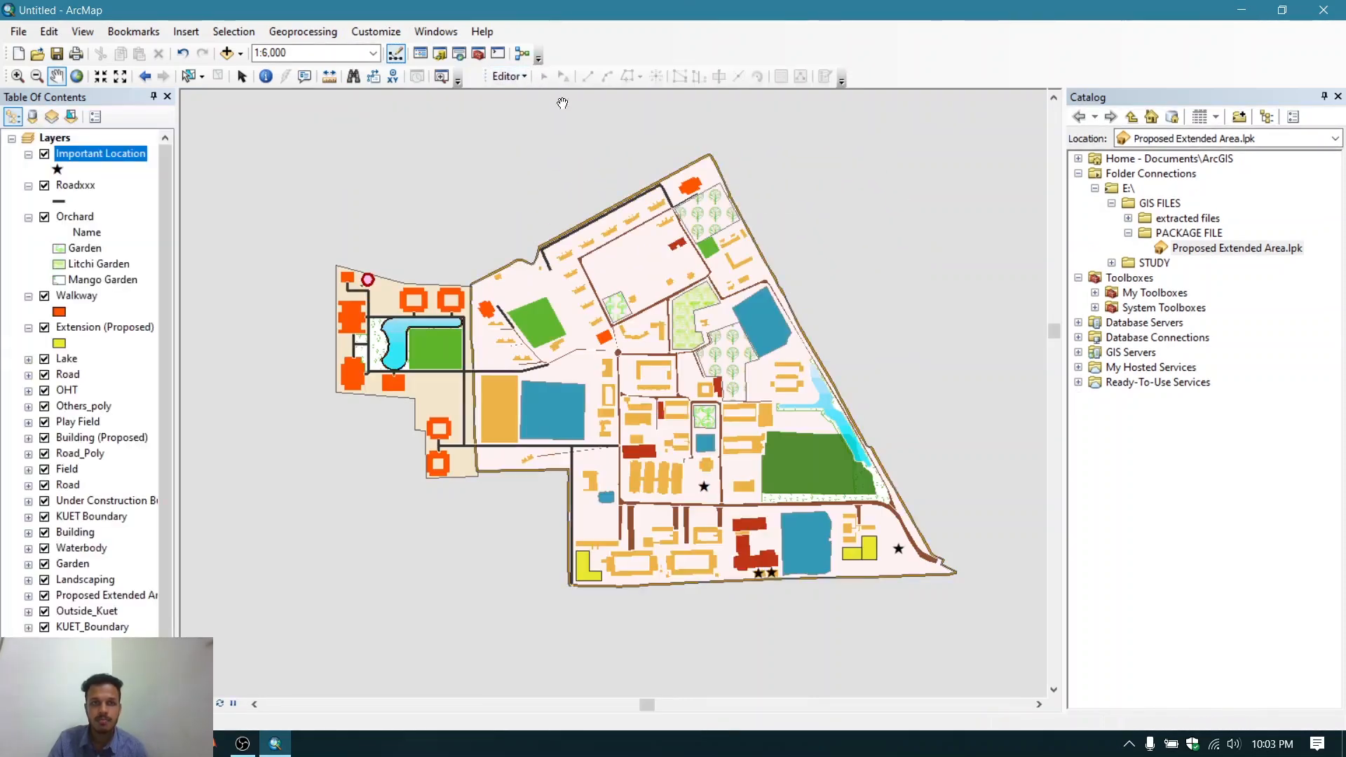
- Open the Draw toolbar and dock it in the toolbar area
left_click(375, 32)
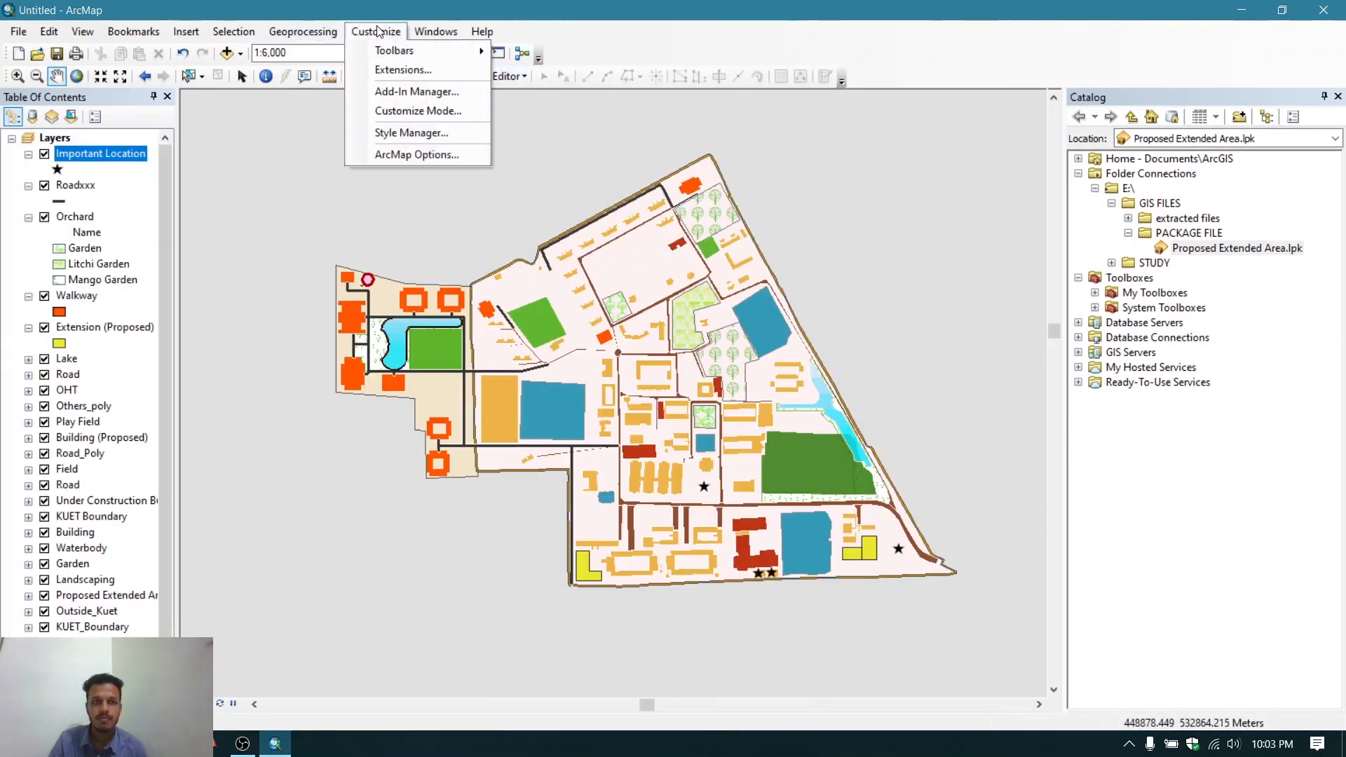
mouse_move(406, 50)
left_click(595, 286)
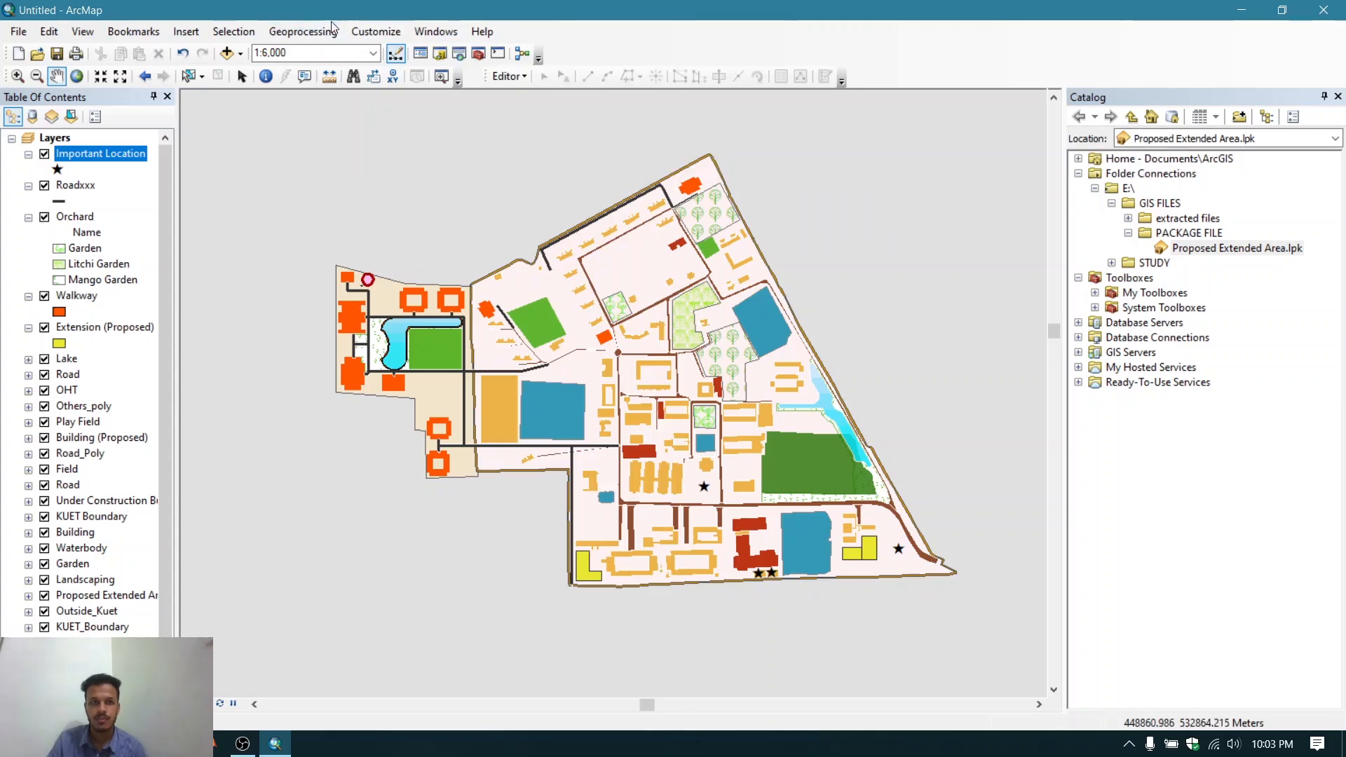
left_click(395, 35)
mouse_move(406, 50)
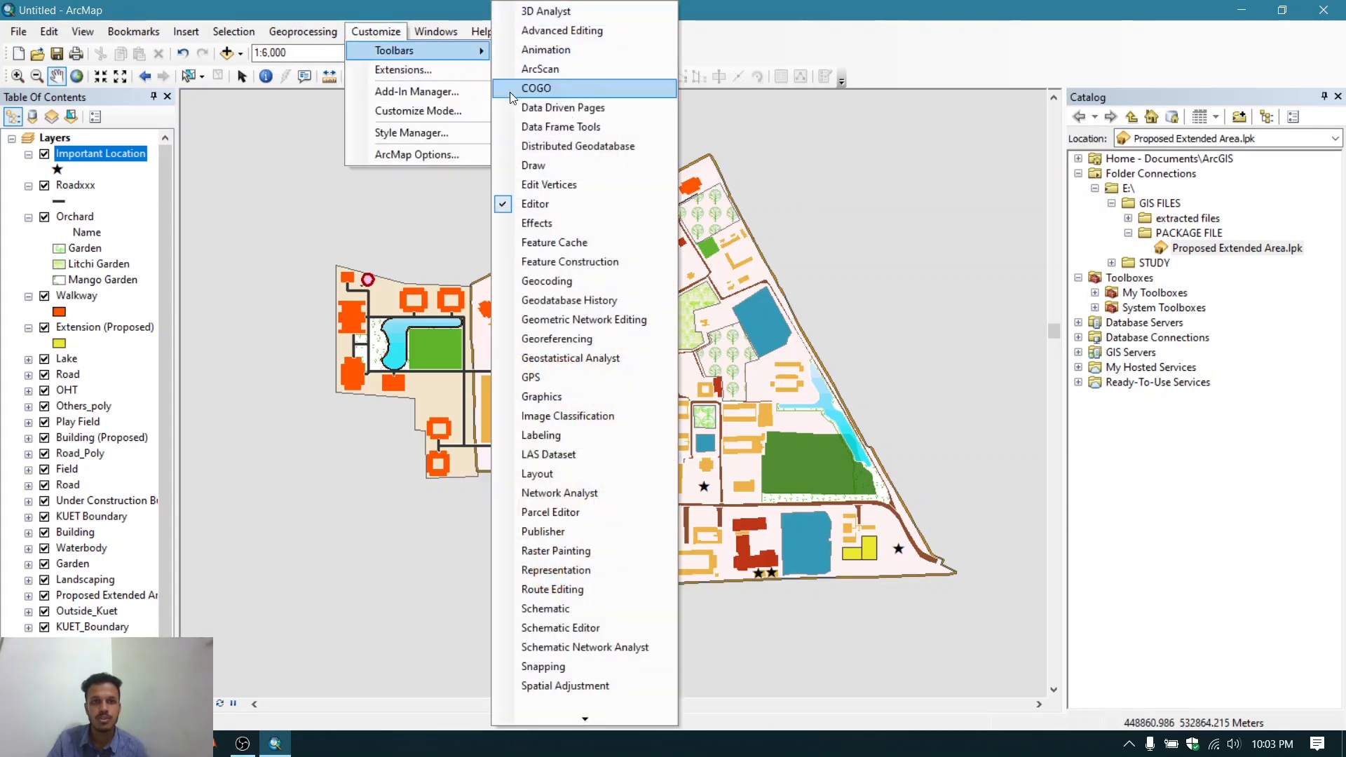
left_click(534, 166)
left_click_drag(585, 148, 569, 56)
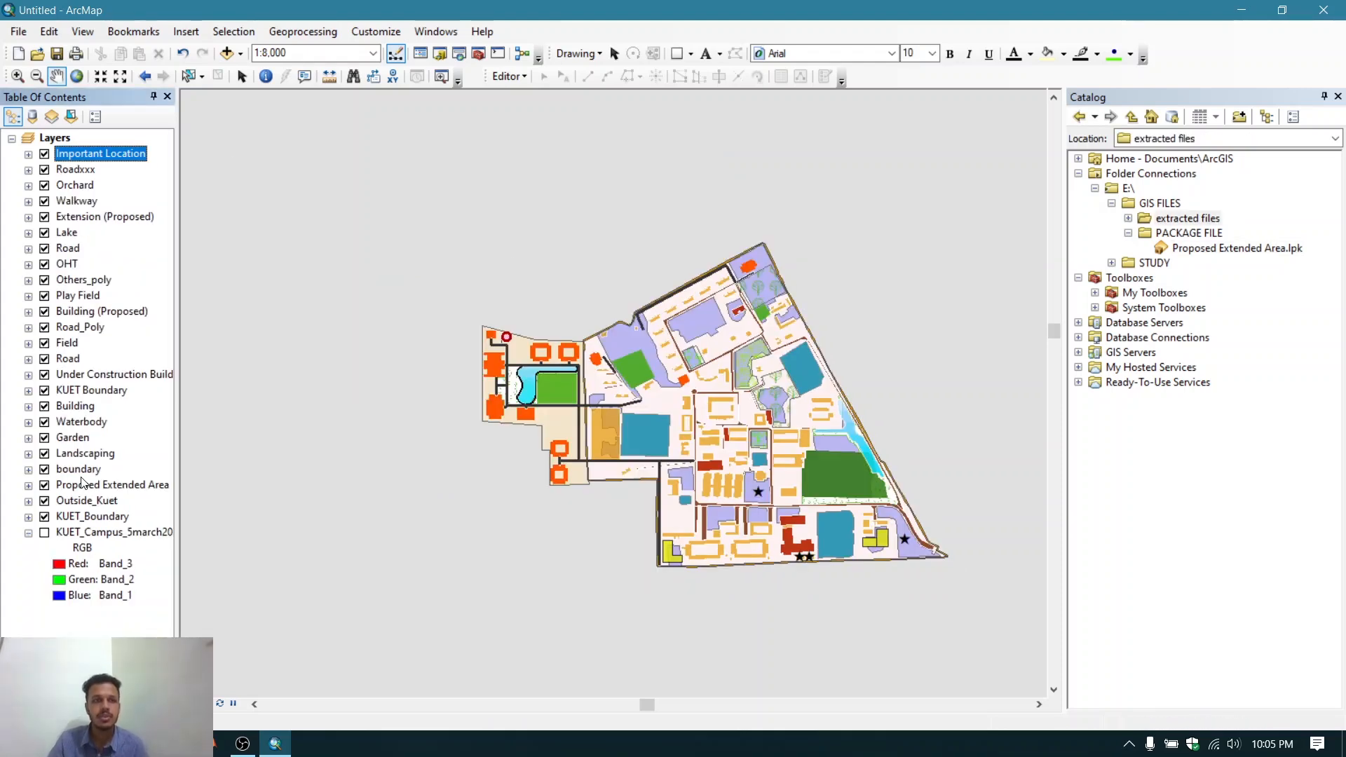
- Open the boundary layer's attribute table and scroll through its records
right_click(83, 474)
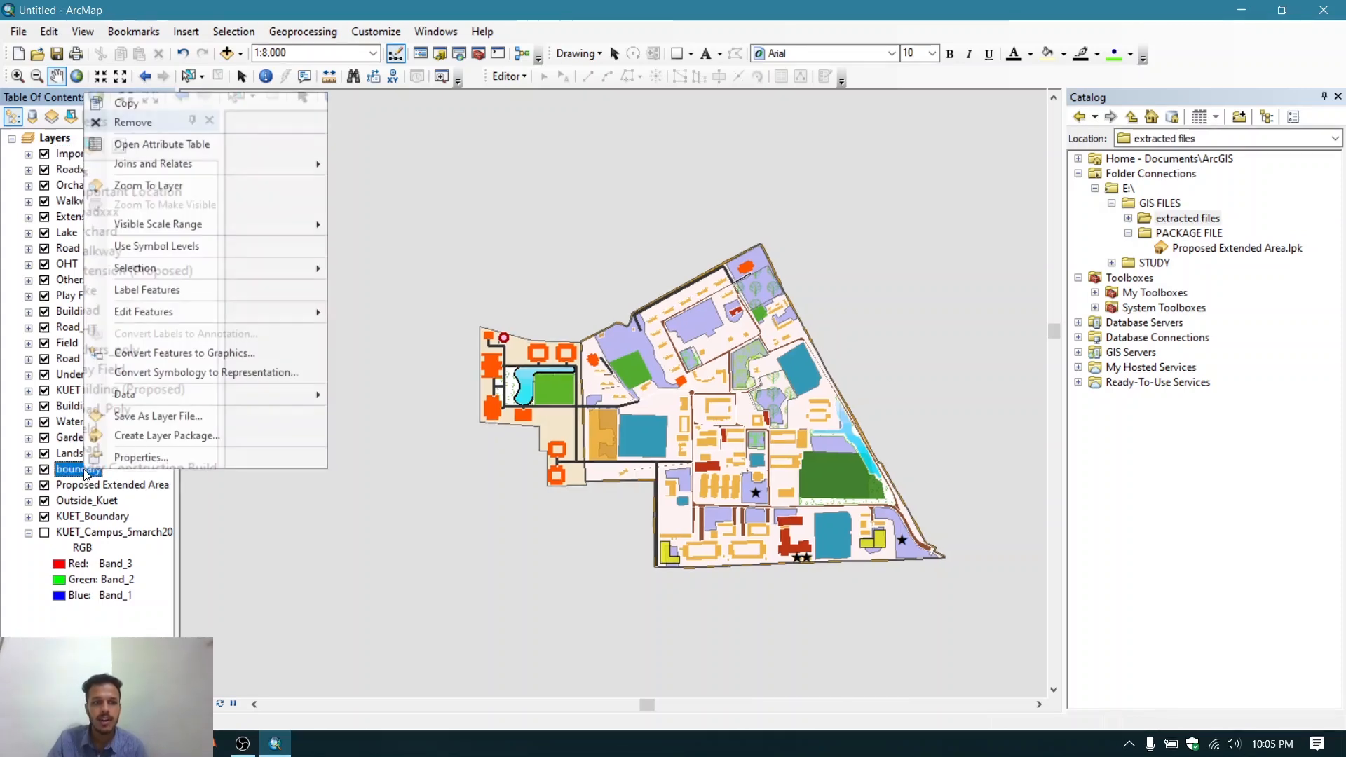
left_click(145, 145)
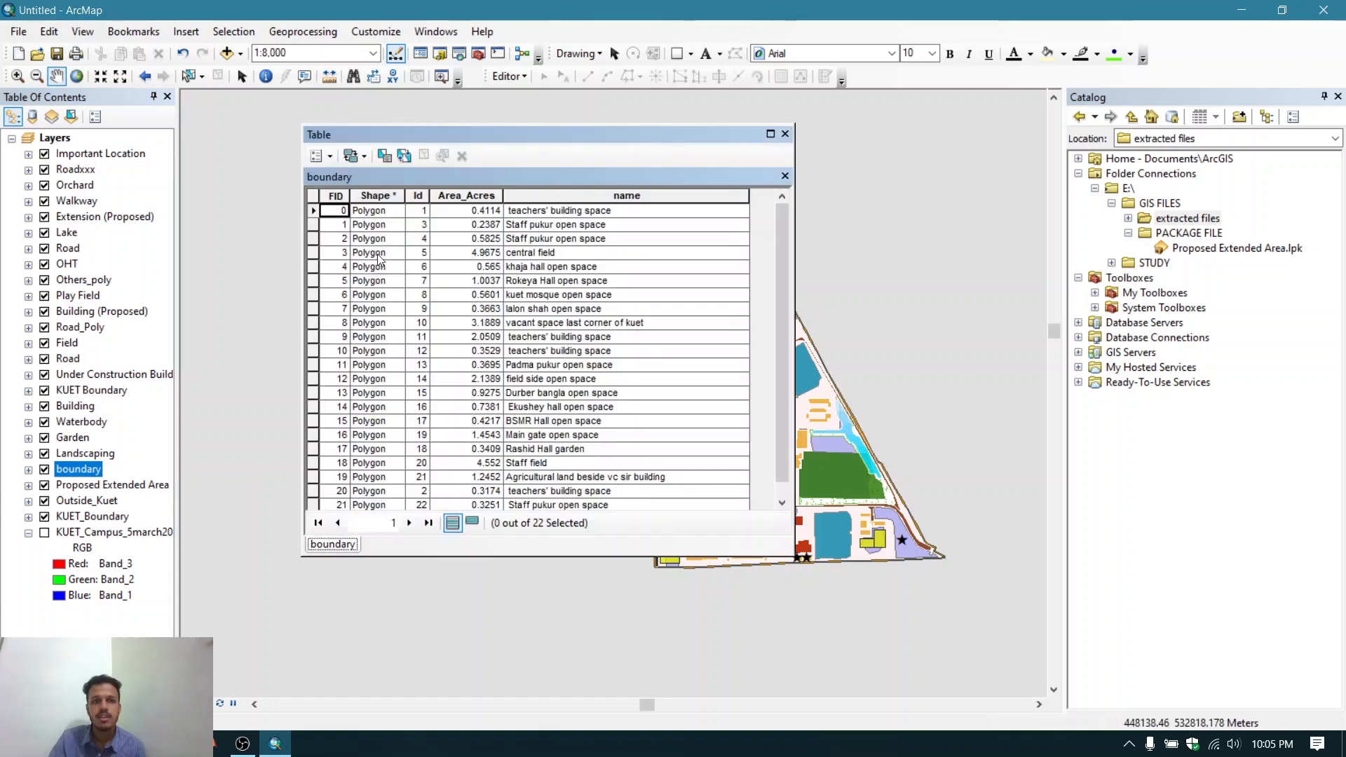
scroll(519, 284, "down", 1)
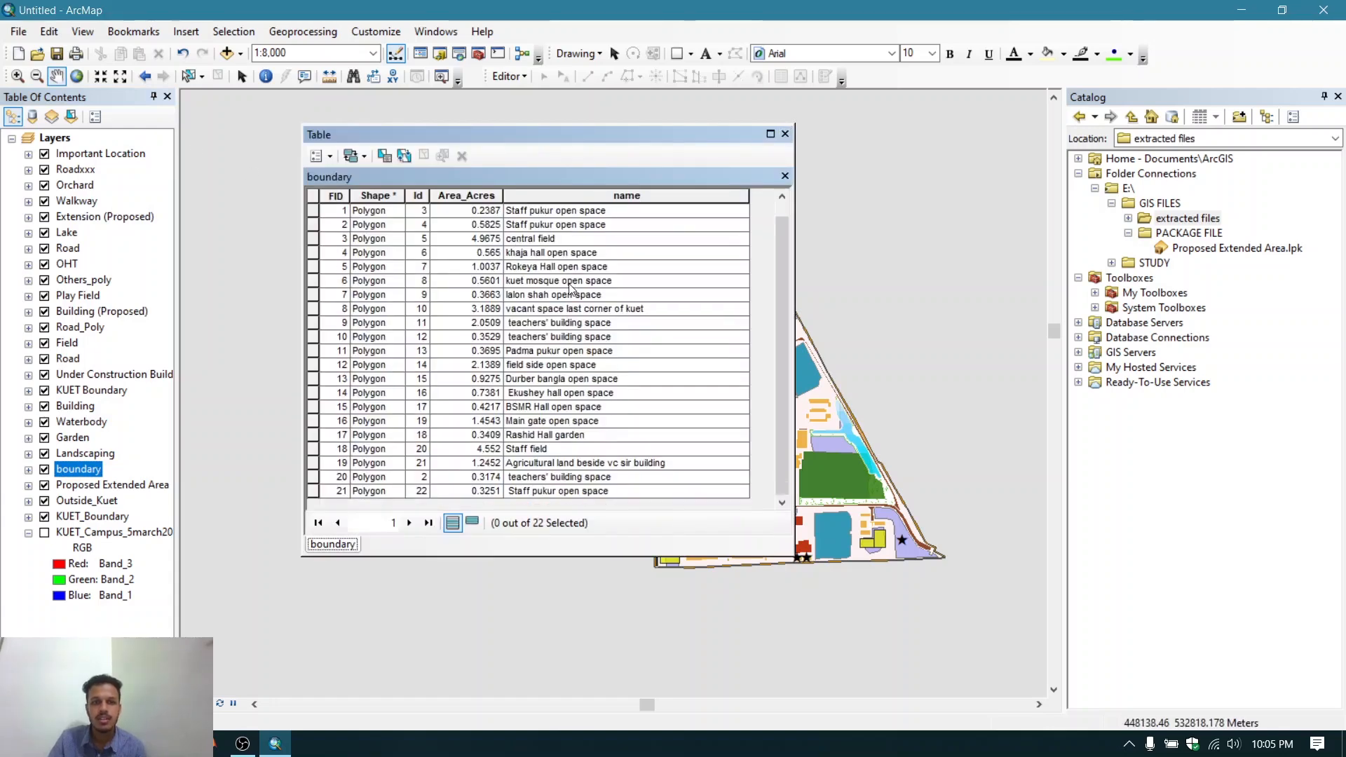
scroll(571, 289, "up", 1)
left_click(770, 133)
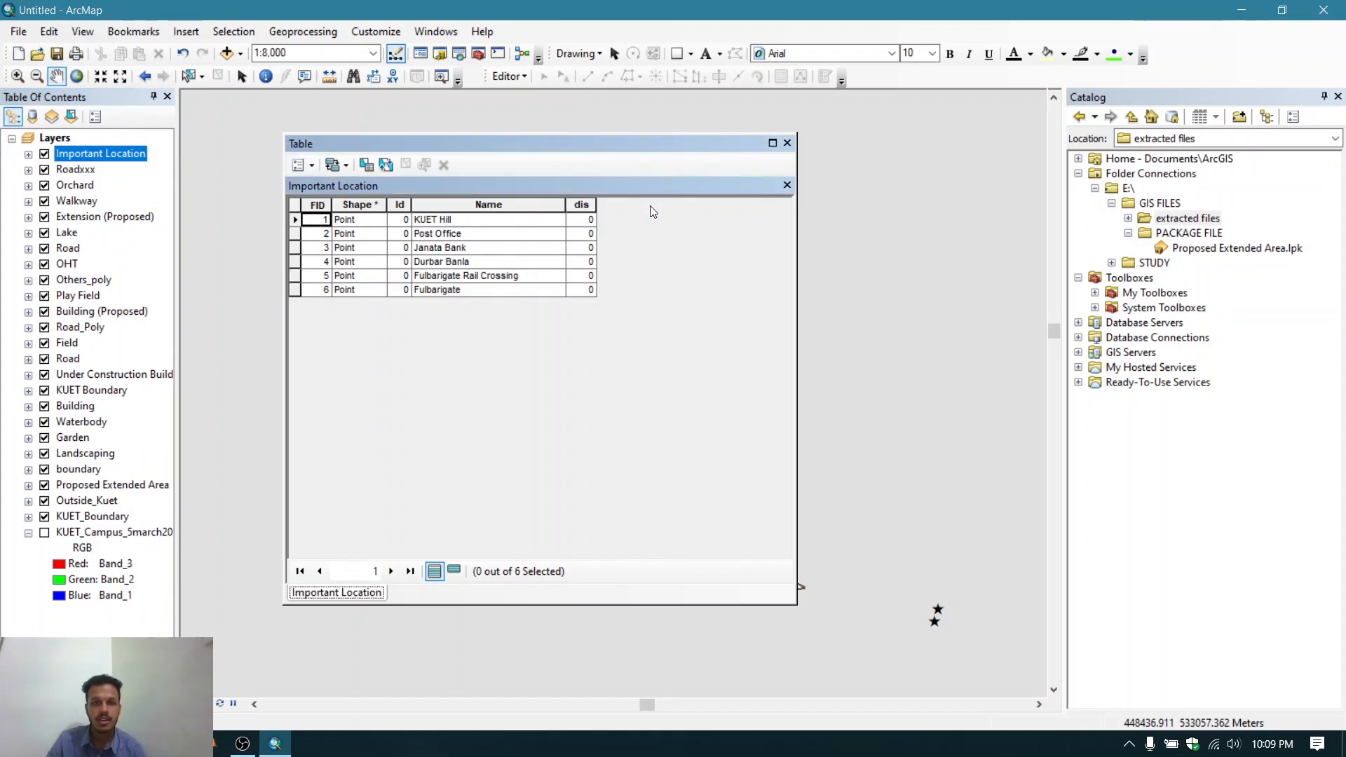
- Add a new Text field named "position" to the Important Location attribute table
left_click(312, 165)
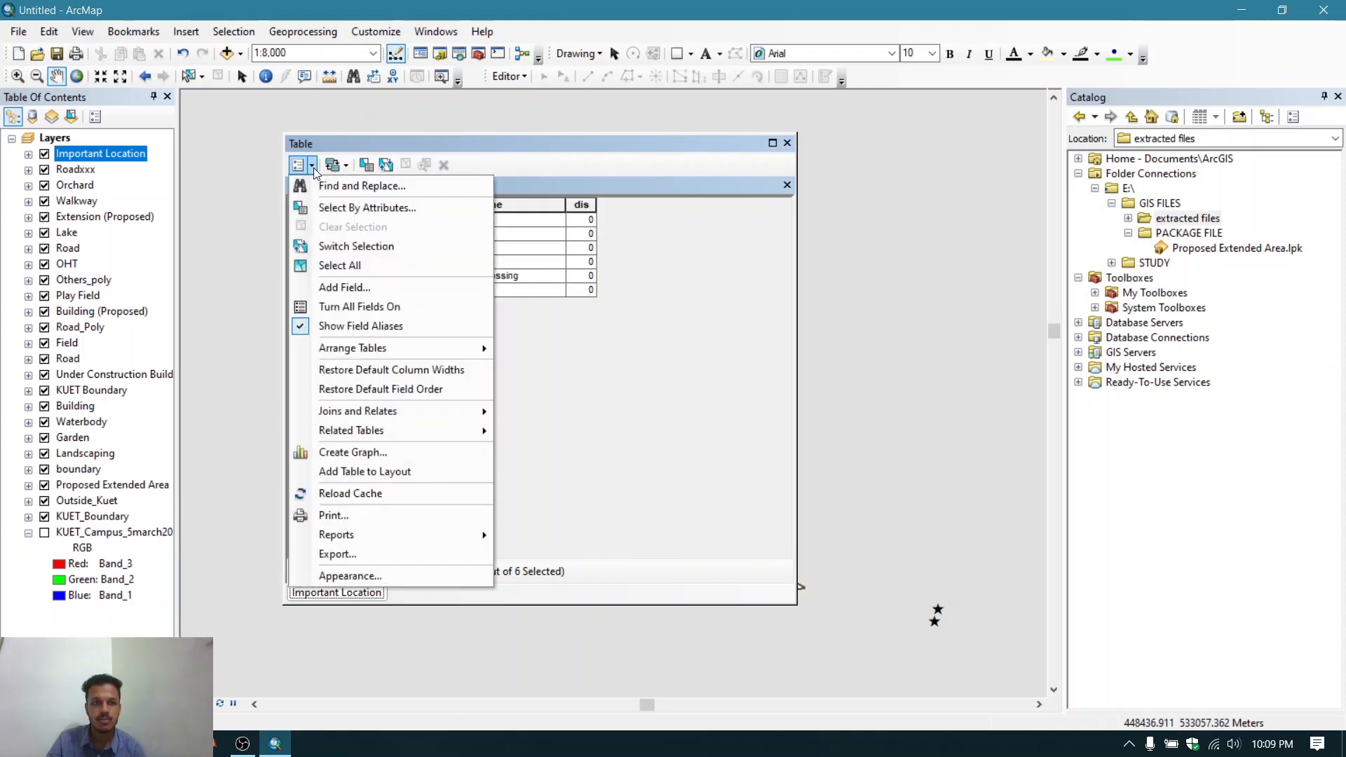
left_click(586, 166)
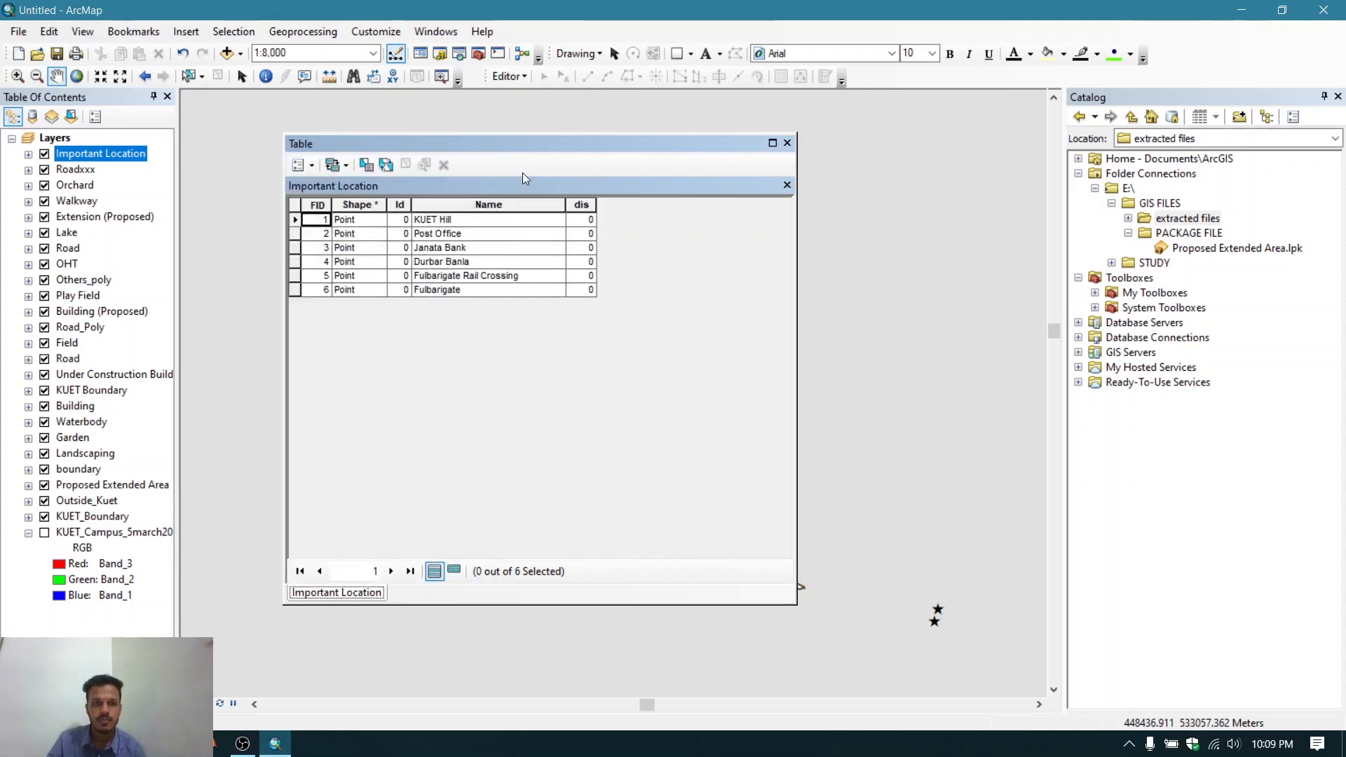
left_click(313, 164)
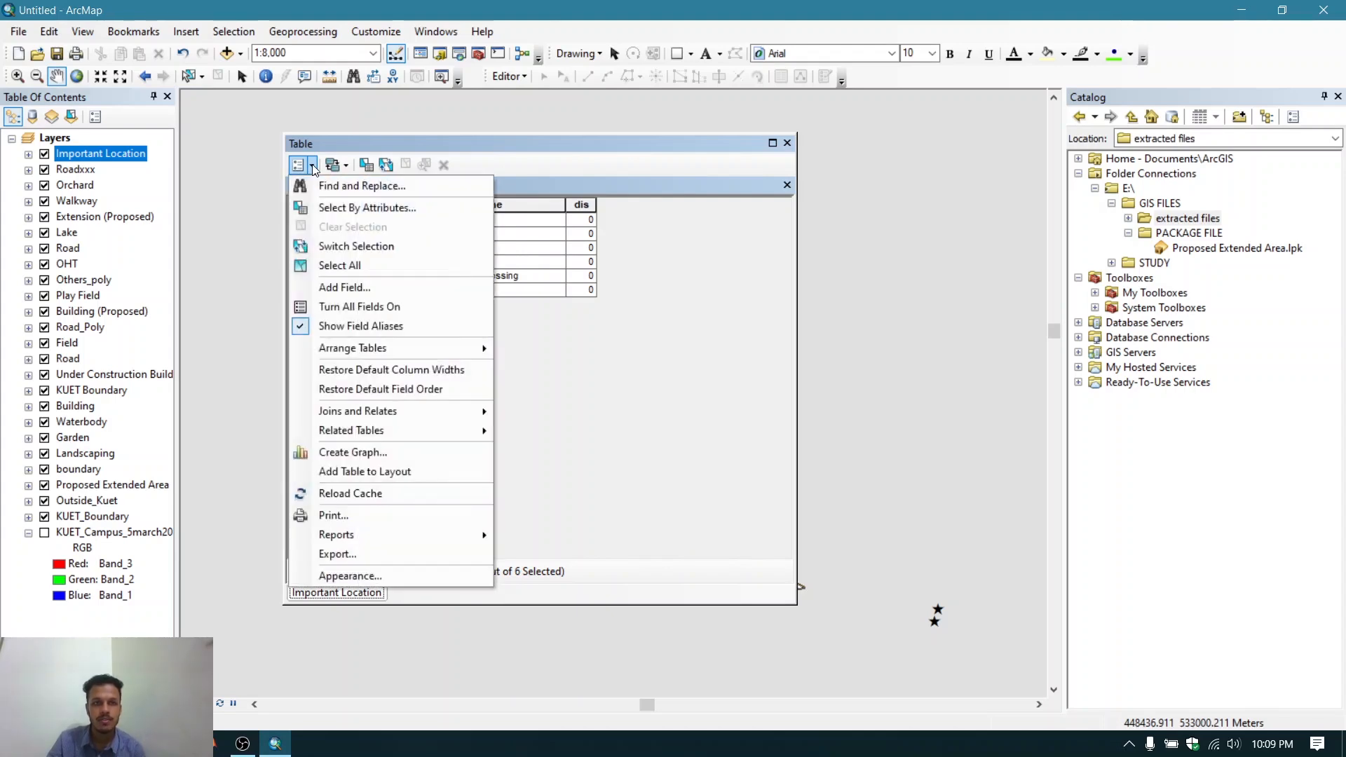
left_click(366, 289)
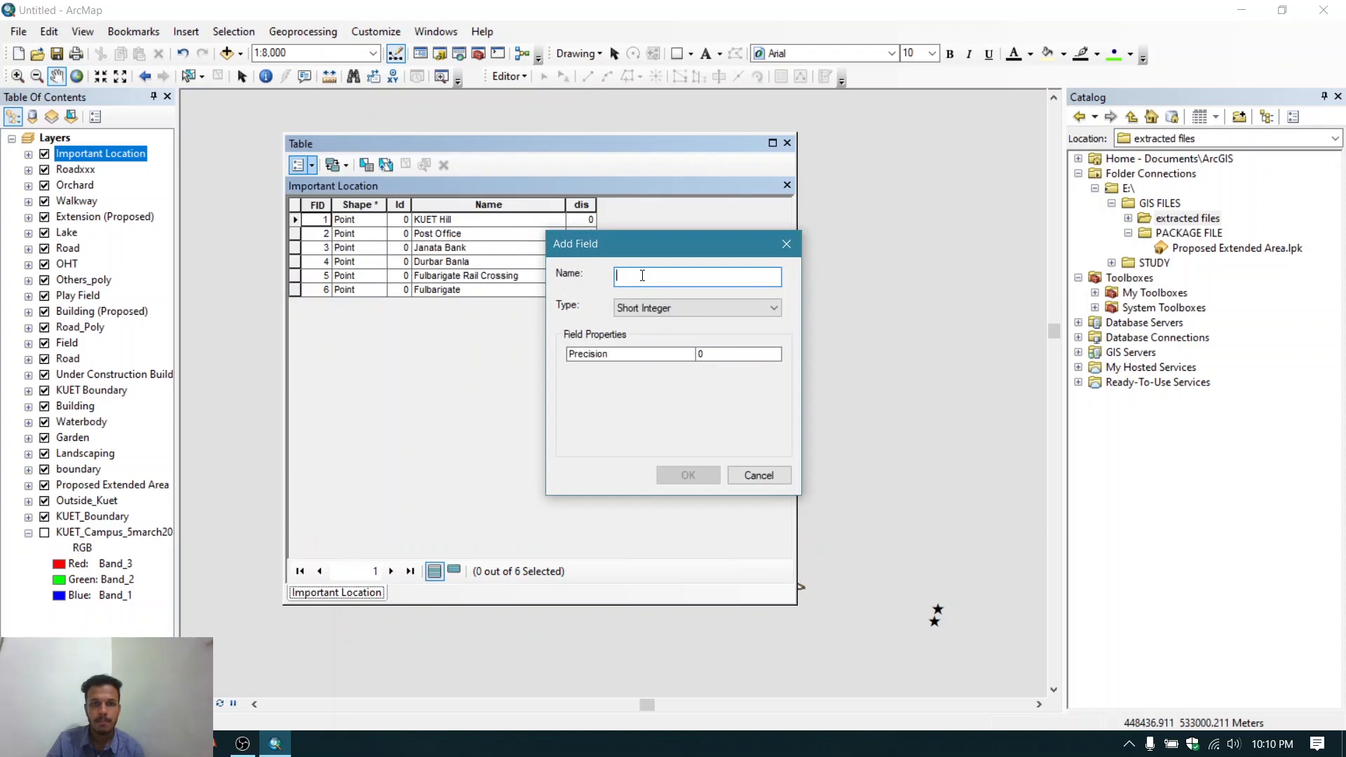
type("position")
left_click(661, 309)
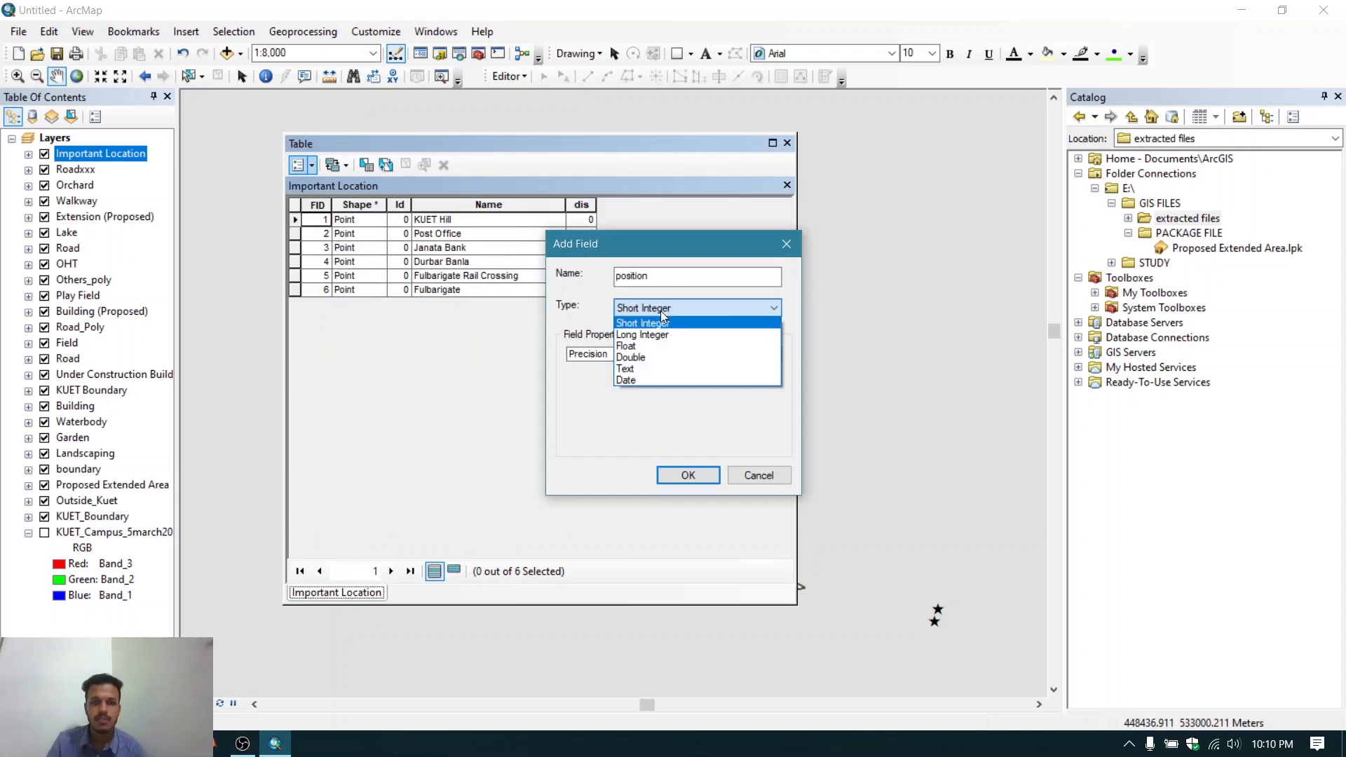
left_click(651, 373)
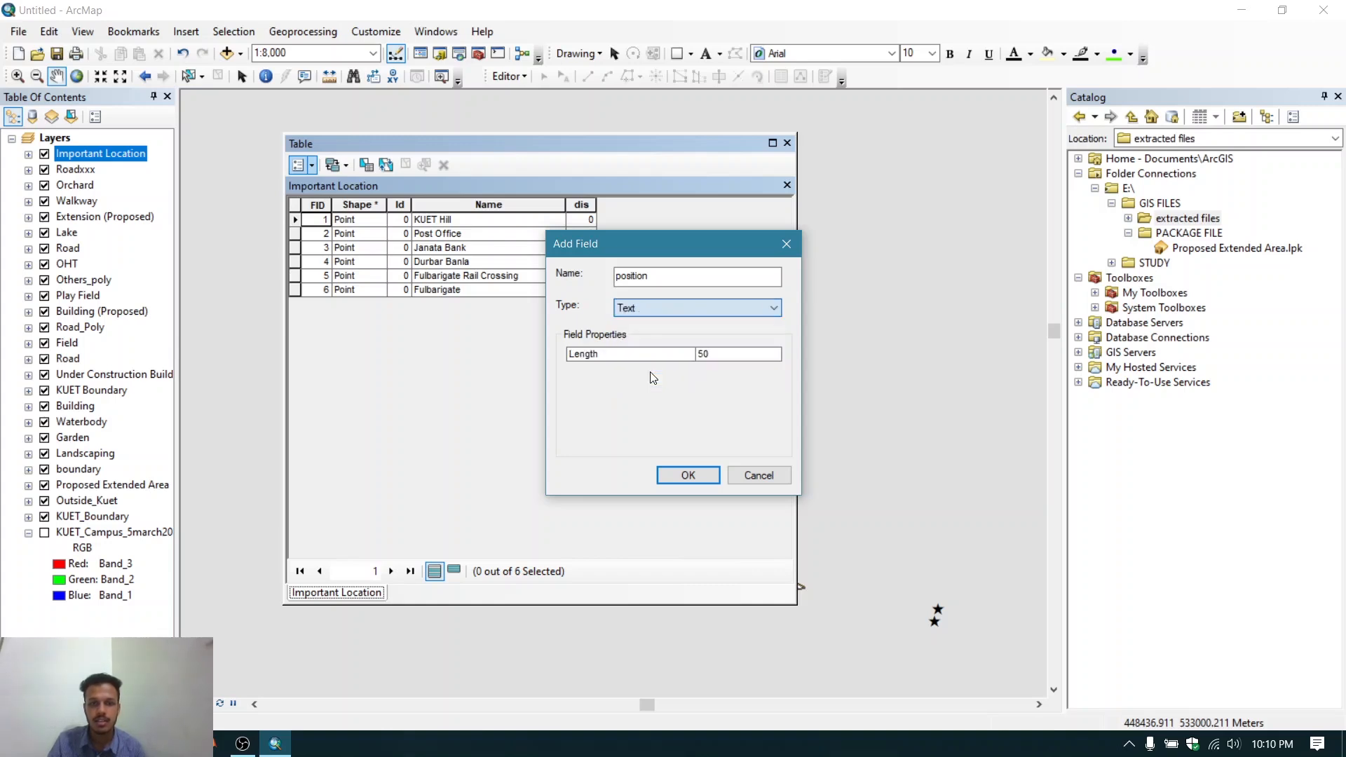
left_click(678, 478)
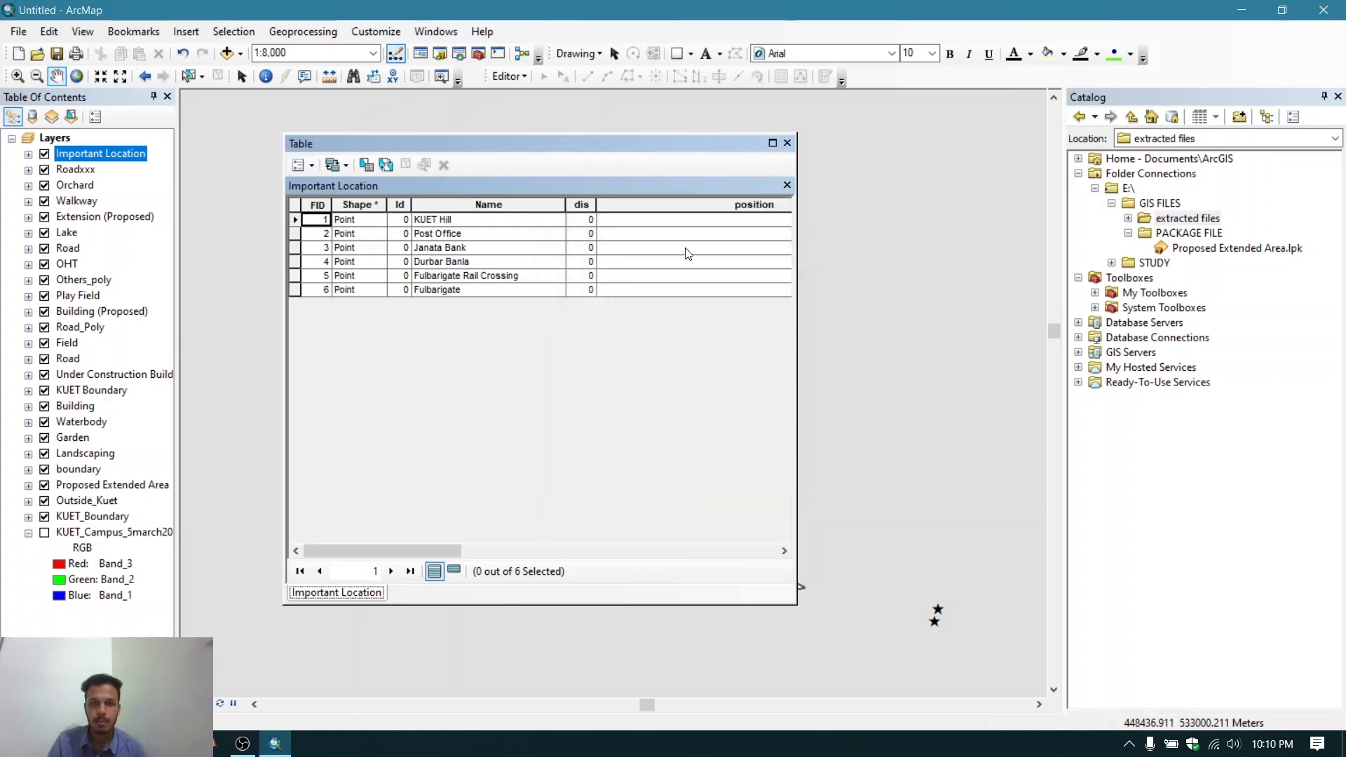
- Widen the table window and start an edit session on the Important Location layer
left_click(671, 221)
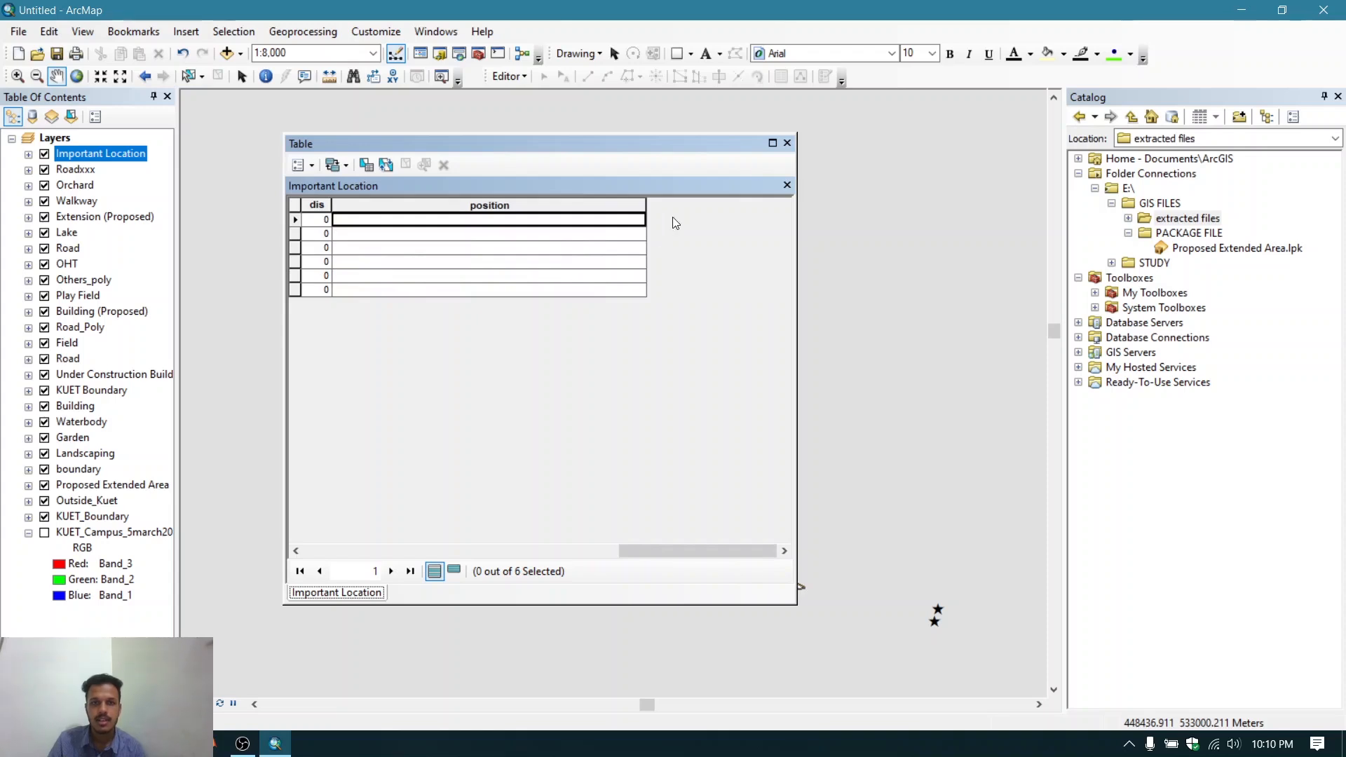
left_click_drag(795, 296, 951, 295)
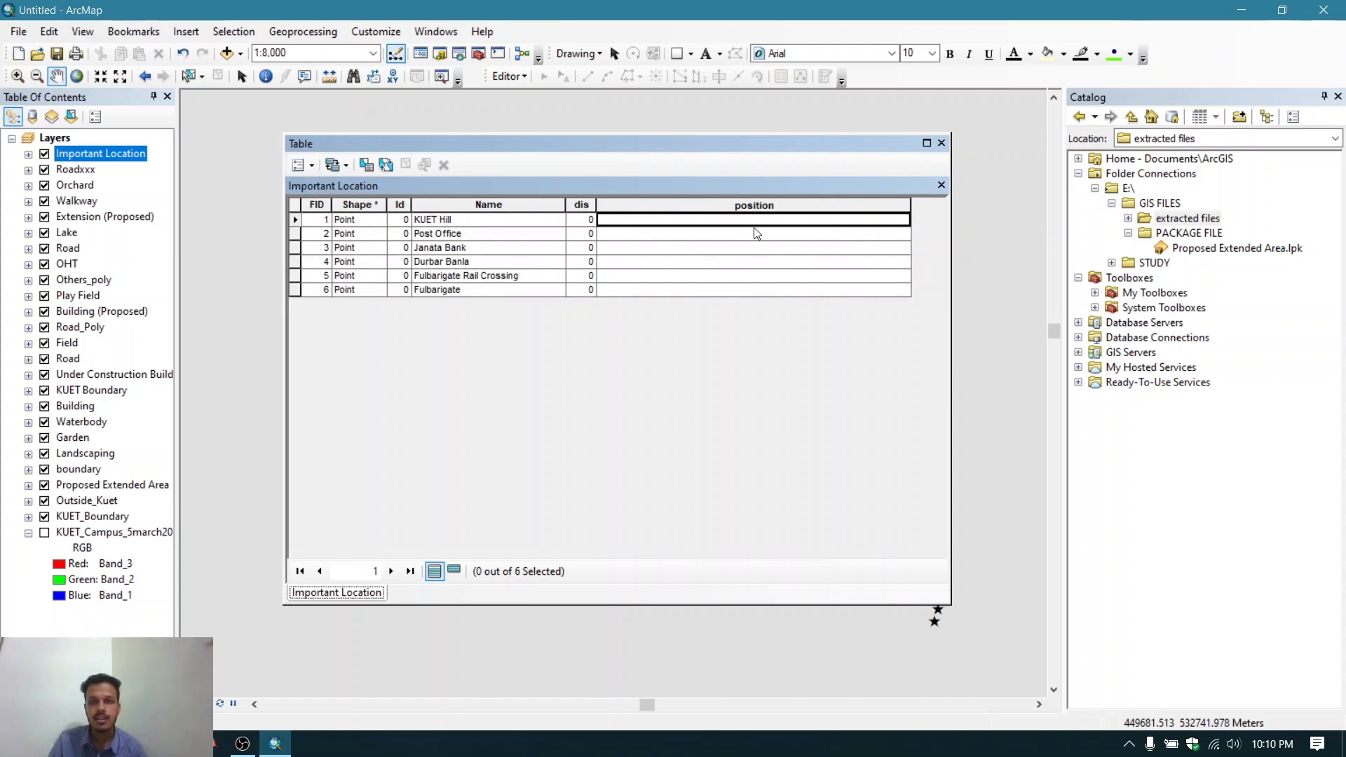
left_click(754, 231)
left_click(753, 249)
left_click(749, 263)
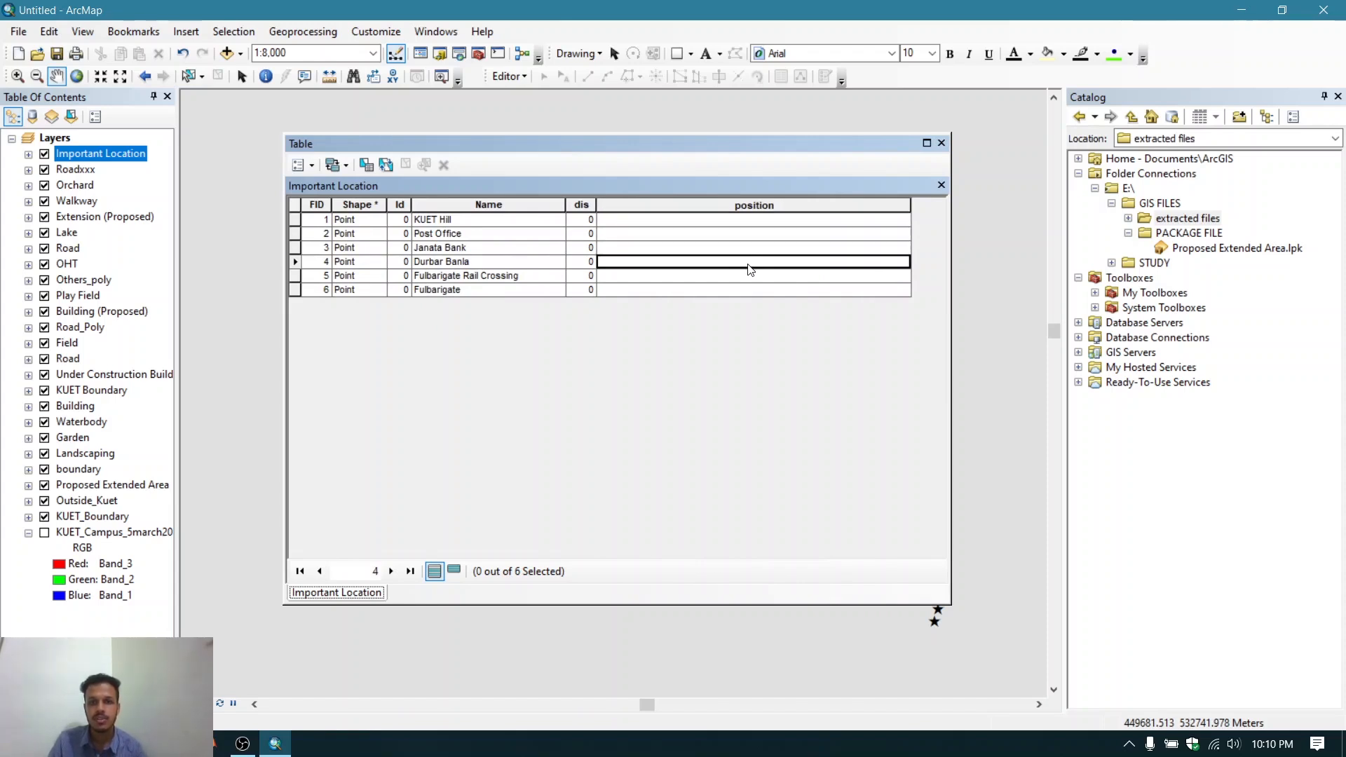
left_click(523, 77)
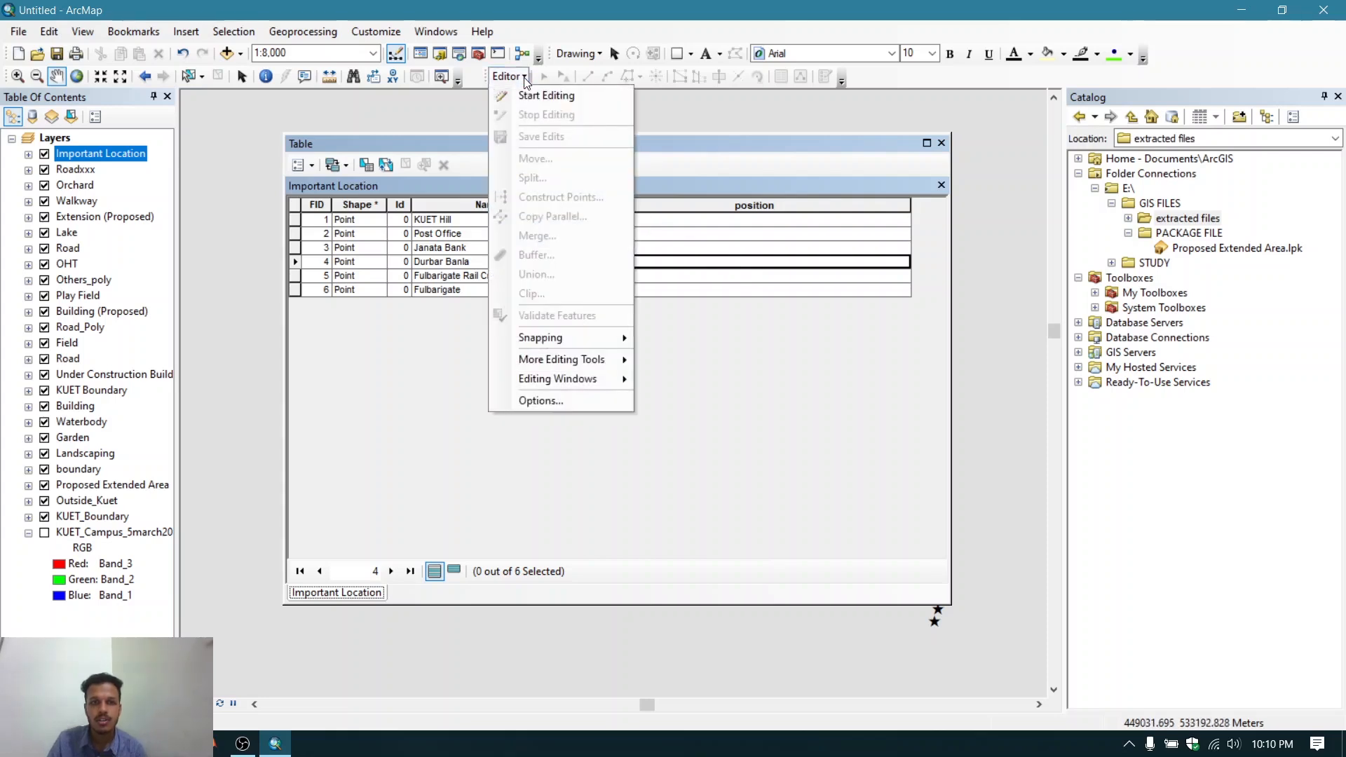
left_click(533, 96)
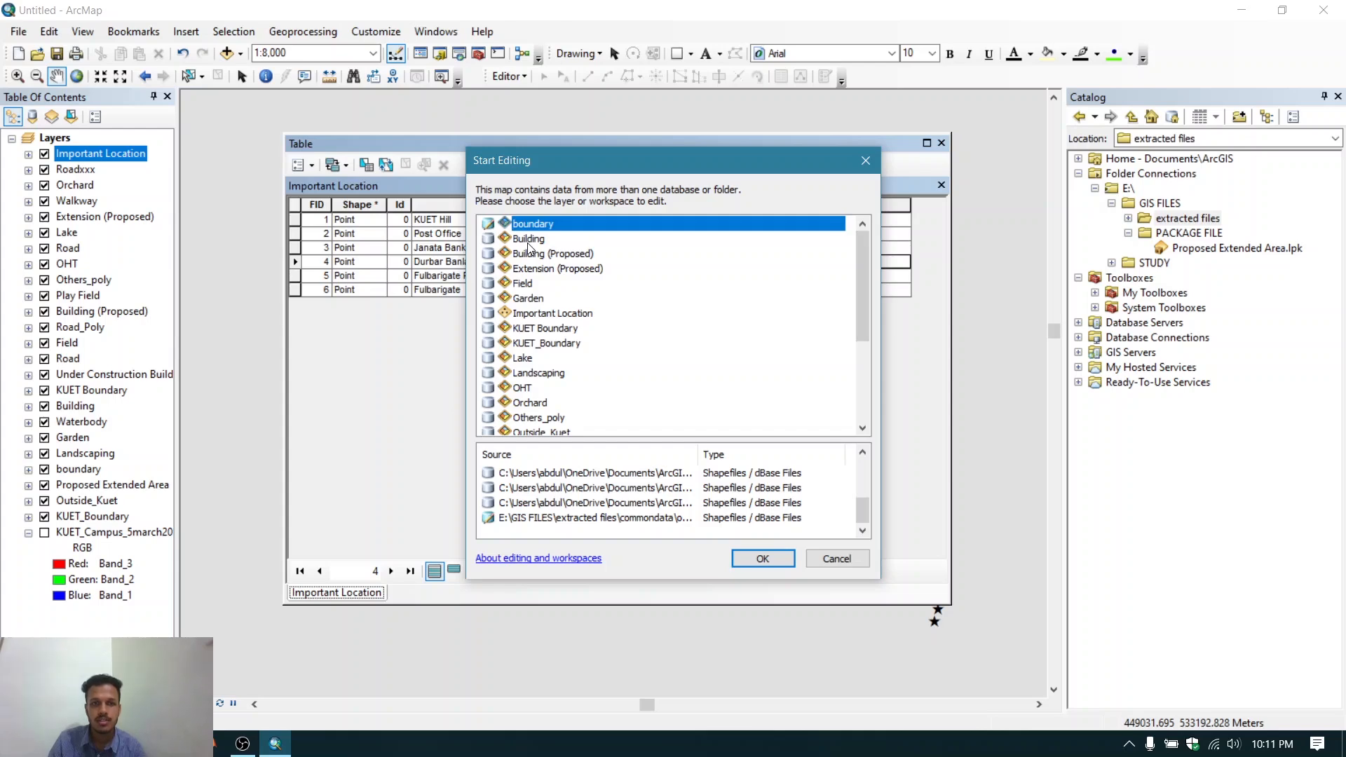
left_click(566, 314)
left_click(757, 558)
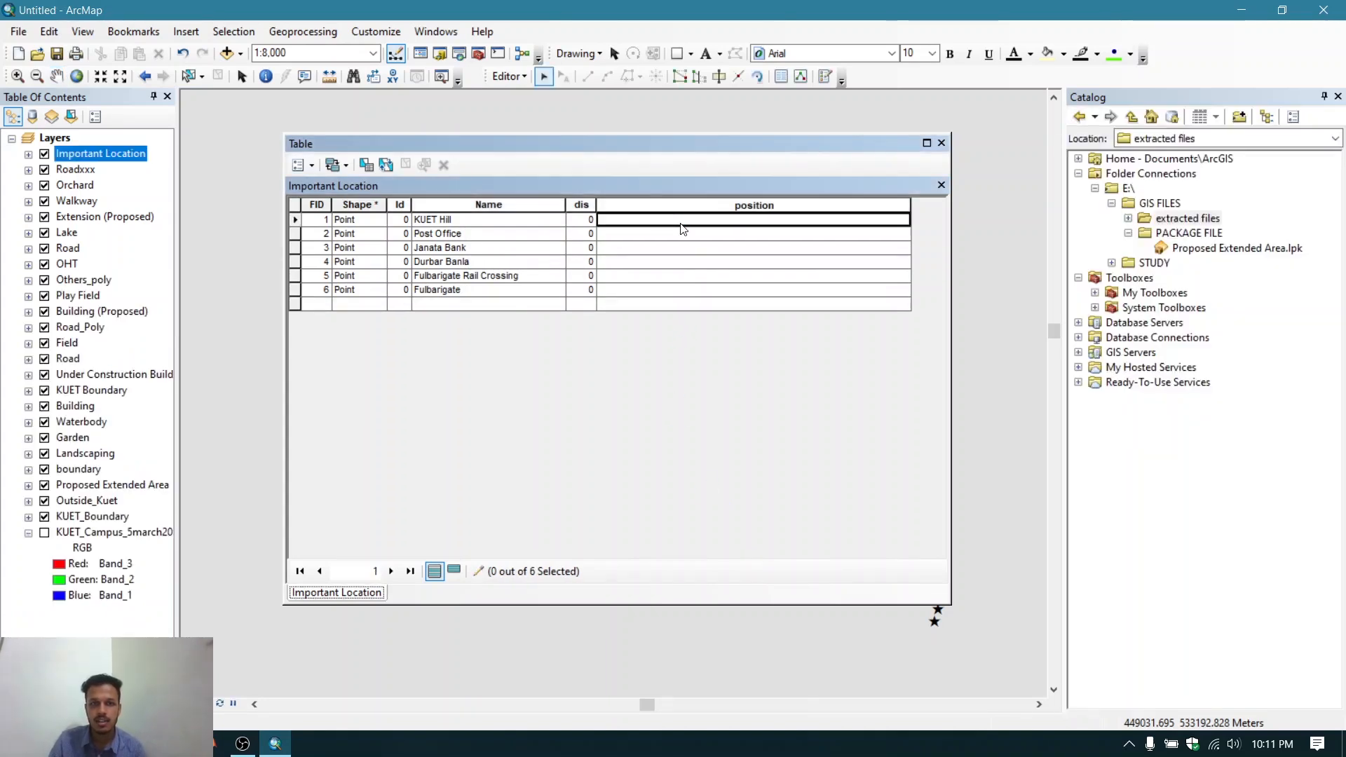
- Enter "inside", "outside" and "outside" as the position values of the first three records
type("out")
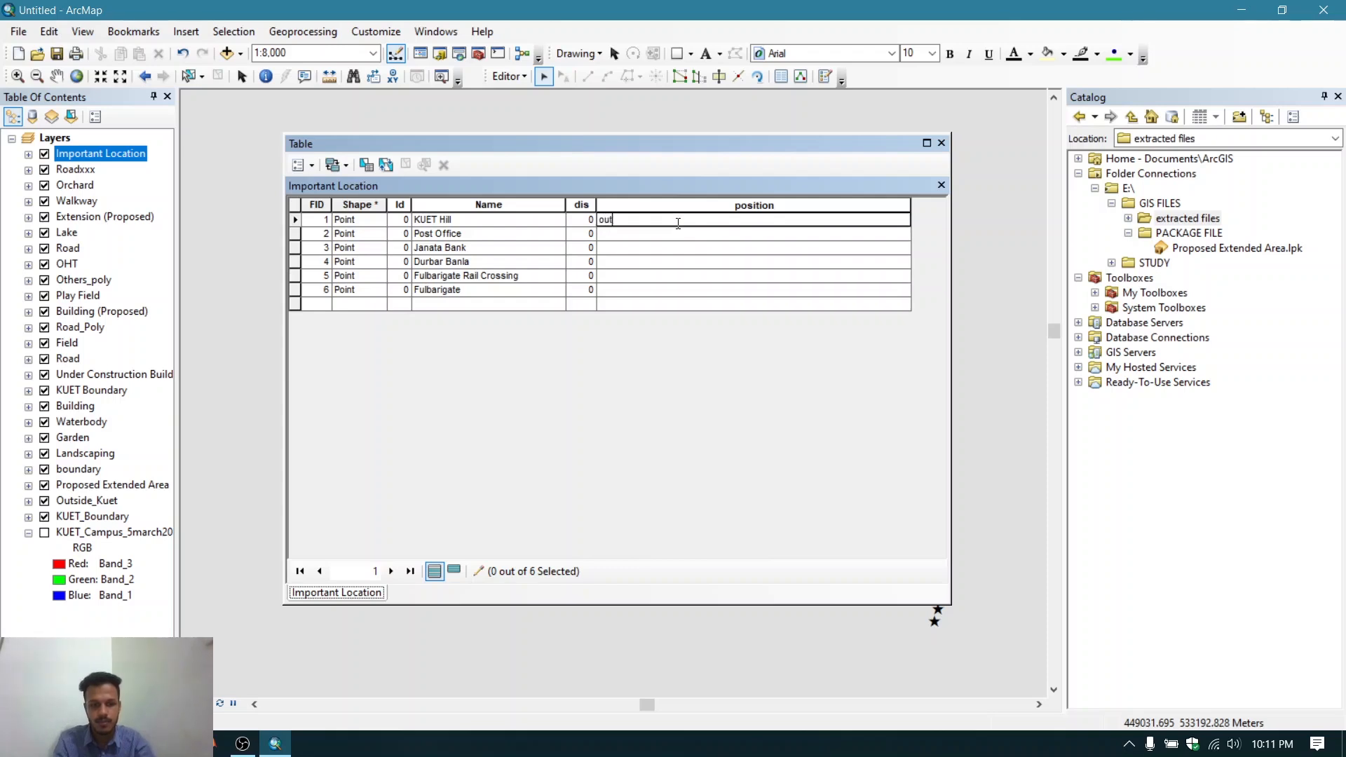
key("BackSpace")
key("Return")
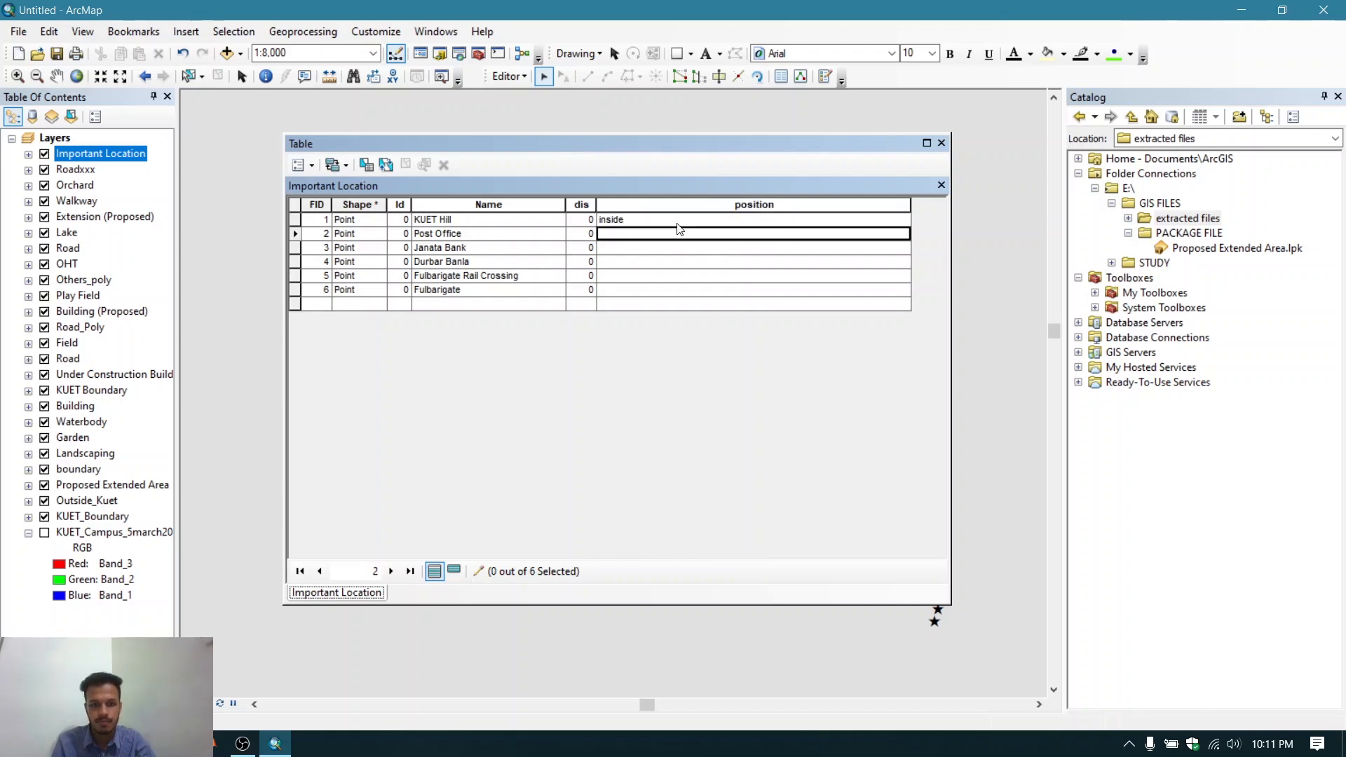
type("outsid")
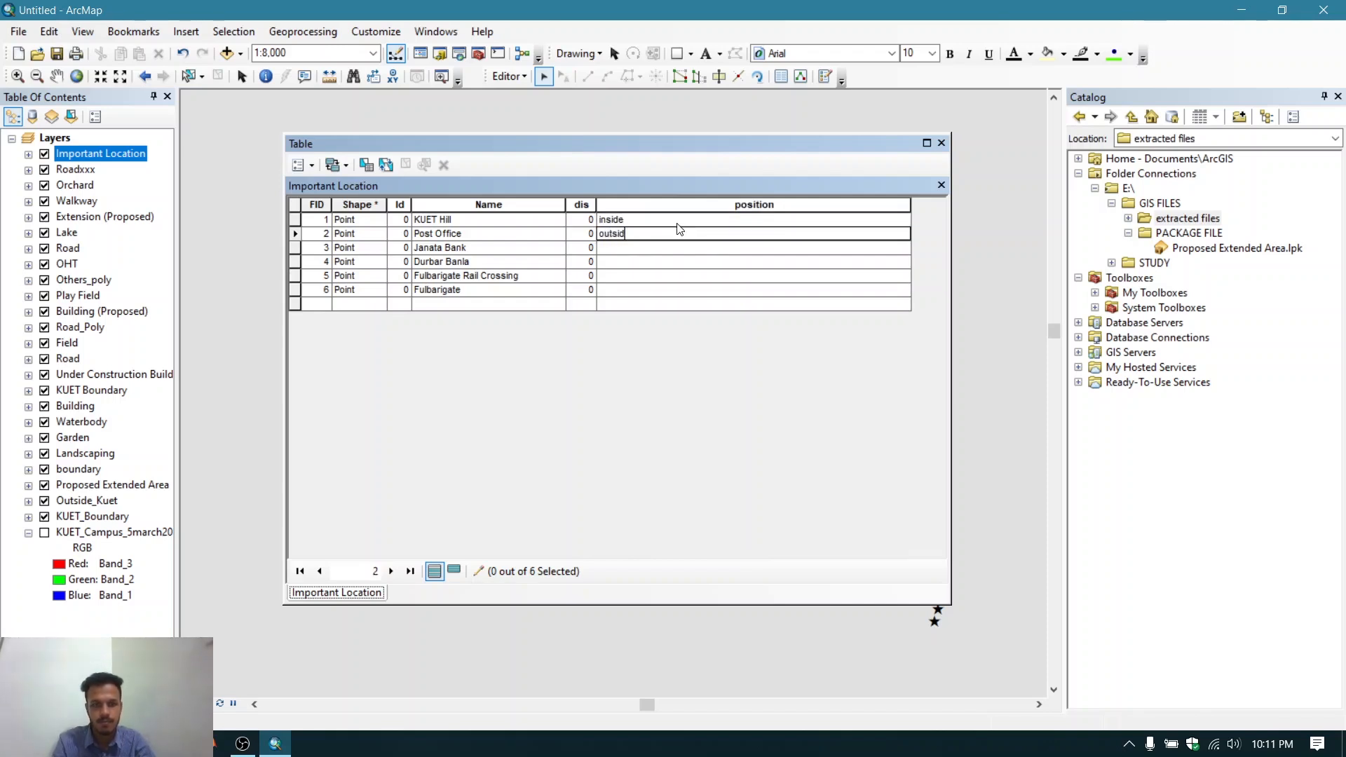
type("e")
key("Return")
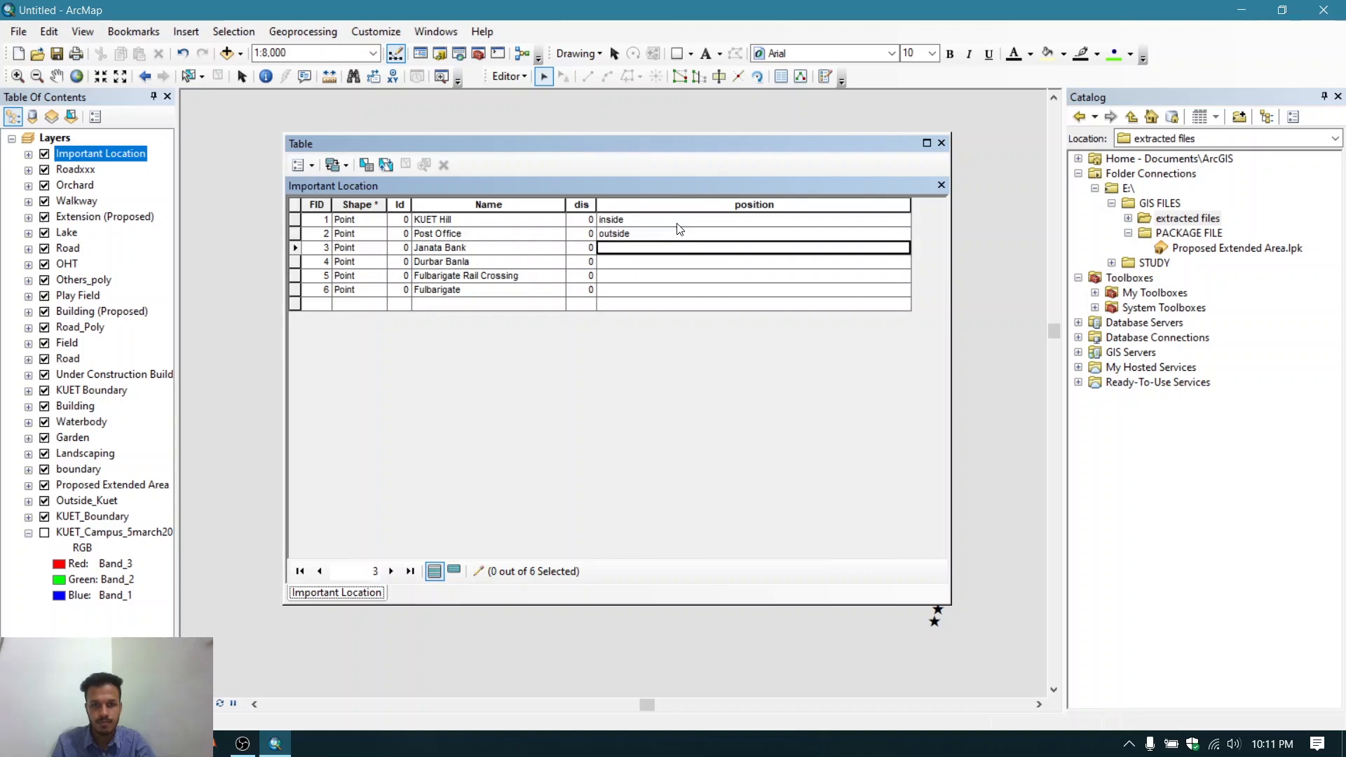
type("outsid")
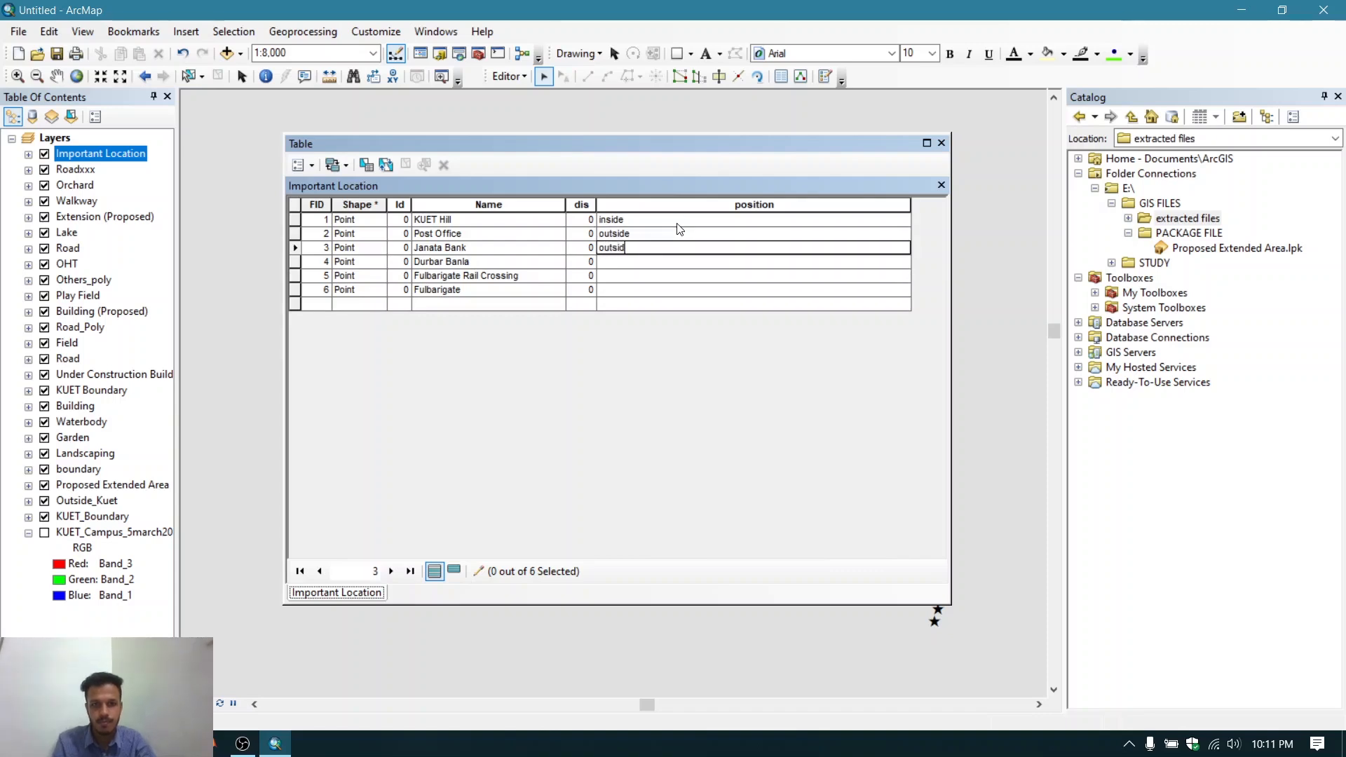
type("e")
key("Return")
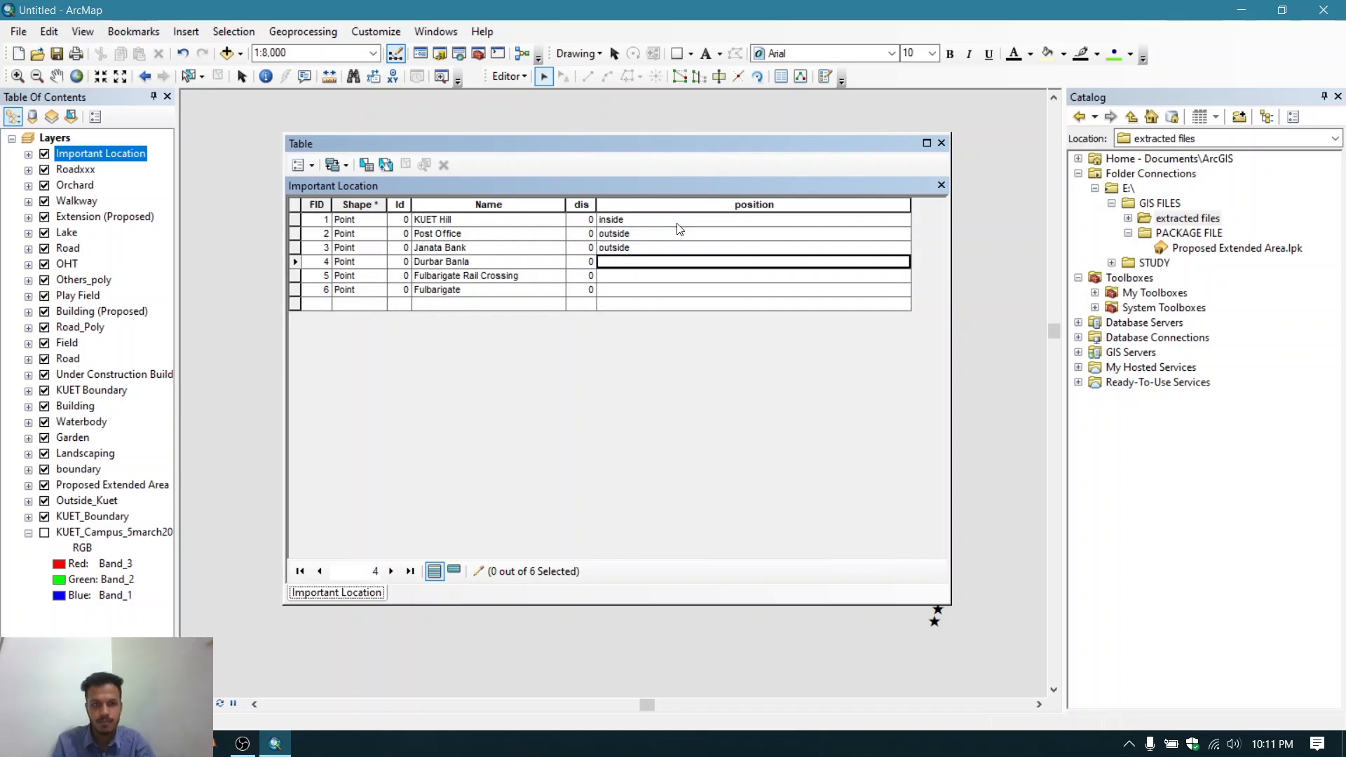
- Enter "inside", "outside" and "outside" as the position values of records 4 to 6
type("inside")
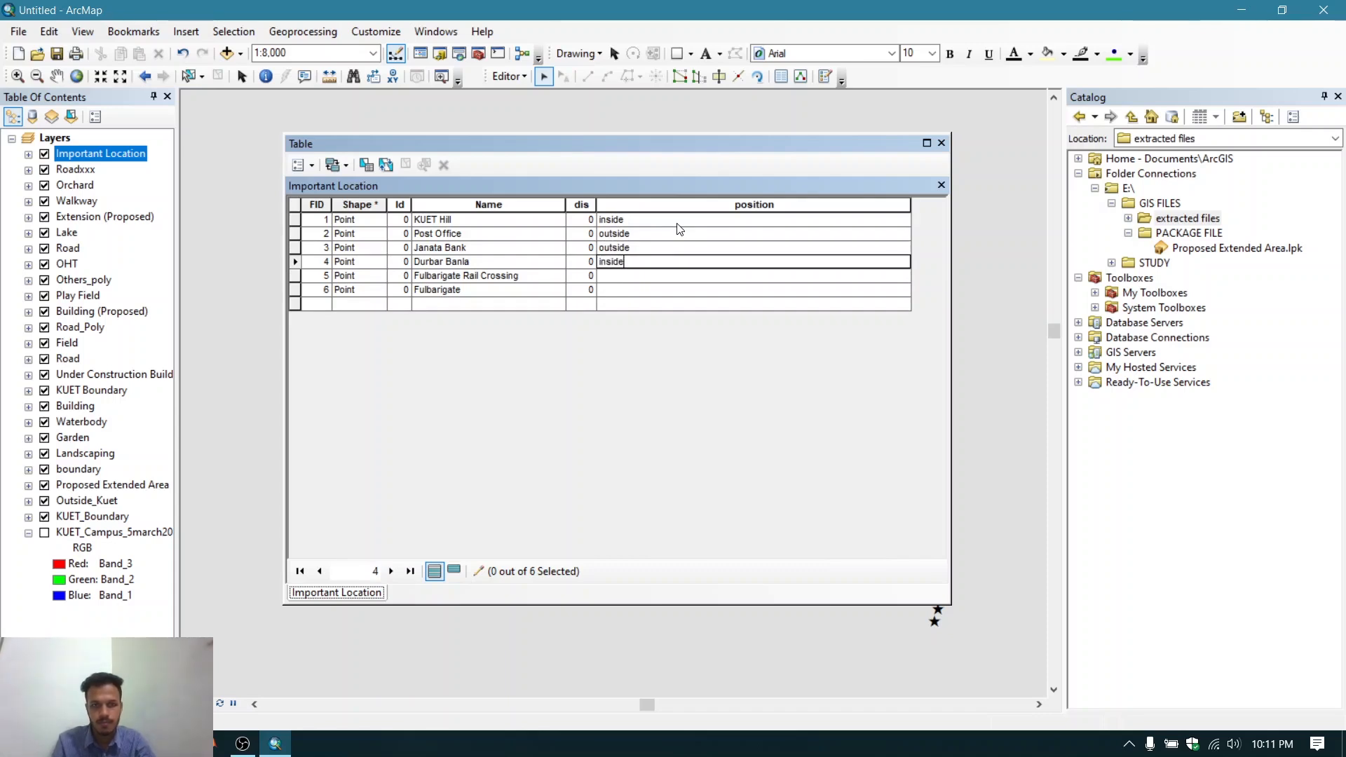
key("Return")
type("out")
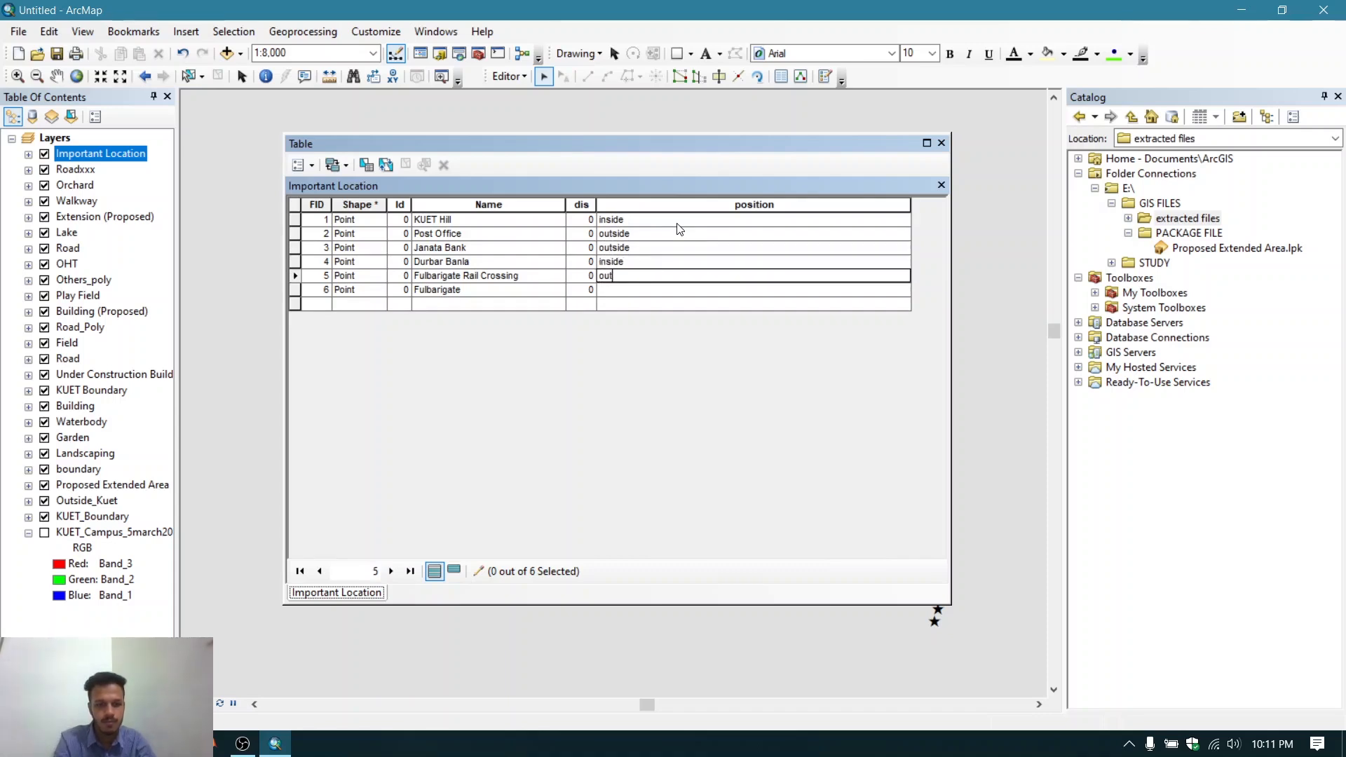
type("side")
key("Return")
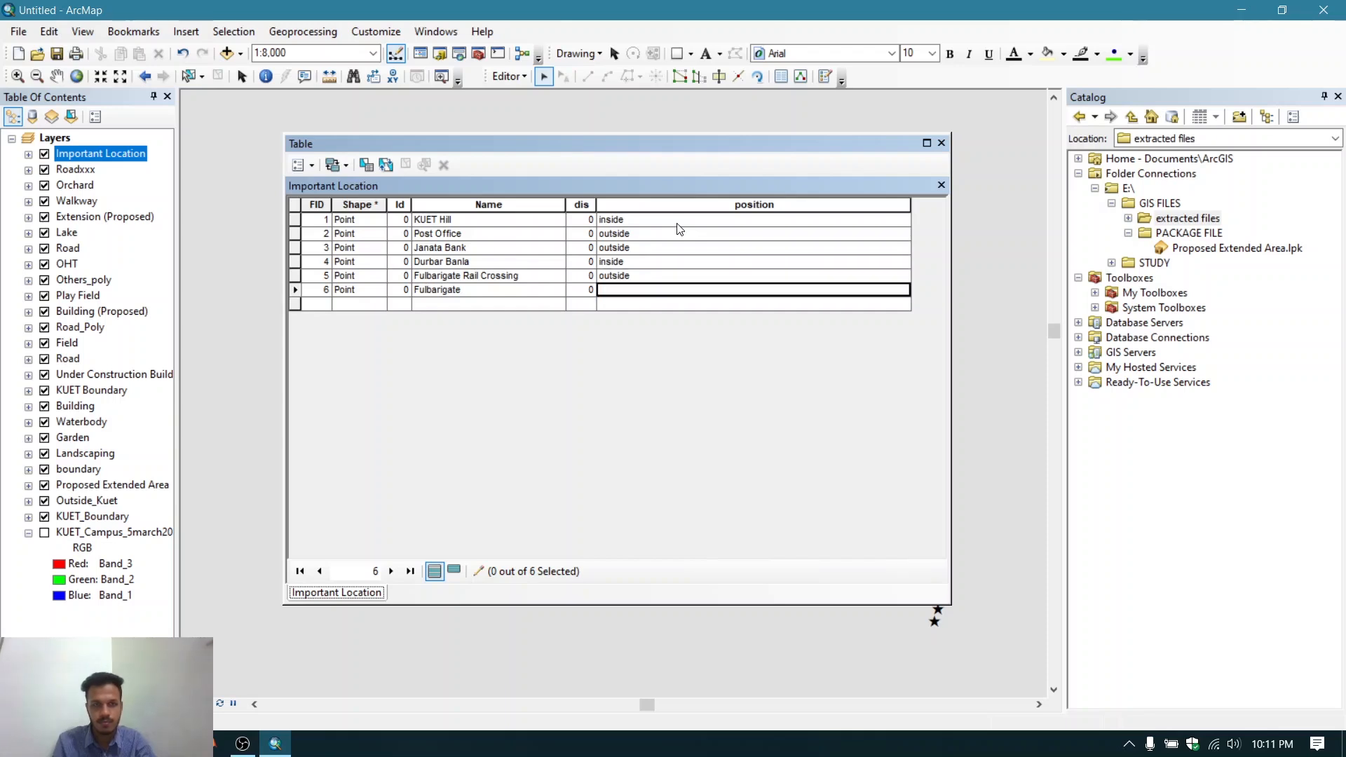
type("outs")
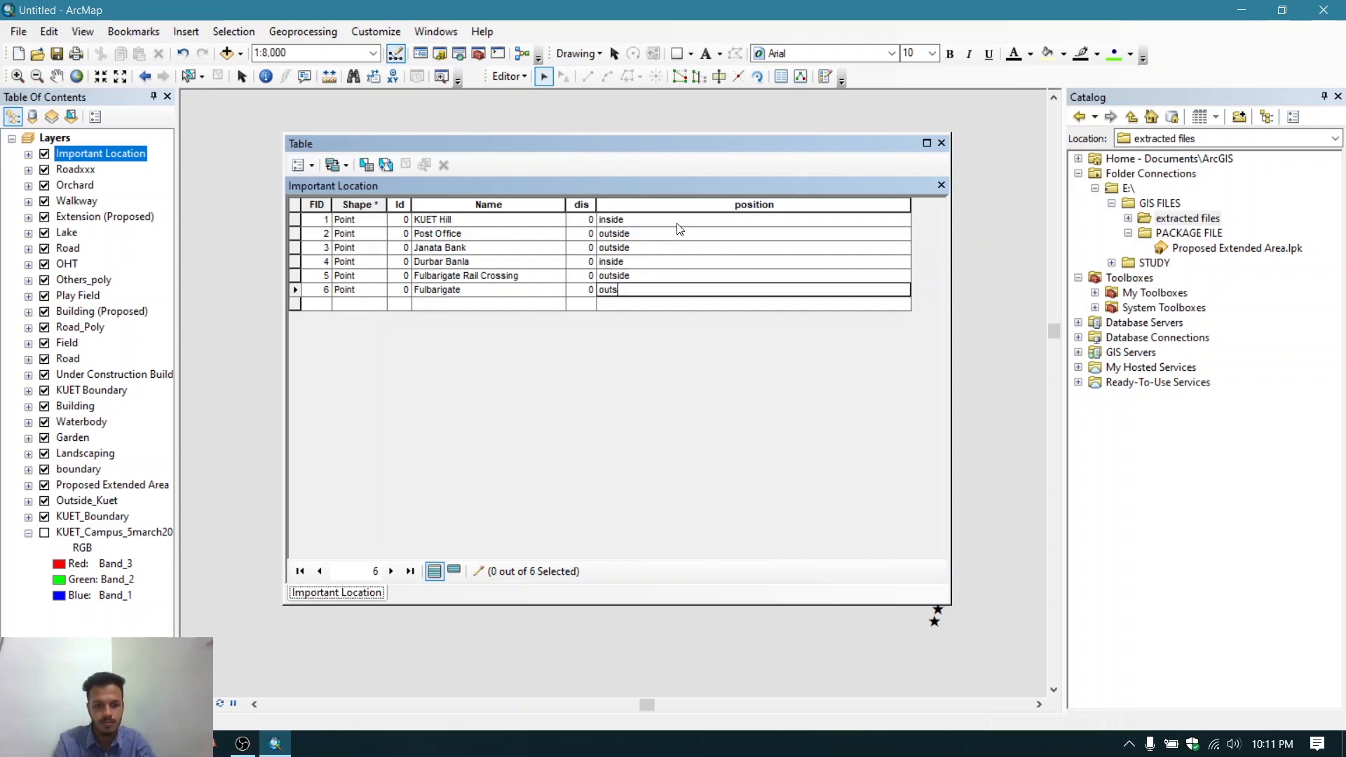
type("ide")
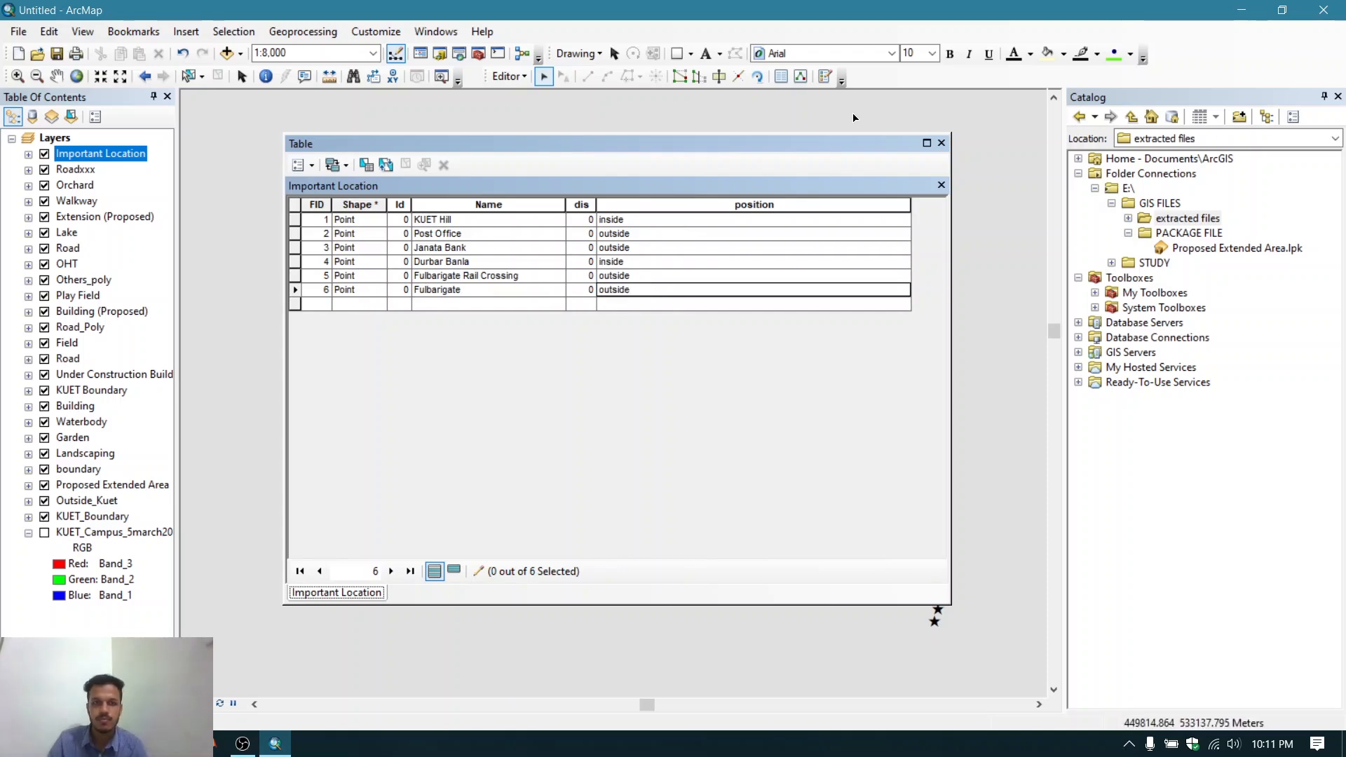
- Stop editing and save the edits
left_click(527, 79)
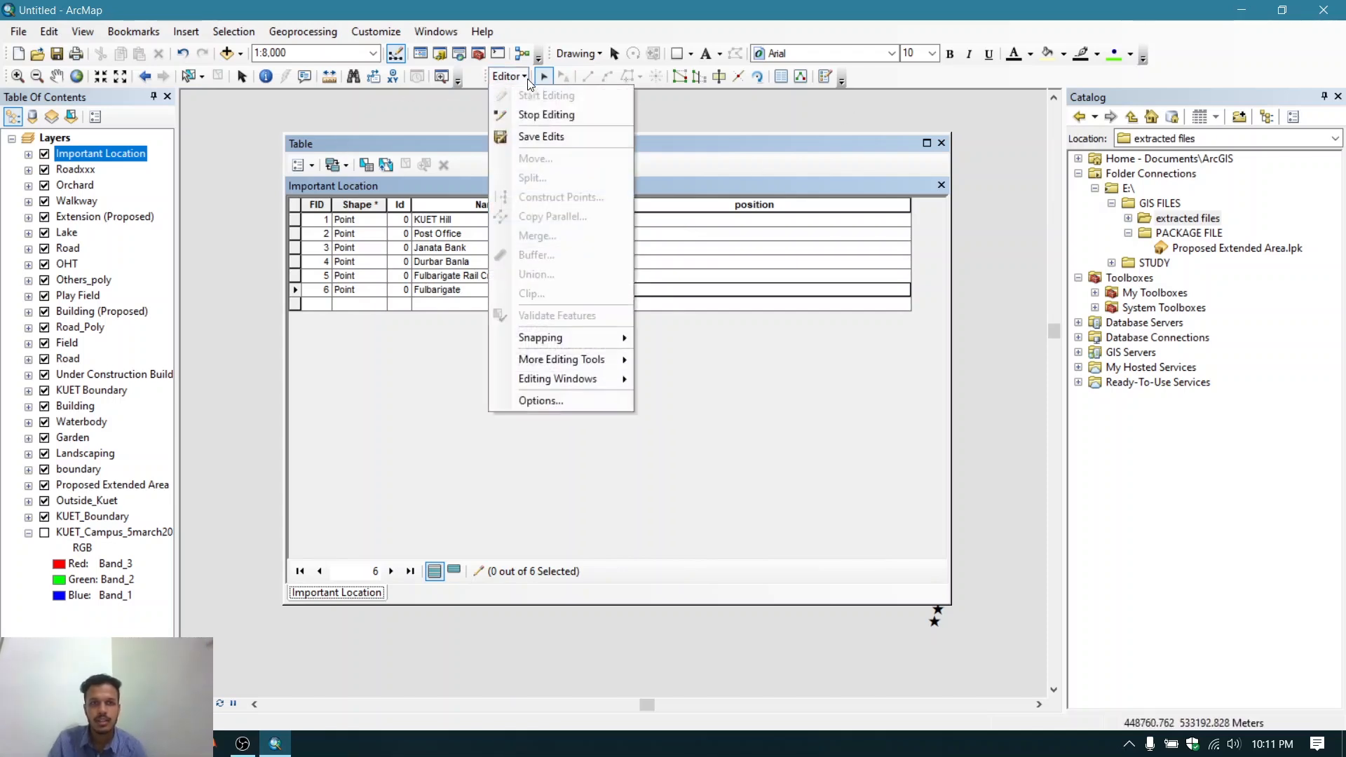
left_click(539, 115)
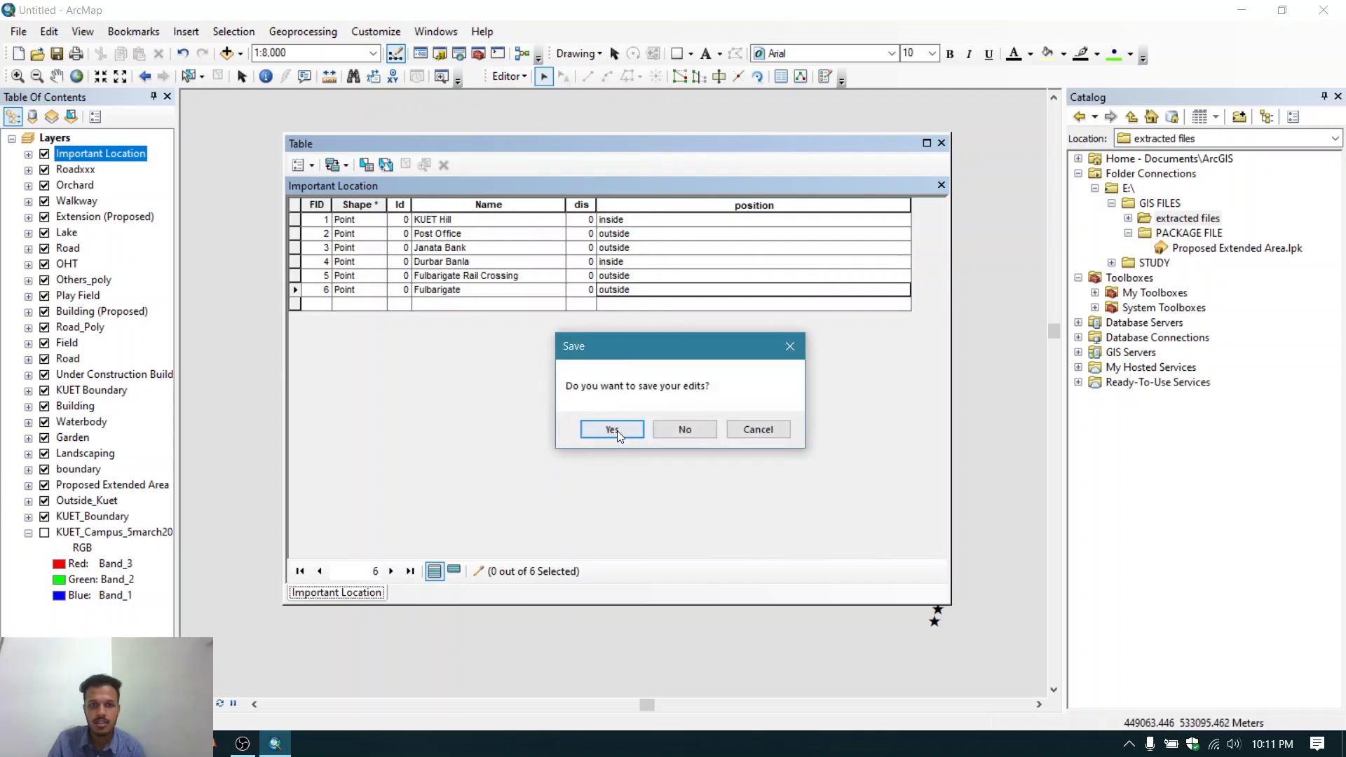
left_click(611, 429)
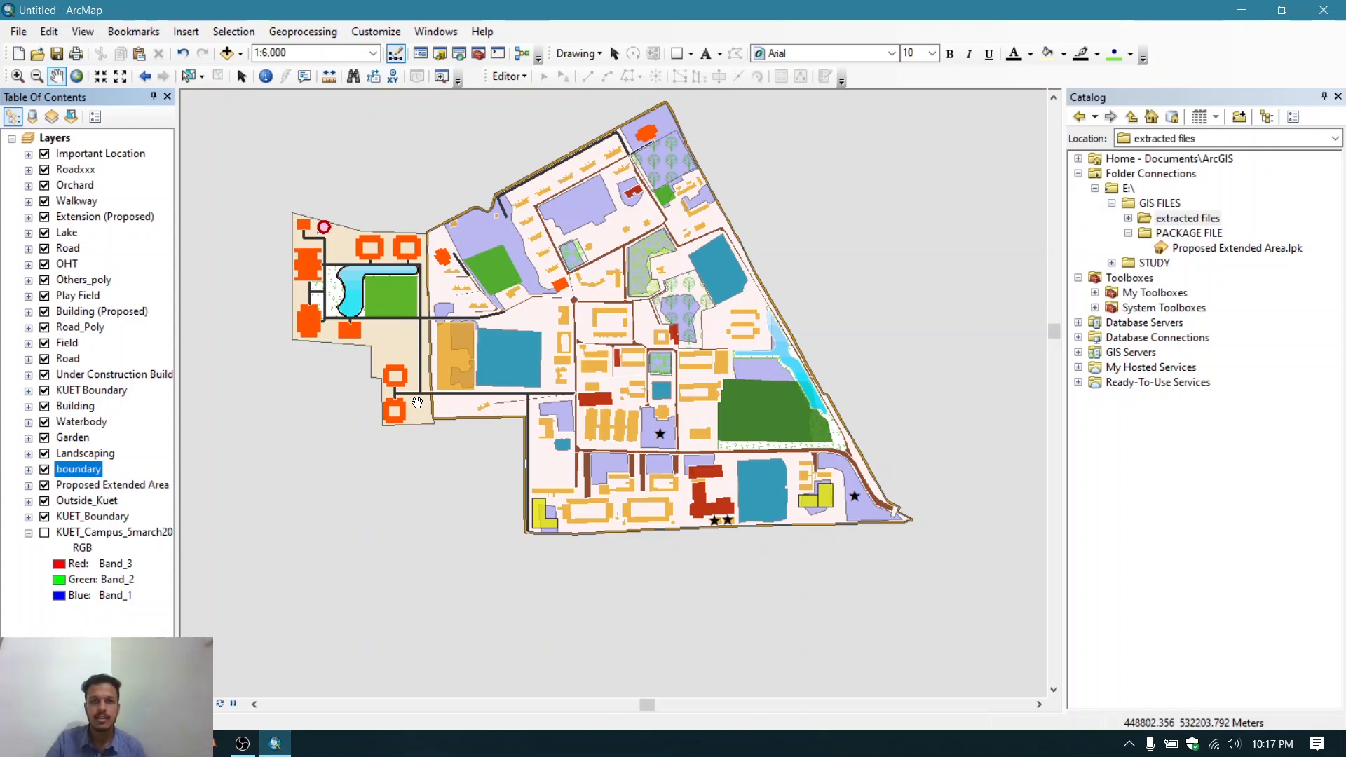
- Open the boundary layer's symbology and switch to unique-value categories using the structure field
right_click(77, 471)
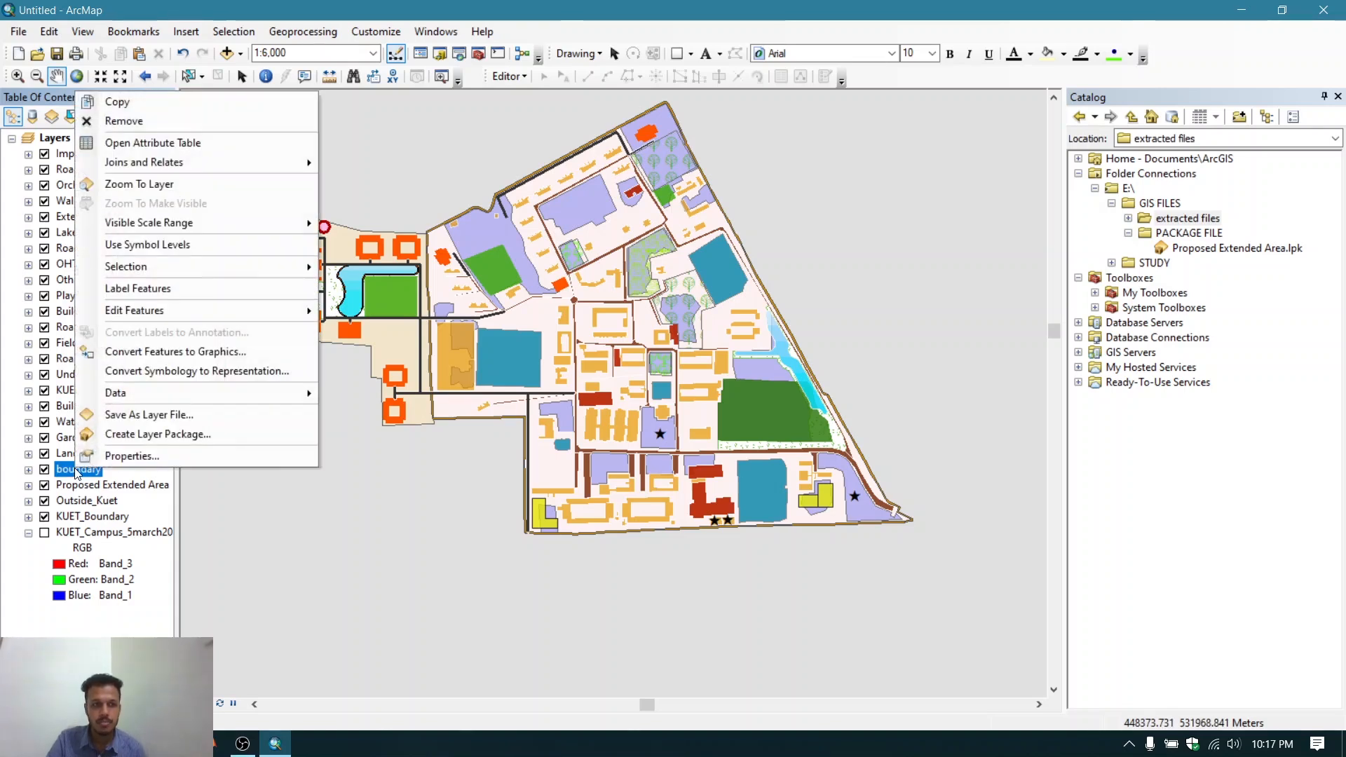
left_click(129, 457)
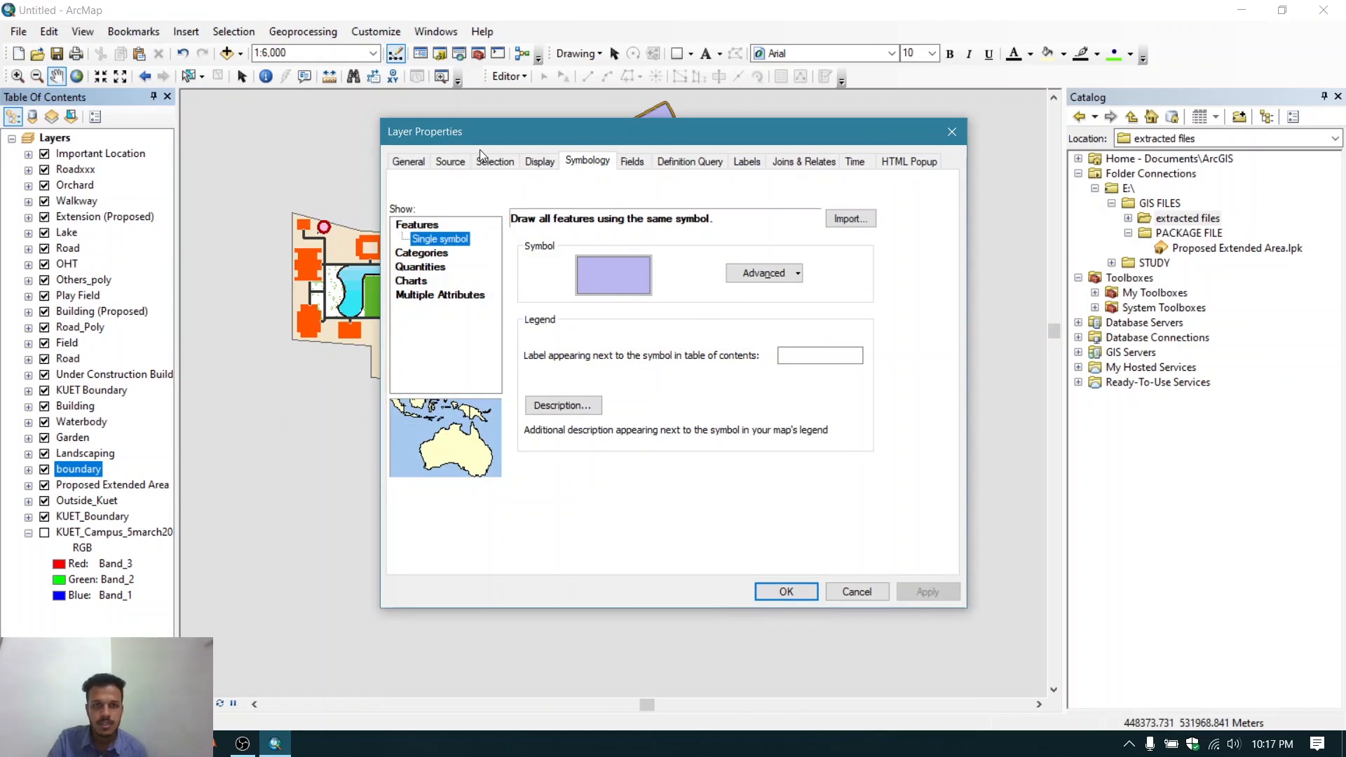
left_click(584, 157)
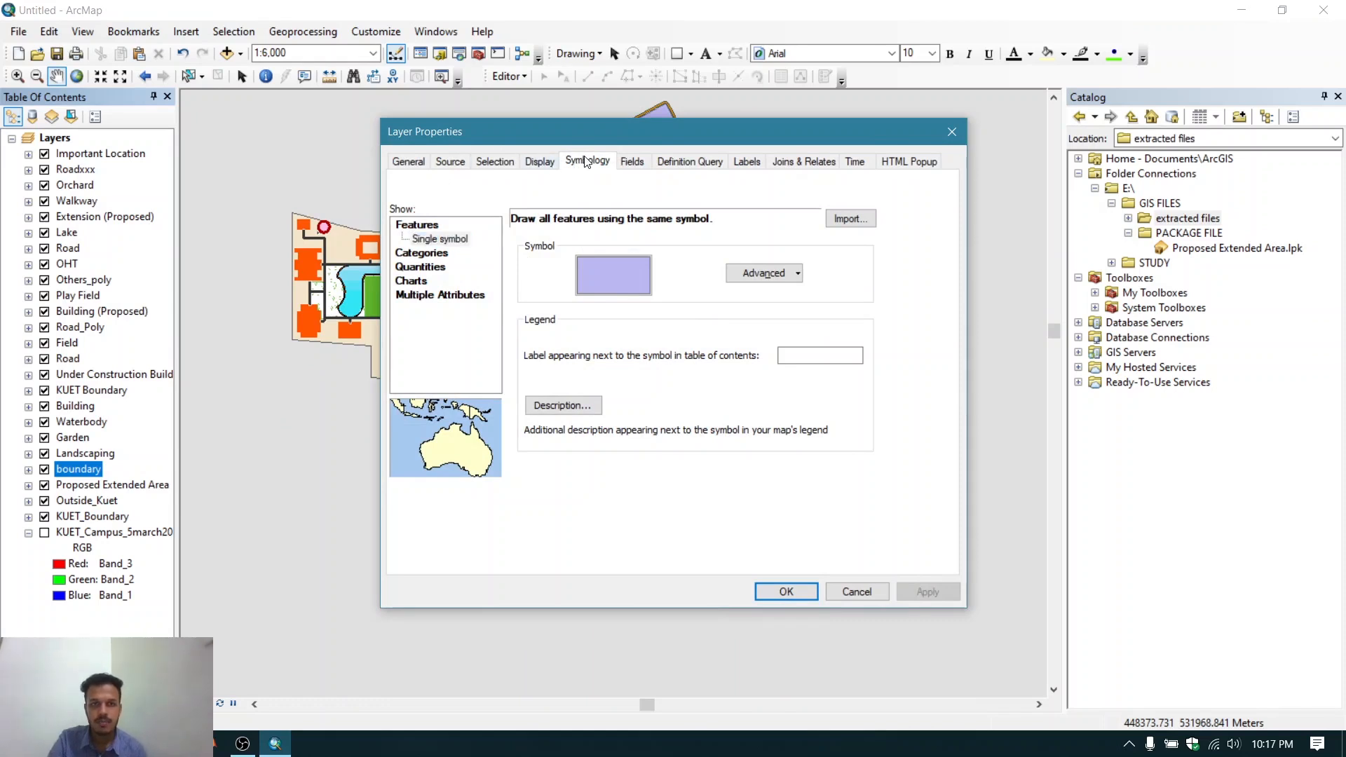
left_click(438, 255)
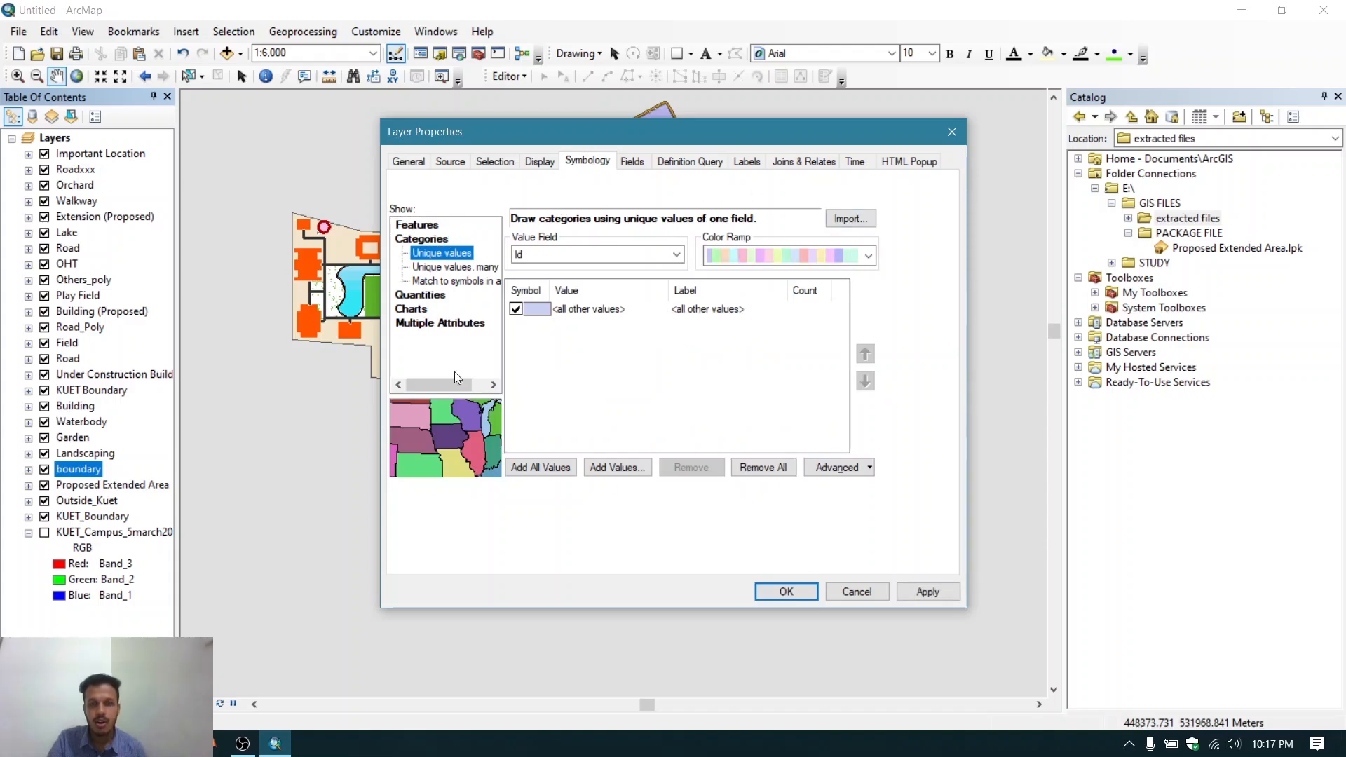
left_click(589, 255)
left_click(589, 255)
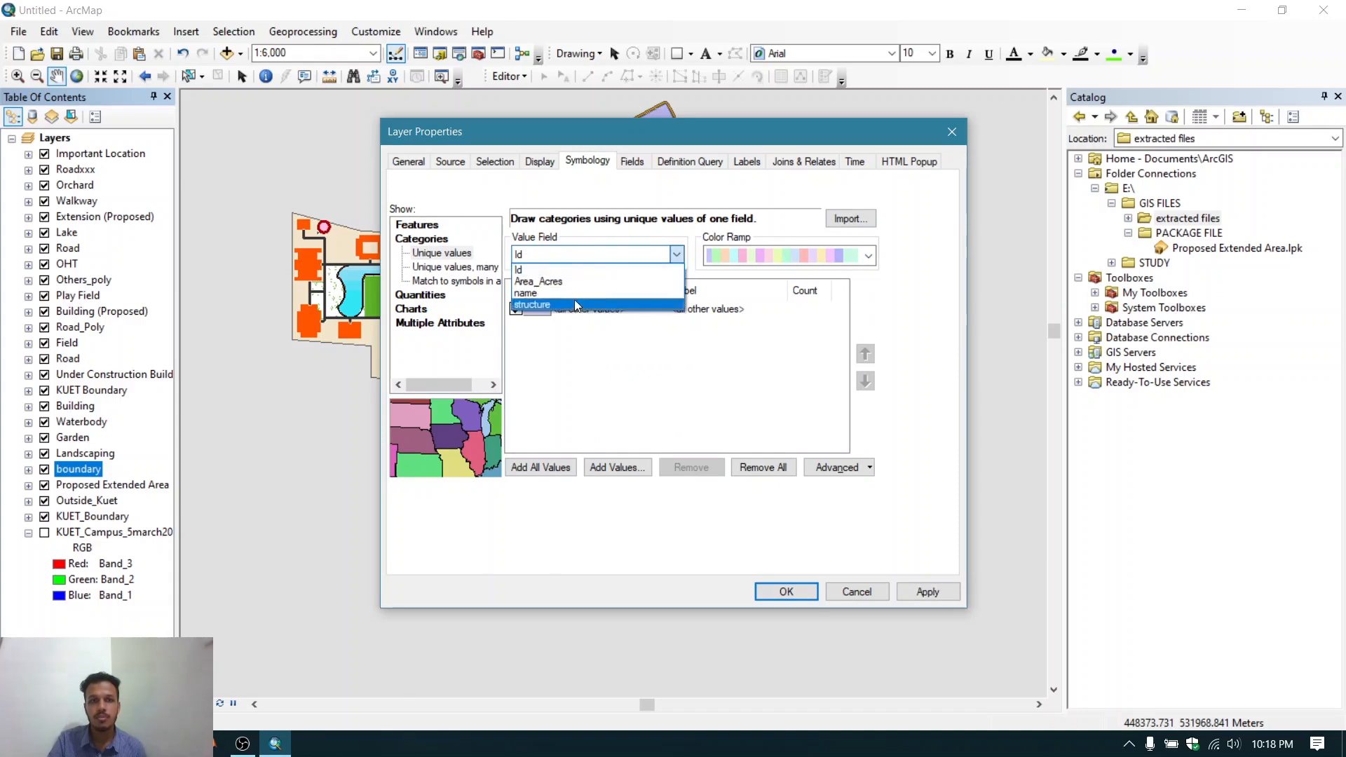
left_click(572, 301)
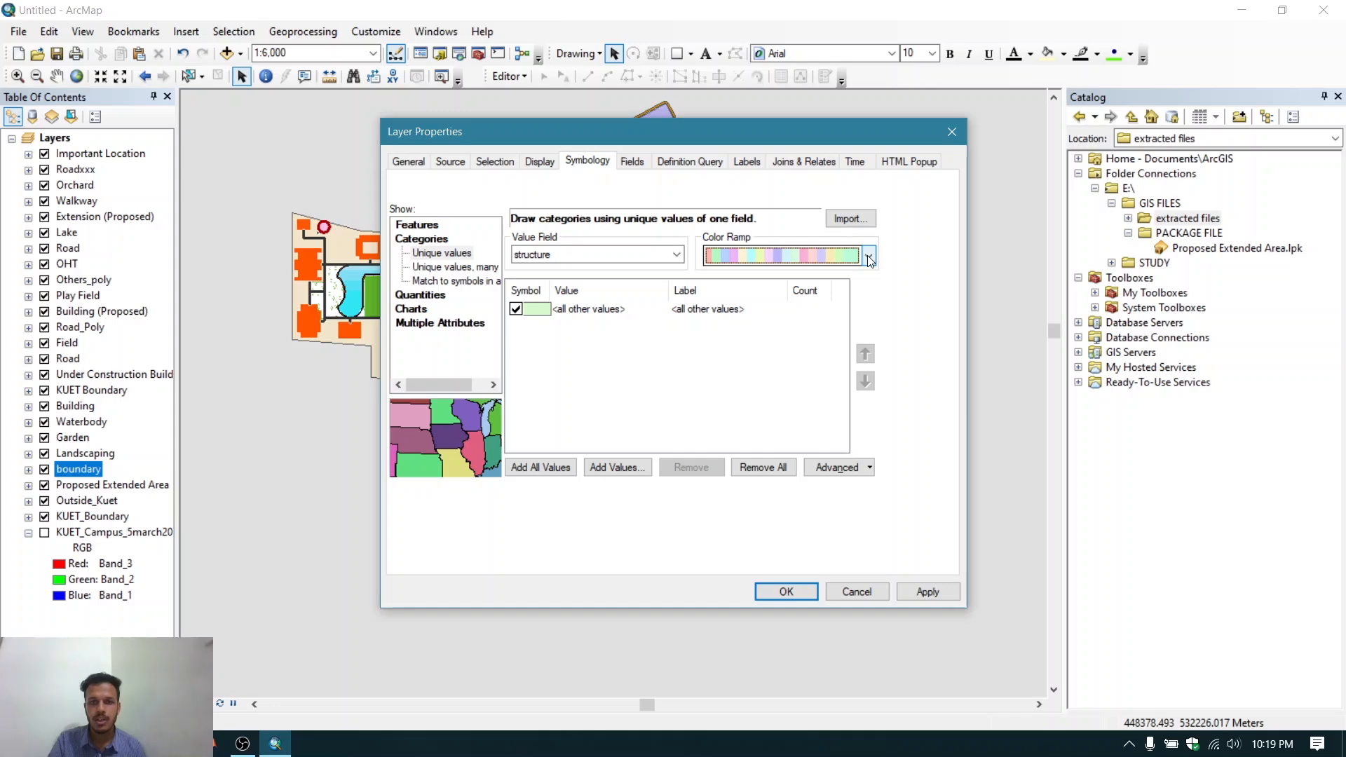
- Pick the red-to-green color ramp and add all structure values to the category list
left_click(868, 257)
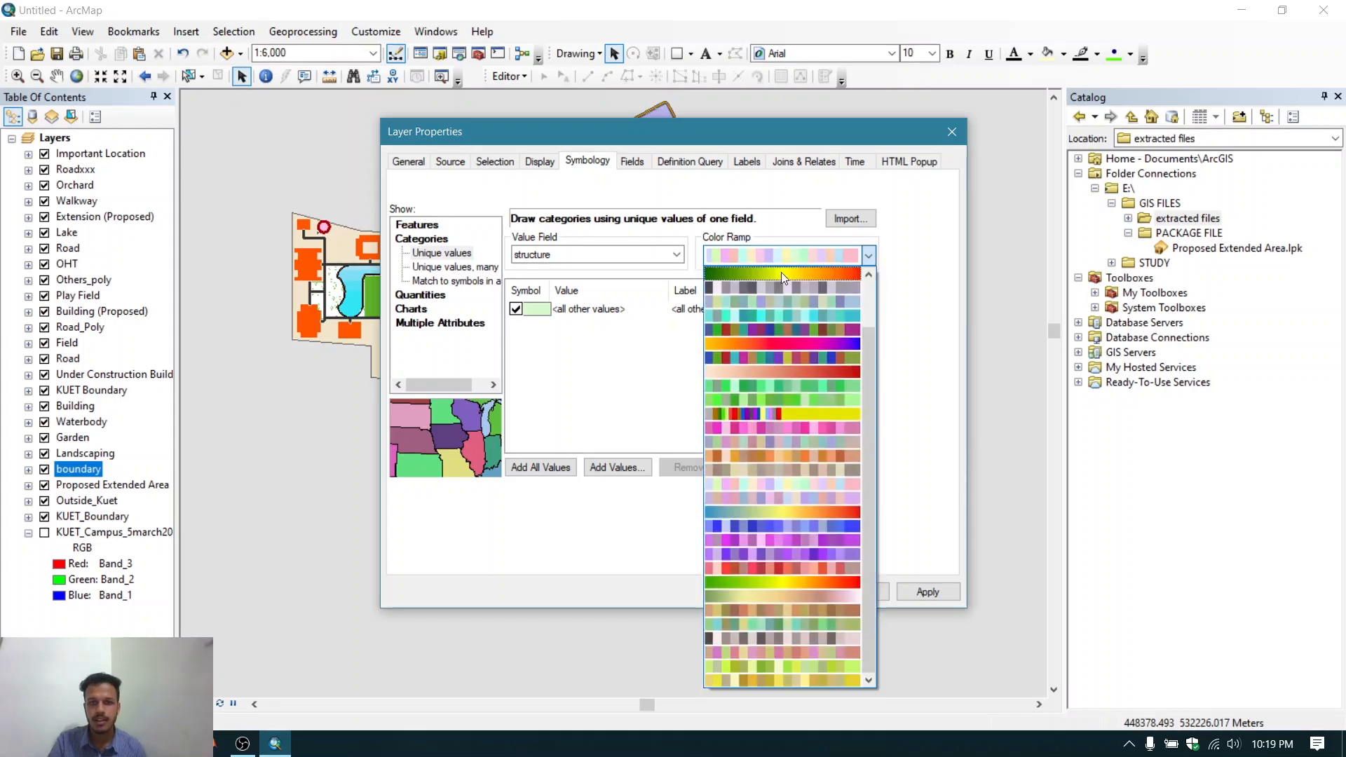
left_click(780, 272)
left_click(534, 469)
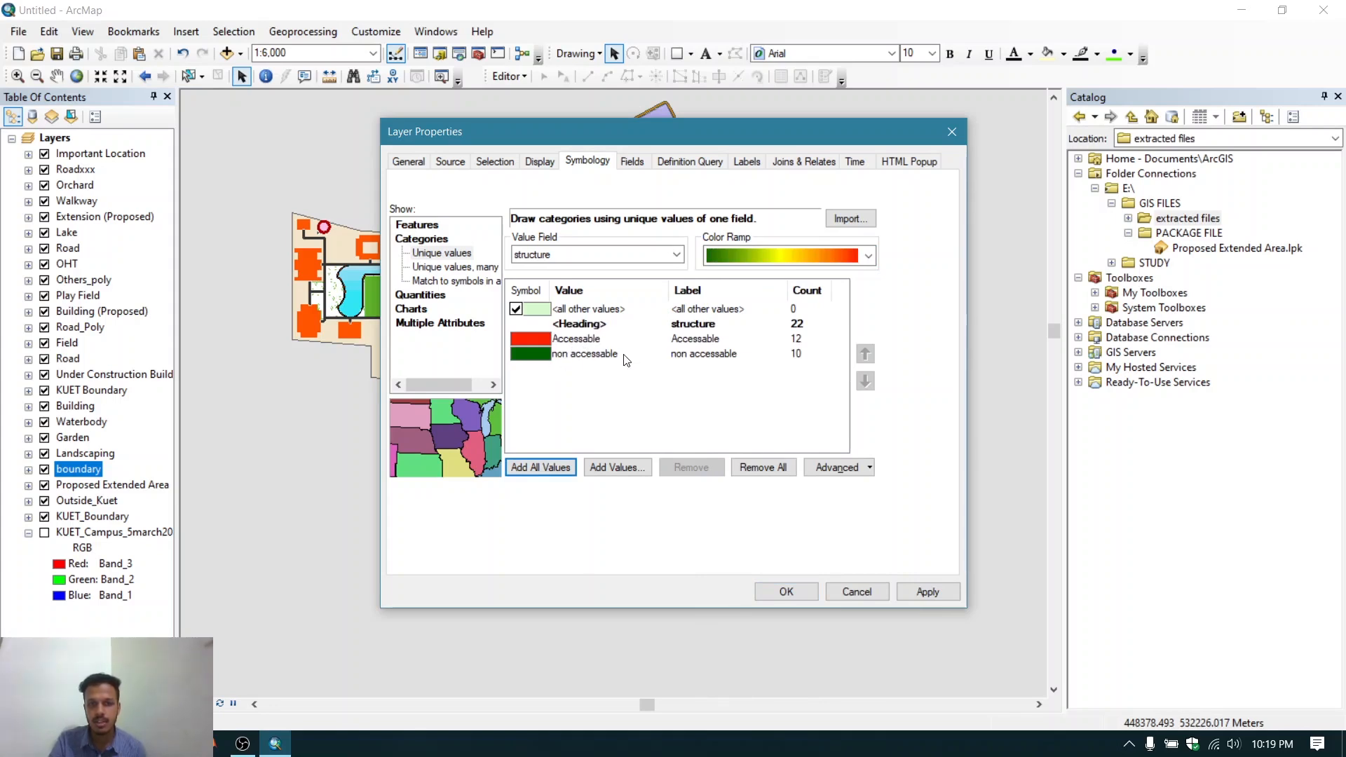
- Apply the unique-value symbology to the boundary layer and close its properties
left_click(923, 595)
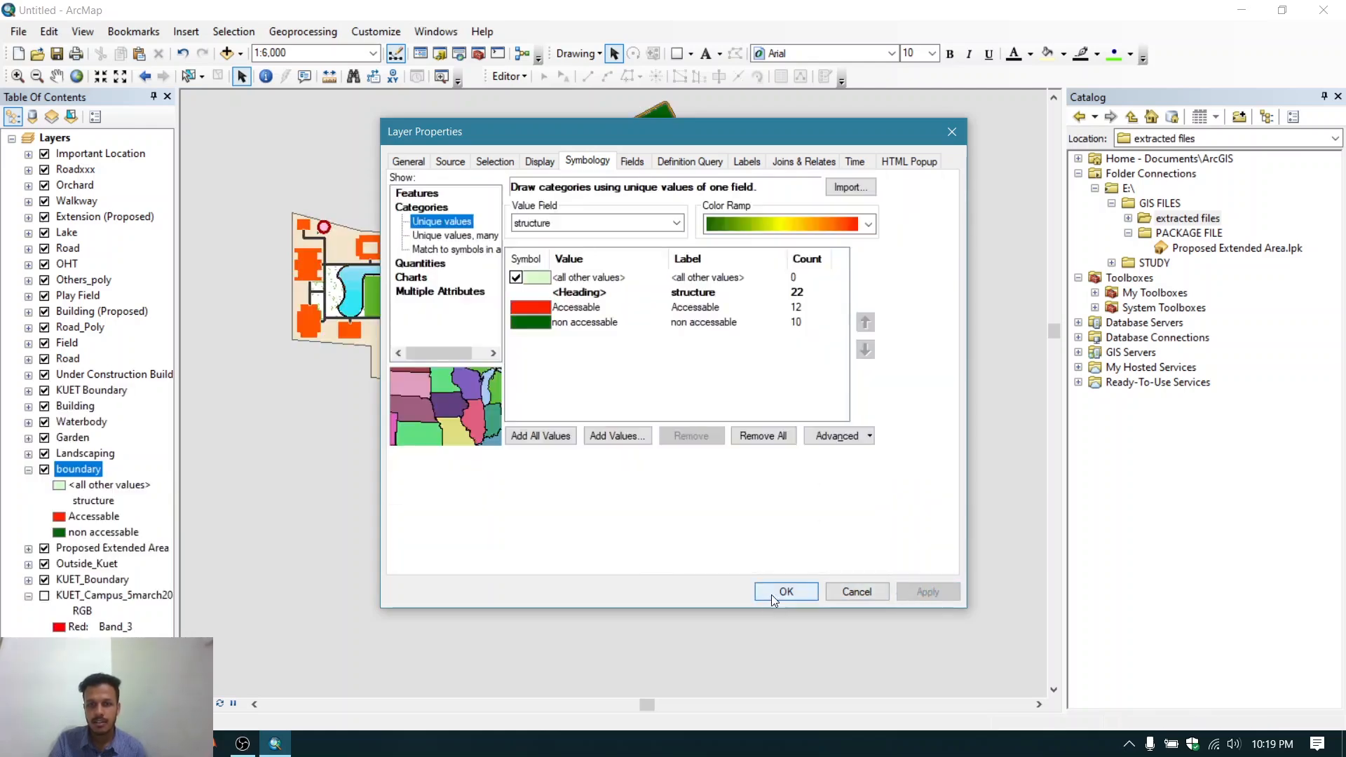
left_click(784, 592)
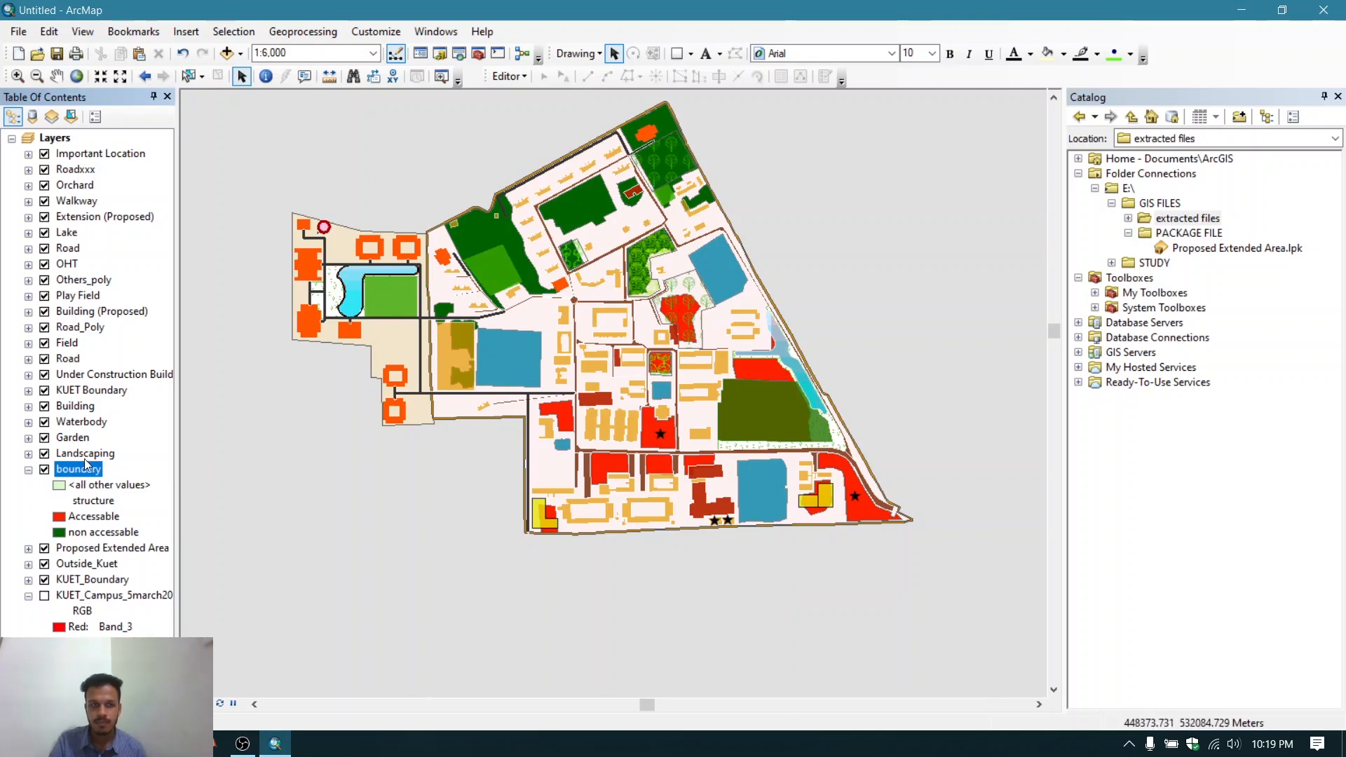
- Turn off the display of all layers in the map
right_click(50, 137)
left_click(130, 284)
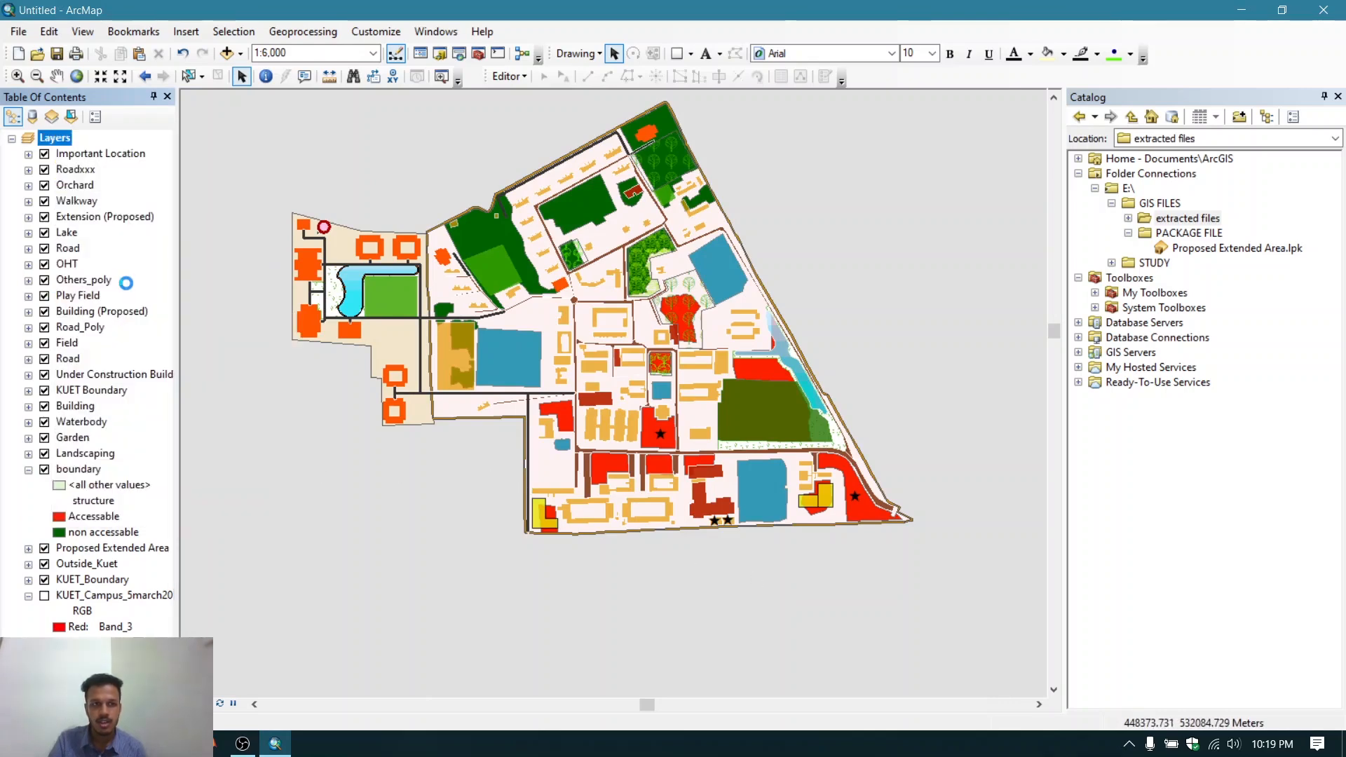
left_click(44, 469)
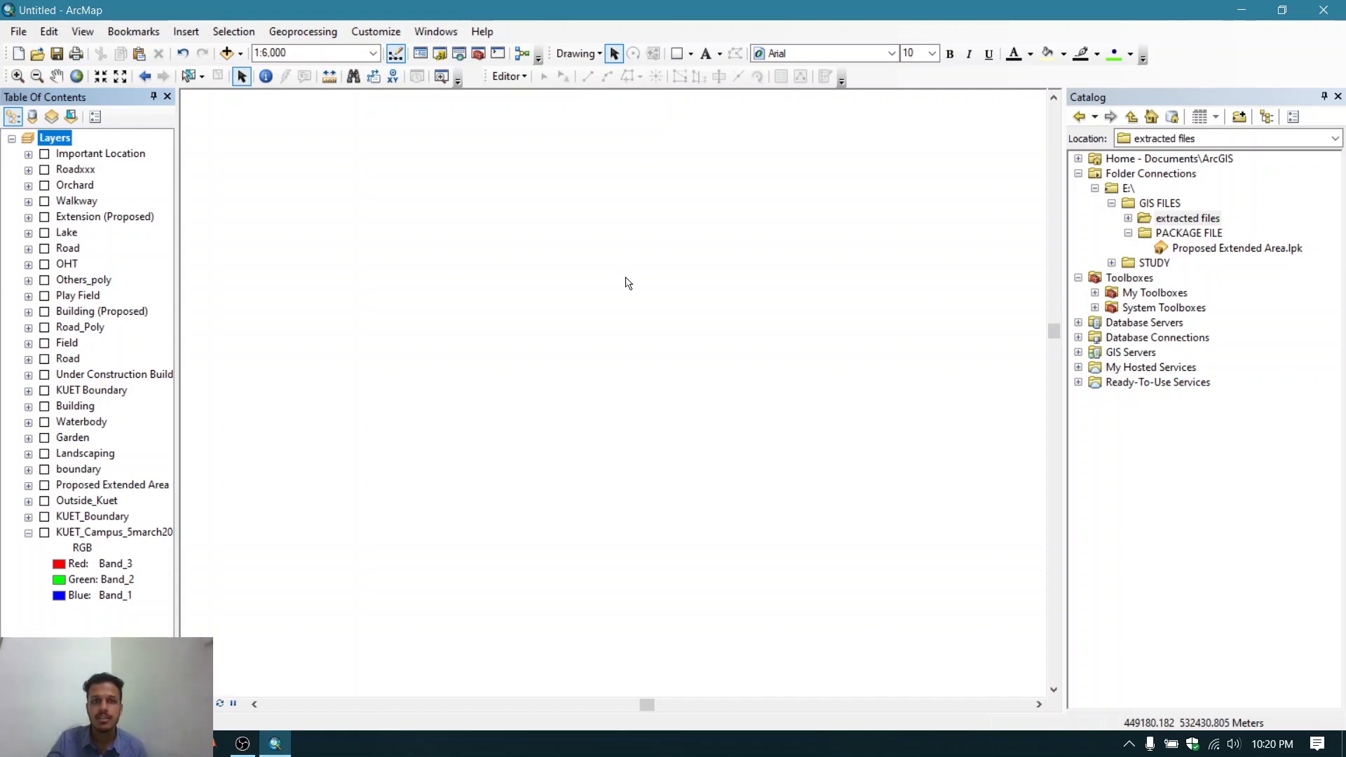
left_click(392, 36)
mouse_move(478, 49)
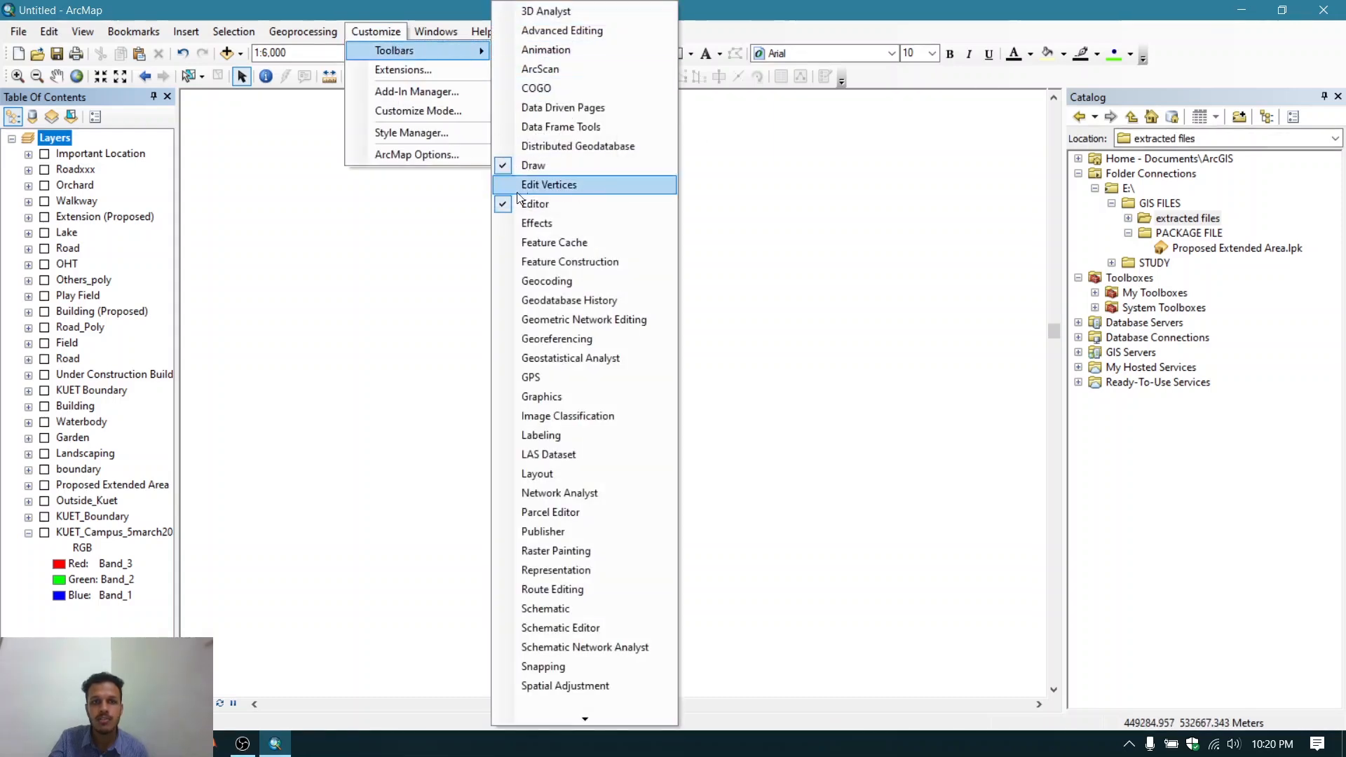
key("Return")
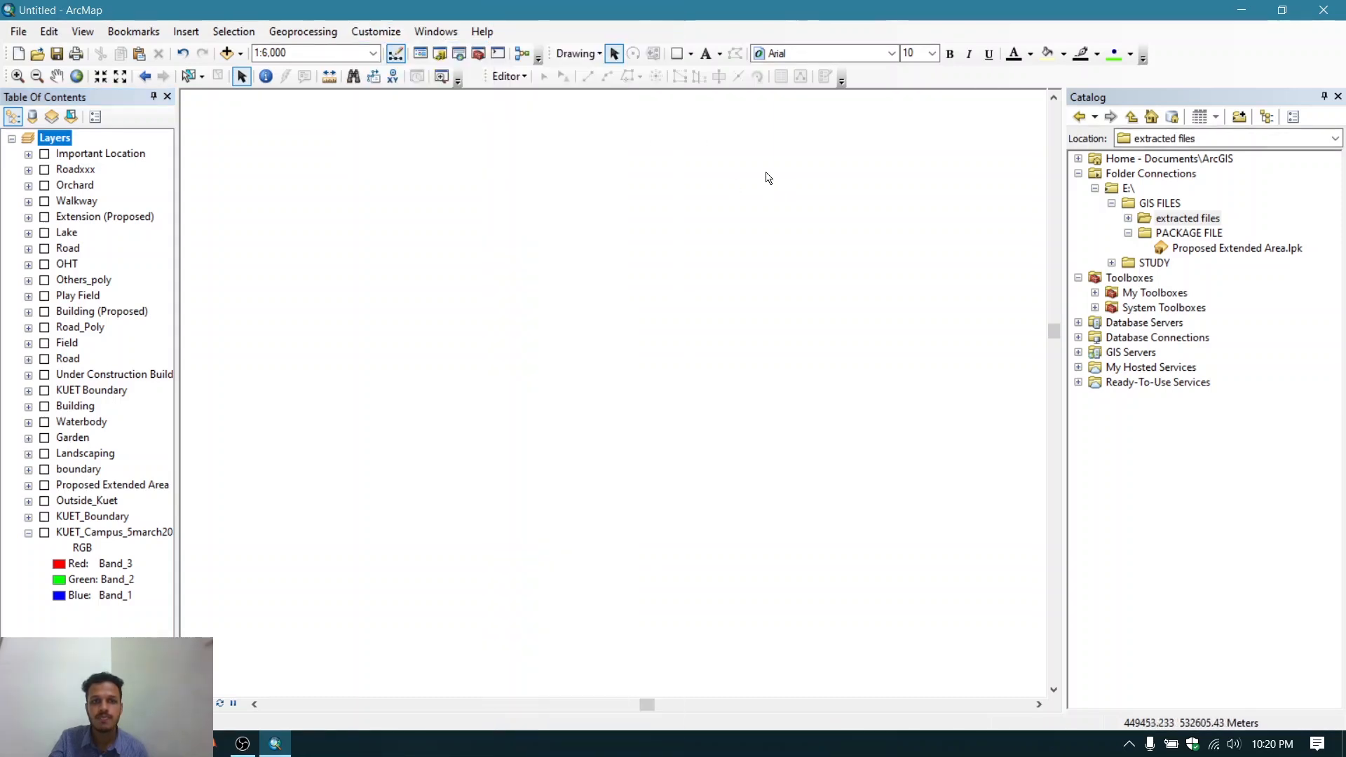
left_click(601, 54)
left_click(614, 57)
left_click(691, 55)
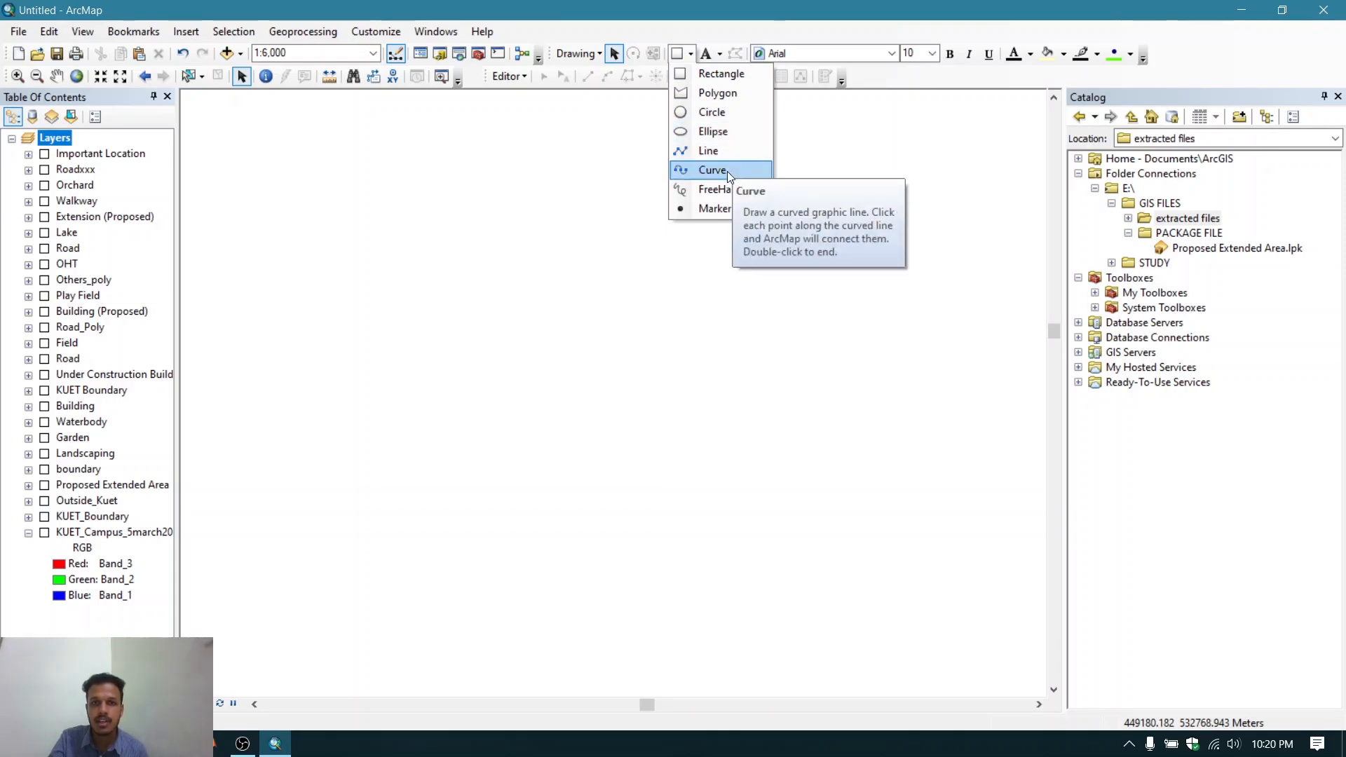
left_click(708, 74)
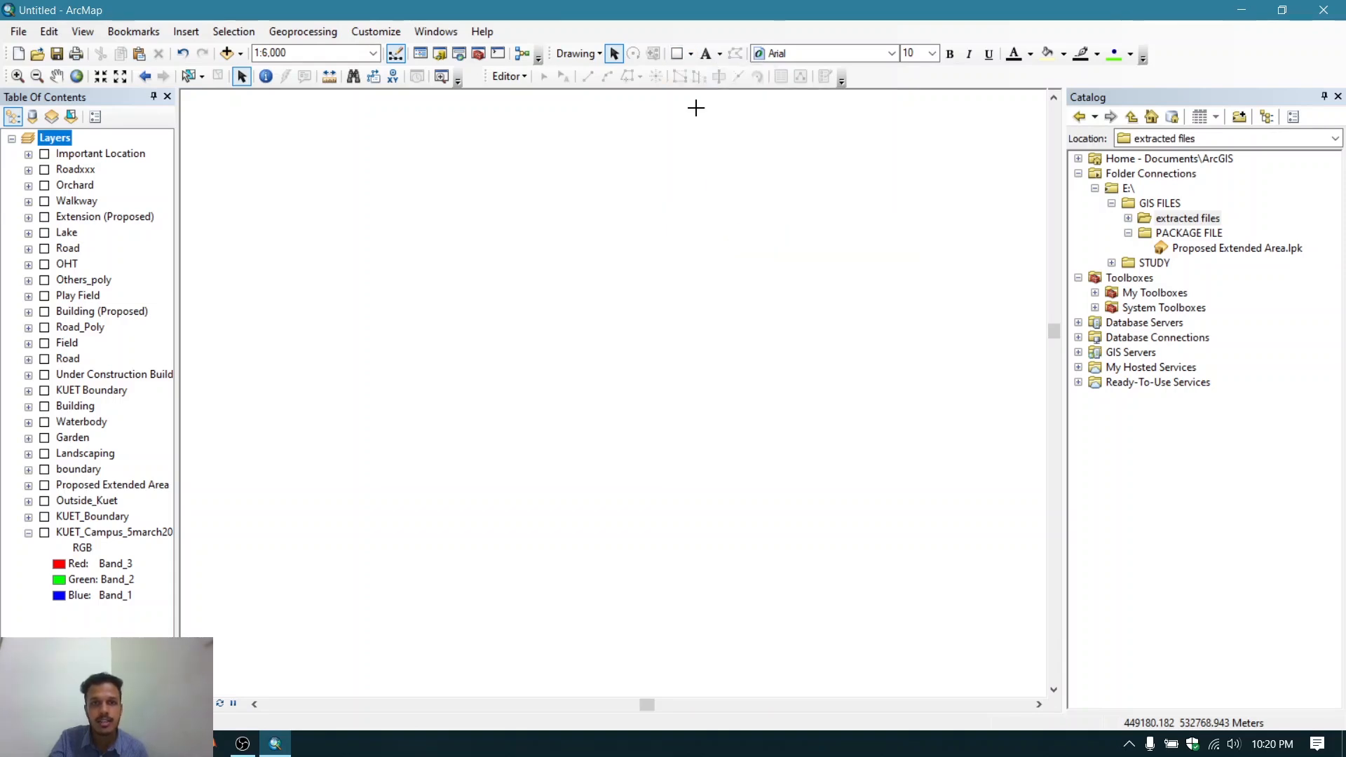
mouse_move(389, 233)
left_mouse_down()
mouse_move(624, 375)
mouse_move(855, 472)
left_mouse_up()
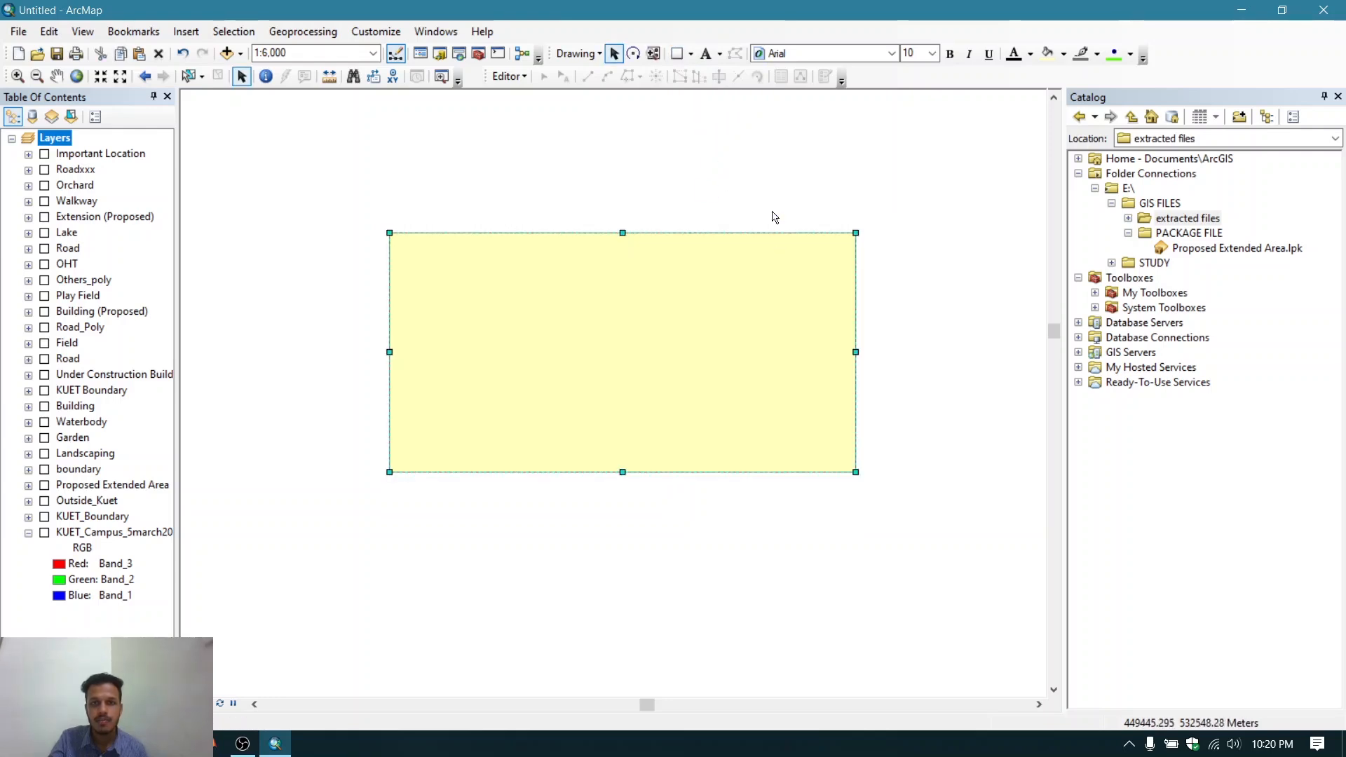
key("Delete")
- Draw a large rectangle graphic across the empty map area
left_click(691, 54)
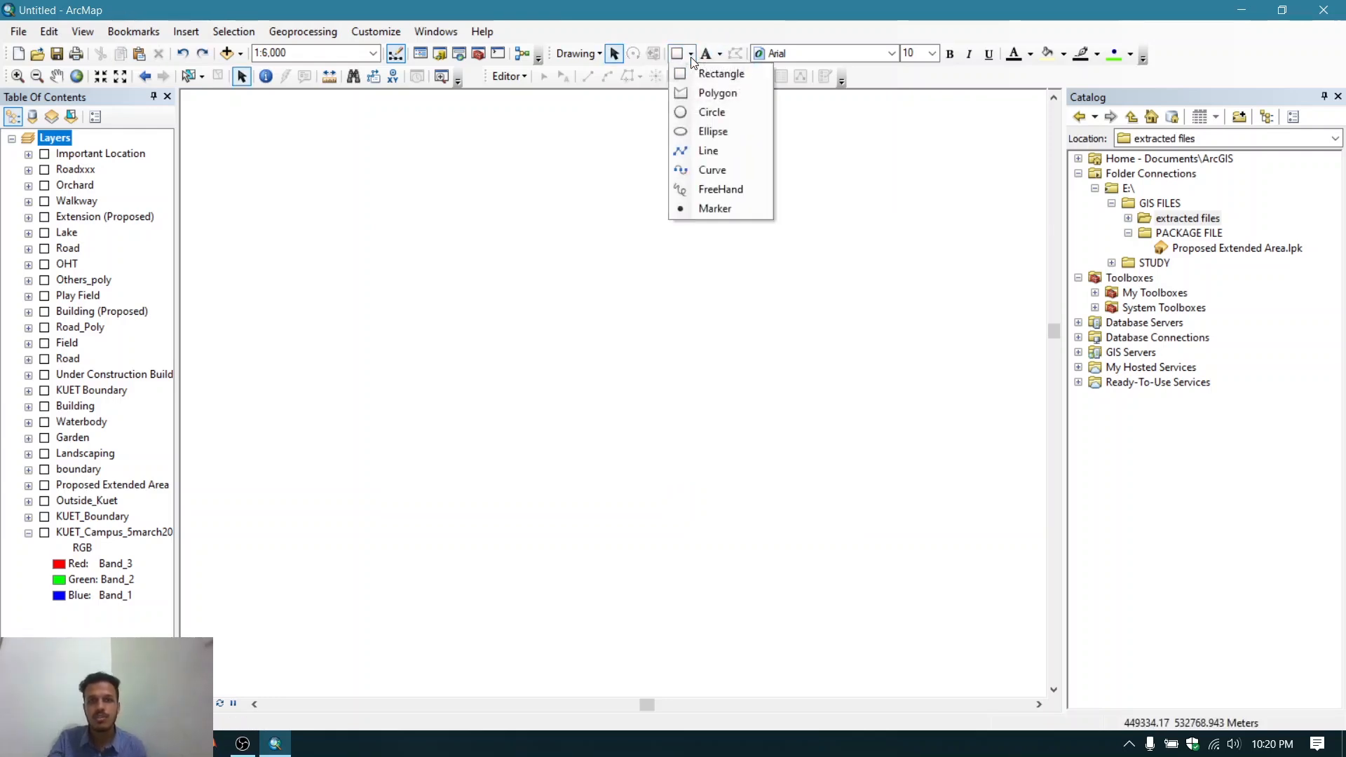
left_click(700, 73)
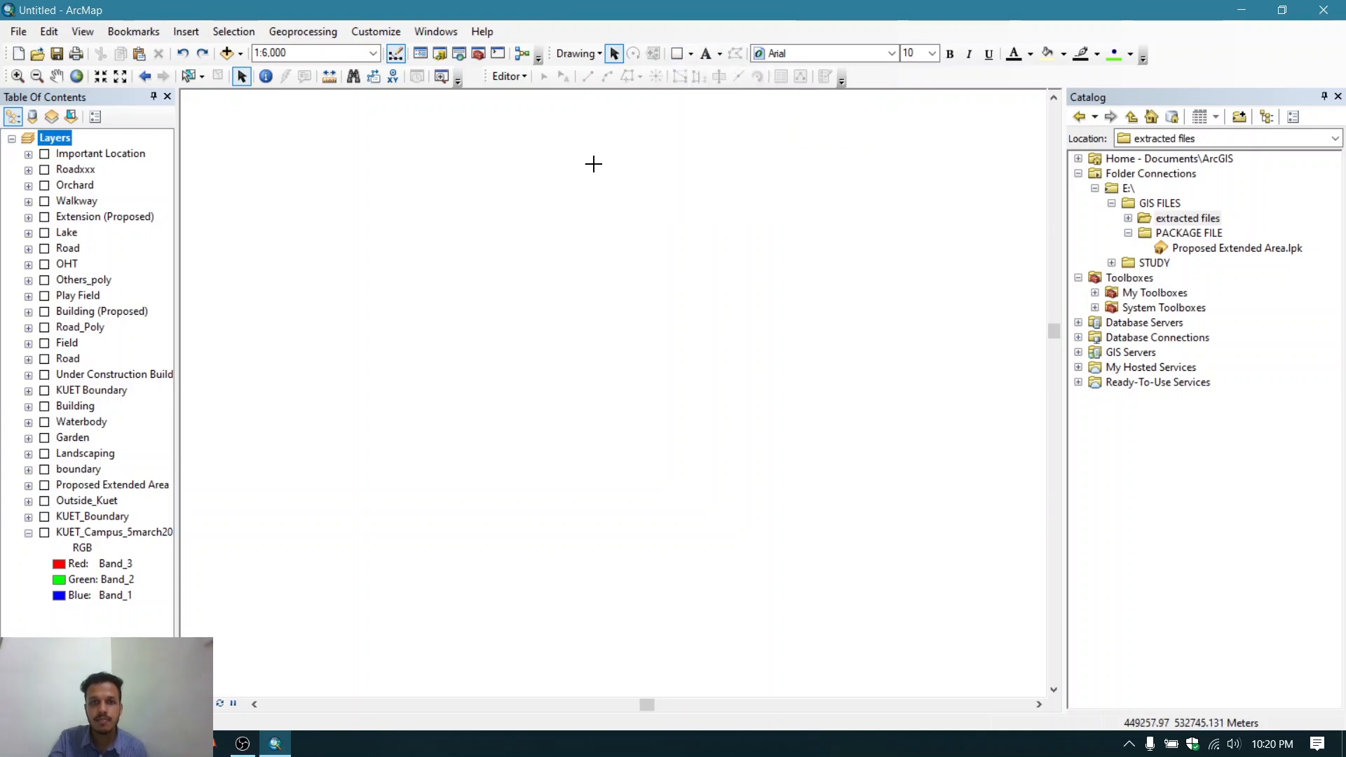
left_click_drag(411, 212, 893, 495)
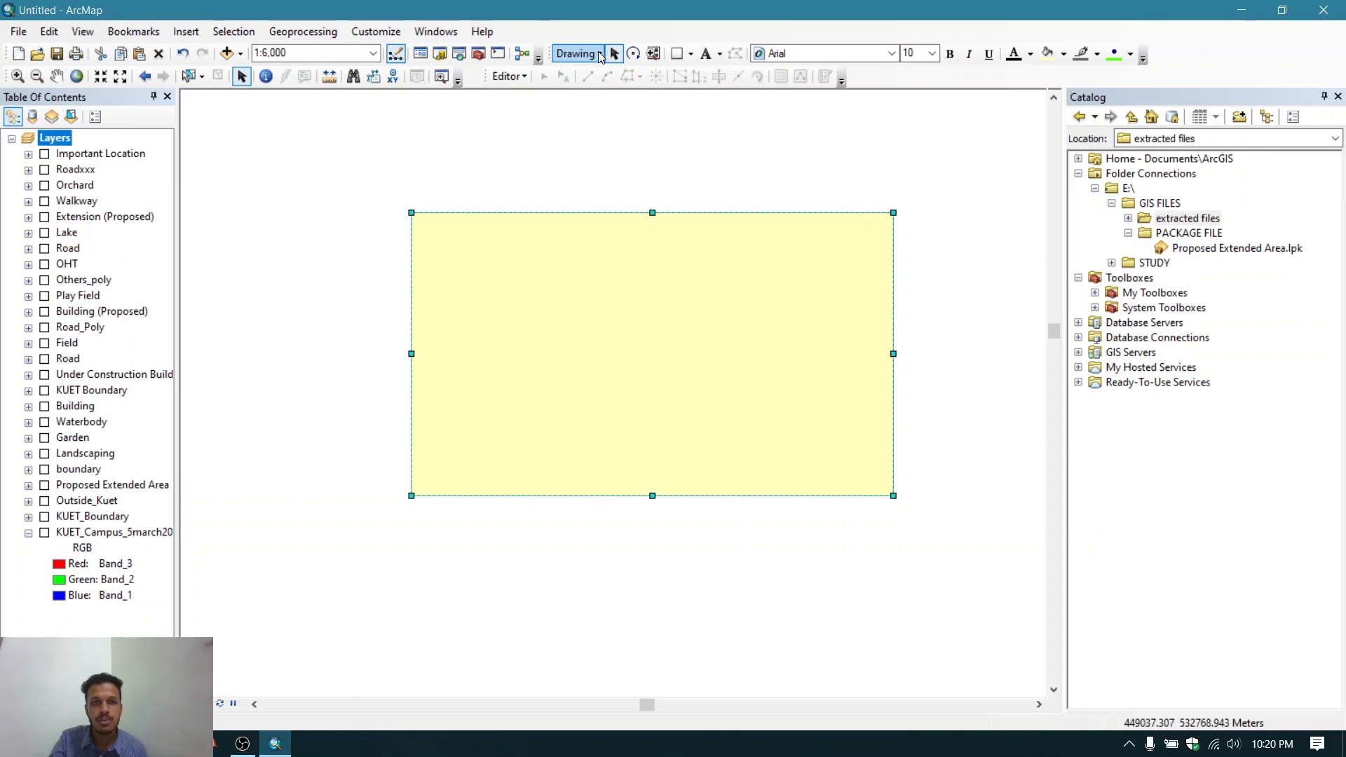
- Convert the rectangle graphic to features as shapefile file.shp in E:\GIS FILES and add it to the map
left_click(600, 54)
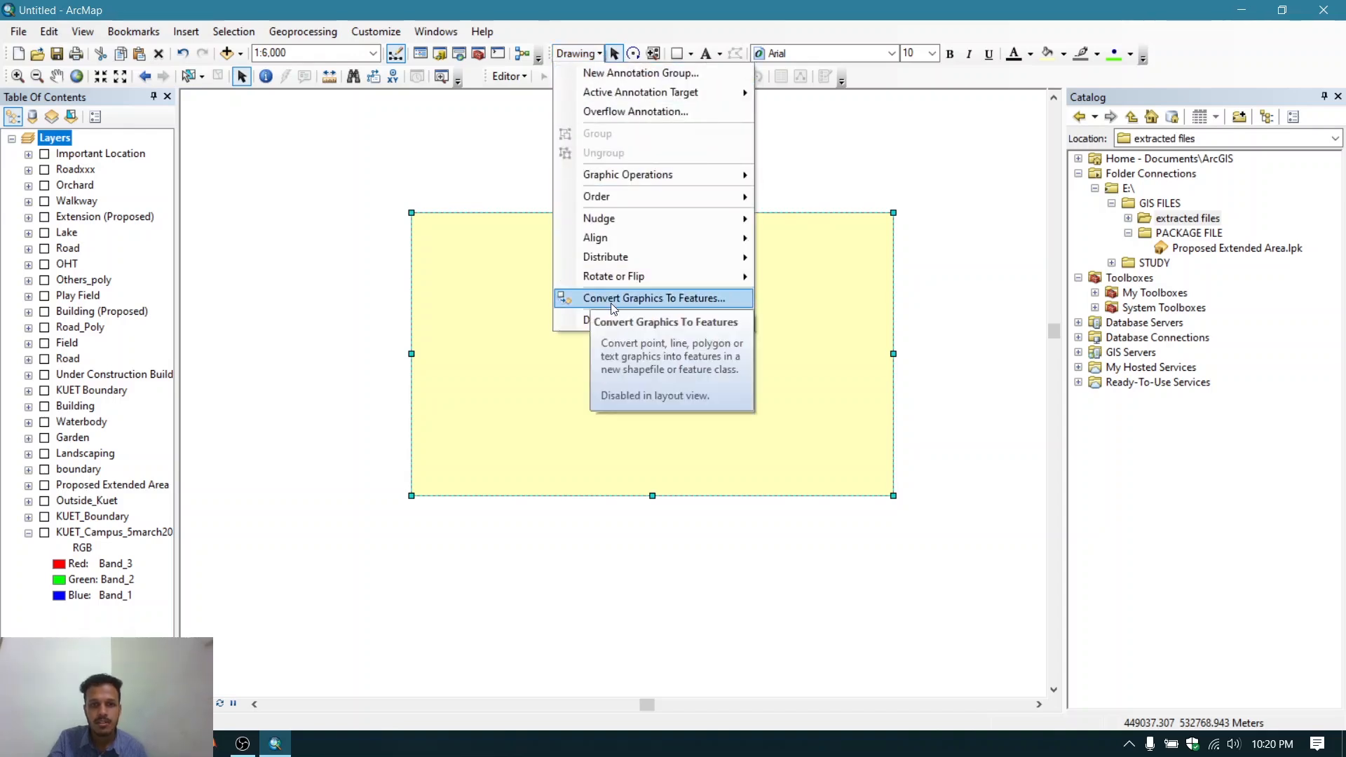
left_click(699, 298)
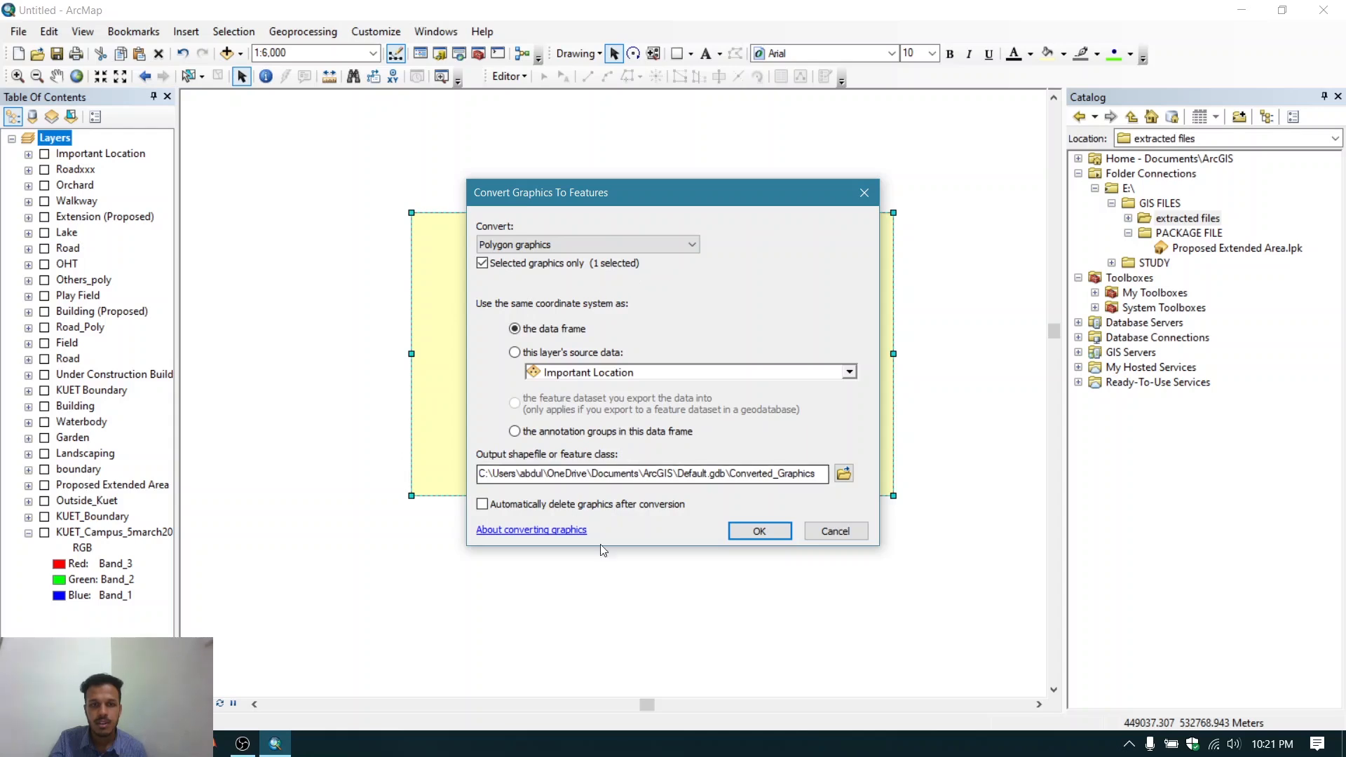
left_click(843, 474)
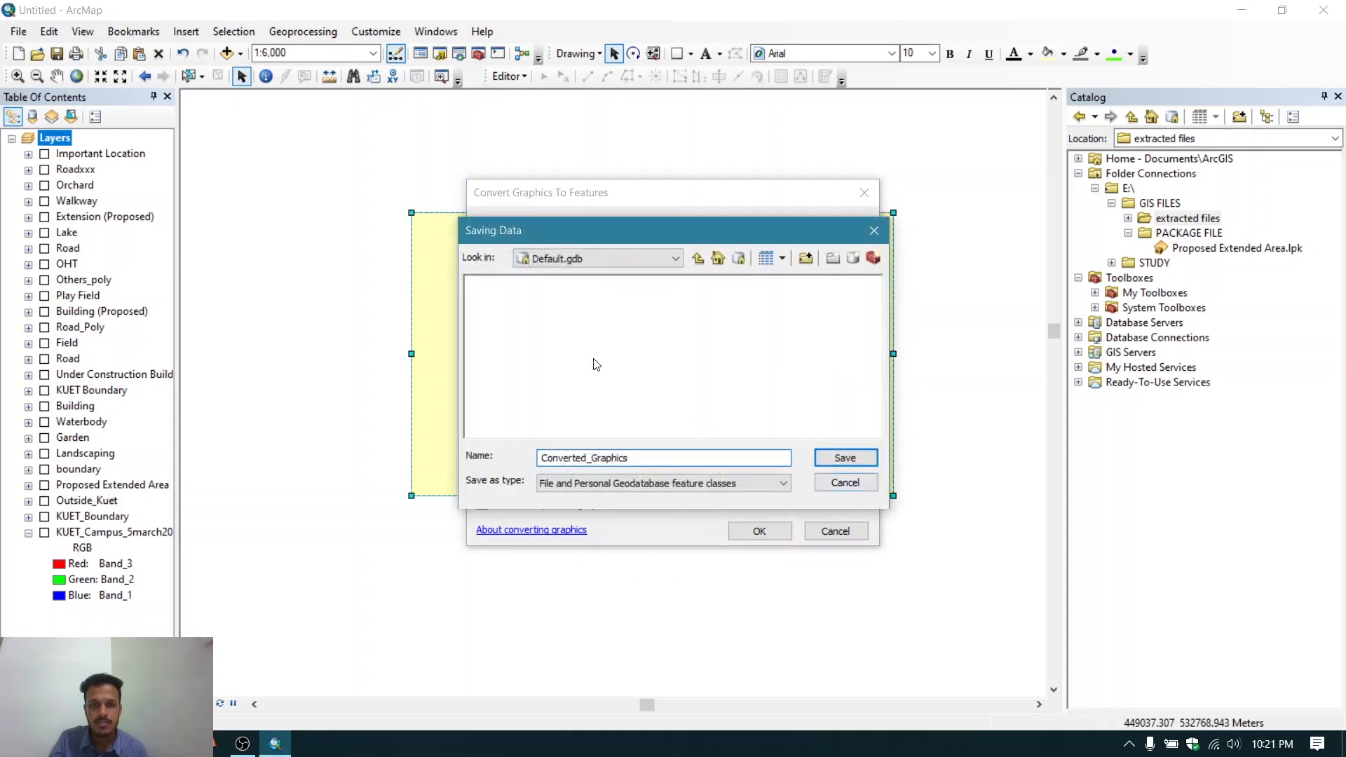
left_click(628, 258)
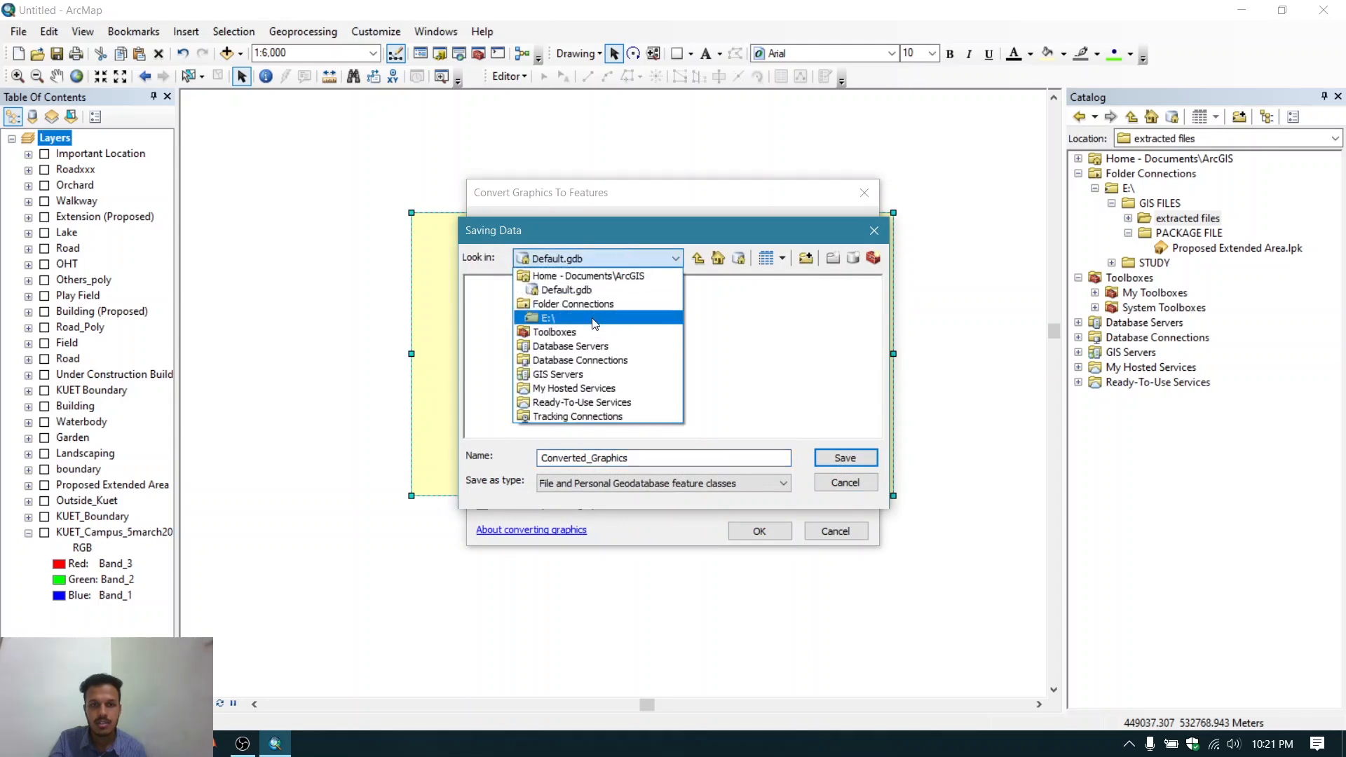
left_click(588, 322)
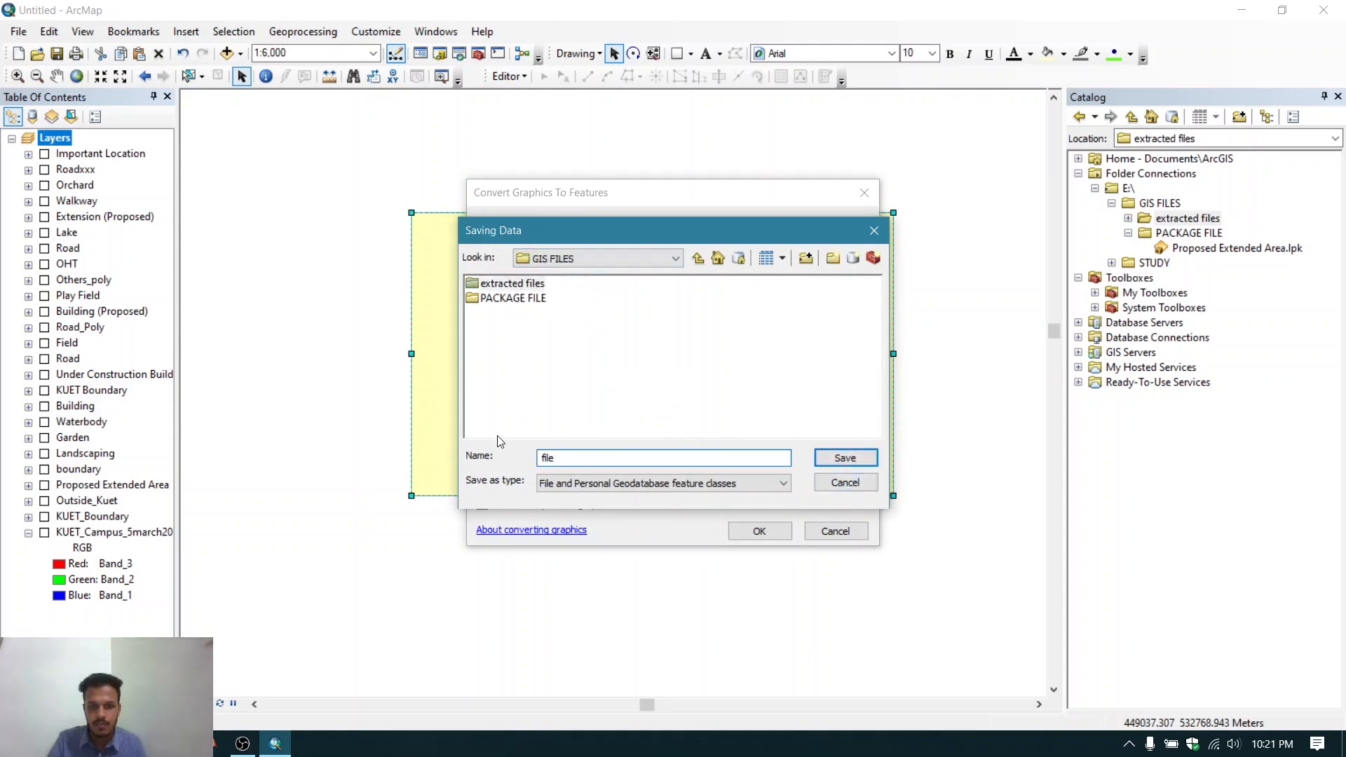
left_click(651, 483)
left_click(561, 510)
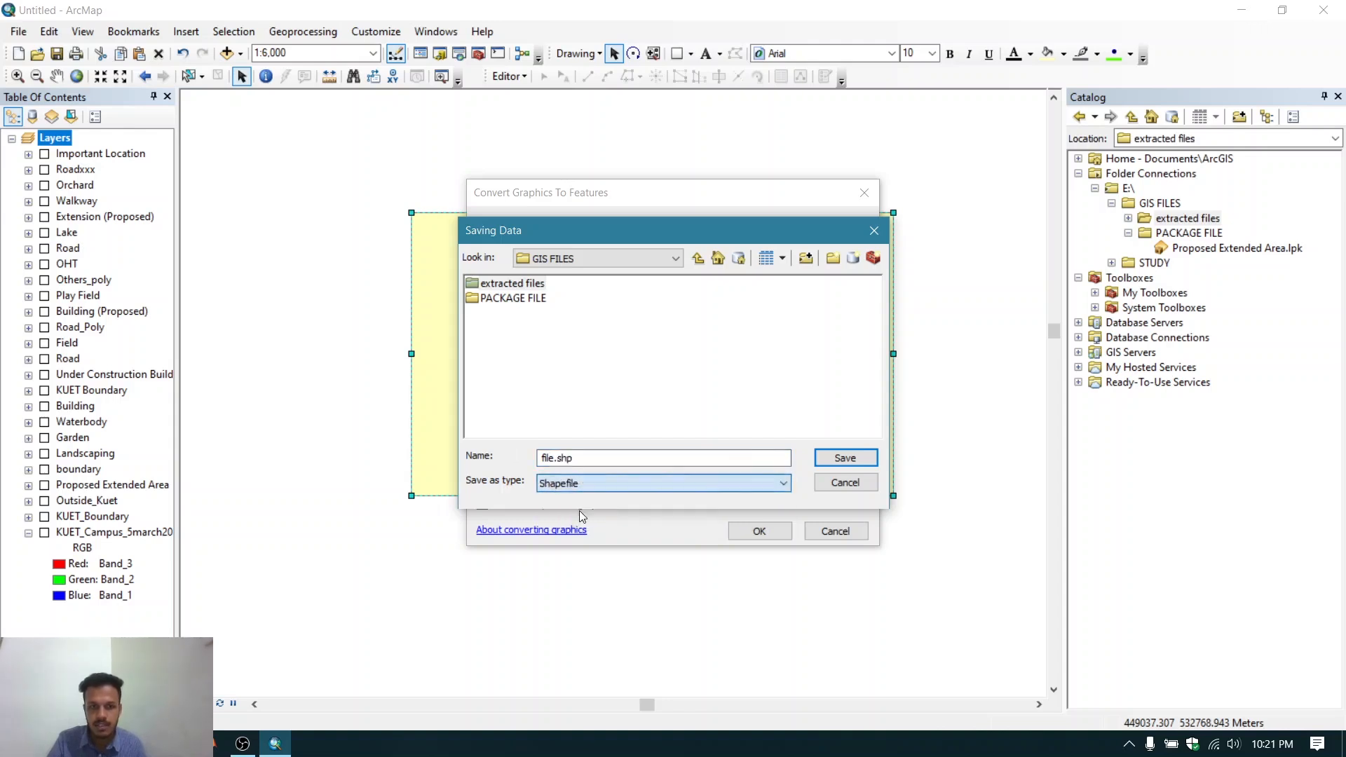
left_click(845, 457)
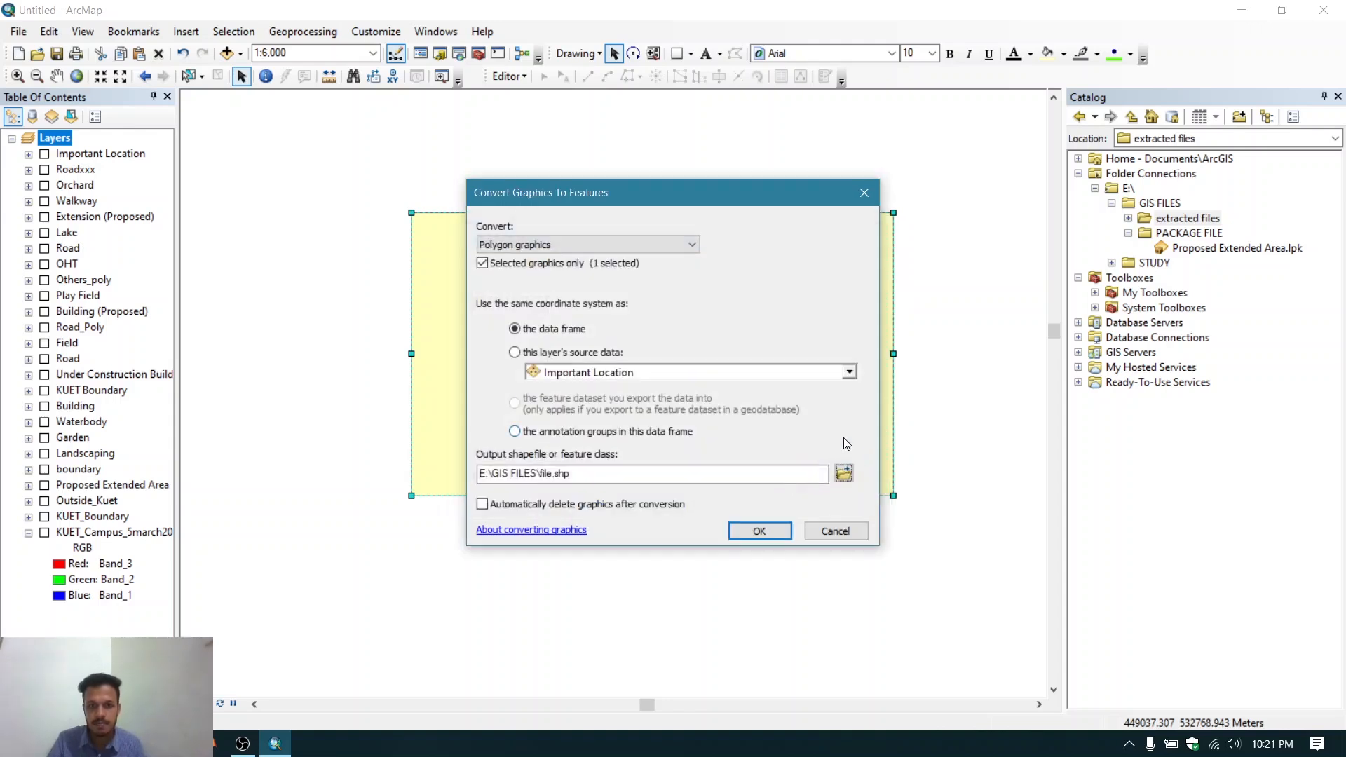
left_click(753, 527)
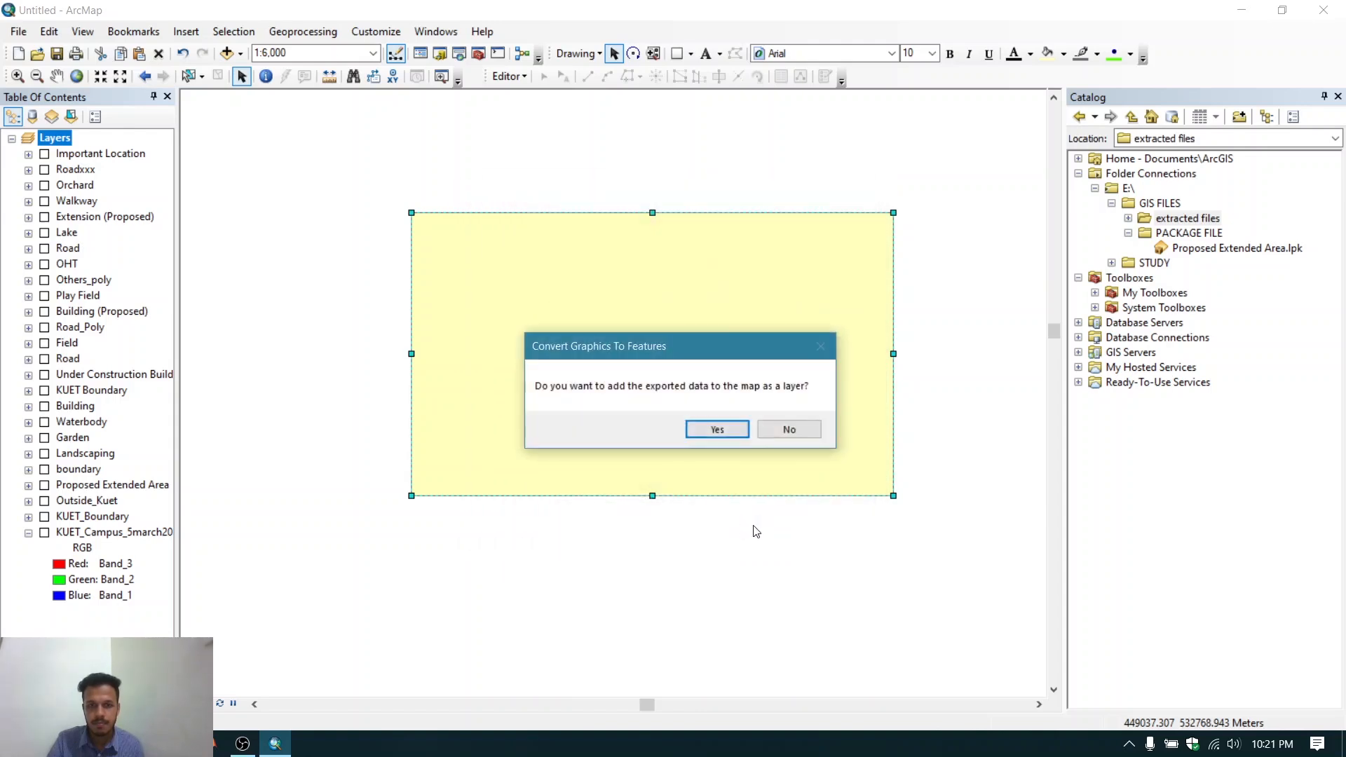
left_click(722, 430)
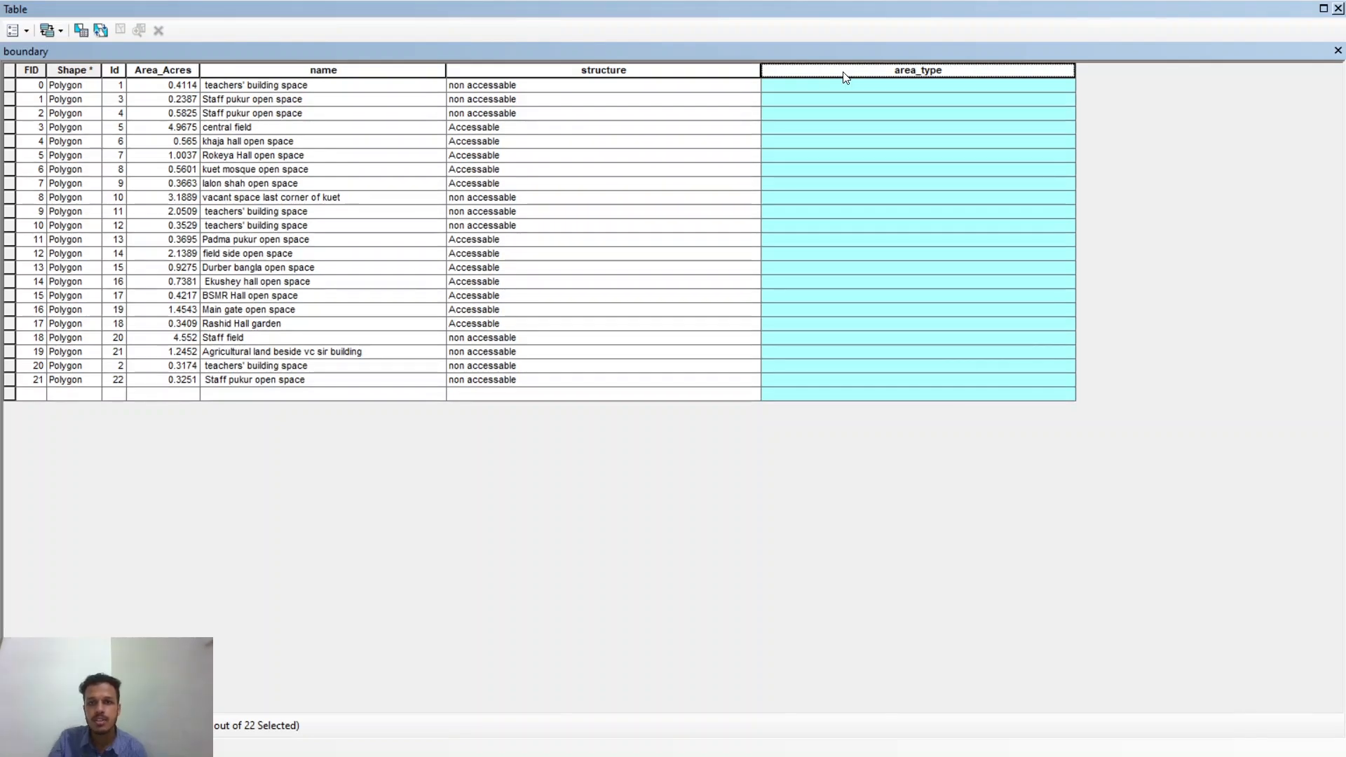
- Calculate the boundary table's area_type field as [Area_Acres] + 1 with the Field Calculator
right_click(919, 73)
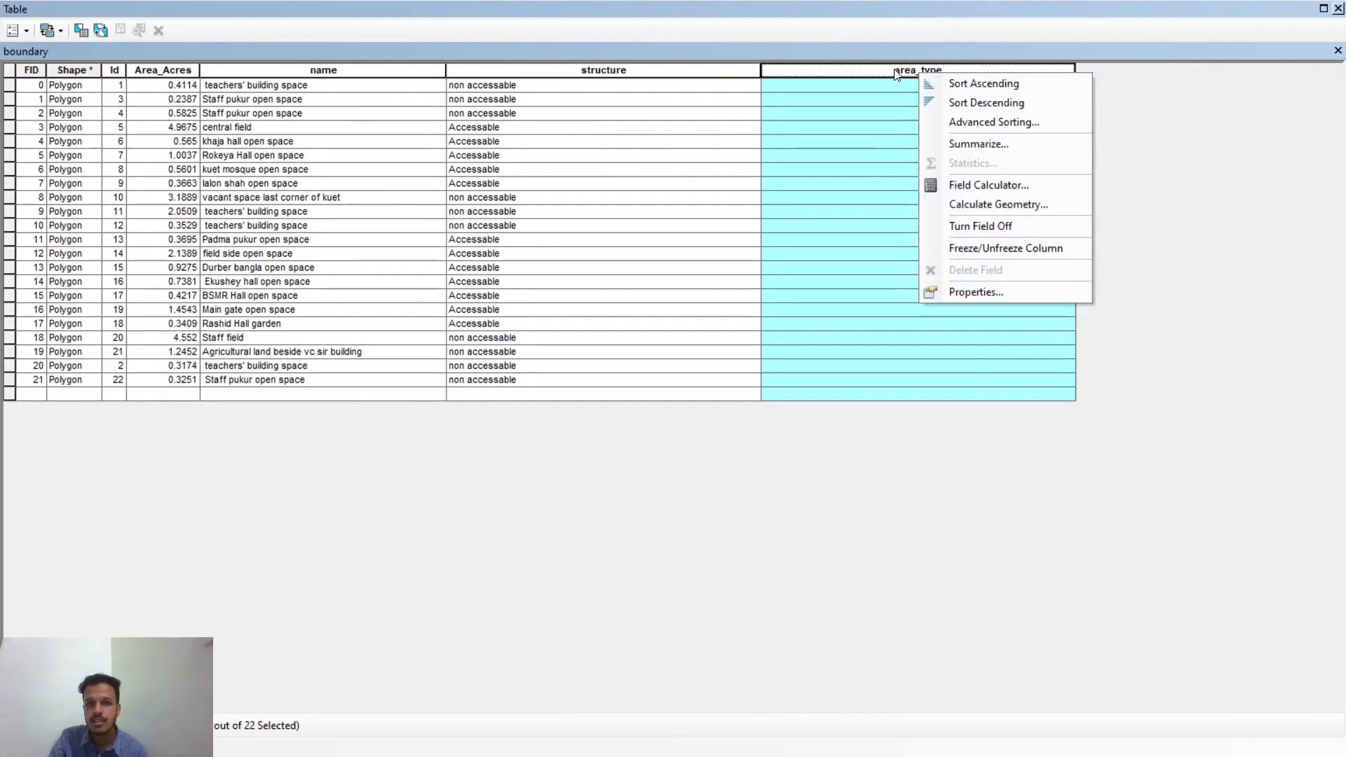
left_click(952, 71)
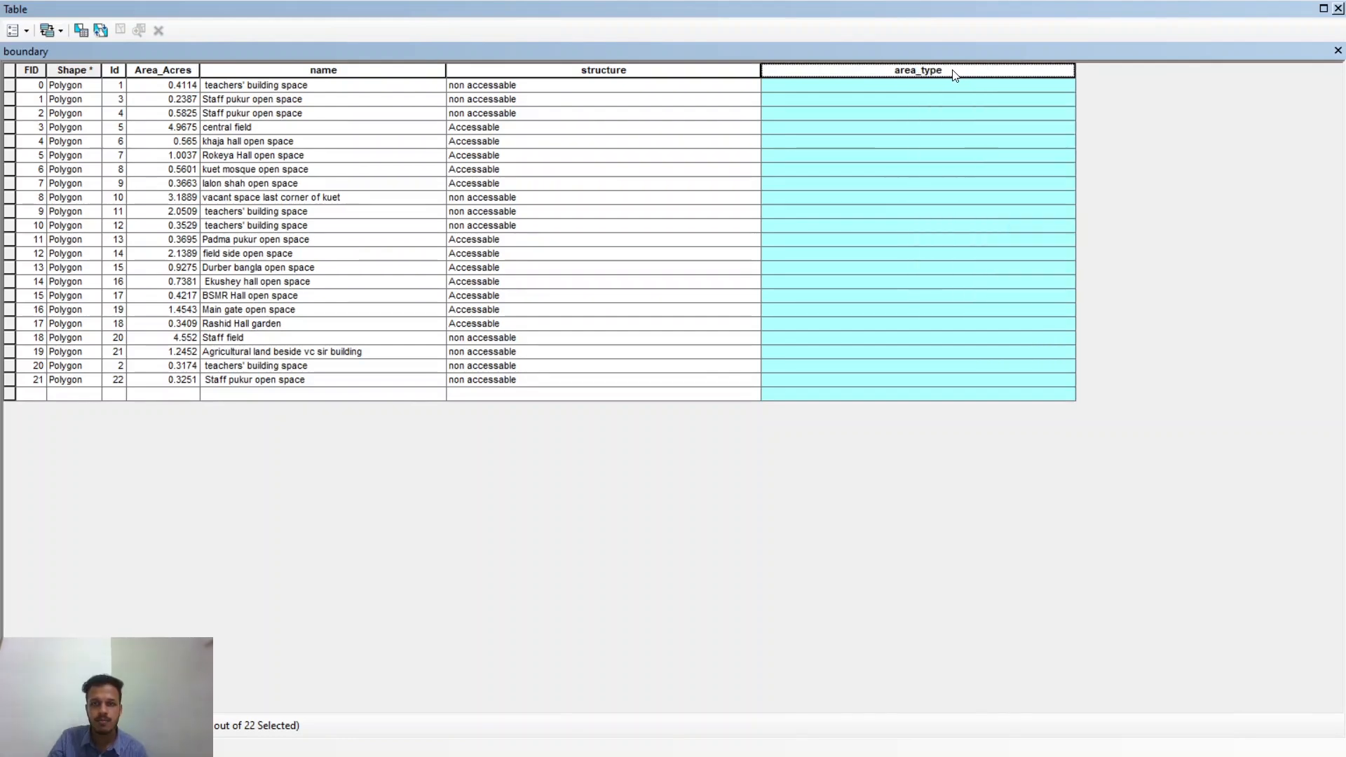
right_click(952, 72)
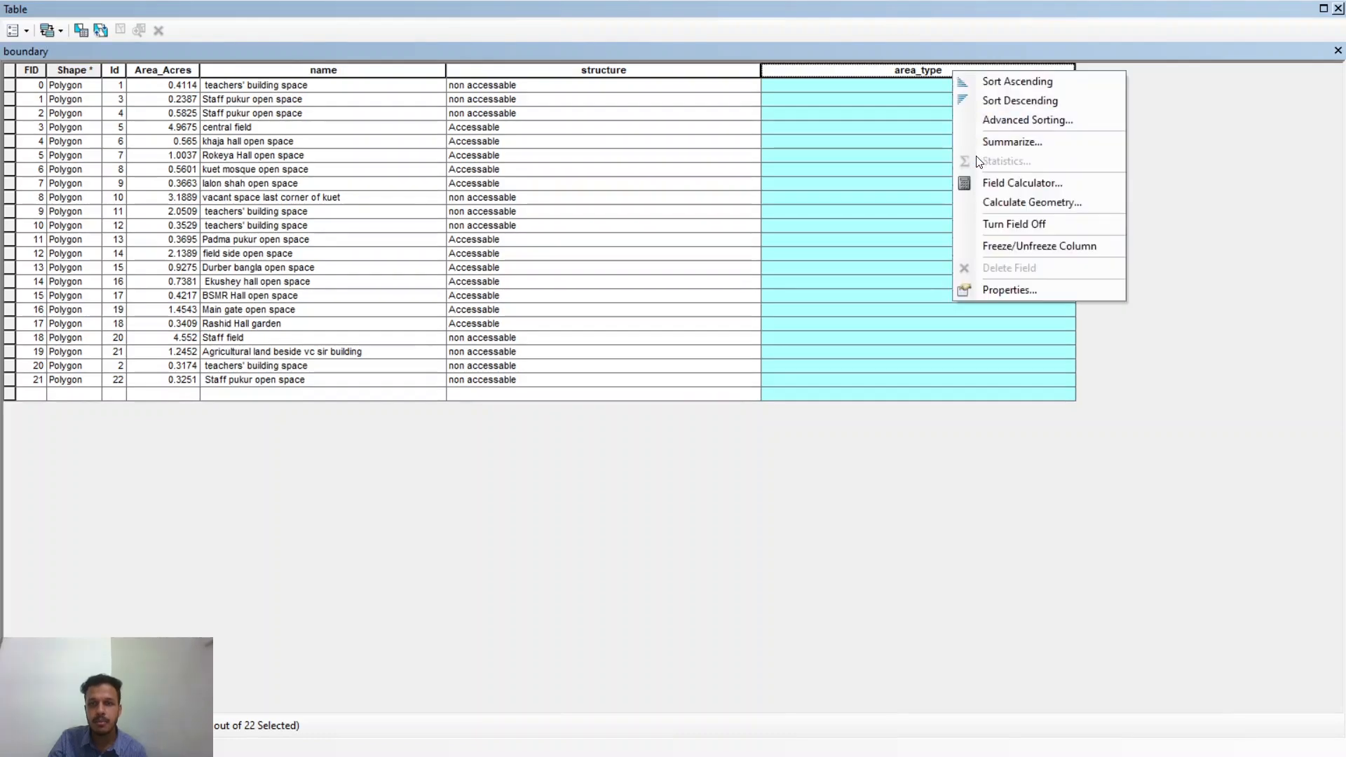
left_click(983, 179)
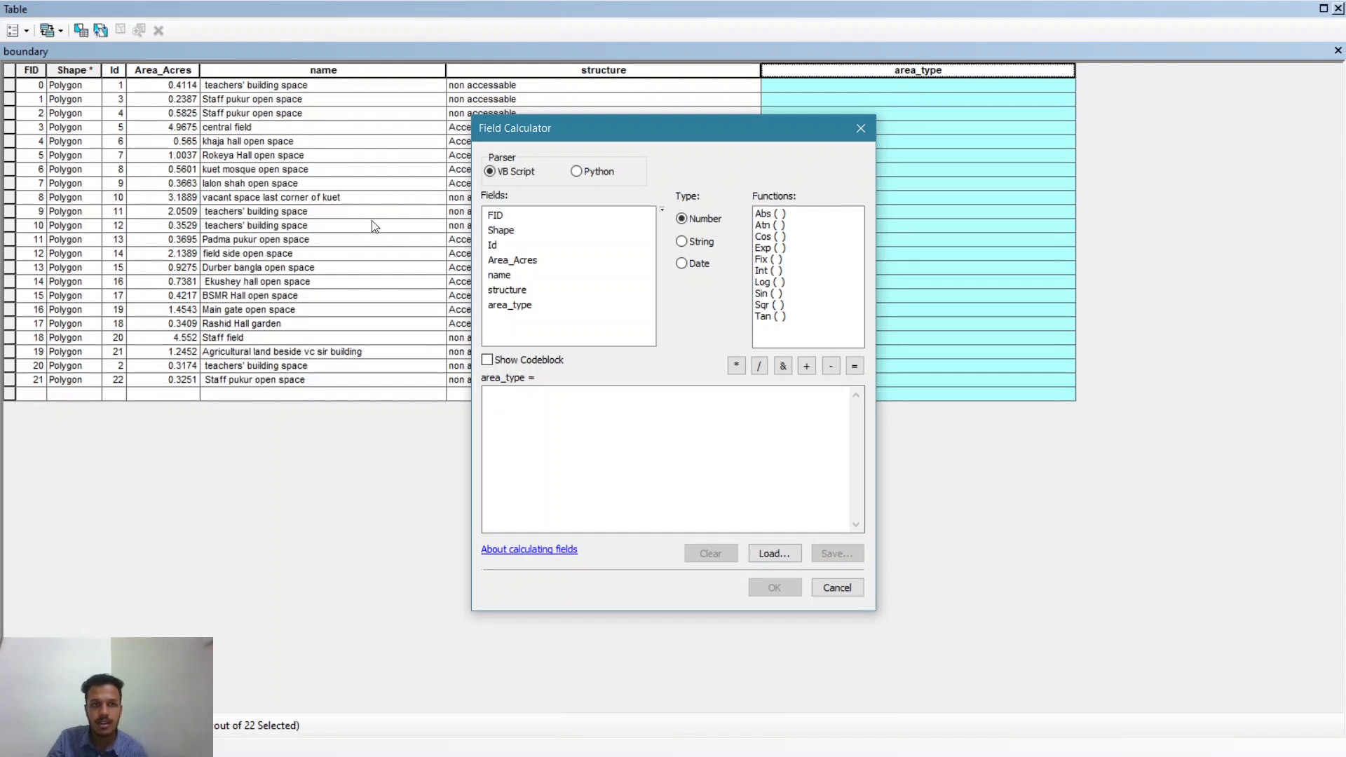
left_click(523, 261)
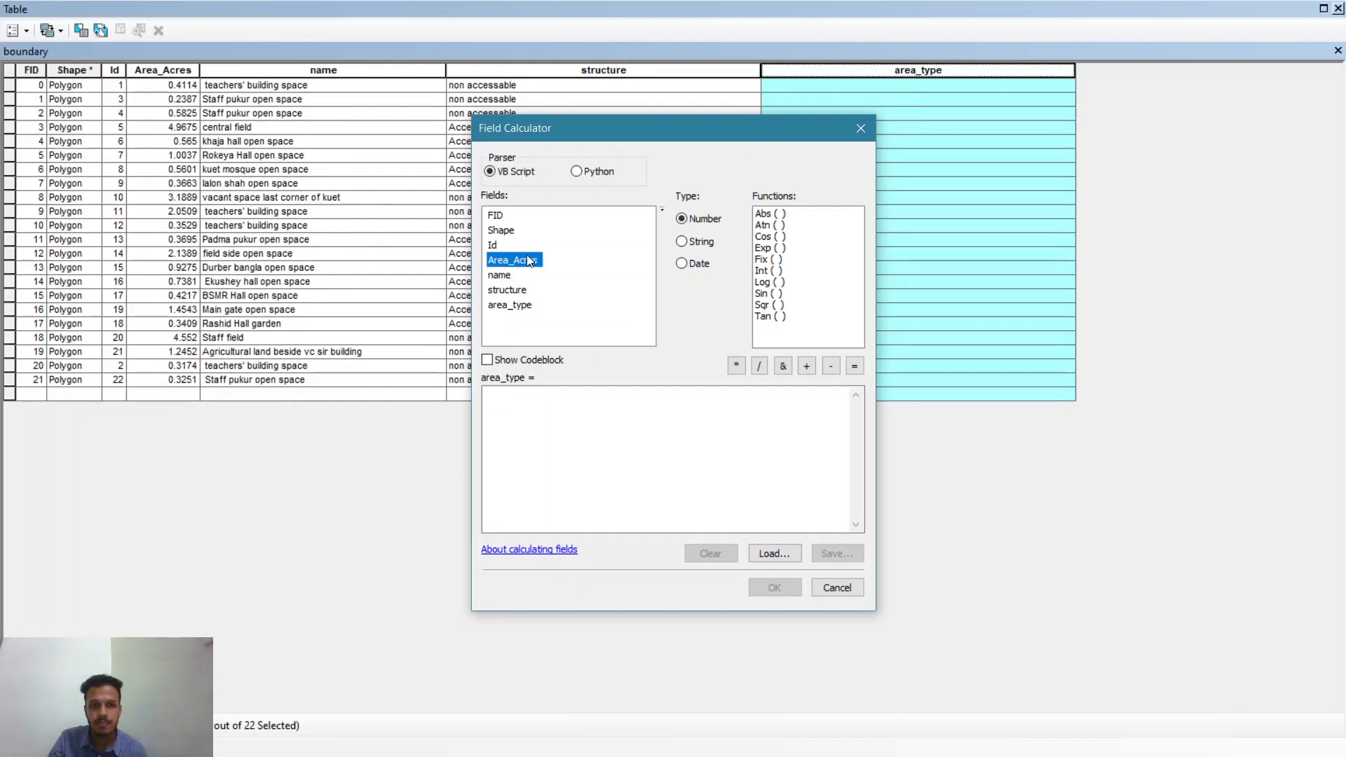
double_click(527, 257)
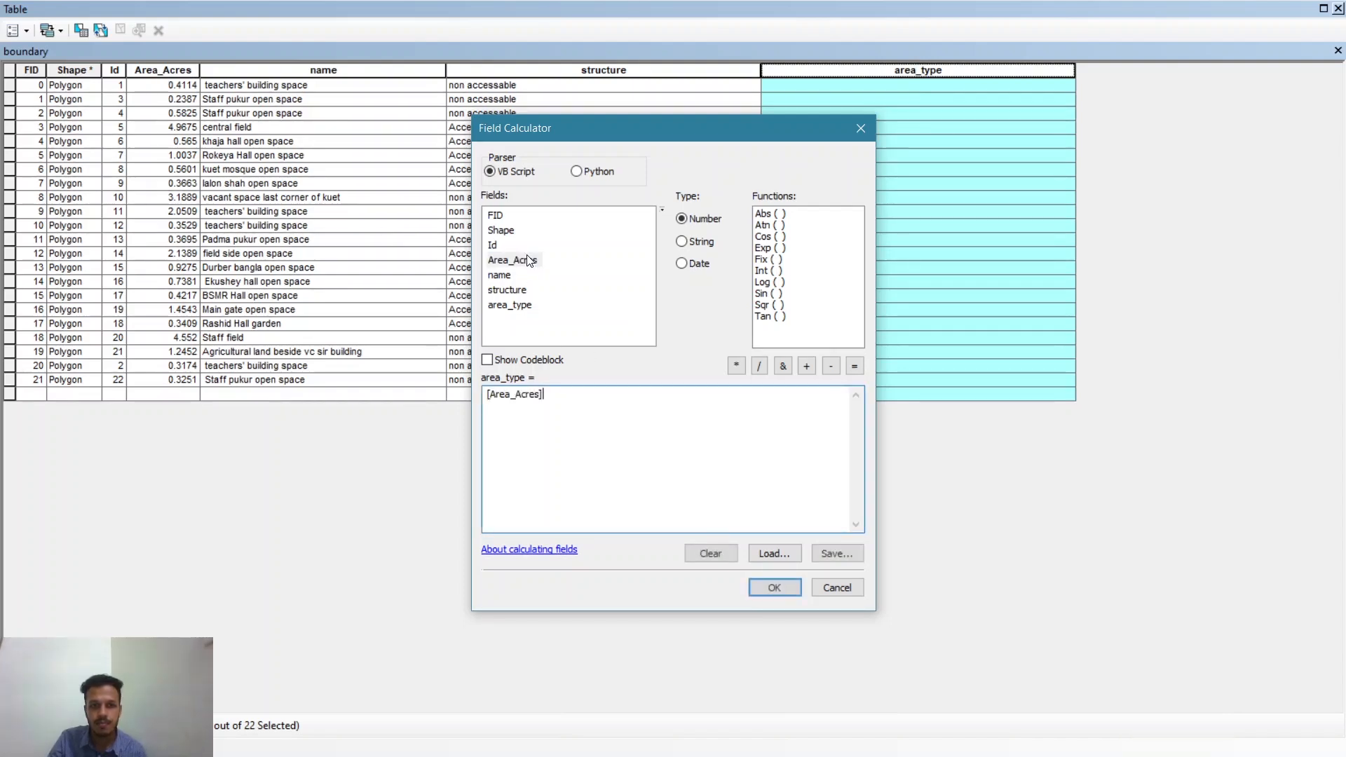
left_click(805, 367)
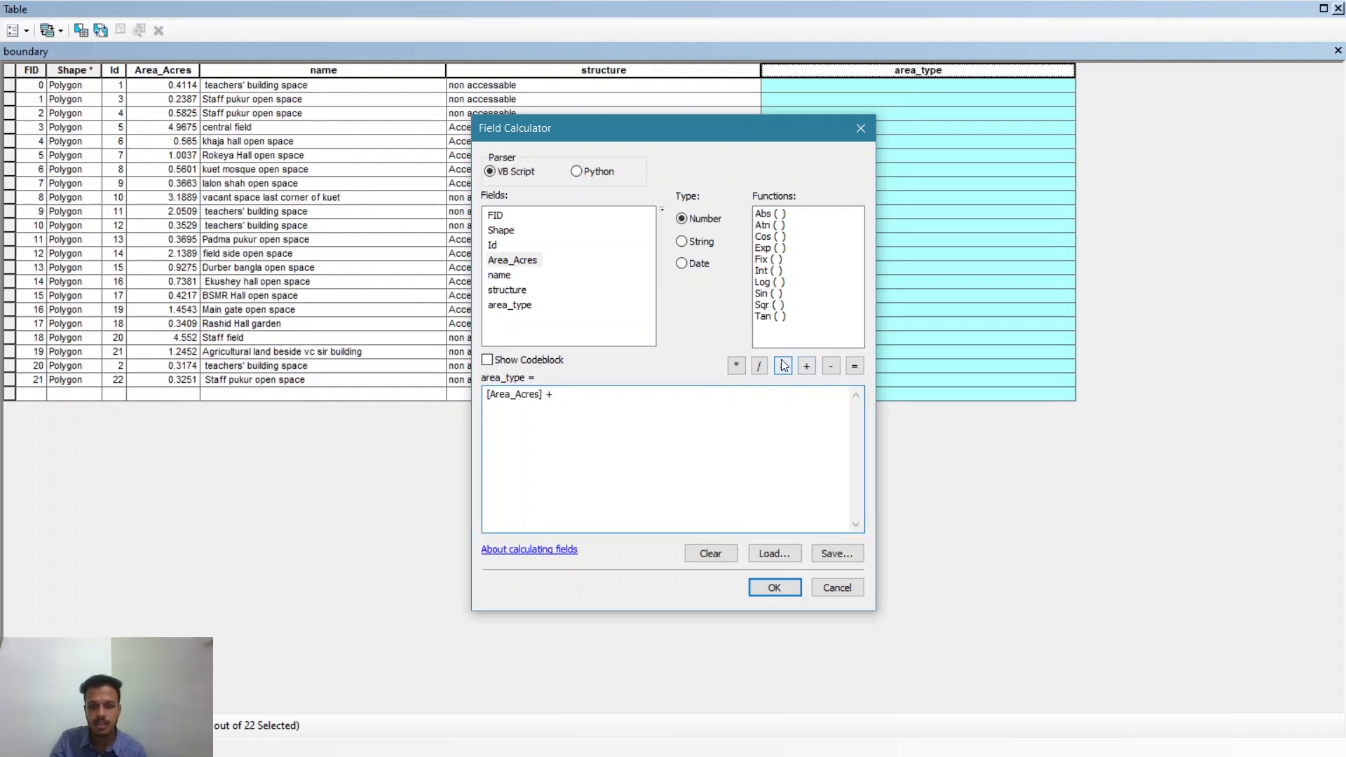
type("1")
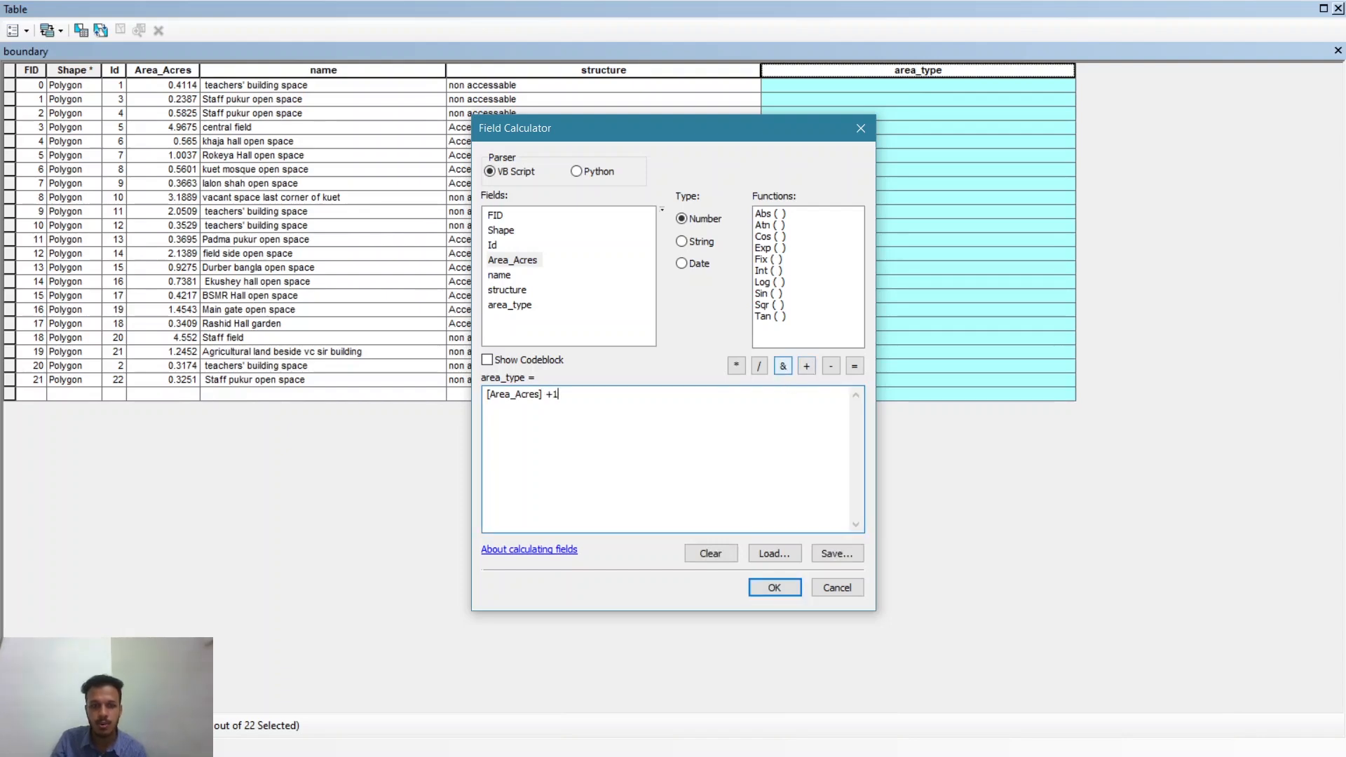
left_click(773, 587)
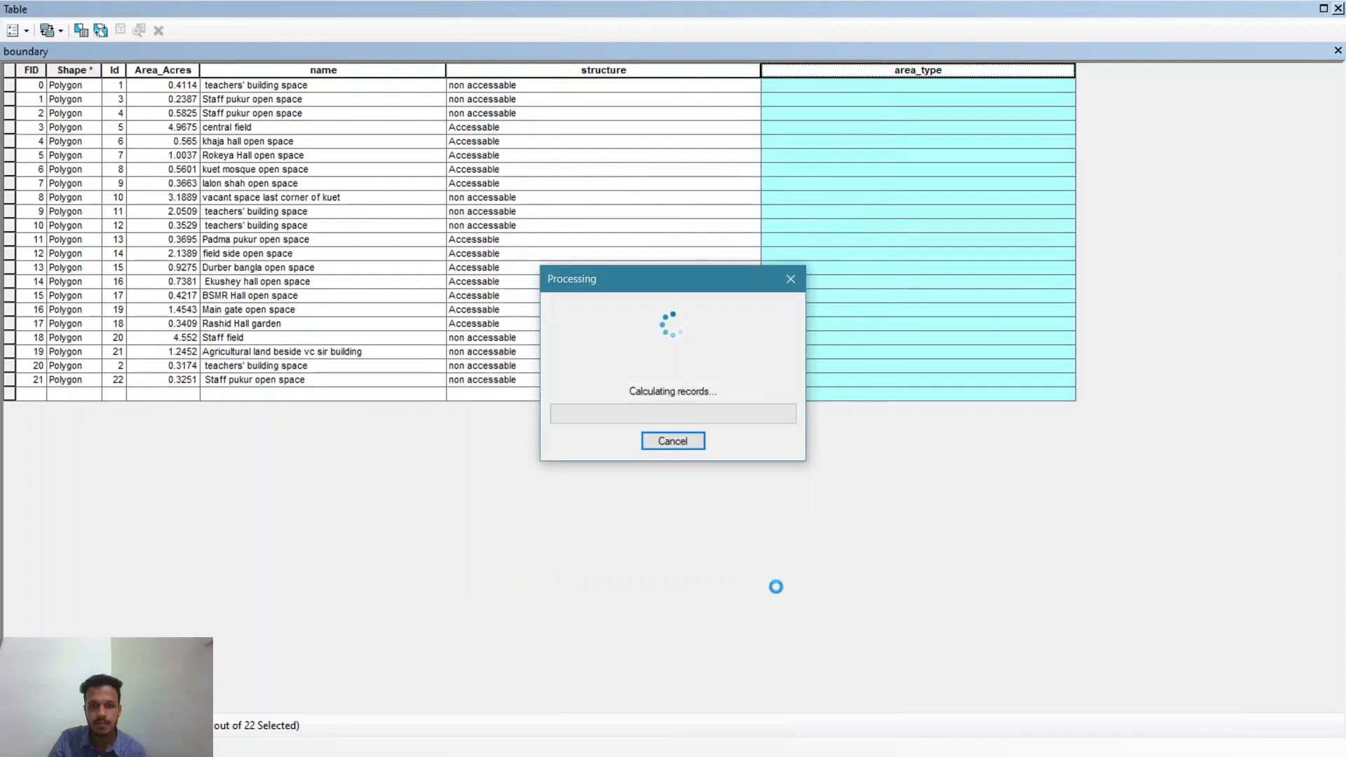